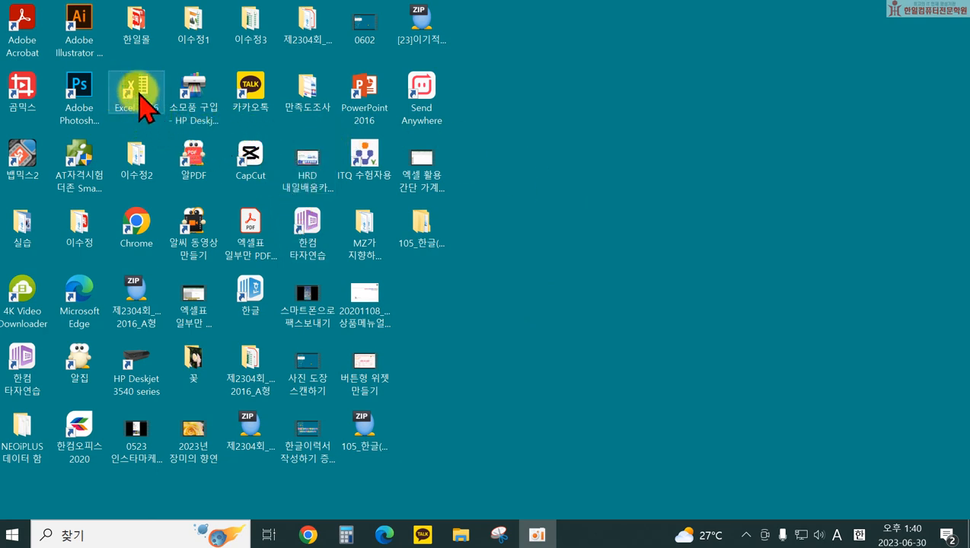
Step: Move the Excel 2016 shortcut to an empty desktop spot and launch Excel from it
left_click_drag(140, 92, 509, 150)
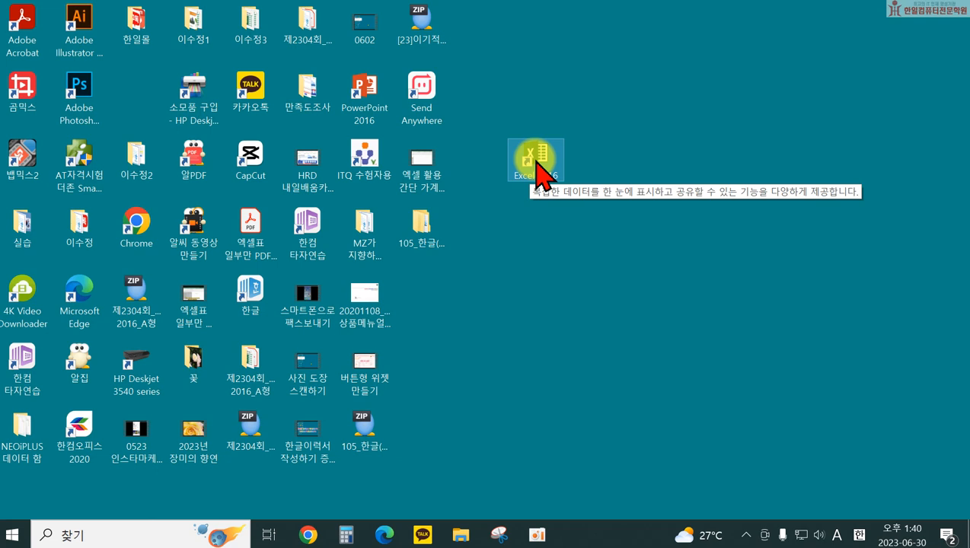
double_click(536, 162)
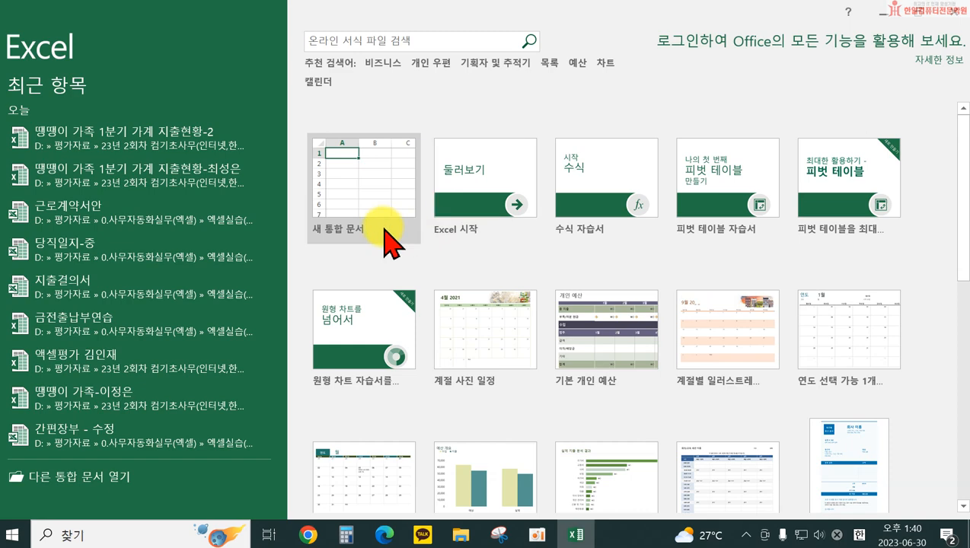
Step: Create a blank workbook and select cell D7
left_click(355, 198)
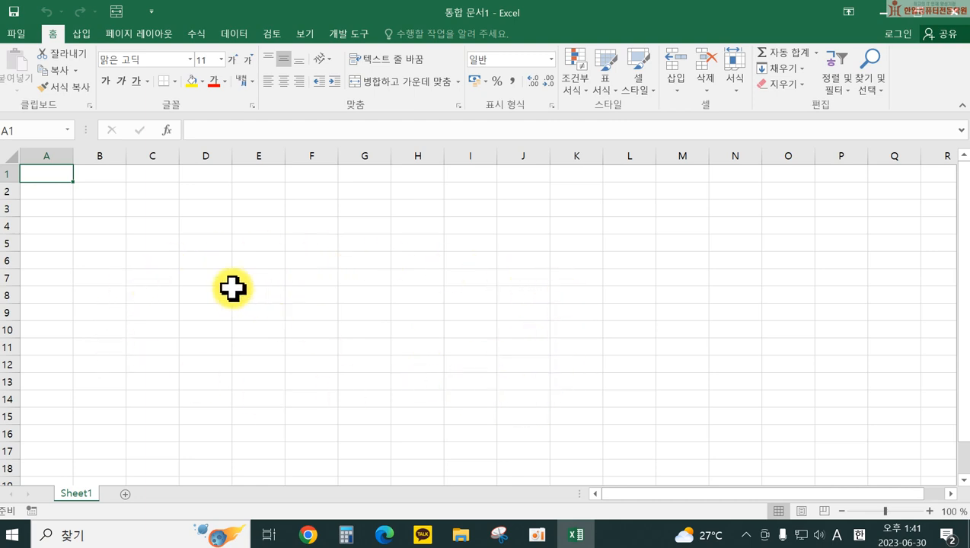
left_click(199, 279)
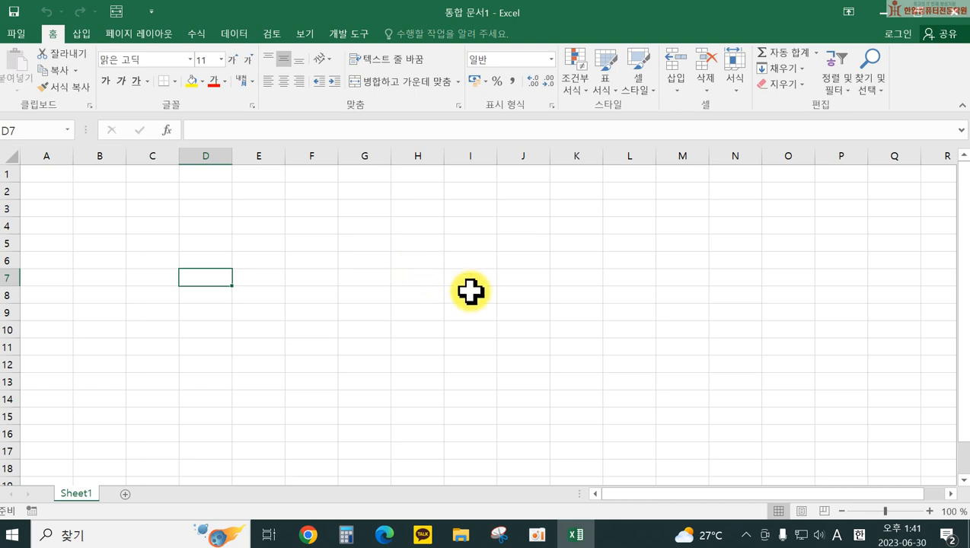
left_click(368, 243)
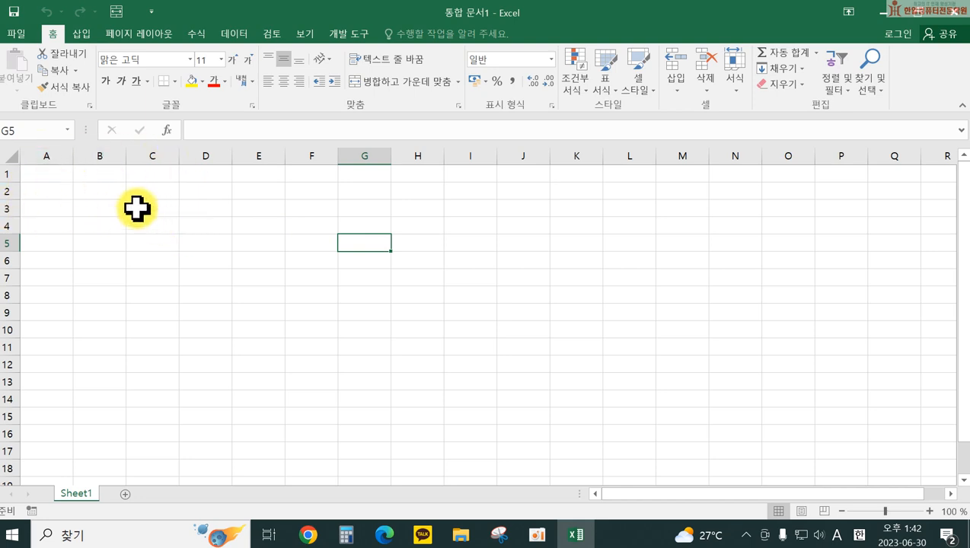
left_click(102, 204)
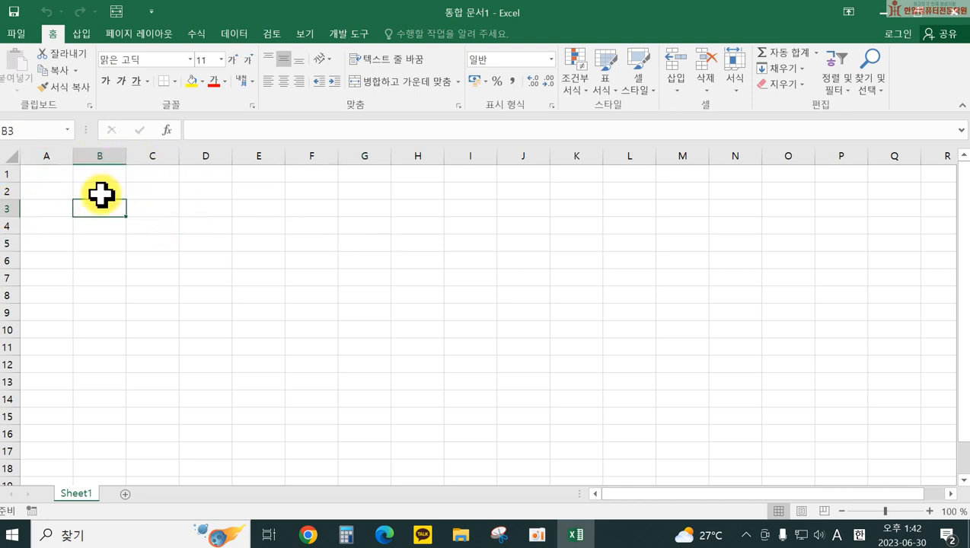
left_click(348, 395)
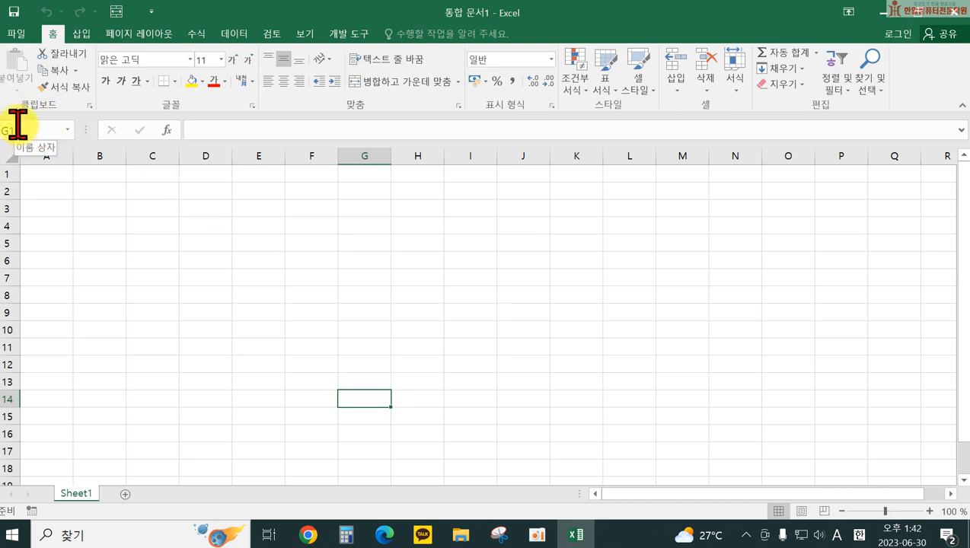
left_click(201, 277)
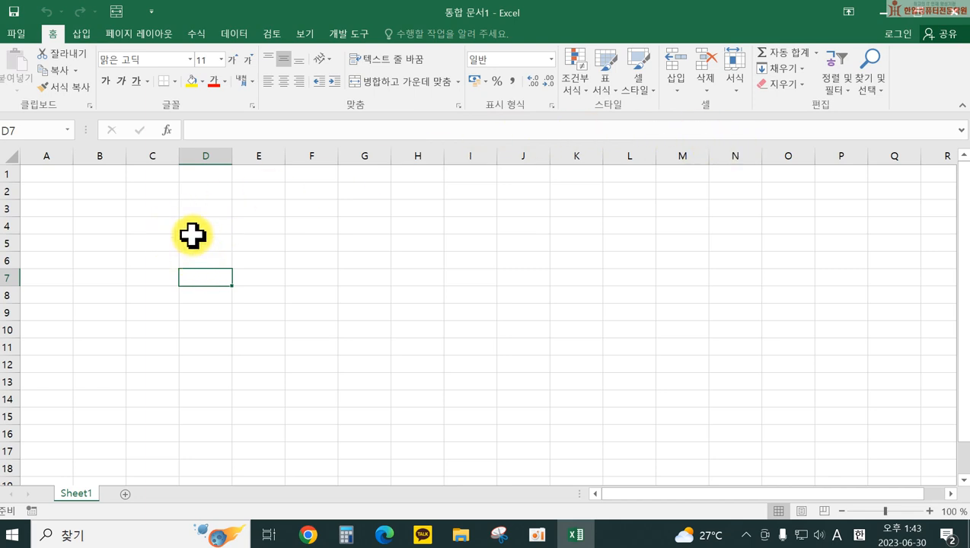
Step: Enter the Korean text 한일 in cell D7
type("g")
key("BackSpace")
key("Hangul")
type("한ㅣㅇㄹ")
key("BackSpace")
key("BackSpace")
key("BackSpace")
type("한일")
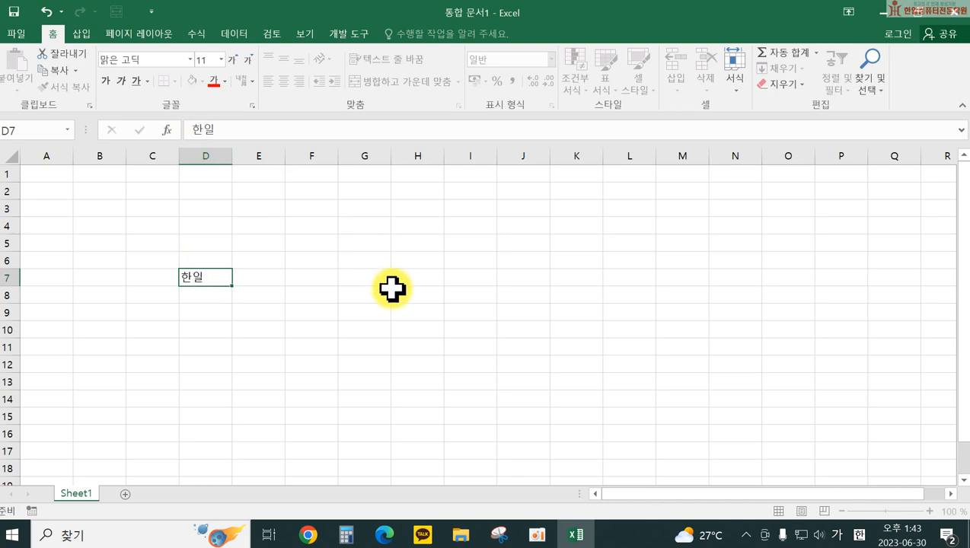
key("Return")
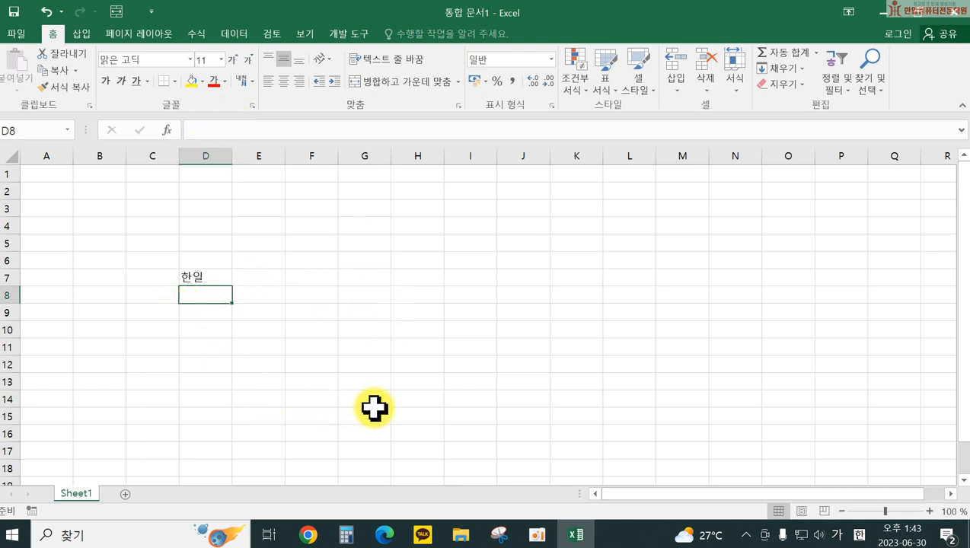
left_click(199, 276)
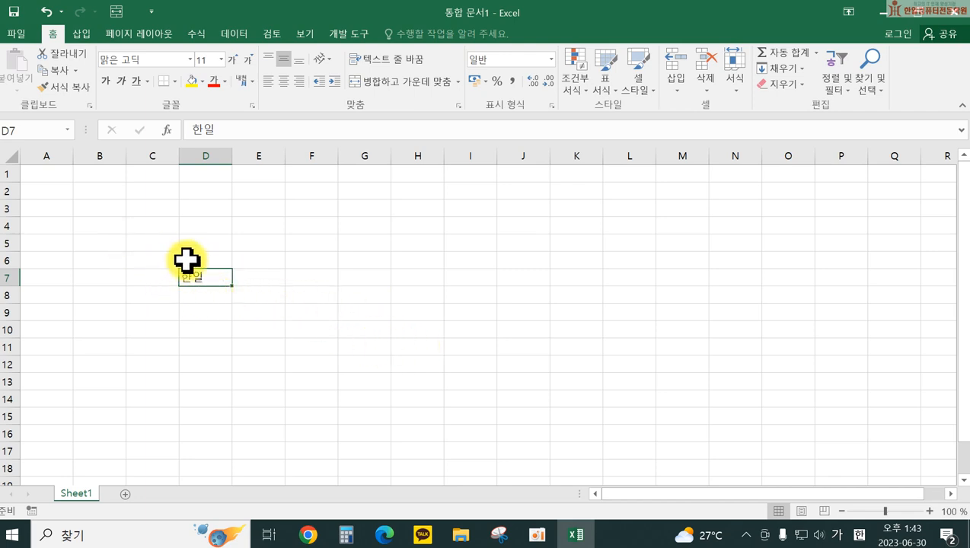
Step: Enter 123 in E7, then correct it to 124 in the formula bar
left_click(250, 277)
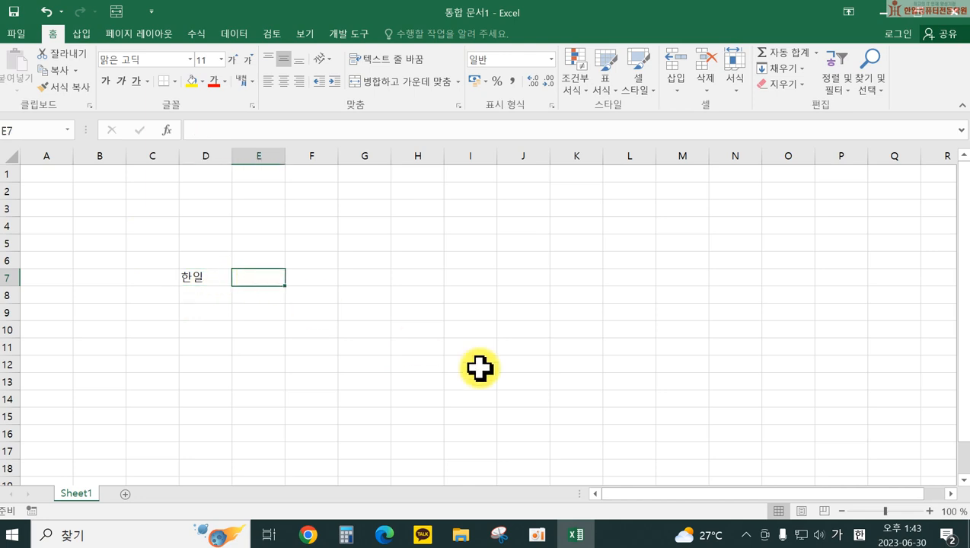
type("123")
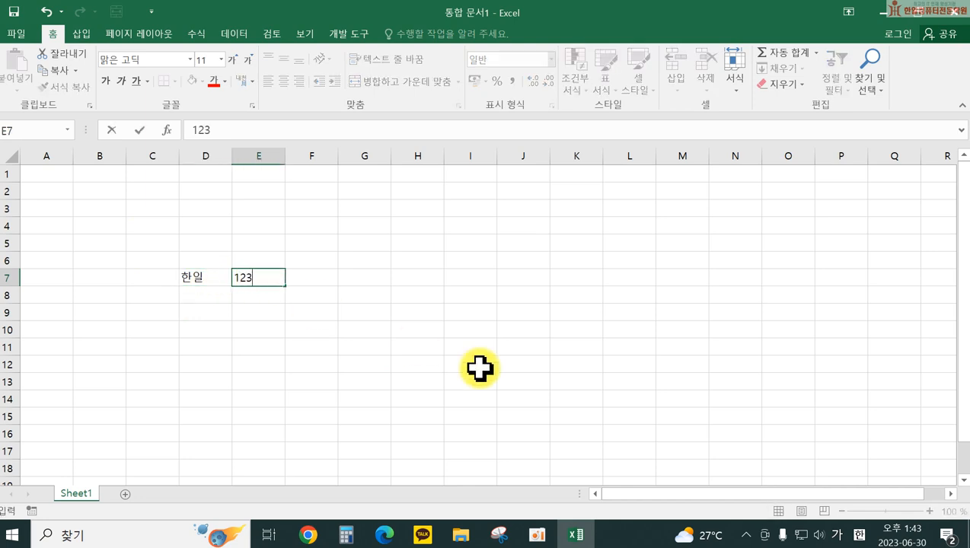
key("Return")
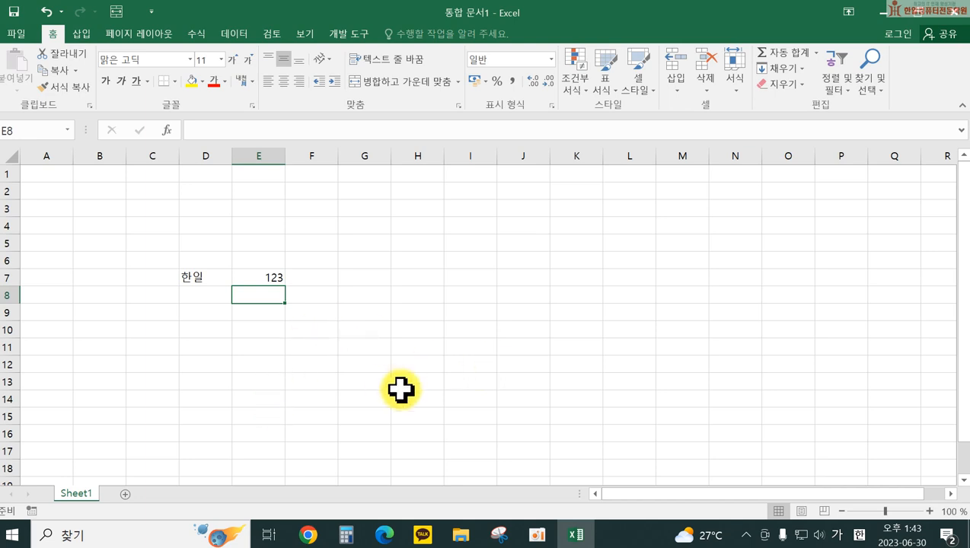
left_click(250, 277)
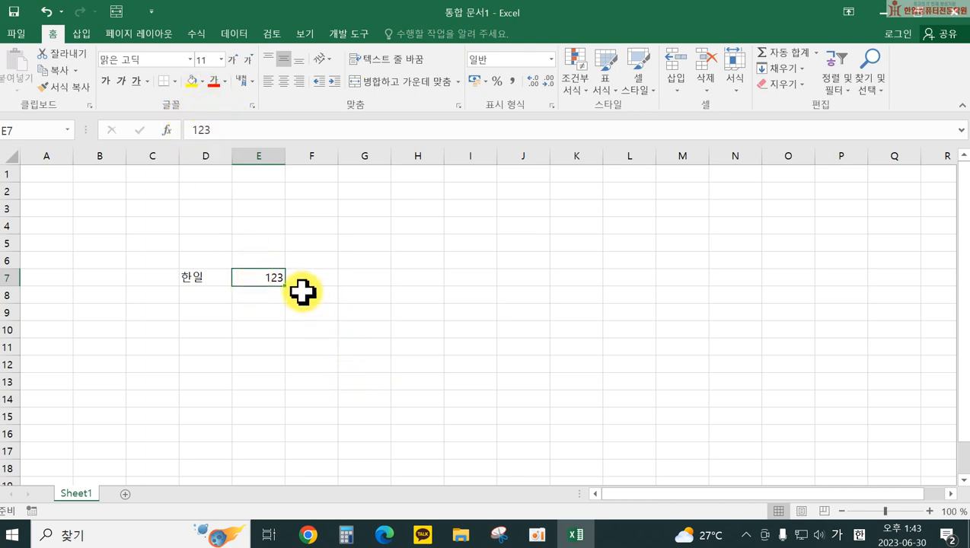
double_click(259, 277)
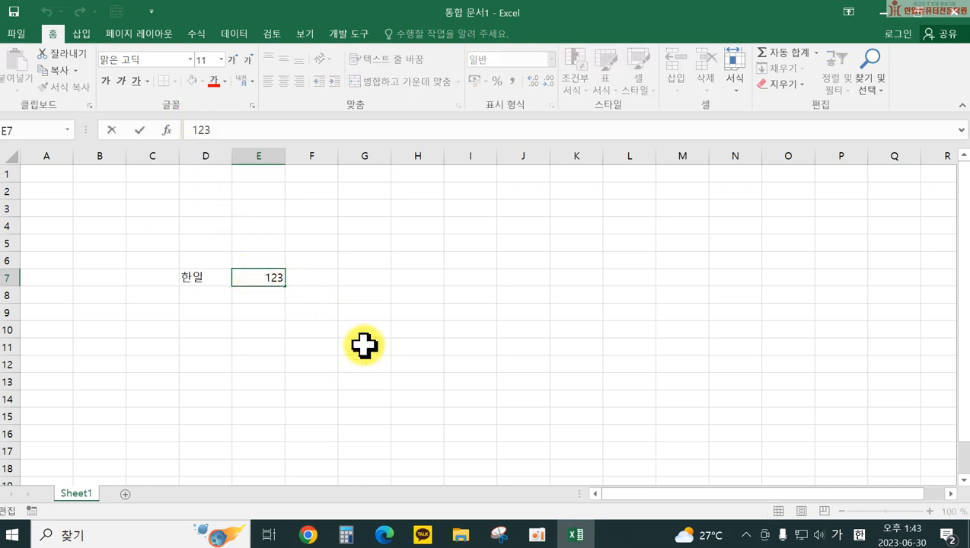
left_click(364, 347)
left_click(256, 277)
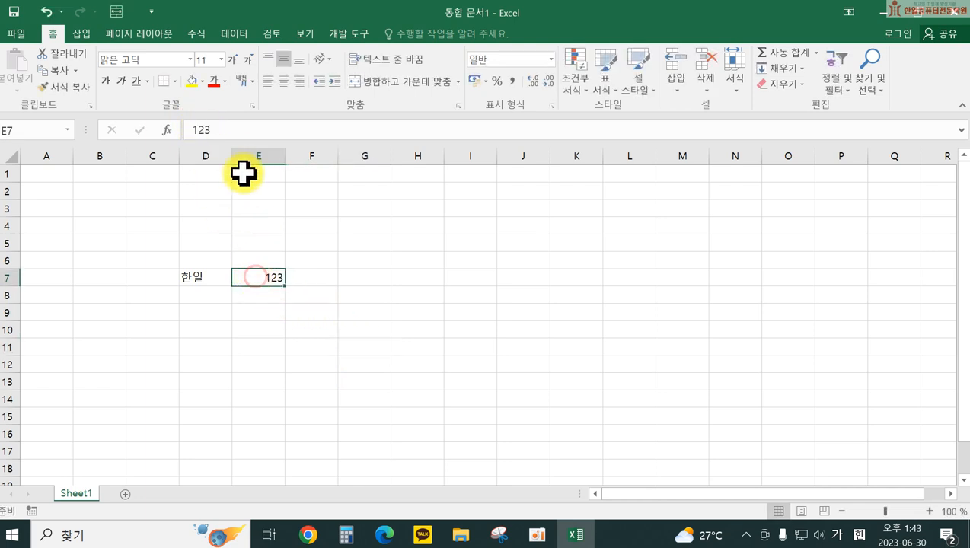
left_click(208, 131)
key("BackSpace")
type("4")
key("Return")
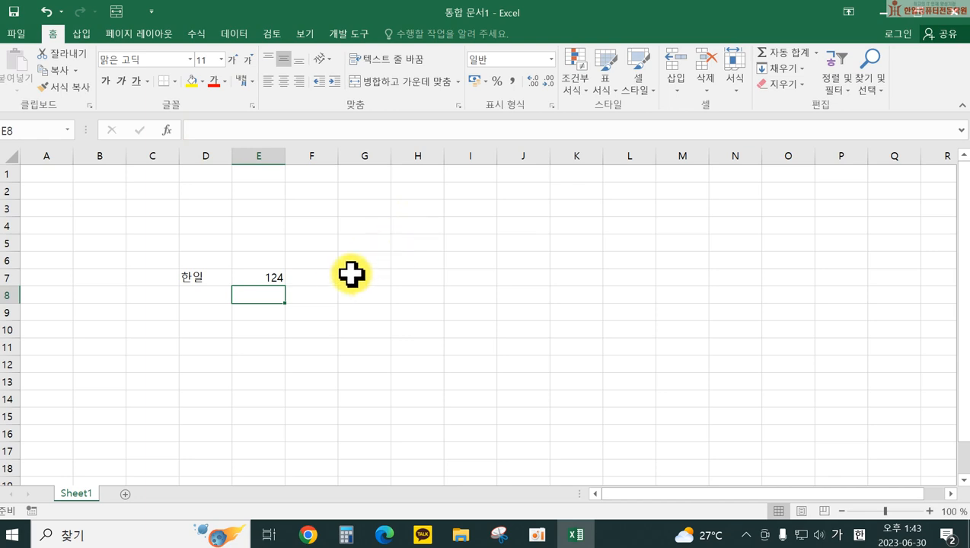
left_click(318, 277)
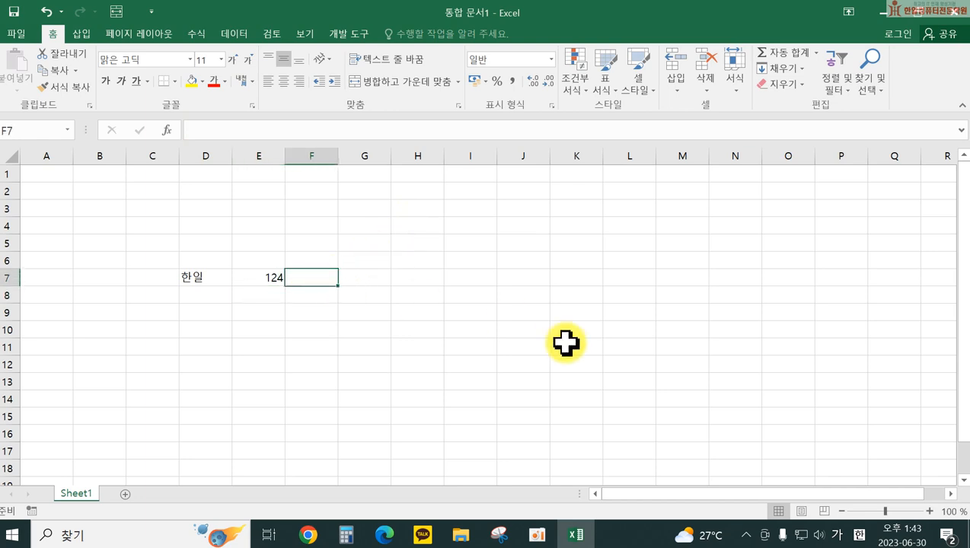
Step: Type the text 100원 into F7 and the plain number 100 into H7
type("100원")
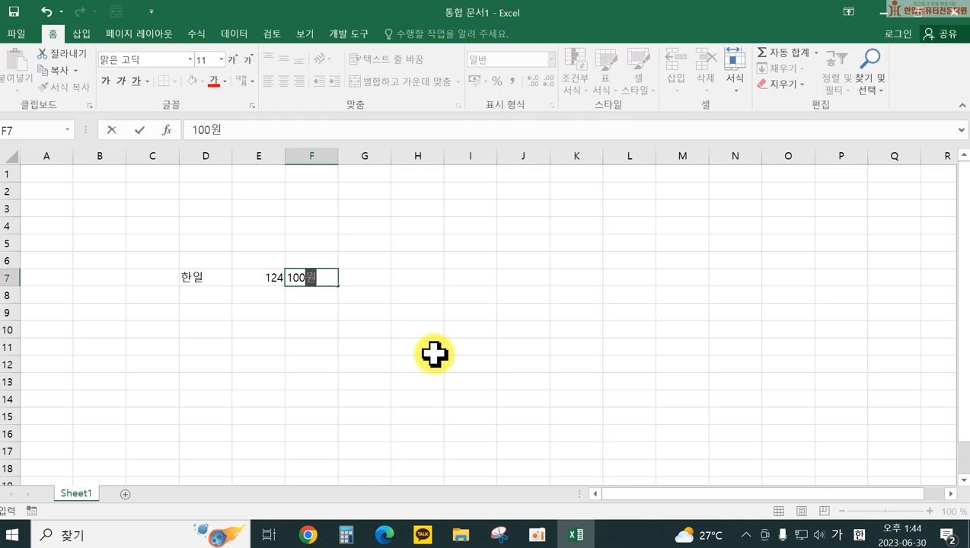
key("Return")
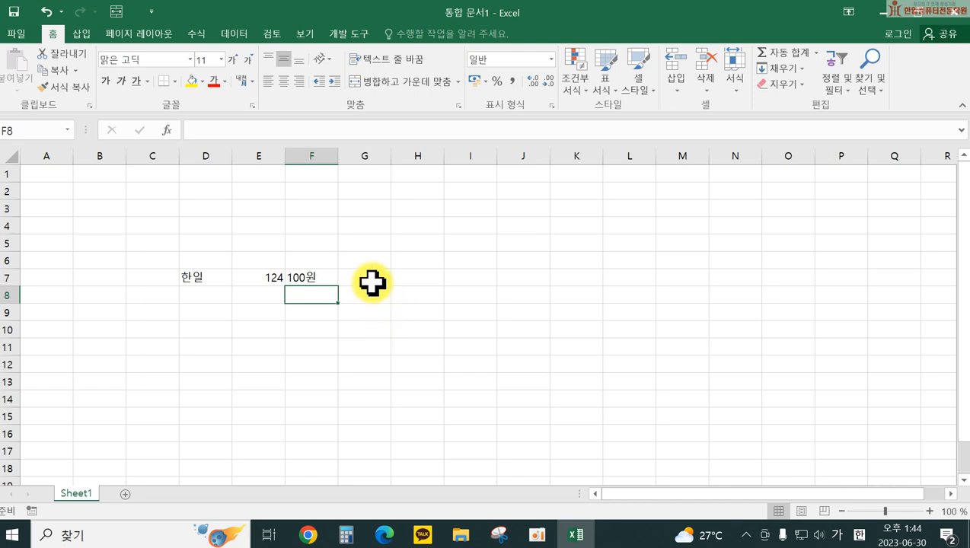
left_click(292, 272)
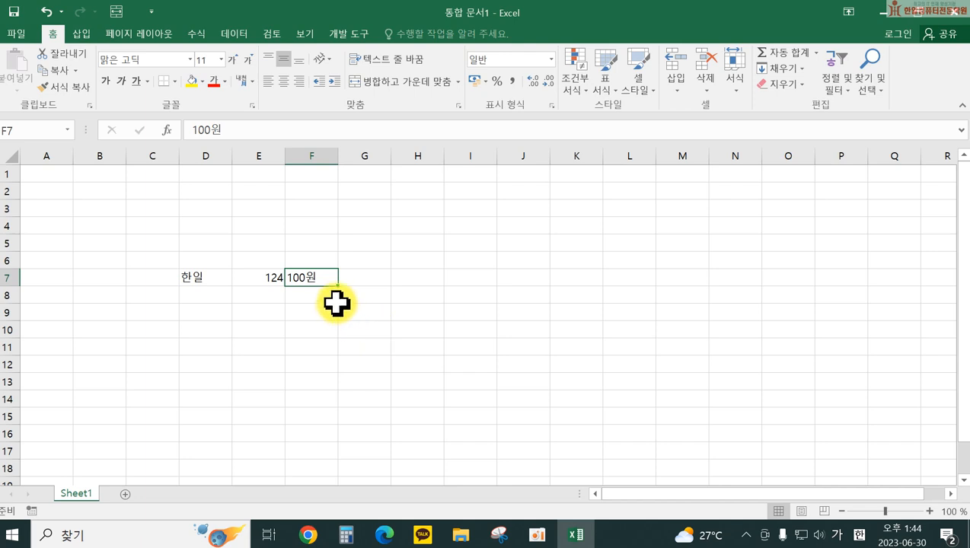
left_click(411, 276)
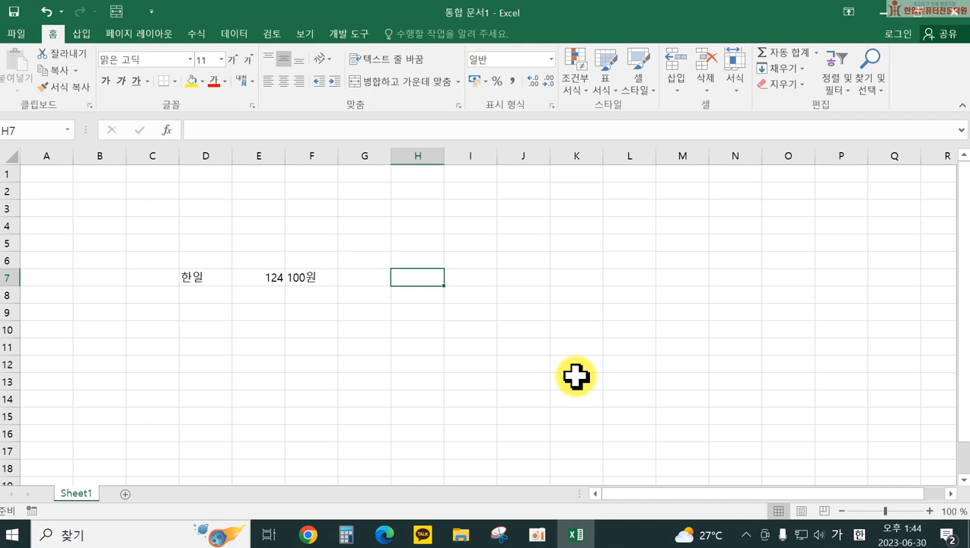
type("100")
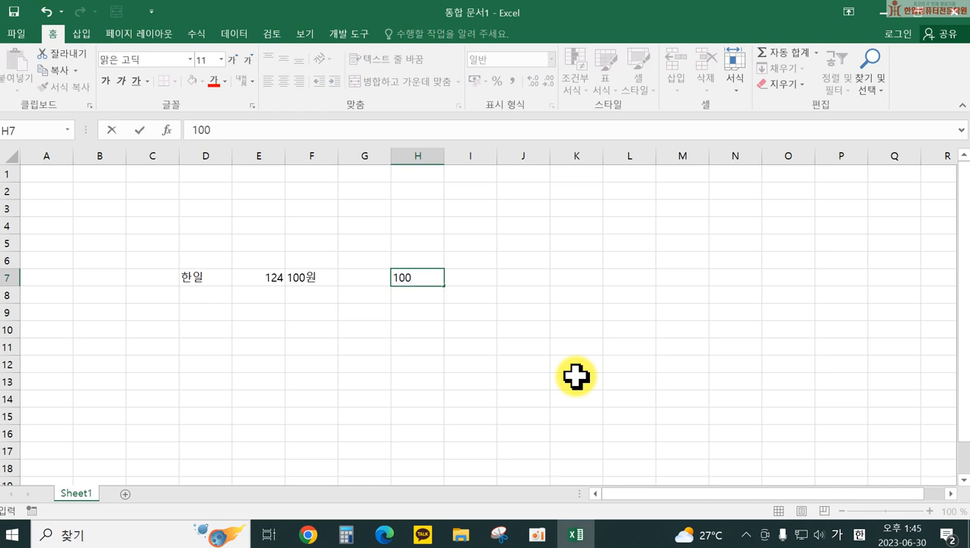
key("Return")
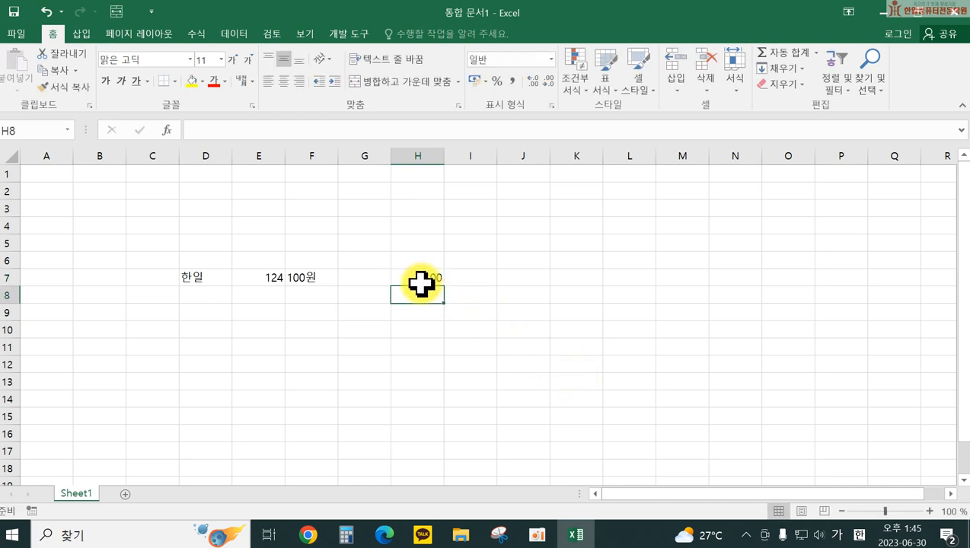
left_click(415, 278)
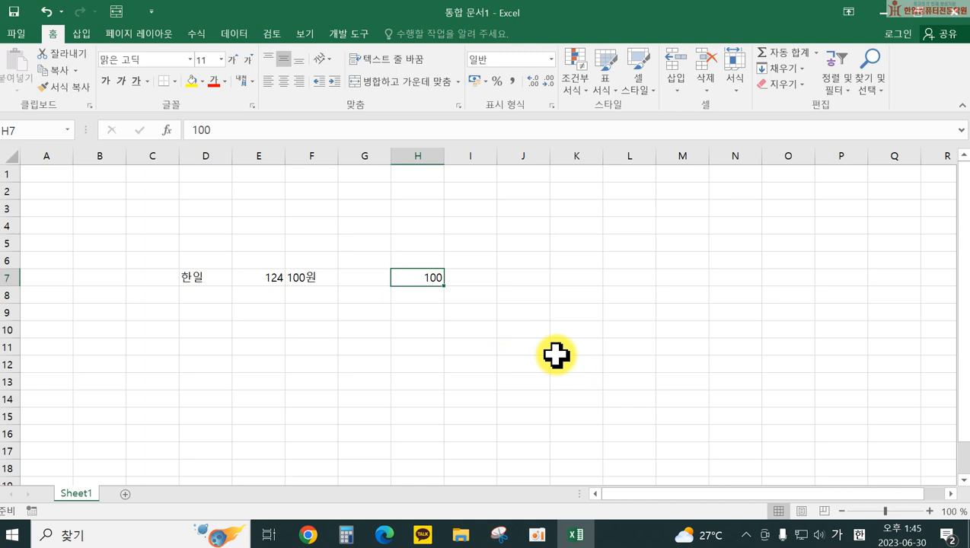
Step: Replace H7's G/표준 number format with the custom format 0원
right_click(414, 278)
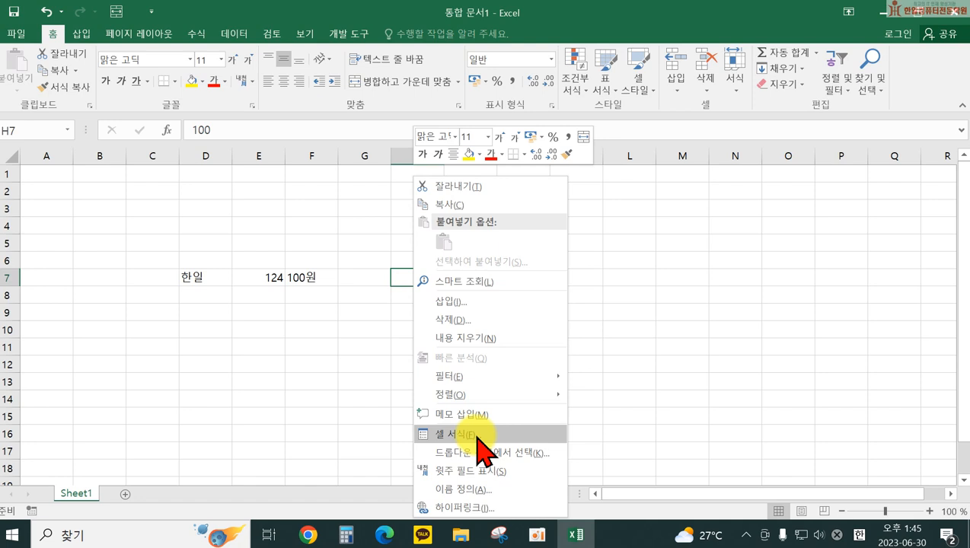
left_click(477, 437)
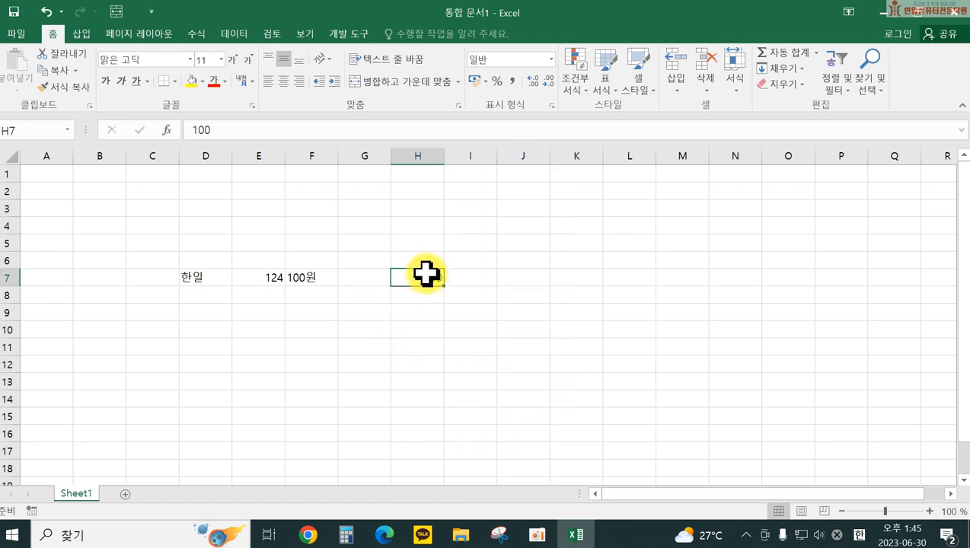
left_click_drag(431, 80, 667, 125)
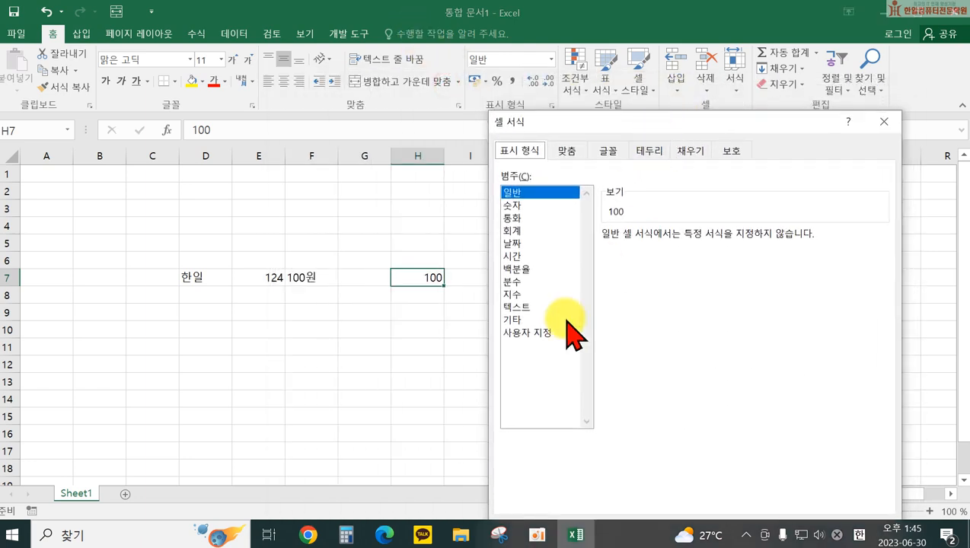
left_click(516, 332)
left_click_drag(634, 252, 598, 250)
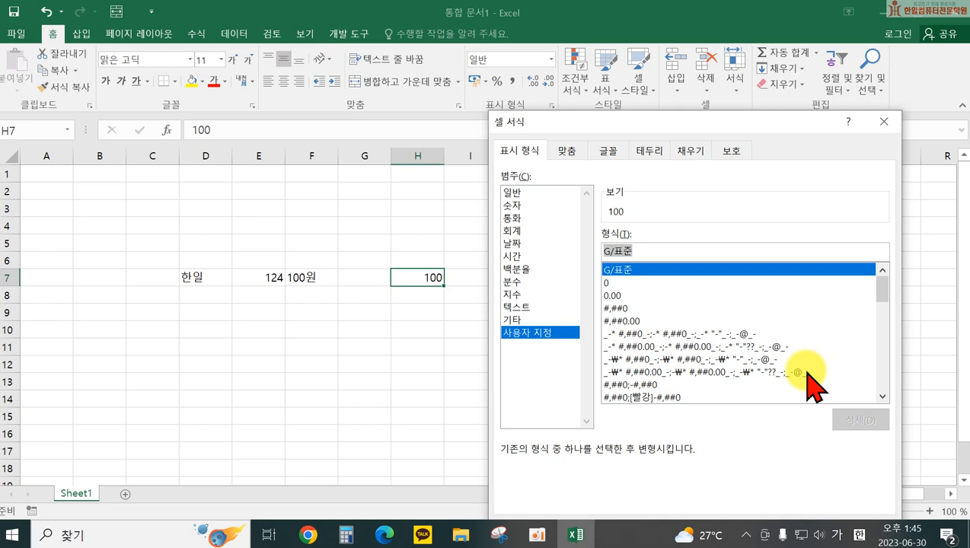
key("Delete")
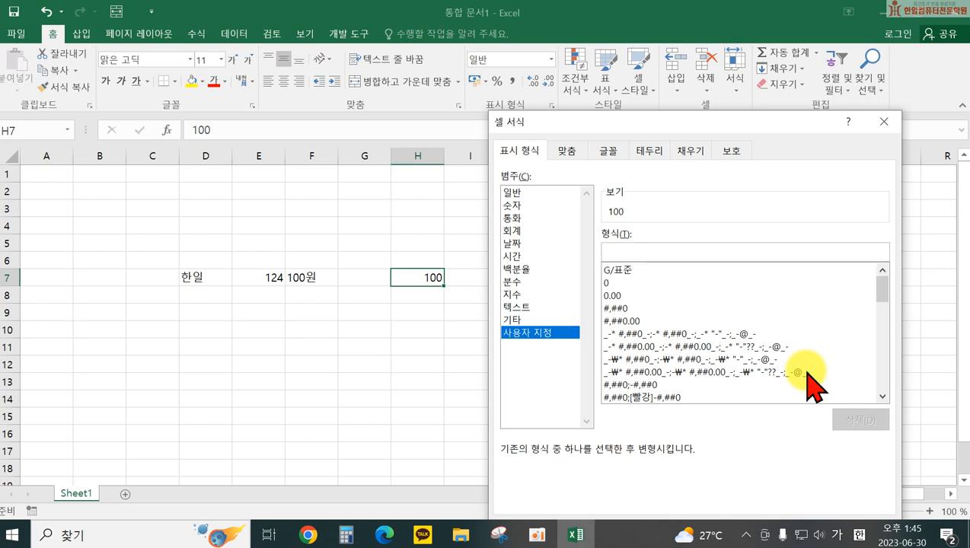
type("0원")
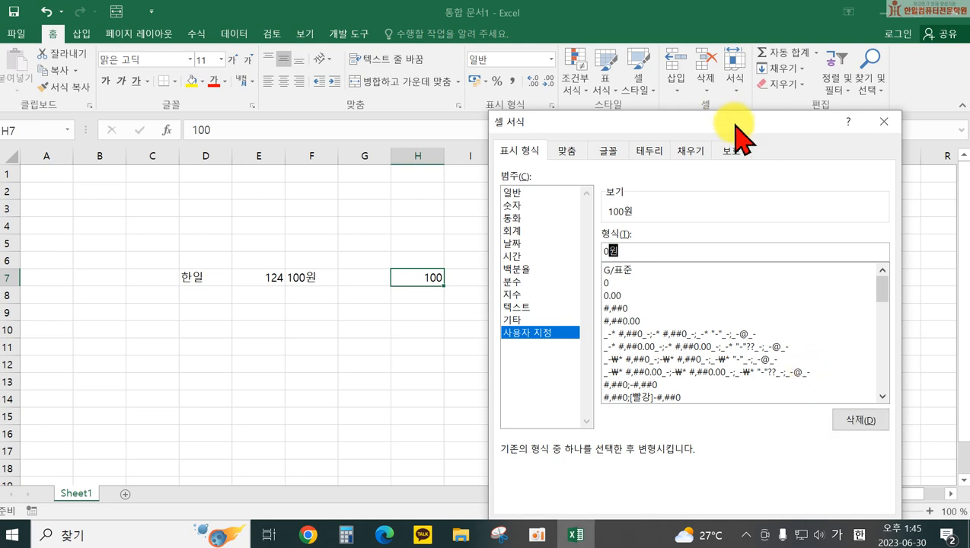
left_click_drag(732, 122, 713, 73)
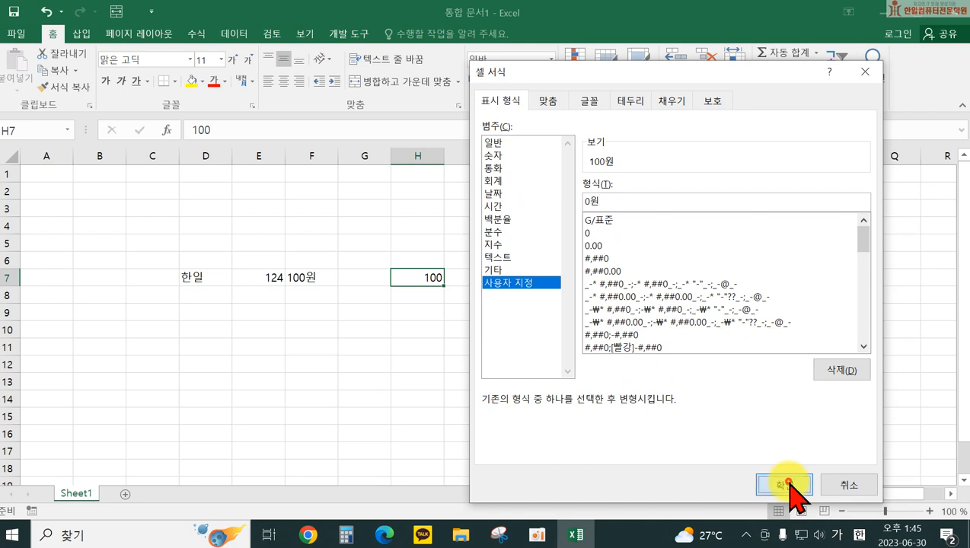
left_click(792, 483)
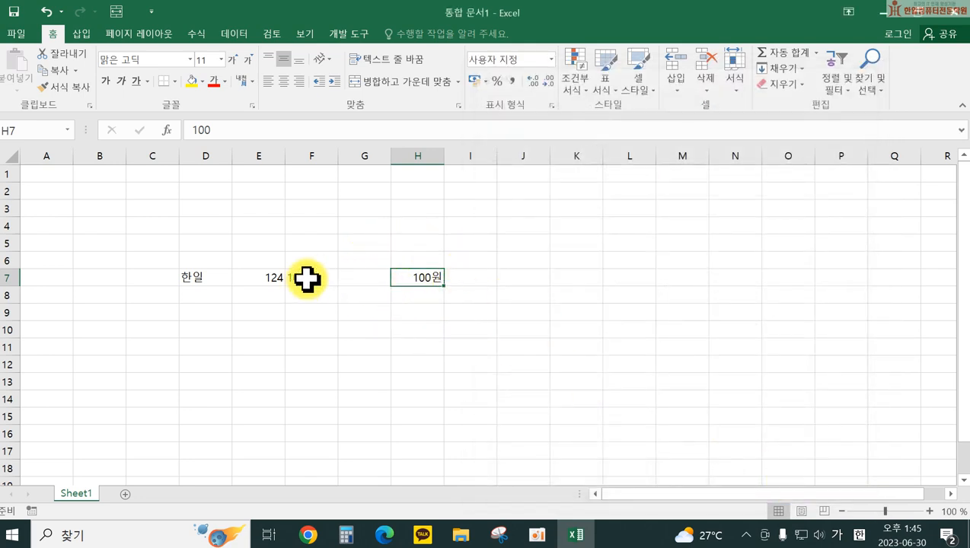
Step: Compare F7's typed 100원 with H7's formatted number 100, then select I7
left_click(660, 350)
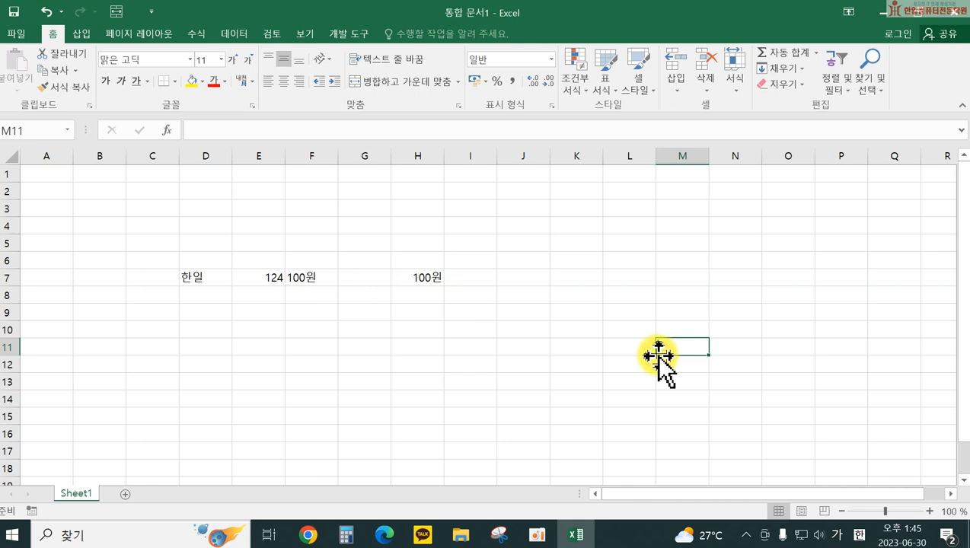
left_click(316, 278)
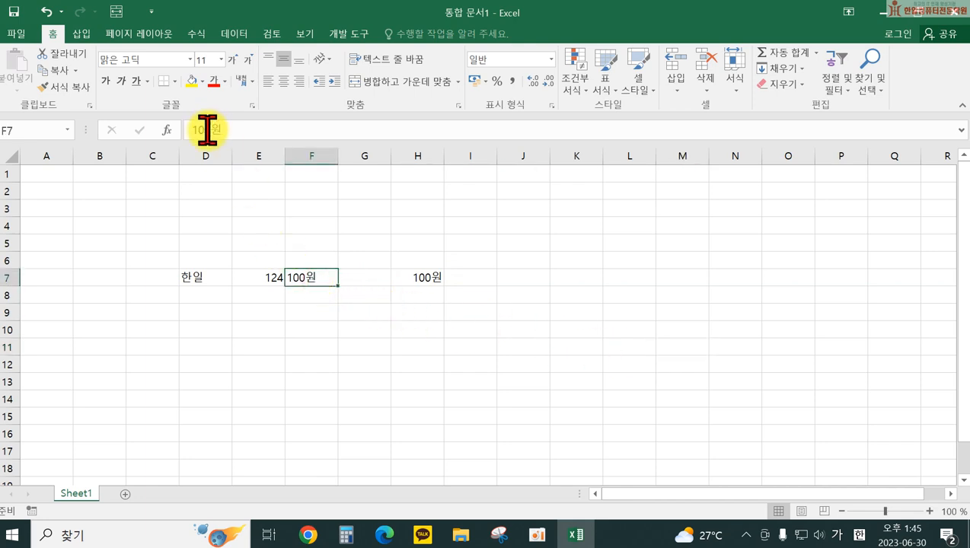
left_click(428, 281)
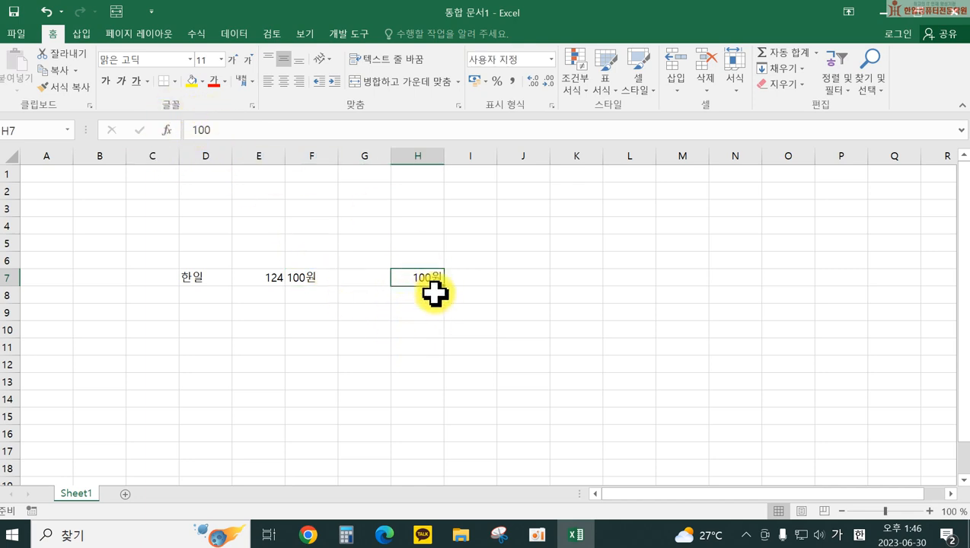
left_click(478, 280)
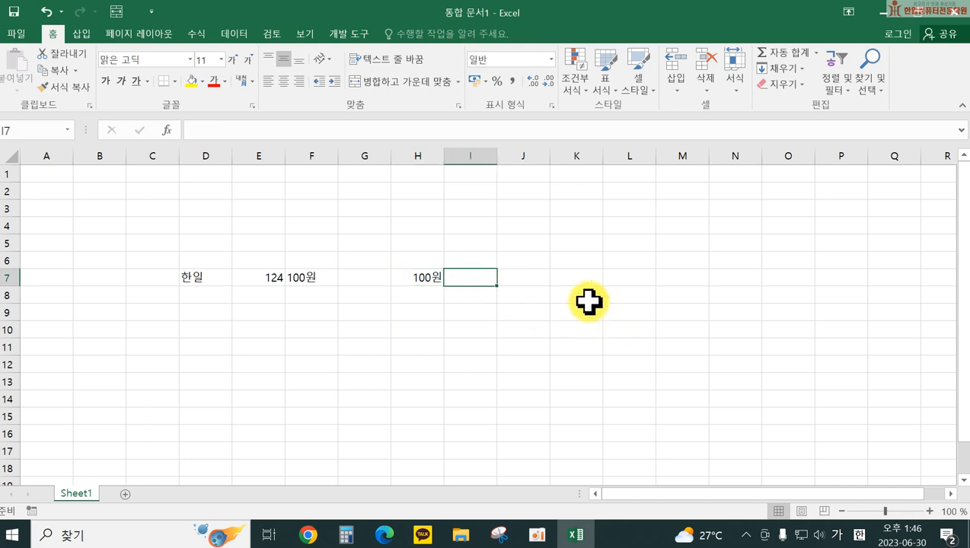
Step: Enter the formula =1+2 in J7 so it displays 3, then re-edit and recommit it
left_click(536, 277)
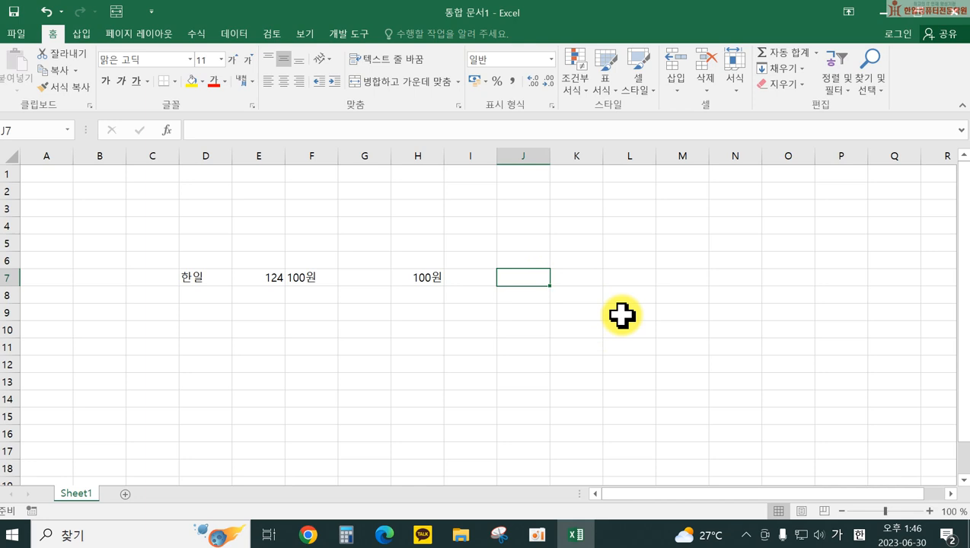
type("=")
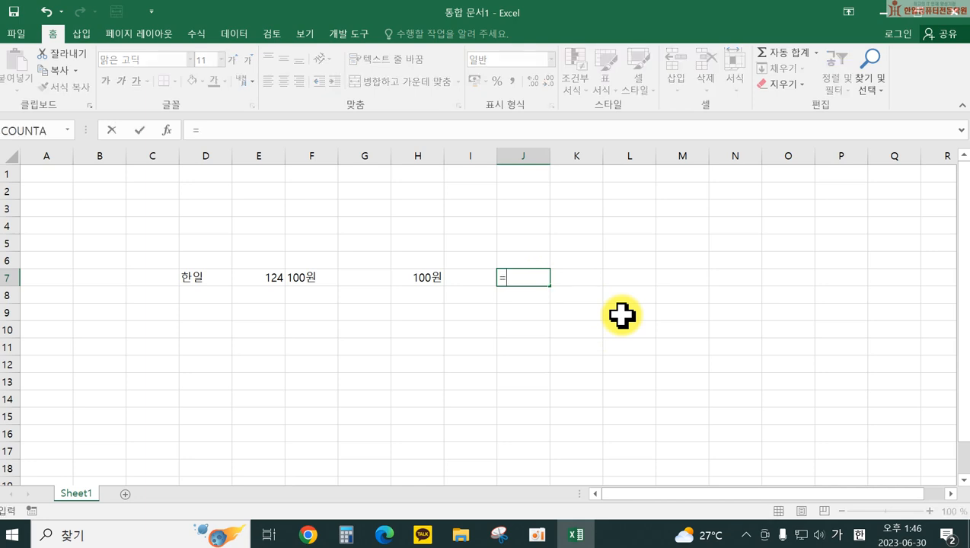
type("2")
key("Return")
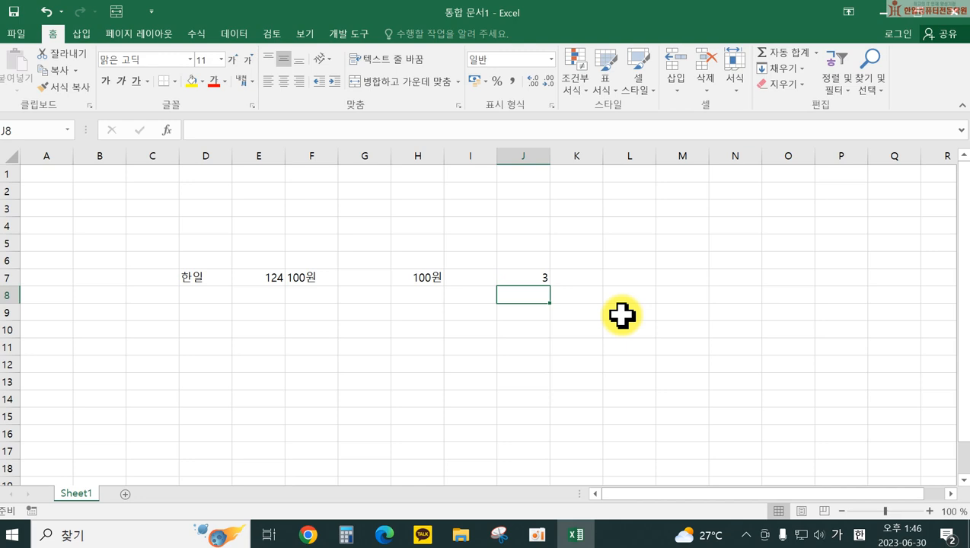
left_click(518, 277)
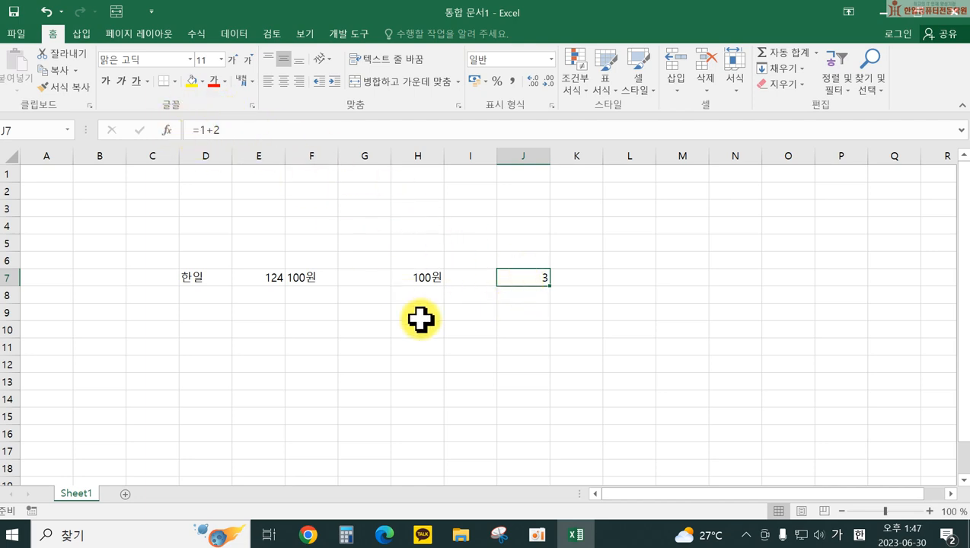
double_click(529, 276)
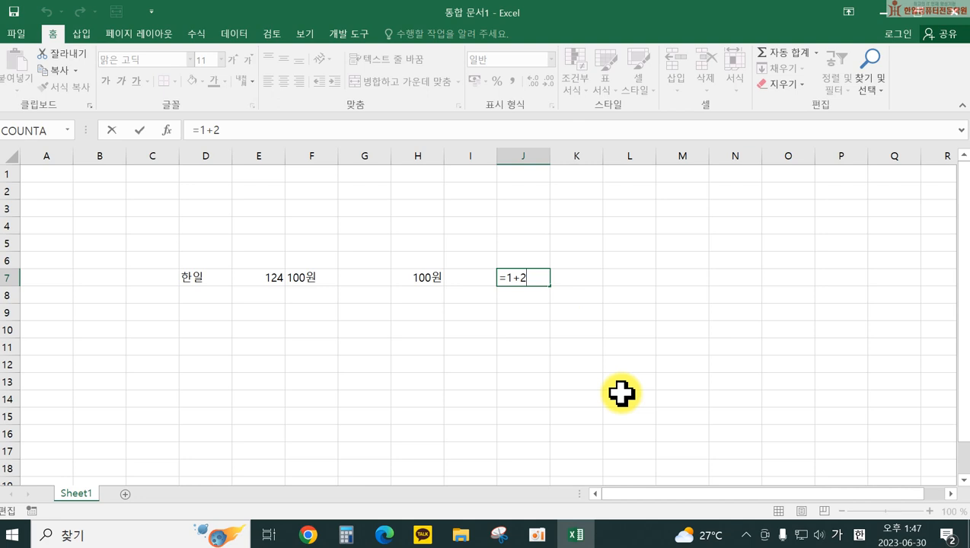
key("Return")
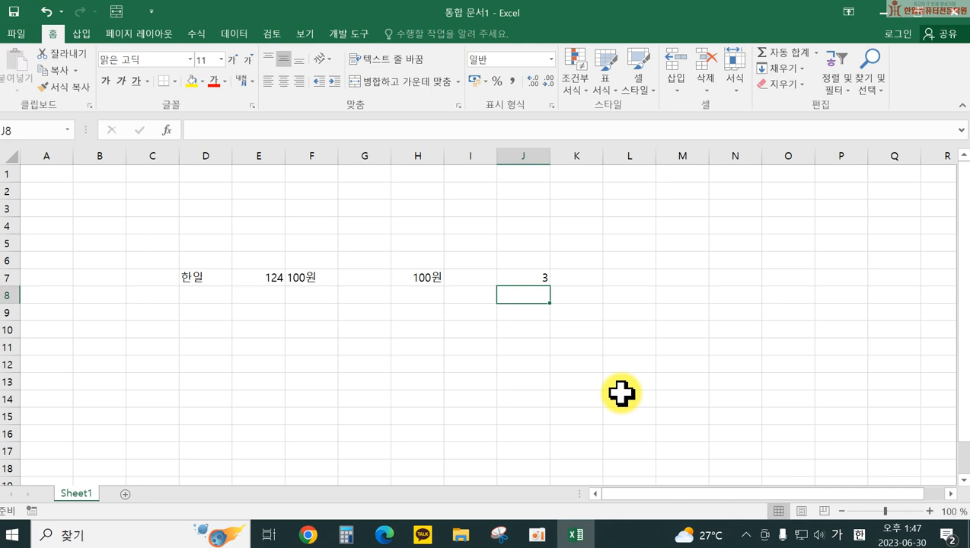
left_click(622, 393)
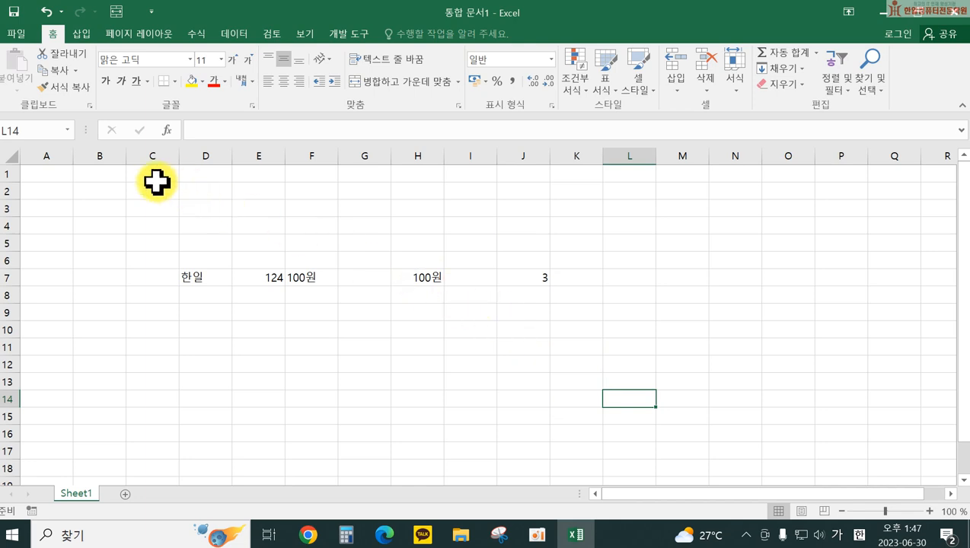
Step: Close the workbook from the File menu without saving changes
left_click(18, 35)
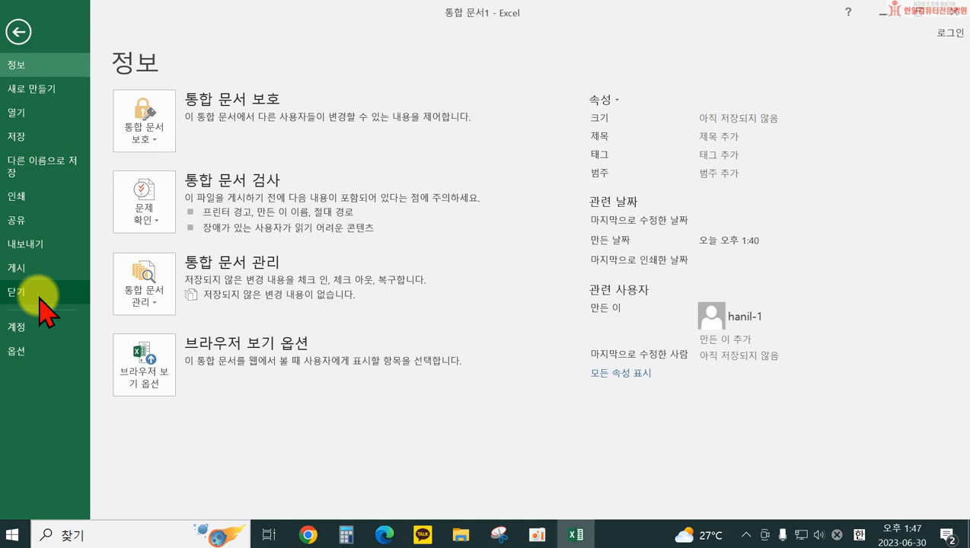
left_click(39, 298)
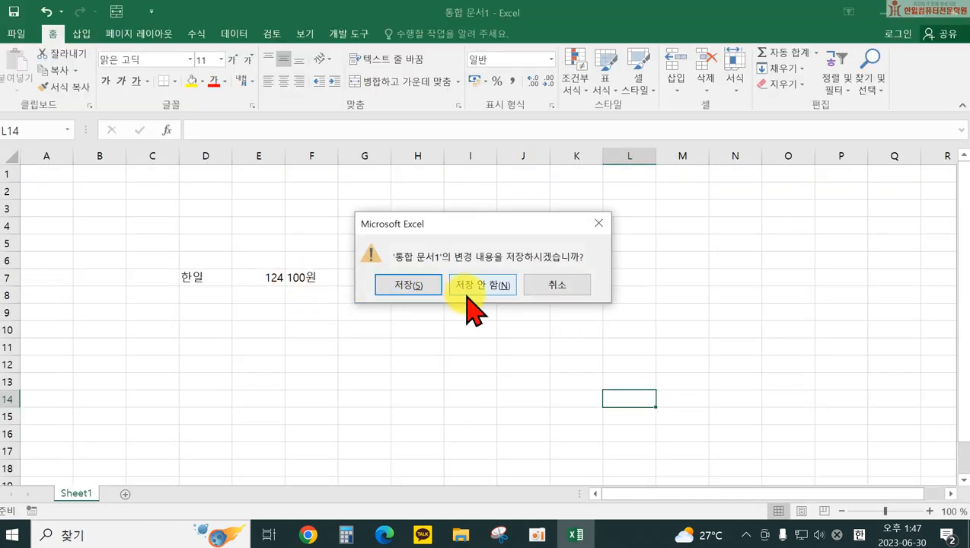
left_click(468, 288)
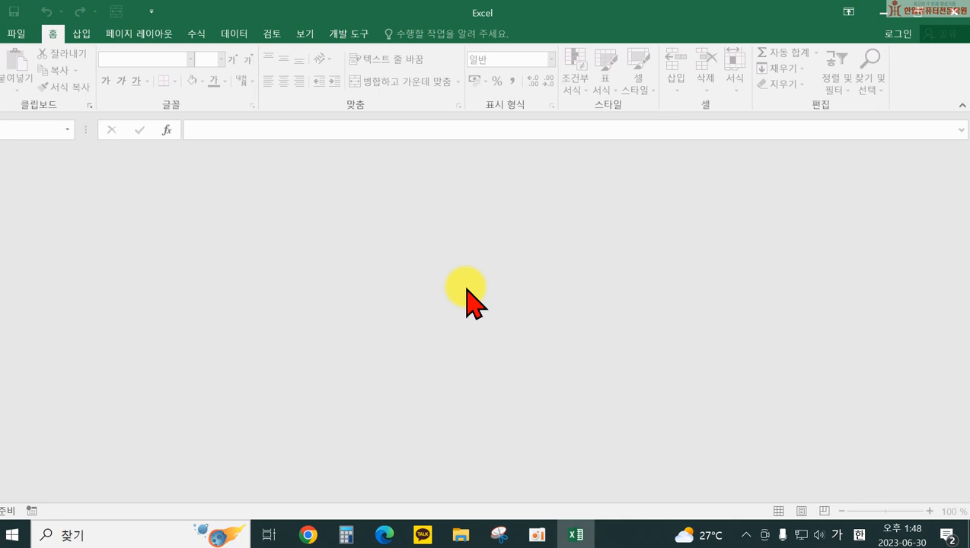
Step: Create a new blank workbook from File > 새로 만들기
left_click(16, 34)
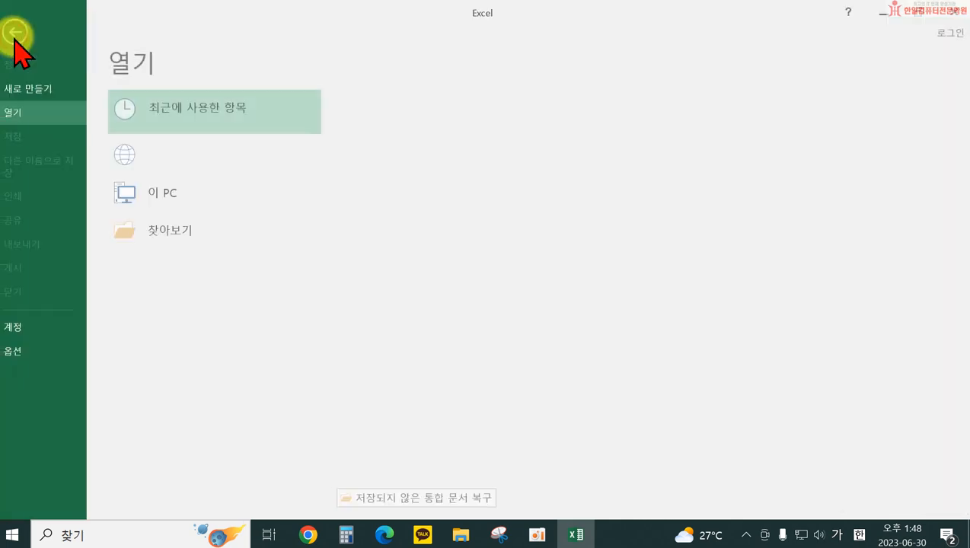
left_click(34, 96)
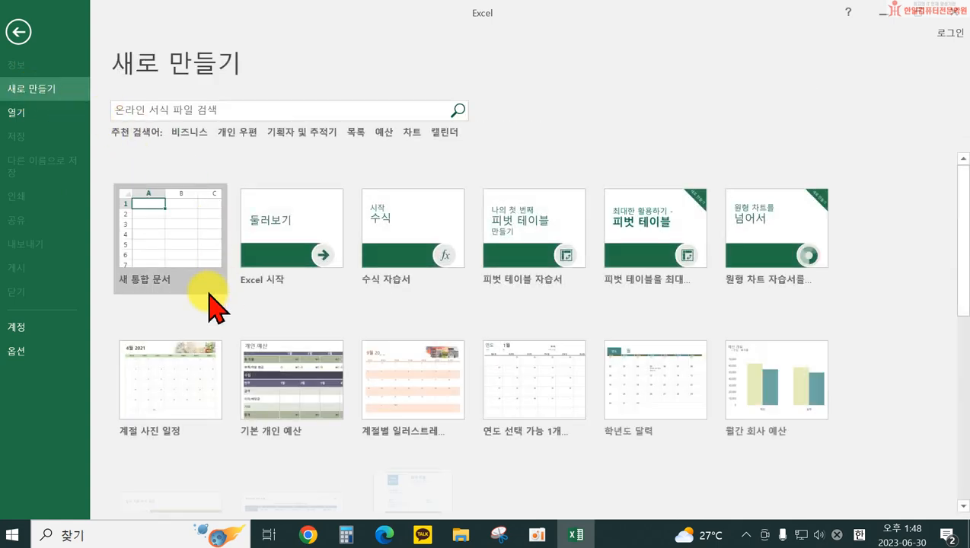
left_click(183, 255)
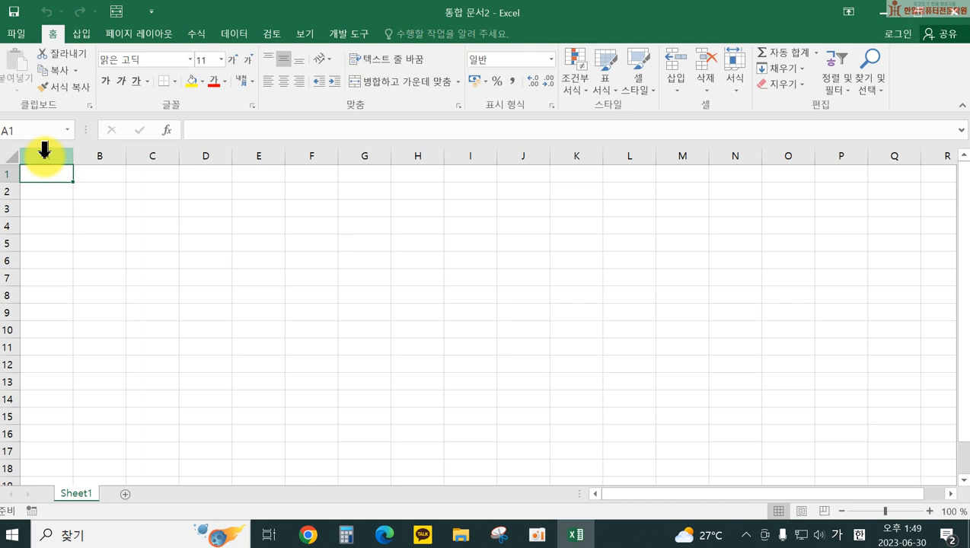
Step: Set column A's width to 1 through the 열 너비 dialog
left_click(45, 151)
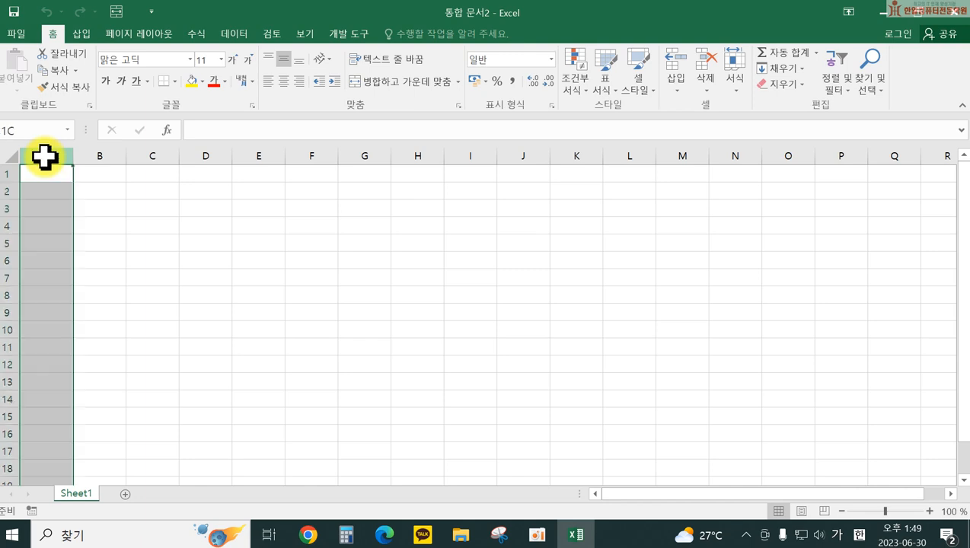
right_click(45, 152)
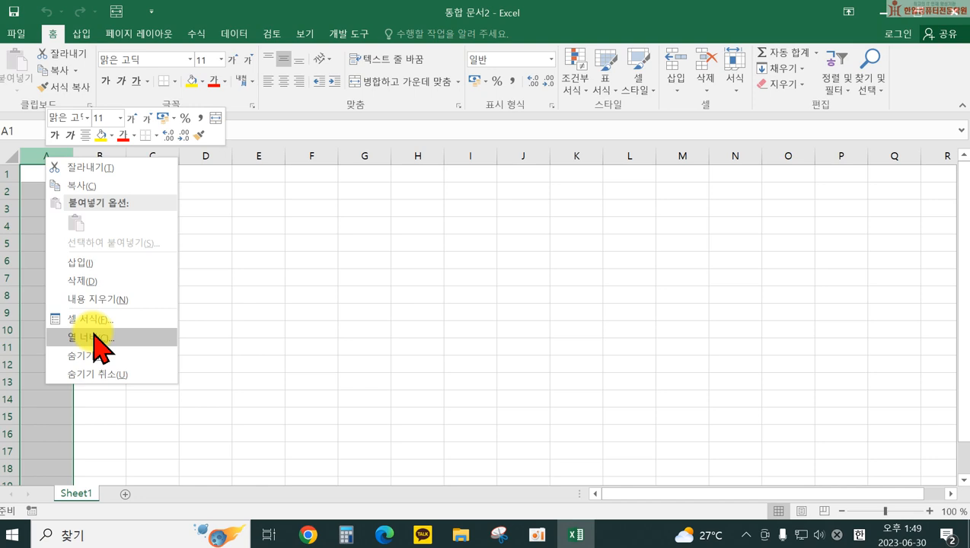
left_click(95, 337)
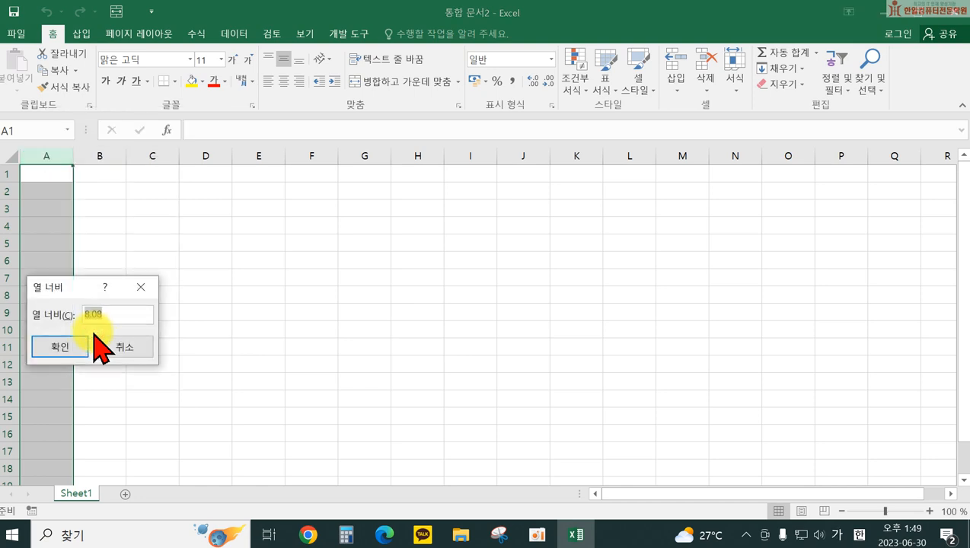
type("1")
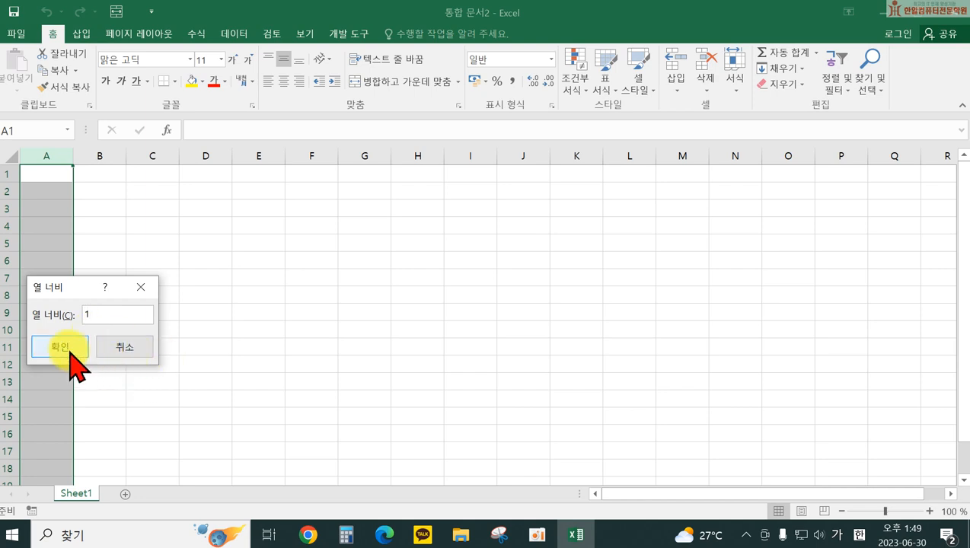
left_click(61, 348)
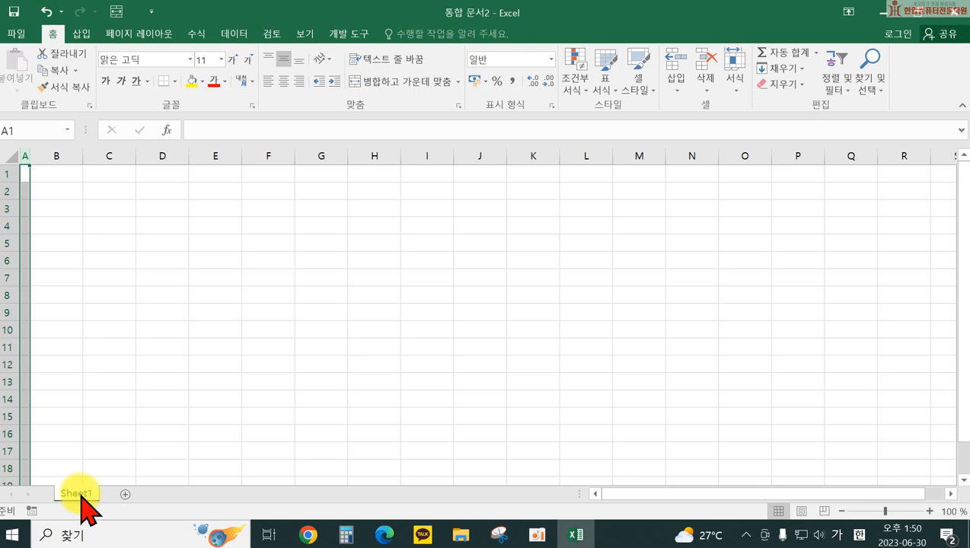
Step: Copy Sheet1 twice and name the three sheets 제1작업, 제2작업 and 제3작업
left_click_drag(83, 494, 118, 500)
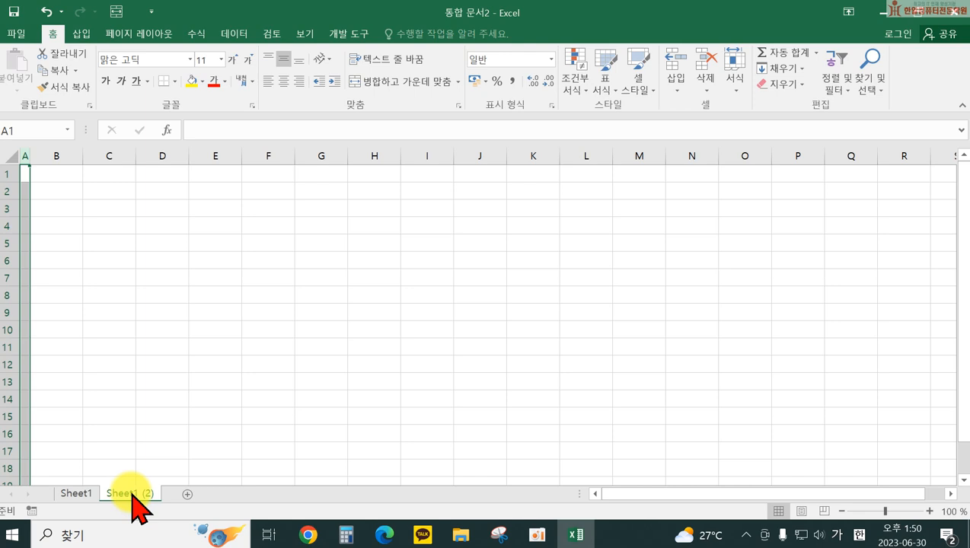
left_click_drag(133, 495, 188, 501)
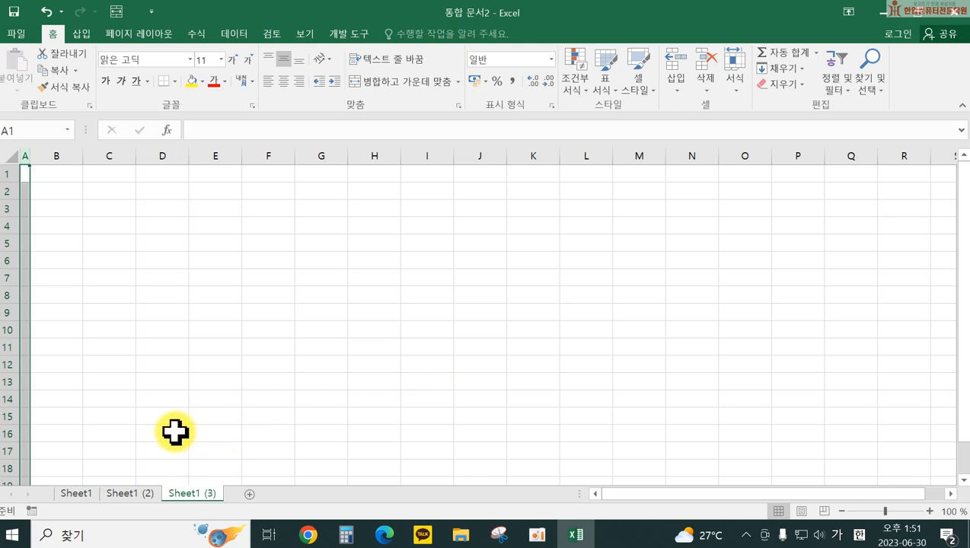
double_click(77, 493)
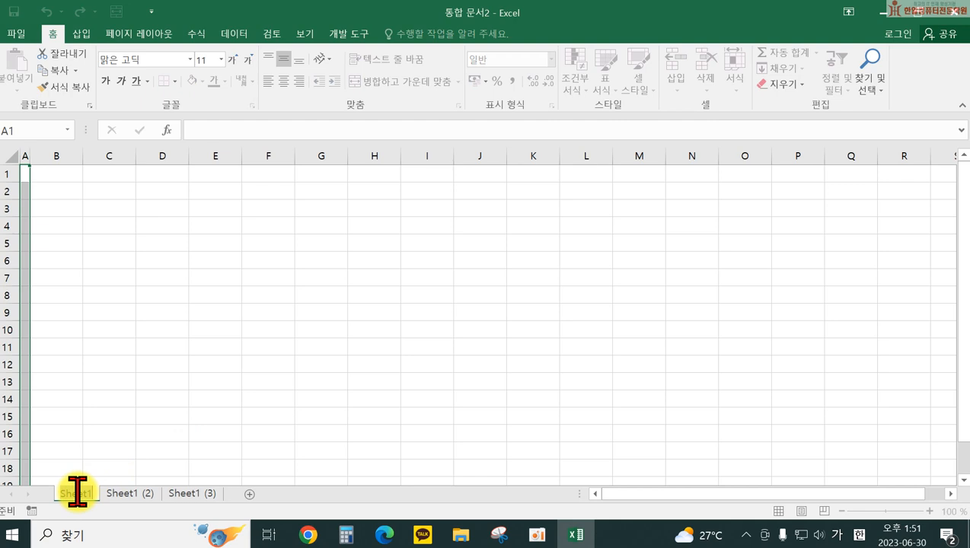
type("제1작업")
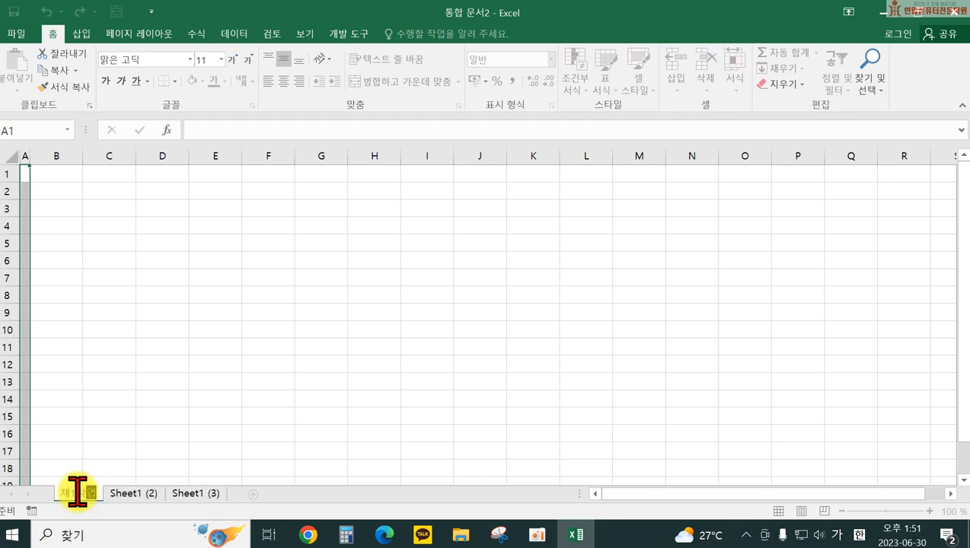
key("Return")
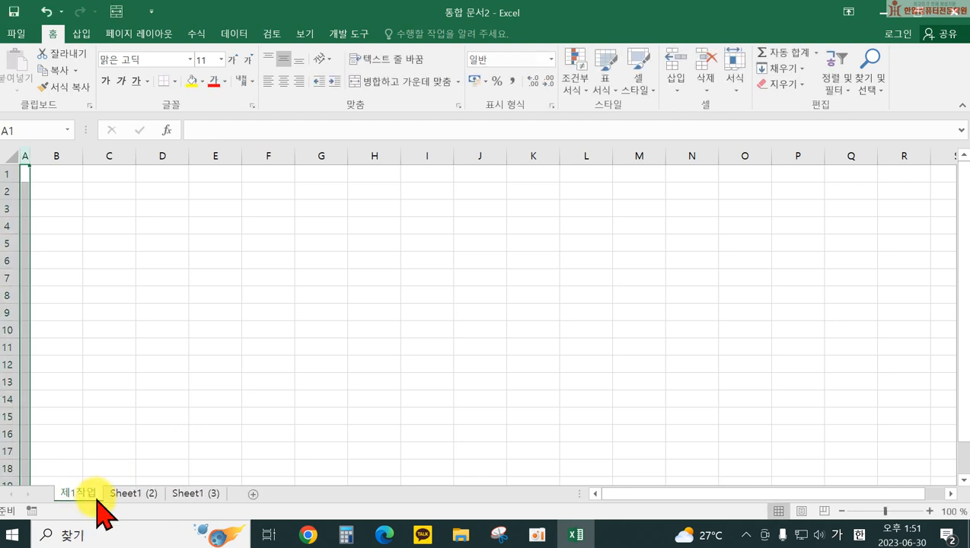
double_click(129, 495)
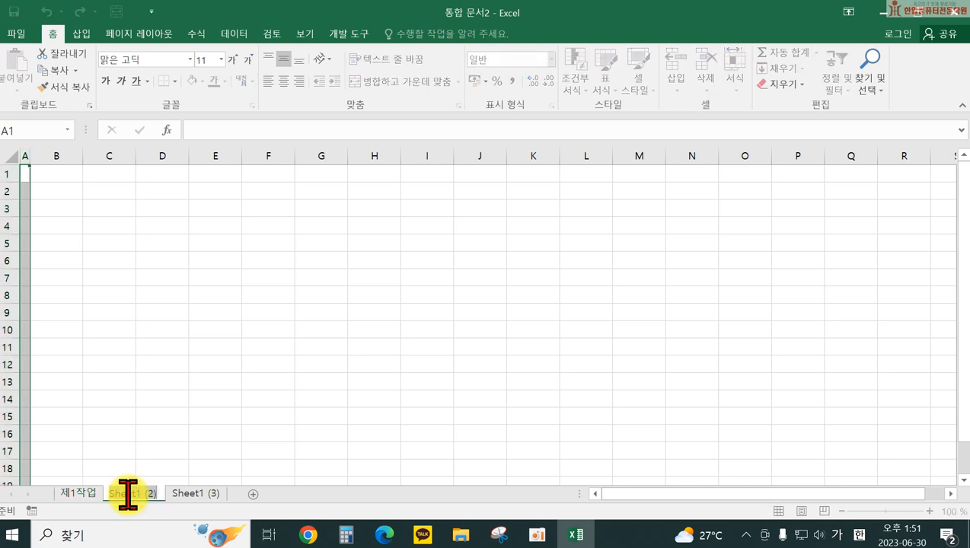
type("제2작업")
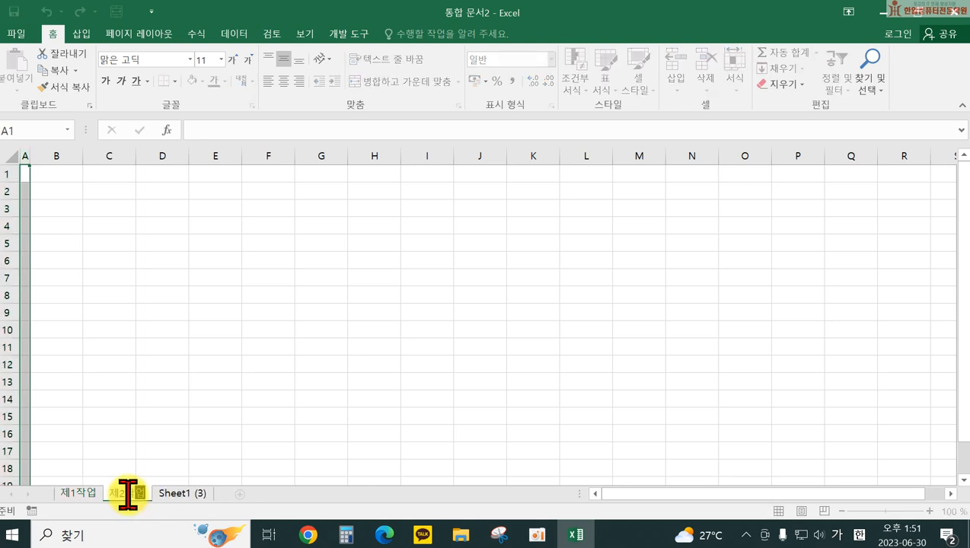
key("Return")
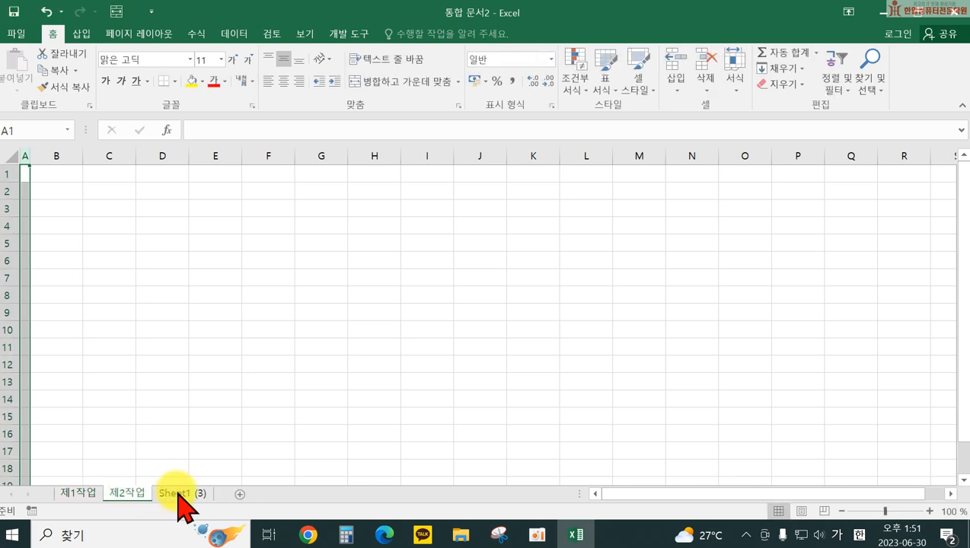
double_click(180, 495)
type("제3")
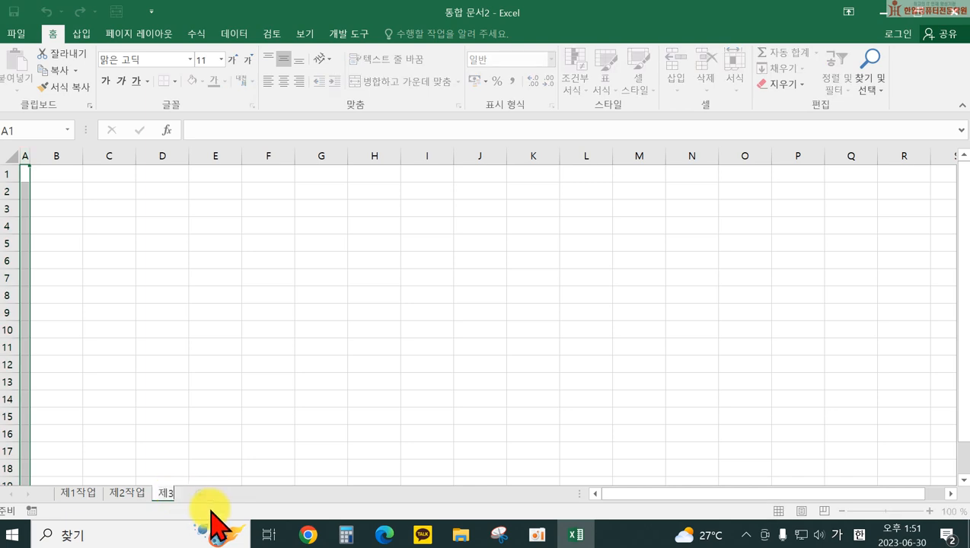
type("자작업")
key("Return")
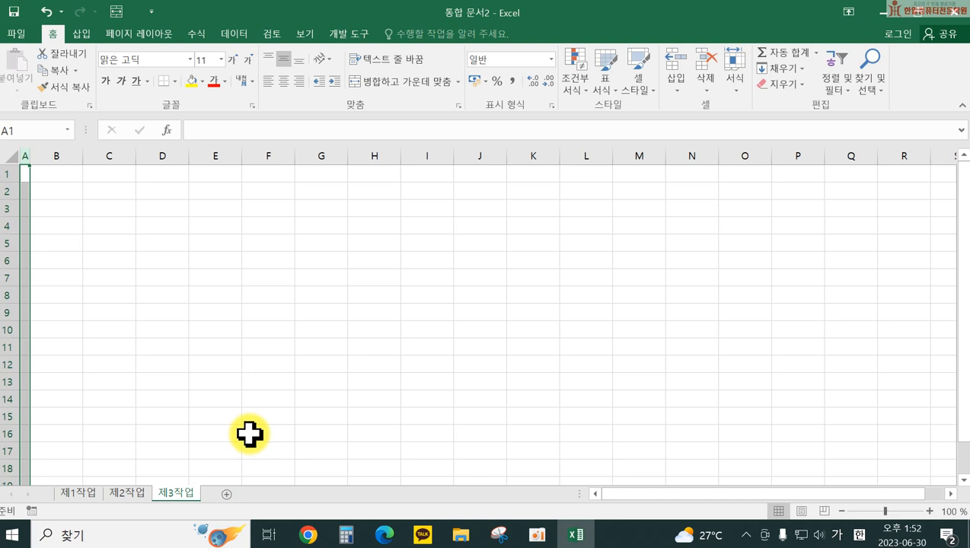
Step: Save the workbook in the ITQ수정 folder as 20230630- followed by the student's name
left_click(17, 34)
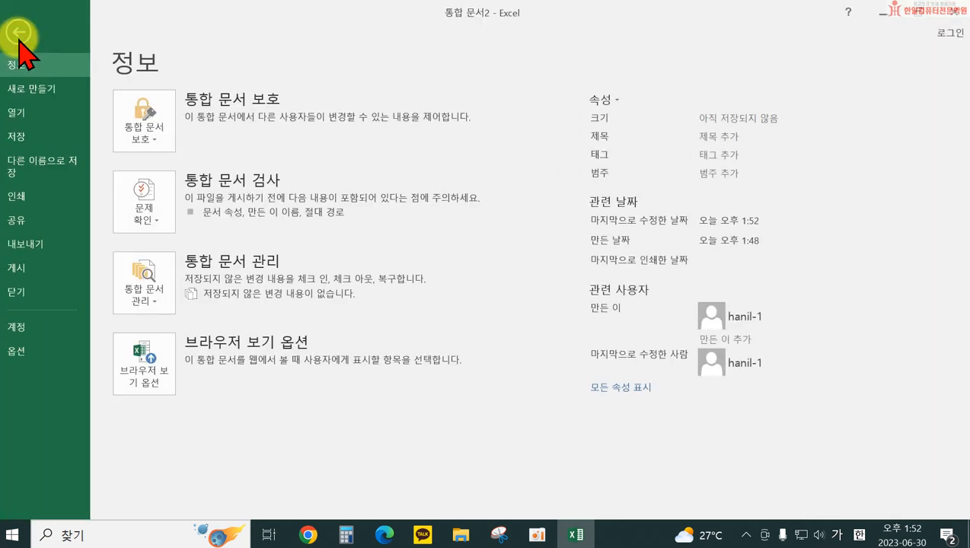
left_click(31, 144)
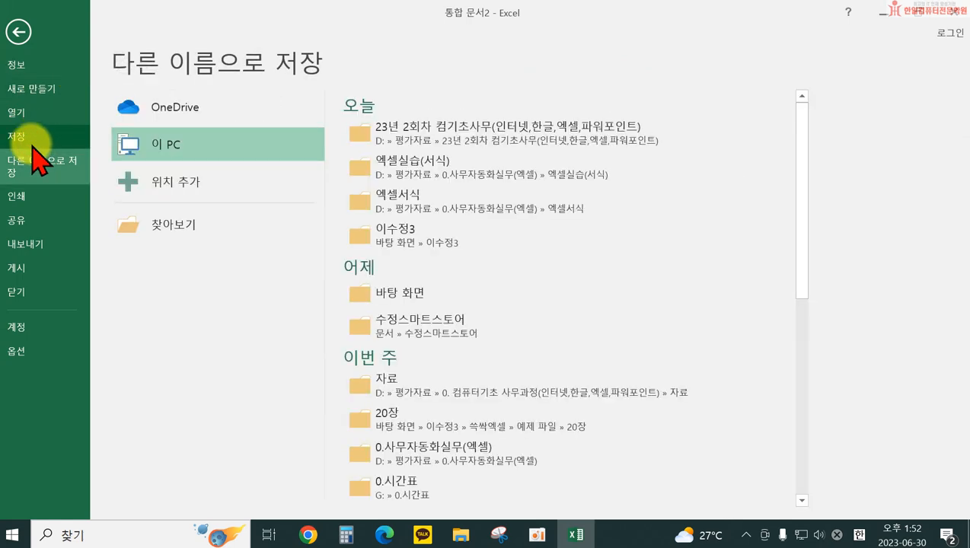
left_click(159, 227)
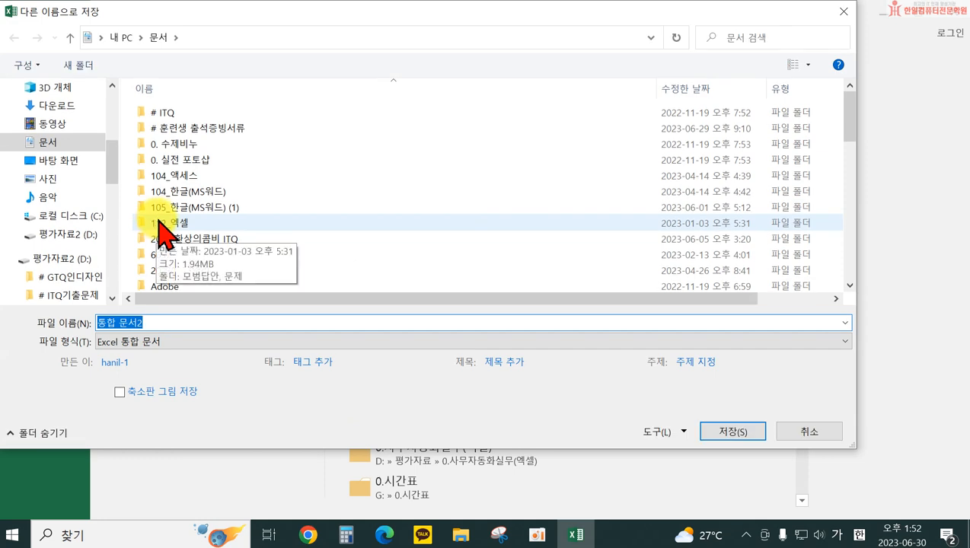
scroll(851, 144, "down", 1)
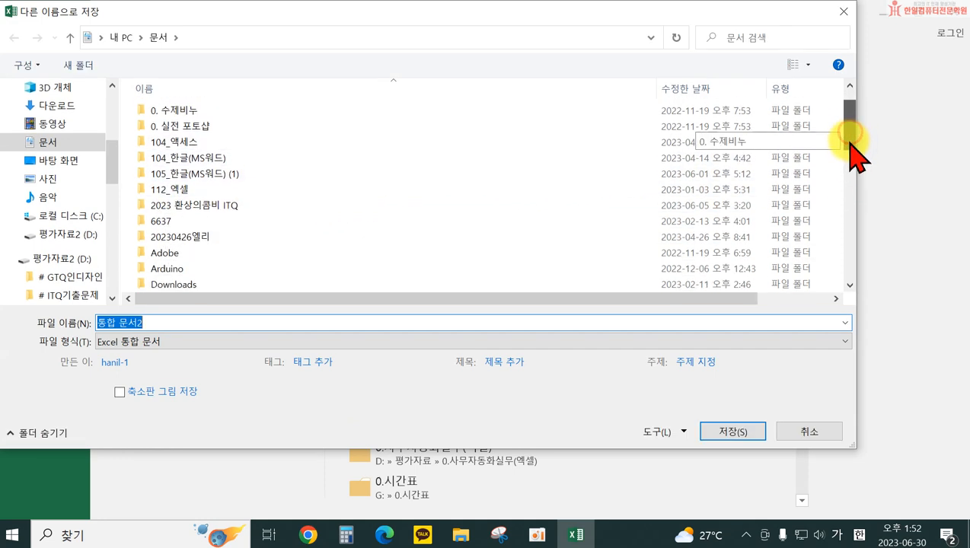
scroll(851, 148, "down", 1)
scroll(853, 160, "down", 2)
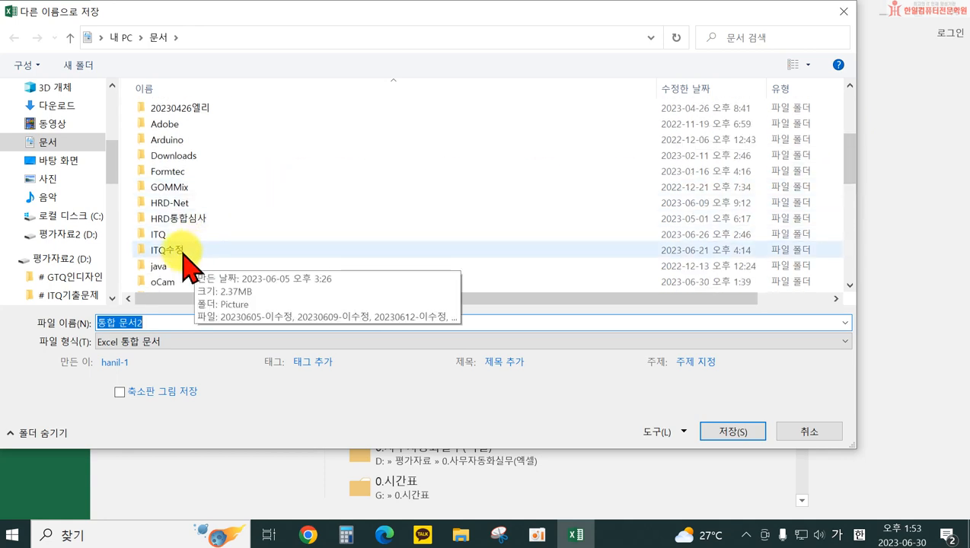
double_click(182, 252)
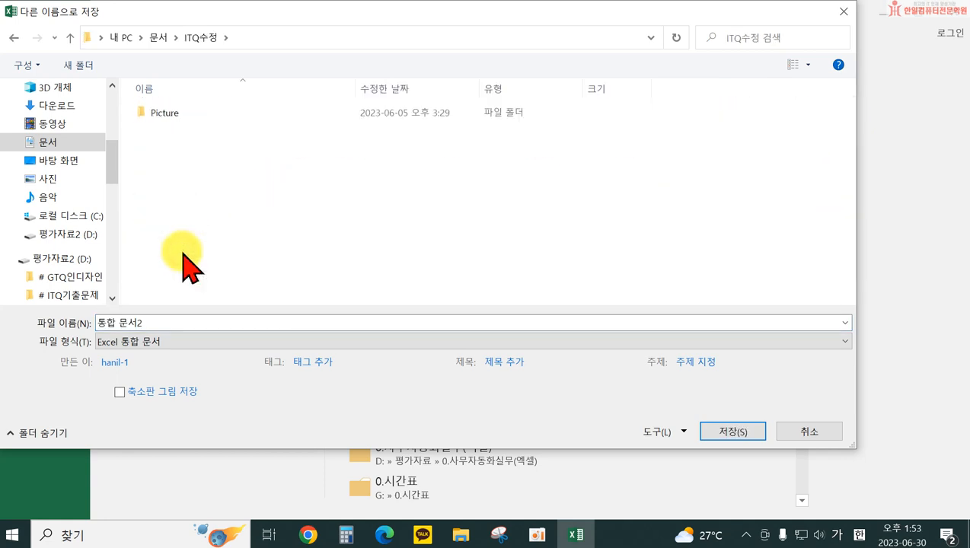
left_click(147, 321)
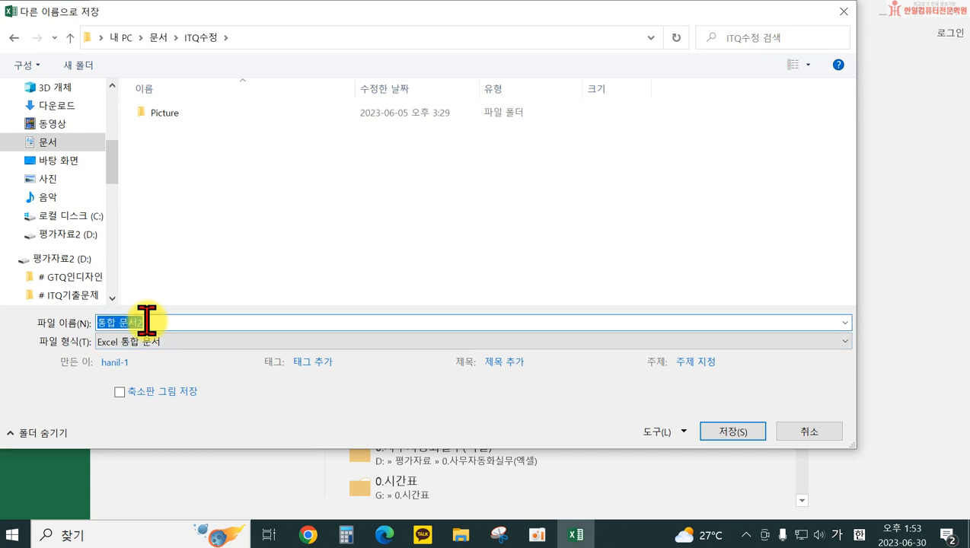
type("202306")
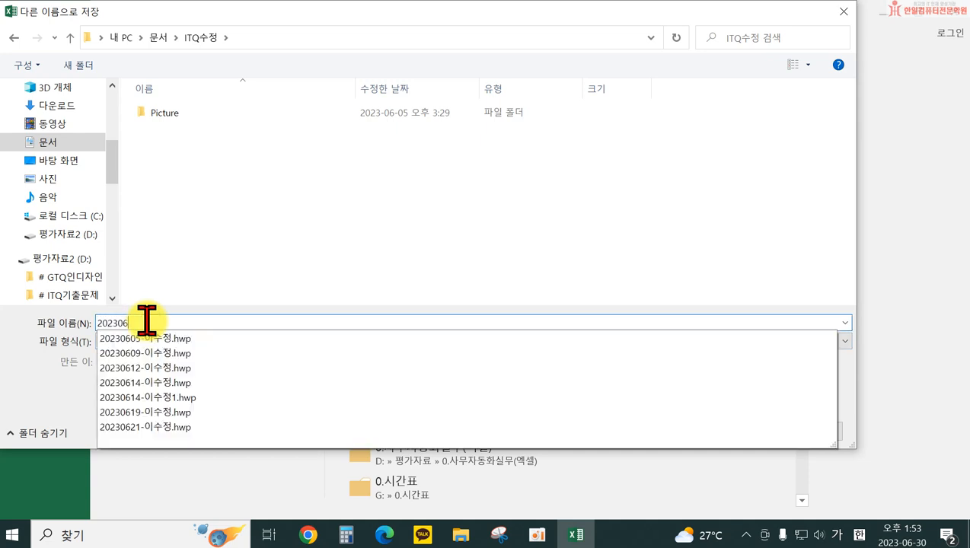
type("30-ㅇ")
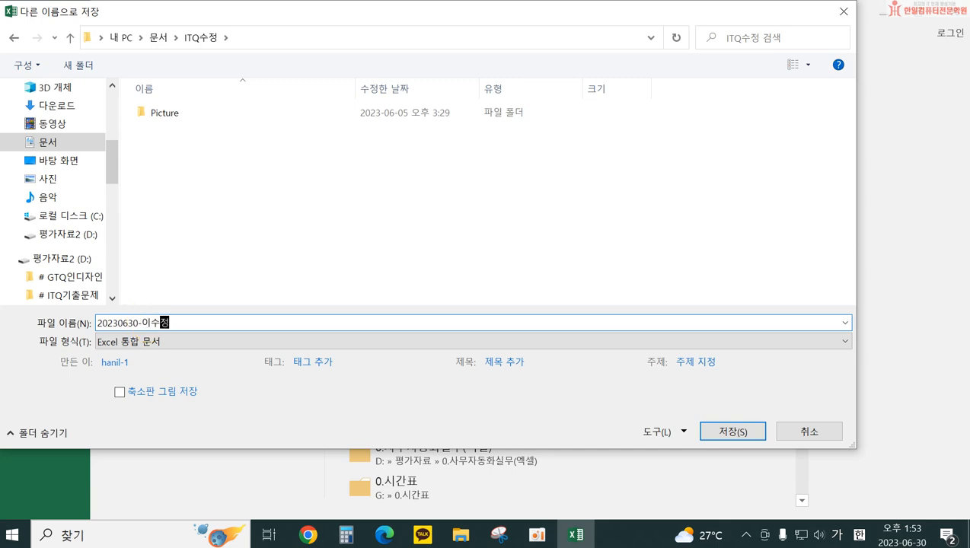
key("Return")
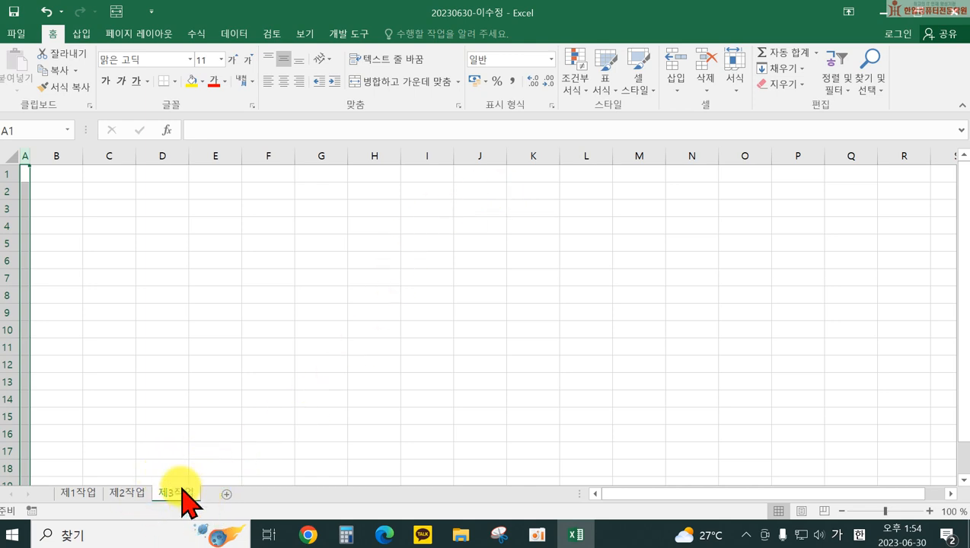
Step: Bring up the 제1작업 worksheet from the sheet tabs
left_click(83, 494)
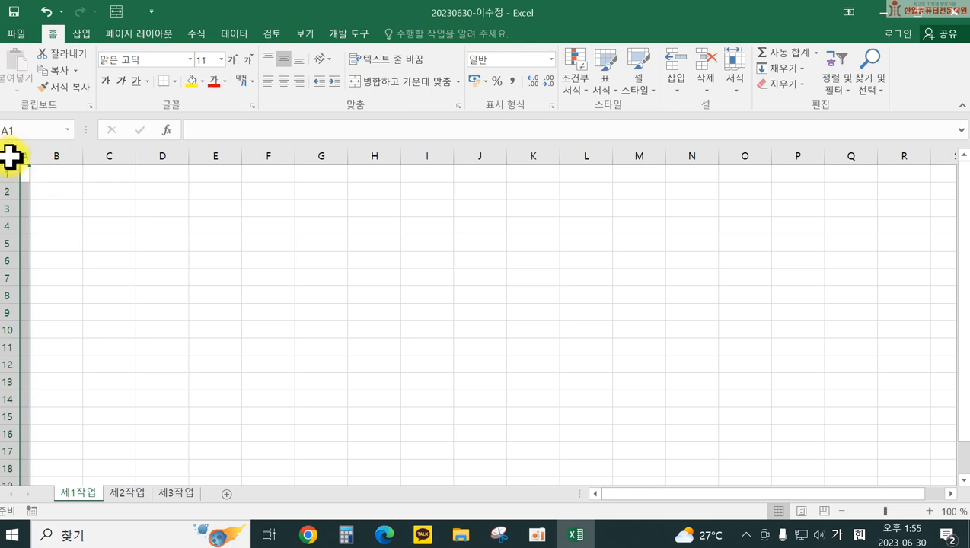
Step: Apply the 굴림 font to every cell of the 제1작업 sheet, then select B2
left_click(10, 157)
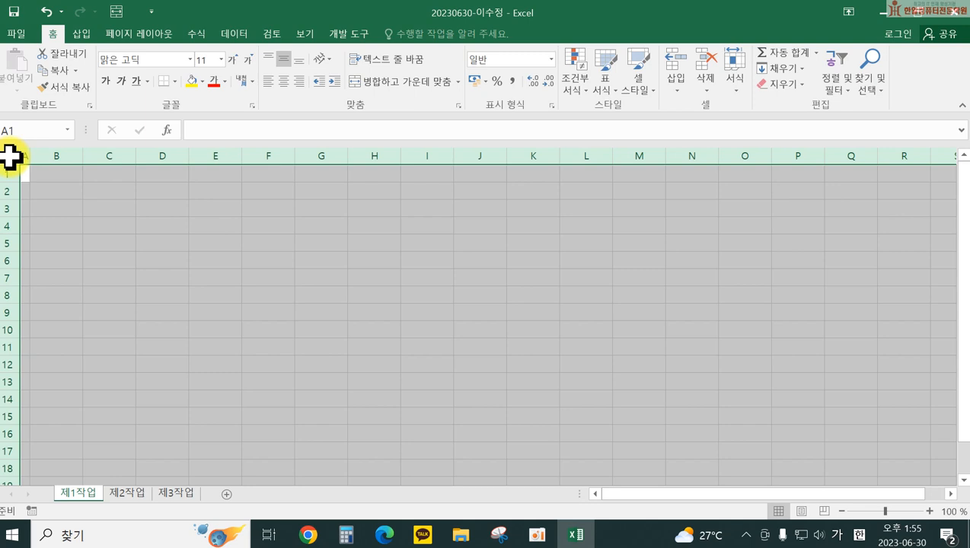
left_click(121, 63)
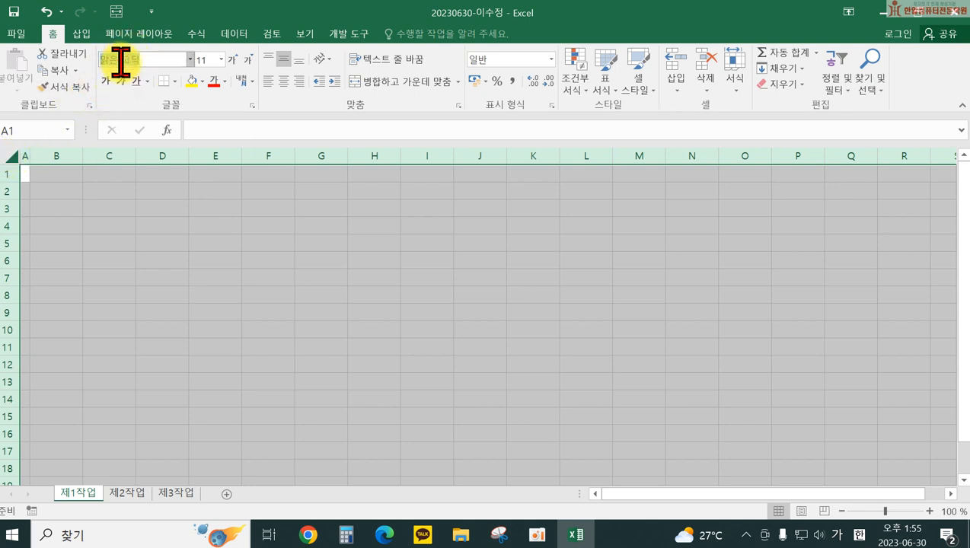
type("ㄱ굴림")
key("Return")
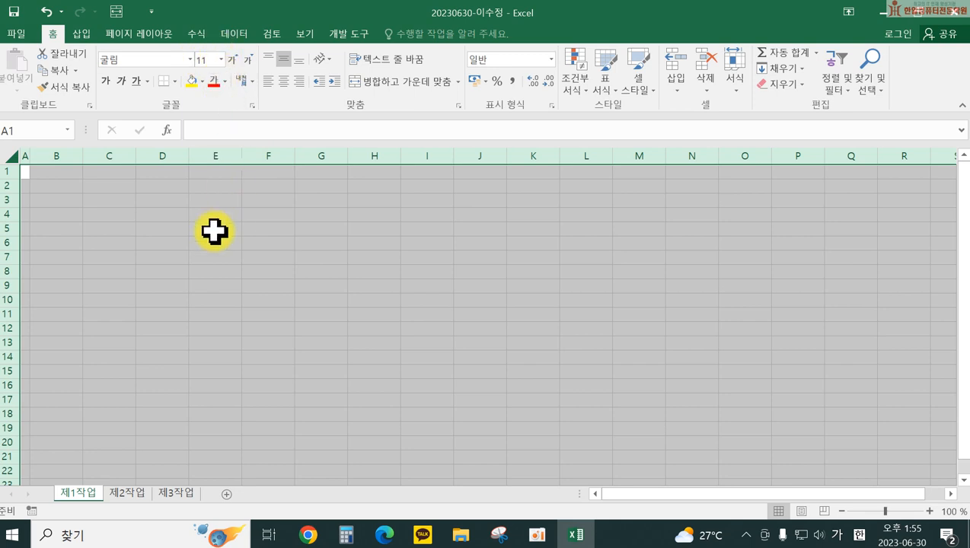
left_click(52, 185)
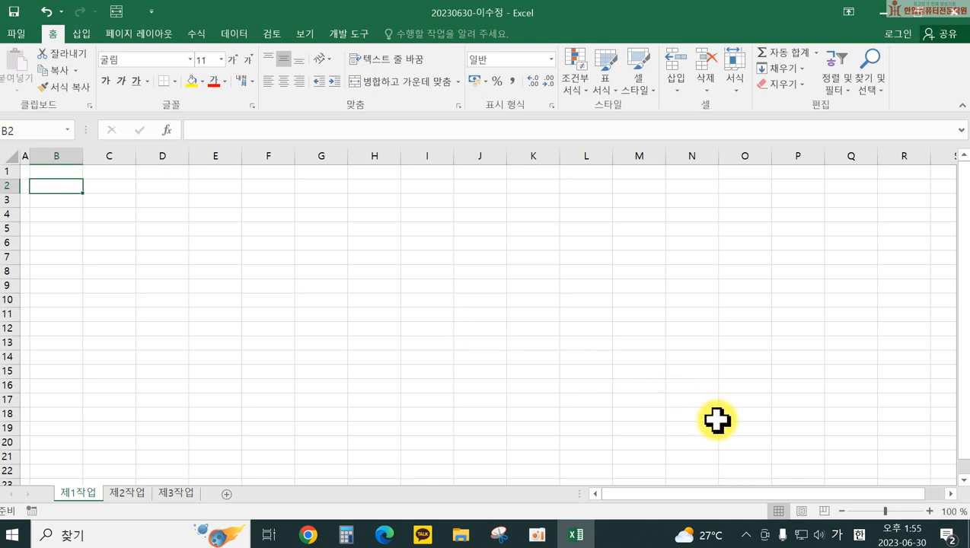
Step: Enter headers 주문일자, 주문식품, 용도 and two-line 주문수량(단위:명) in B2:E2
type("주문일자")
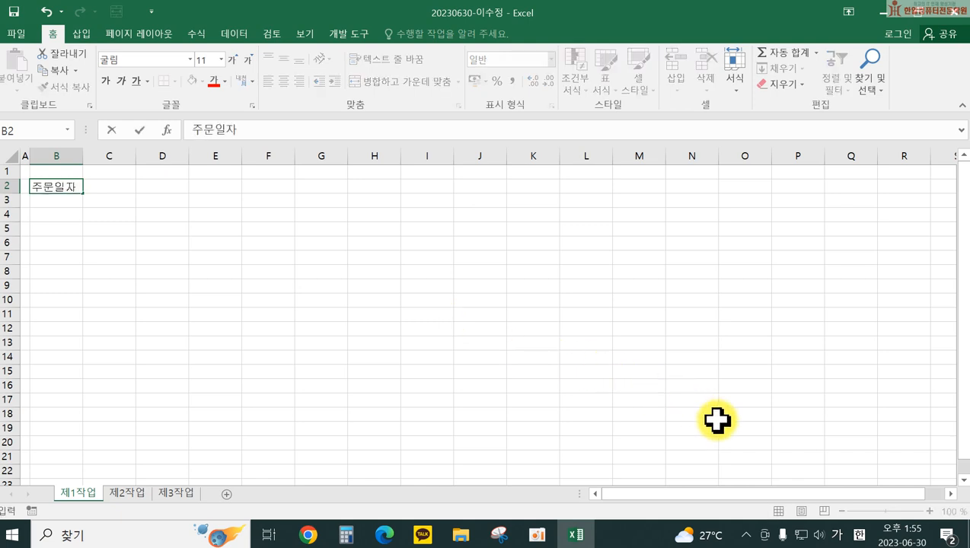
key("Tab")
type("ㅈ주문식품")
key("Tab")
type("용도")
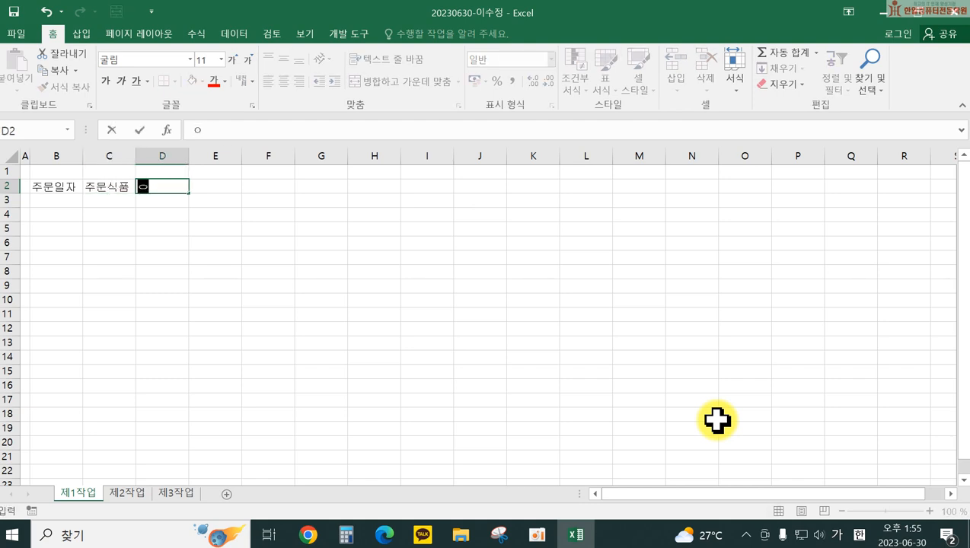
key("Tab")
type("주문수량")
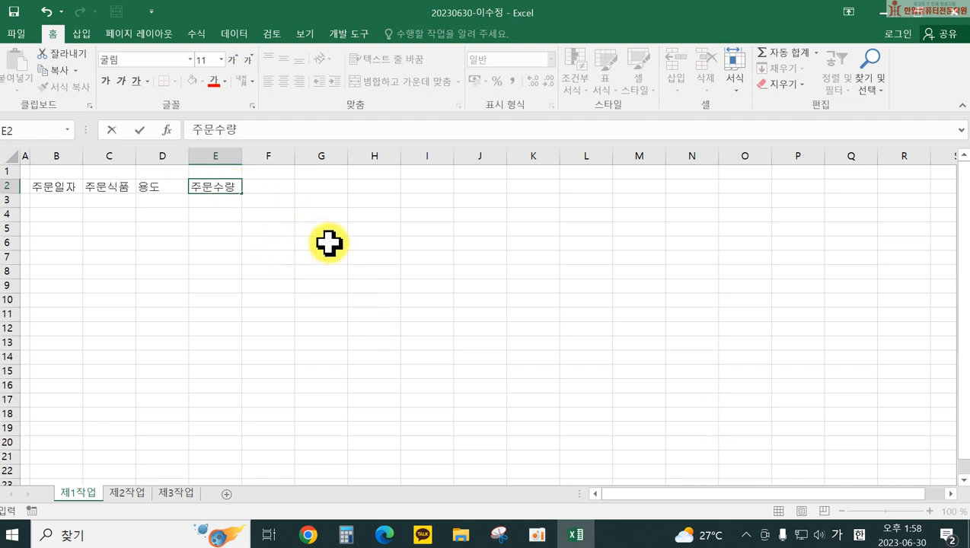
key("alt")
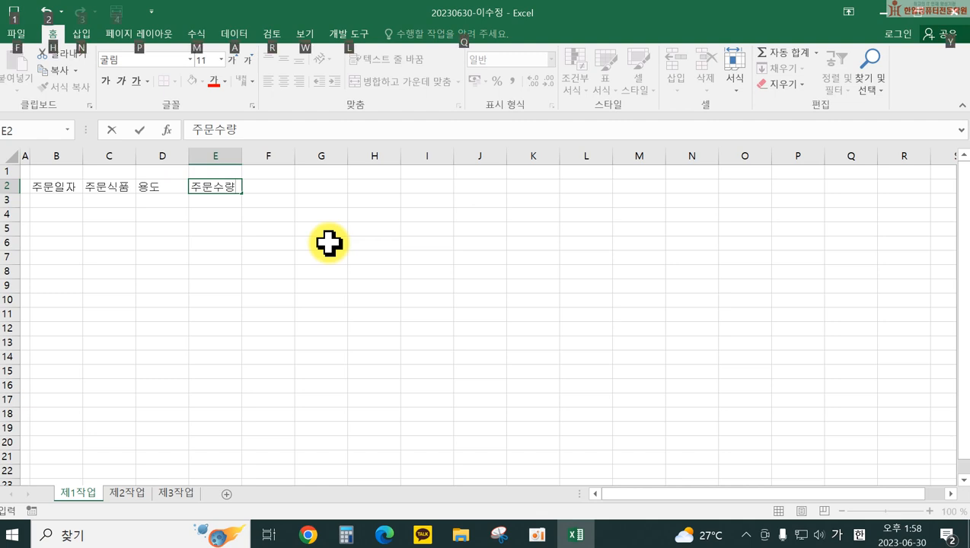
key("Return")
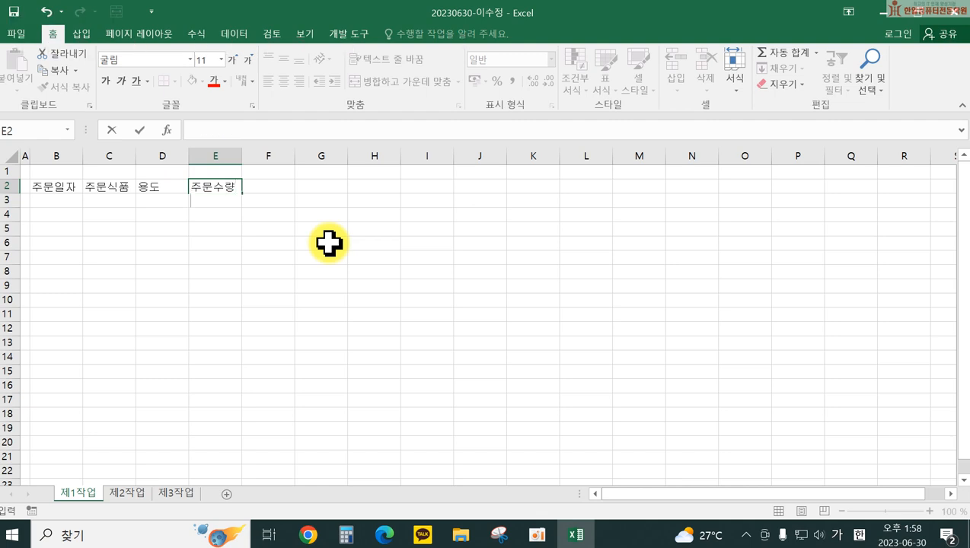
type("(단위:명)")
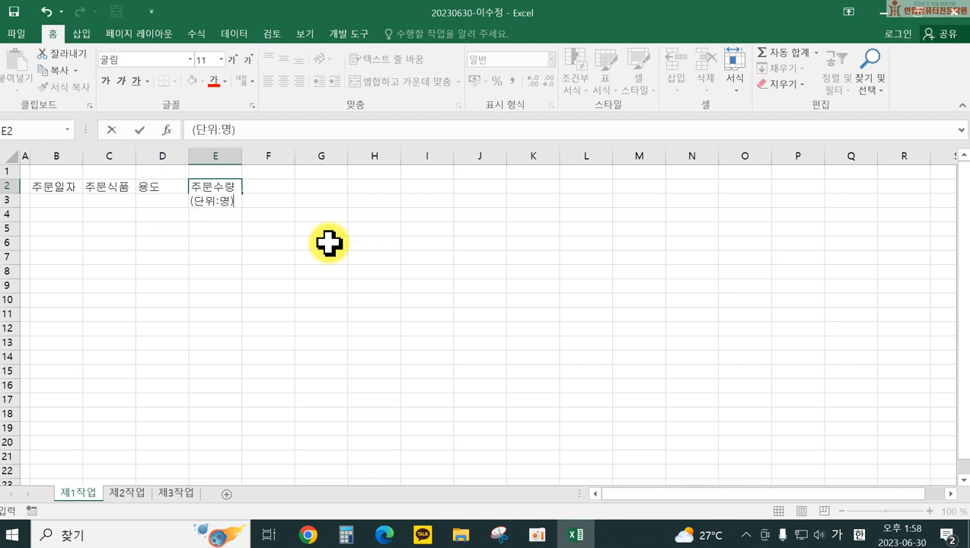
key("Return")
Step: Add the headers 가격, 납품업체 and 콜레스테롤 in F2:H2
key("Up")
key("Right")
key("Right")
key("Right")
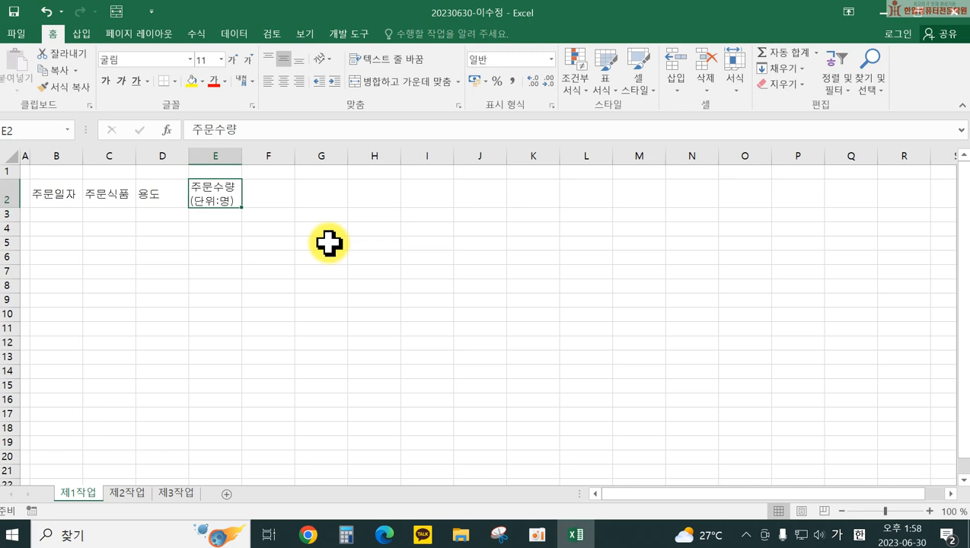
key("Right")
type("가격")
key("Right")
type("납품업체")
key("Right")
type("콜레스테롤")
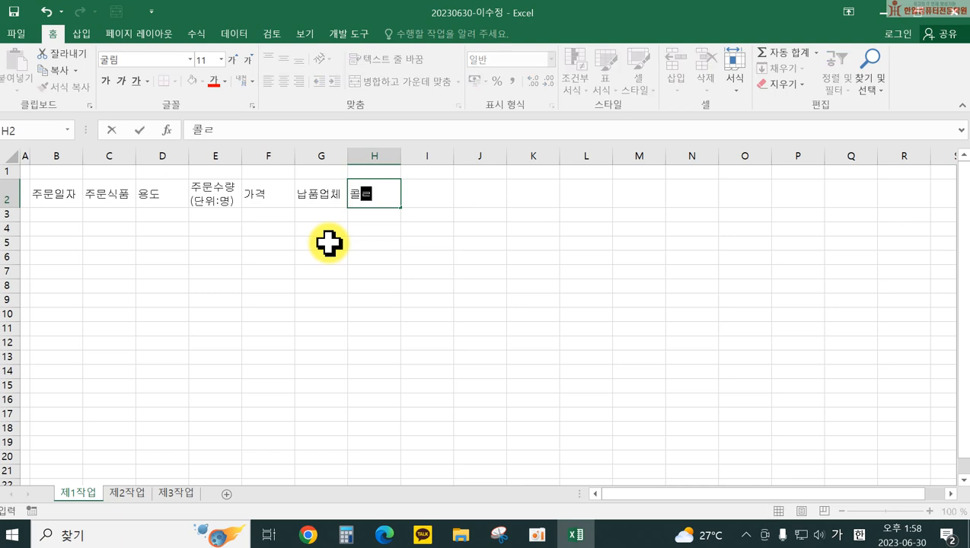
key("Right")
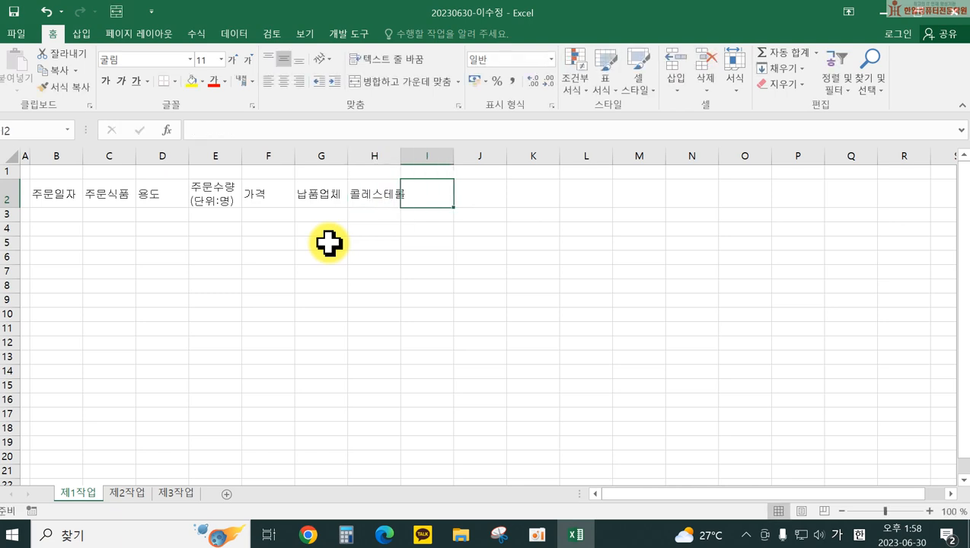
Step: Enter the two-line 지방(단위:100g) header in I2 and 1인분 가격 in J2
type("지방")
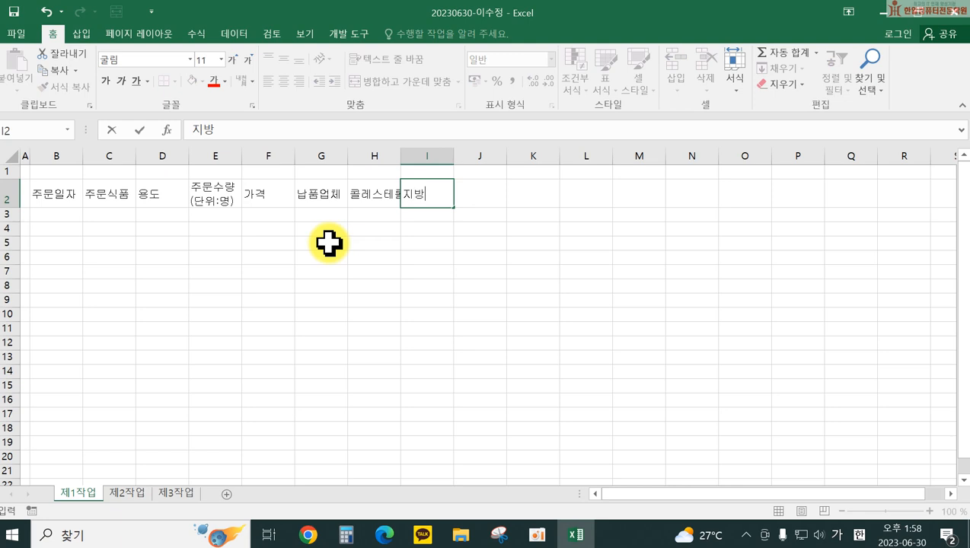
key("alt+Return")
type("(단위")
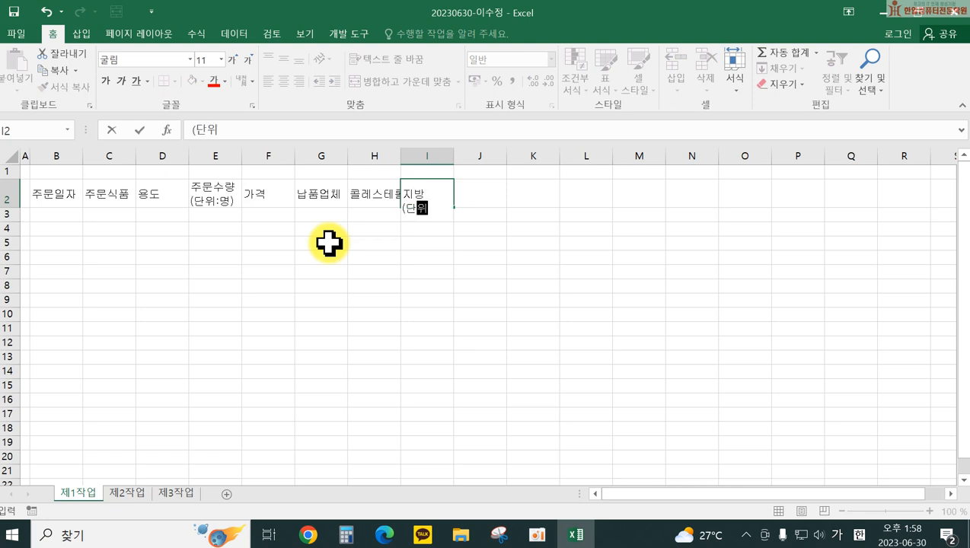
type(":100m")
type("g)")
key("BackSpace")
key("BackSpace")
key("BackSpace")
type("g")
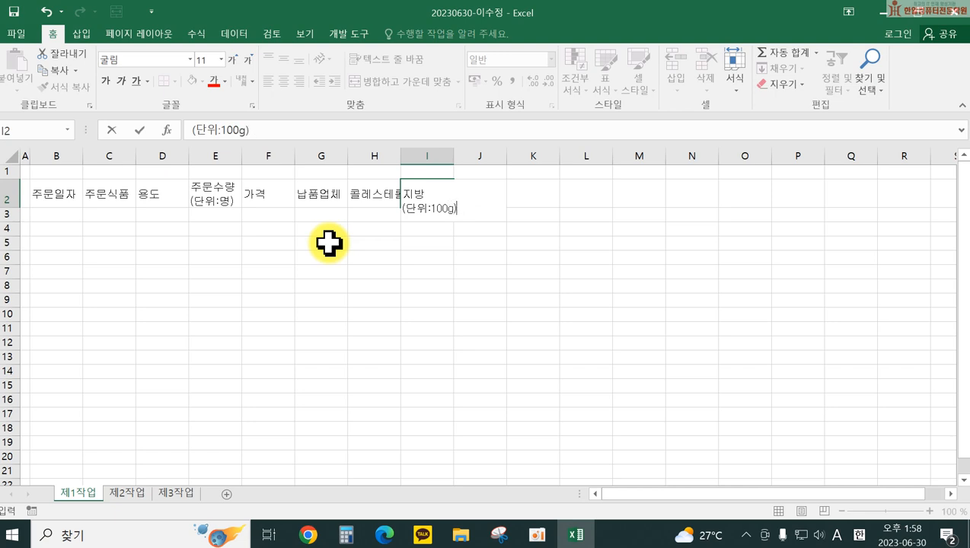
key("Tab")
type("1dlsq")
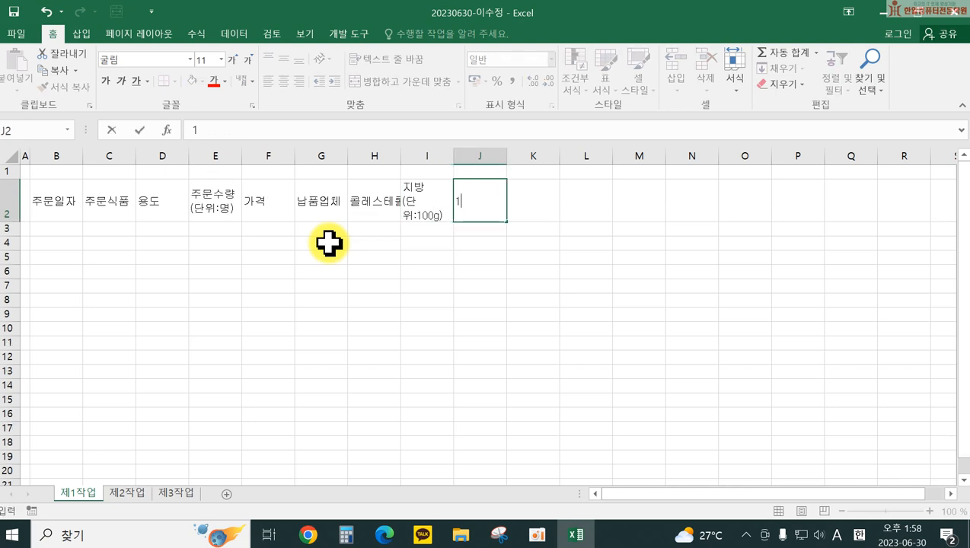
key("BackSpace")
key("BackSpace")
key("BackSpace")
key("BackSpace")
key("Hangul")
type("인분 가격")
key("Return")
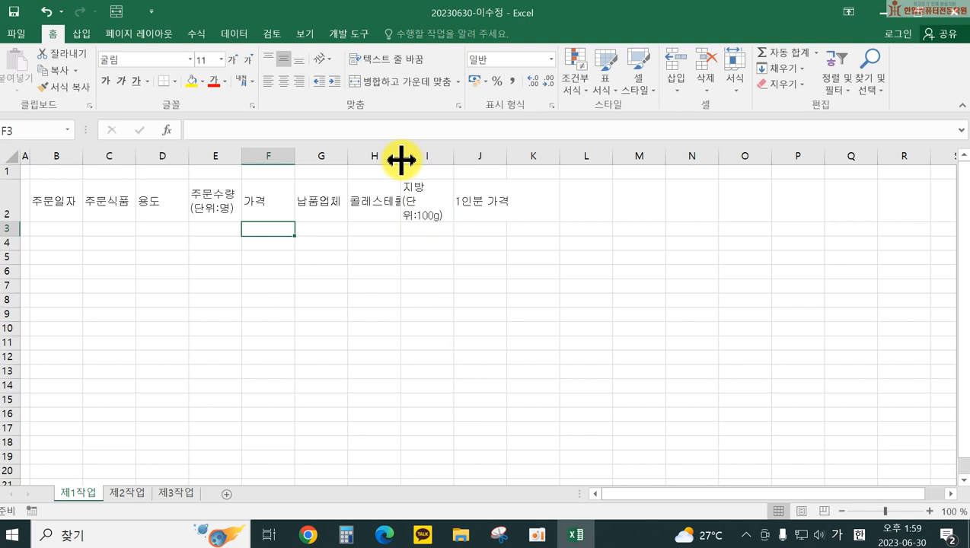
Step: Widen columns H and I for the long headers, fit row 2's height, and widen column B
left_click_drag(401, 159, 409, 159)
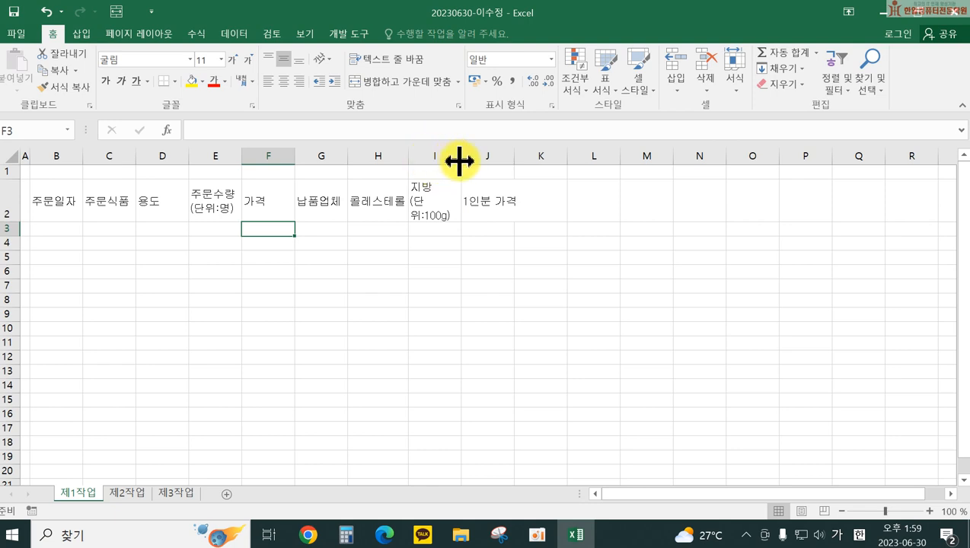
left_click_drag(459, 160, 542, 151)
left_click_drag(13, 222, 13, 207)
left_click(370, 242)
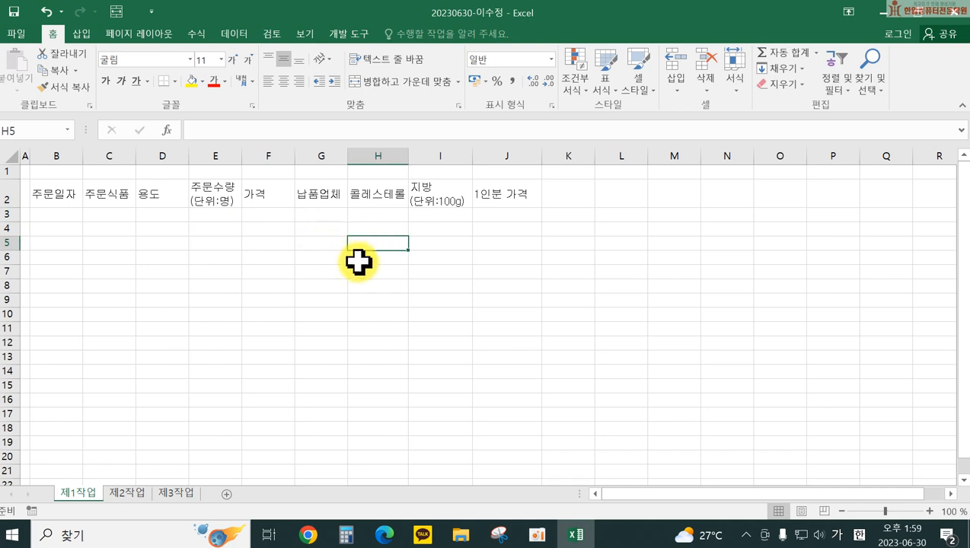
left_click_drag(15, 208, 15, 219)
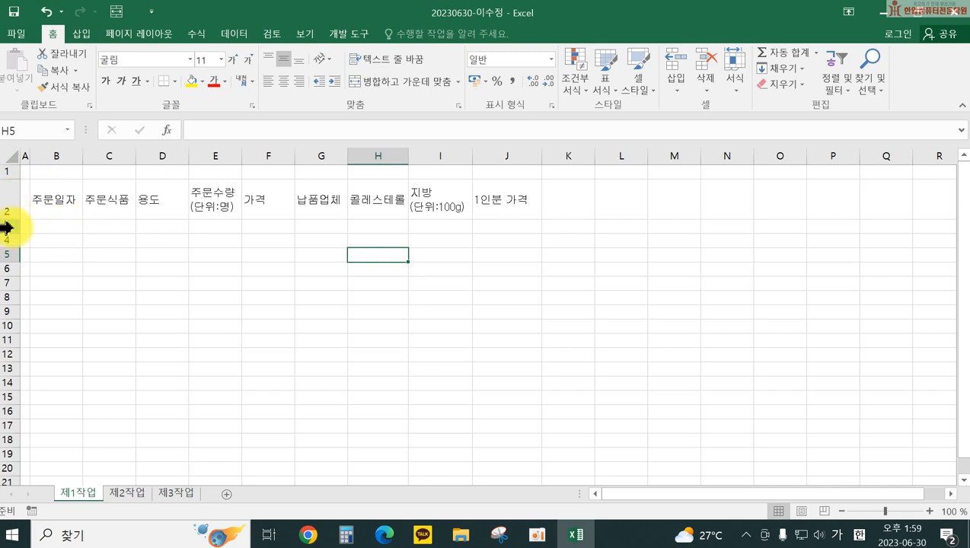
left_click_drag(16, 220, 16, 207)
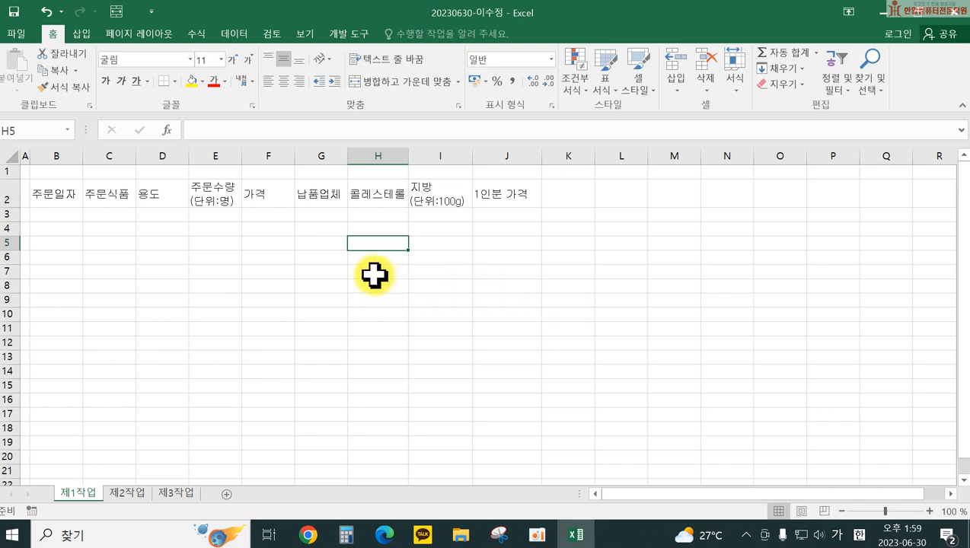
left_click_drag(81, 156, 94, 156)
Step: Enter order dates 2019-01-02, 01-10, 01-13, 01-24, 01-30, 02-05, 02-11 and 02-14 in B3:B10
left_click(74, 216)
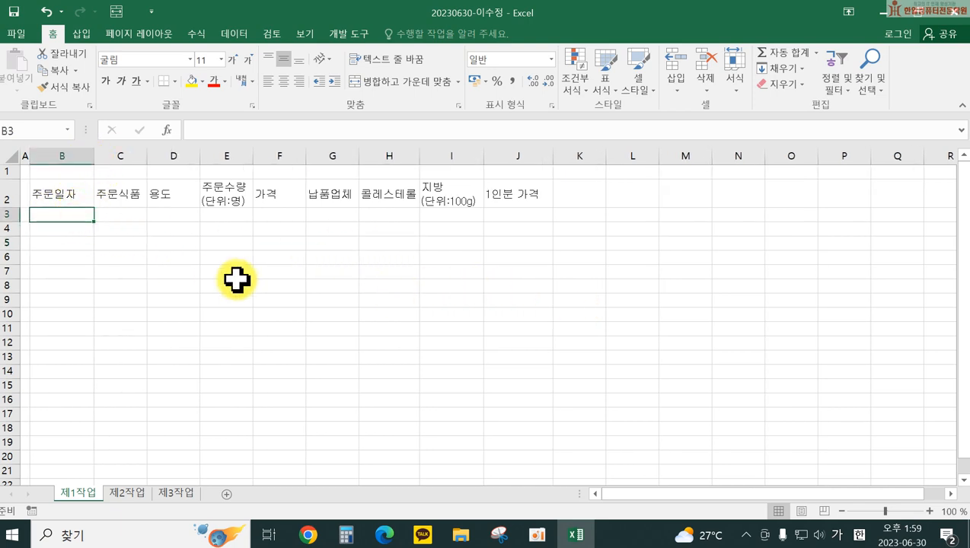
type("19-4")
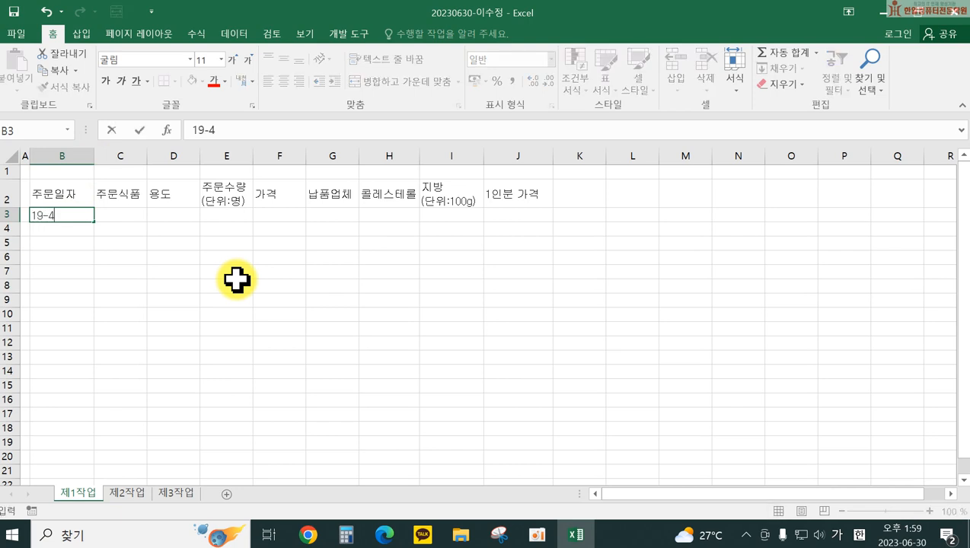
key("BackSpace")
key("Return")
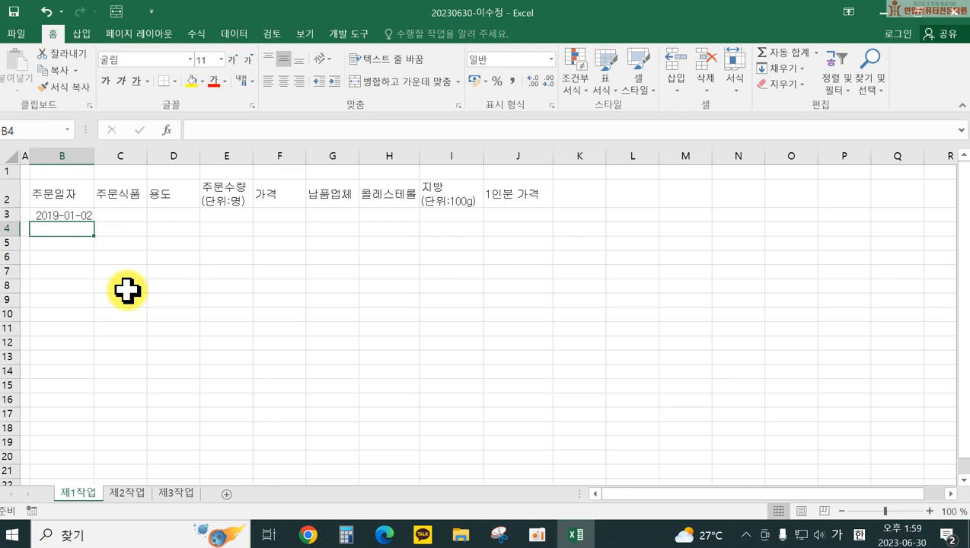
type("19")
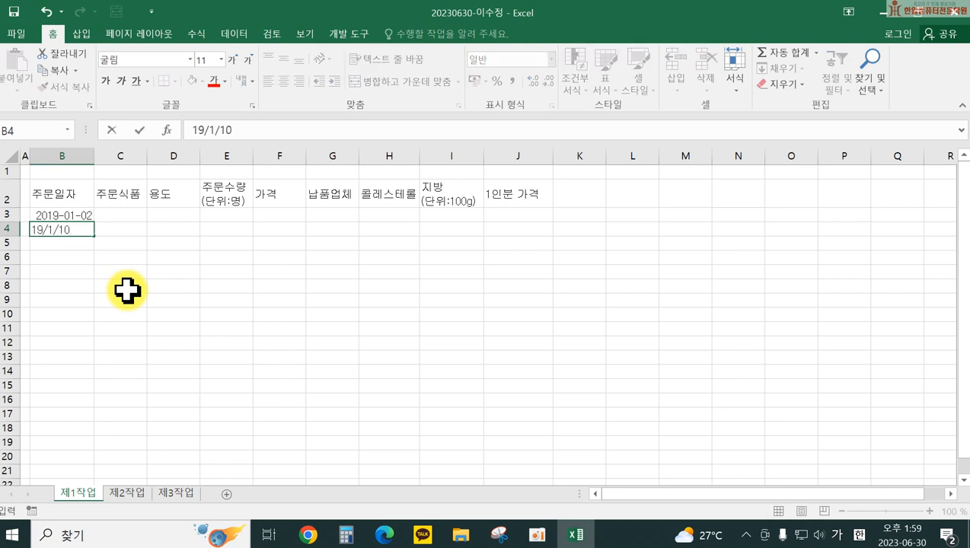
type("/1/10")
key("Return")
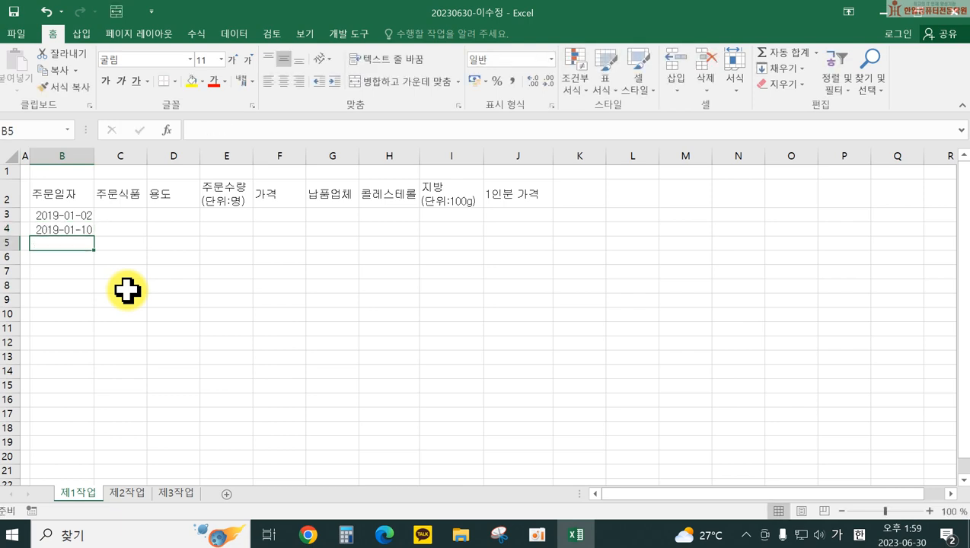
type("19/3/")
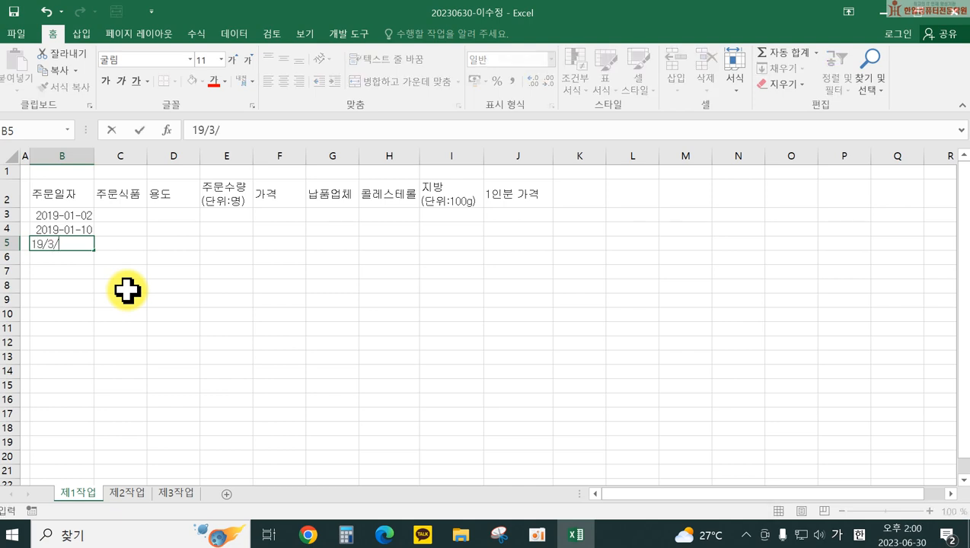
key("BackSpace")
key("BackSpace")
type("1/13")
key("Return")
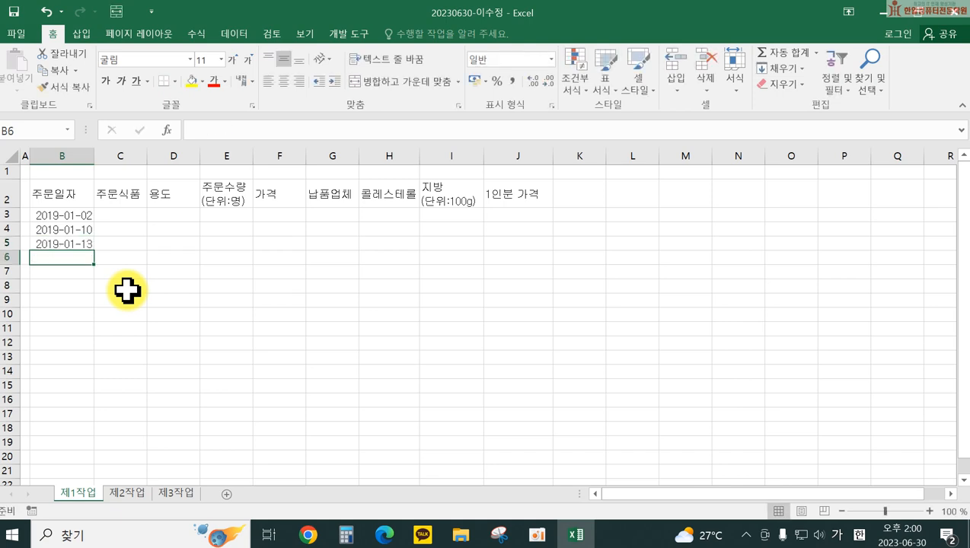
type("19/1/24")
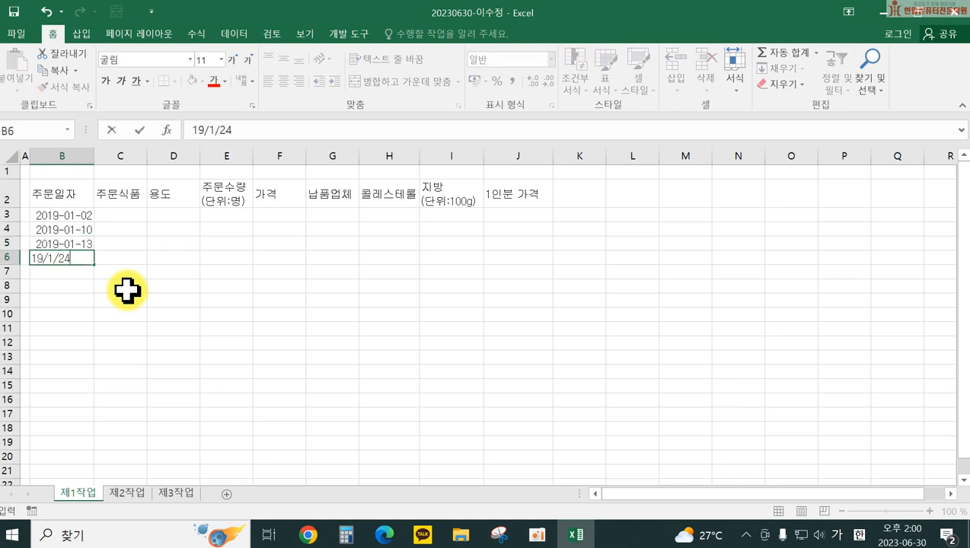
key("Return")
type("19/1/30")
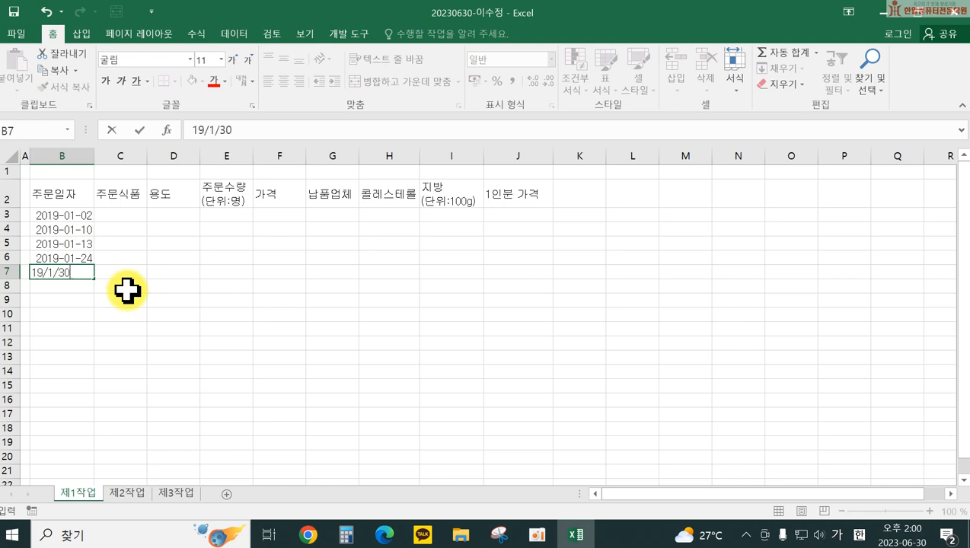
key("Return")
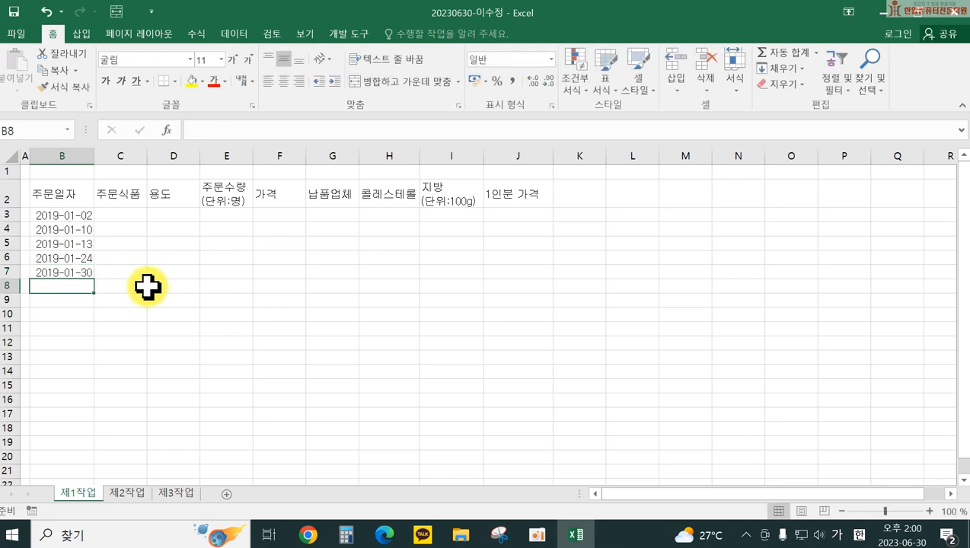
type("19/2")
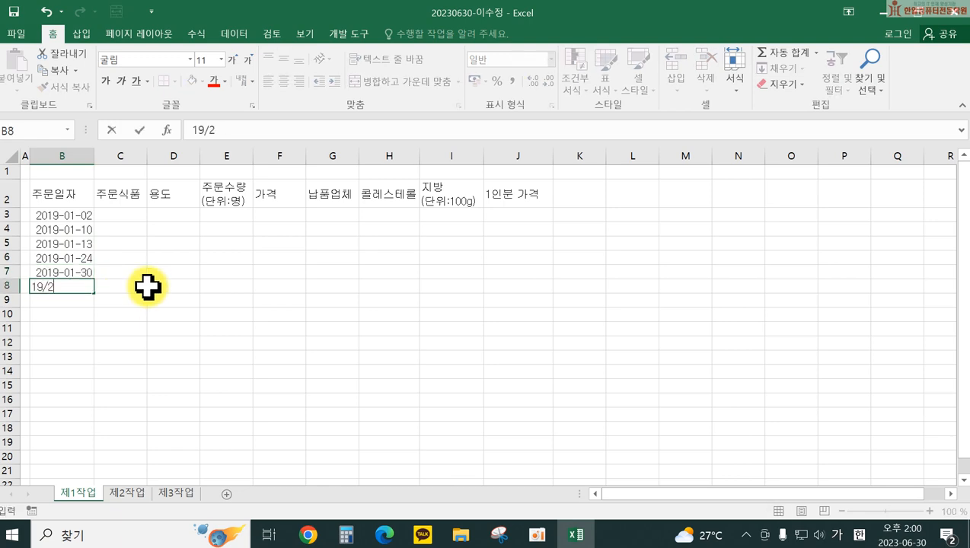
type("/5")
key("Return")
type("19/2/11")
key("Return")
type("19/2")
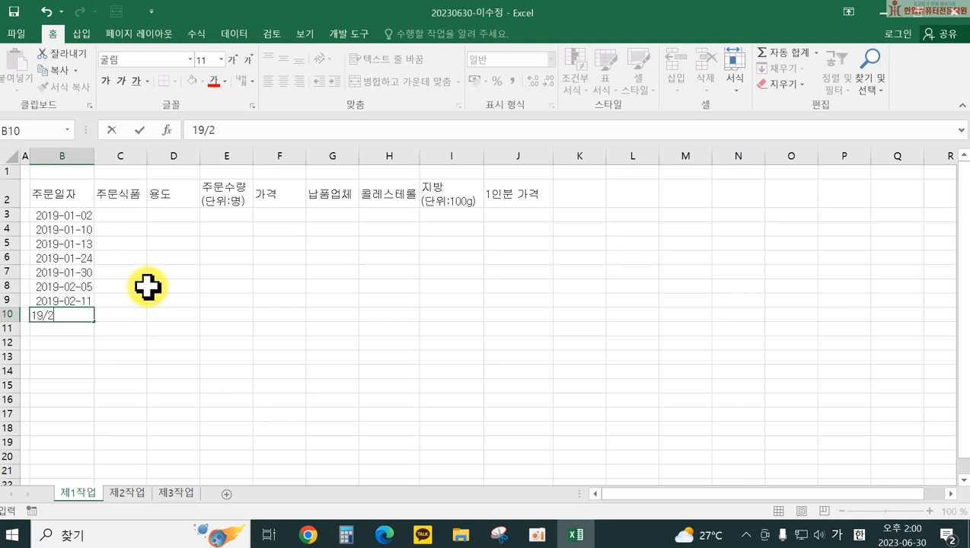
type("/14")
key("Return")
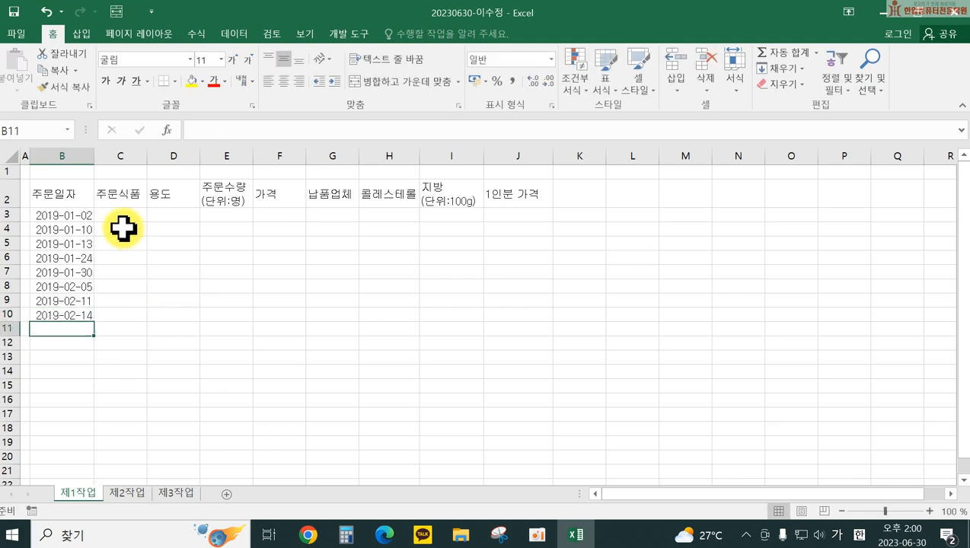
Step: List 닭고기, 소곱창, 소꼬리, 소살코기, 닭살코기, 물오징어, 삼겹살 and 장어 in C3:C10
left_click(121, 216)
type("닭고기")
key("Return")
type("소고곱창")
key("Return")
type("소꼬리")
key("Return")
type("소실코기")
key("Return")
type("닭ㅅ")
type("살코기")
key("Return")
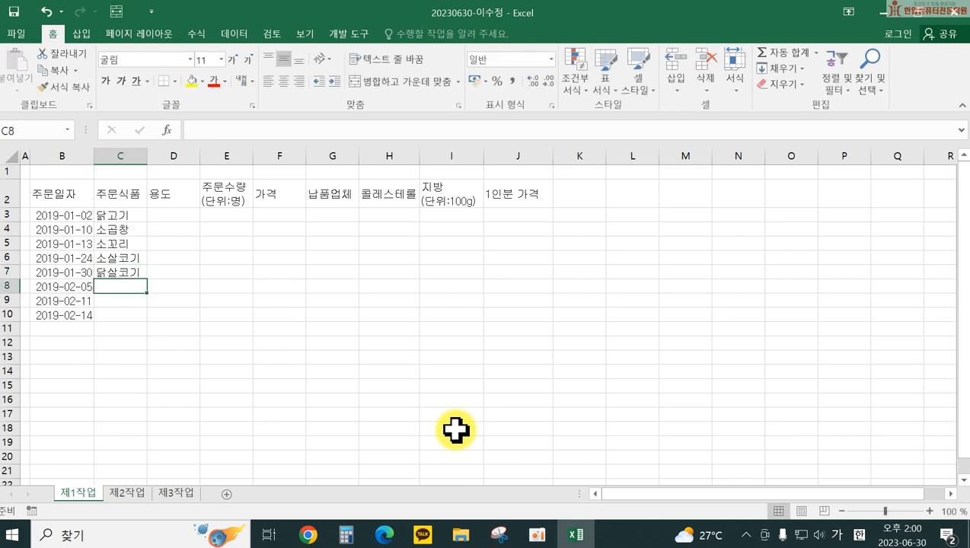
type("물오지렁")
key("Return")
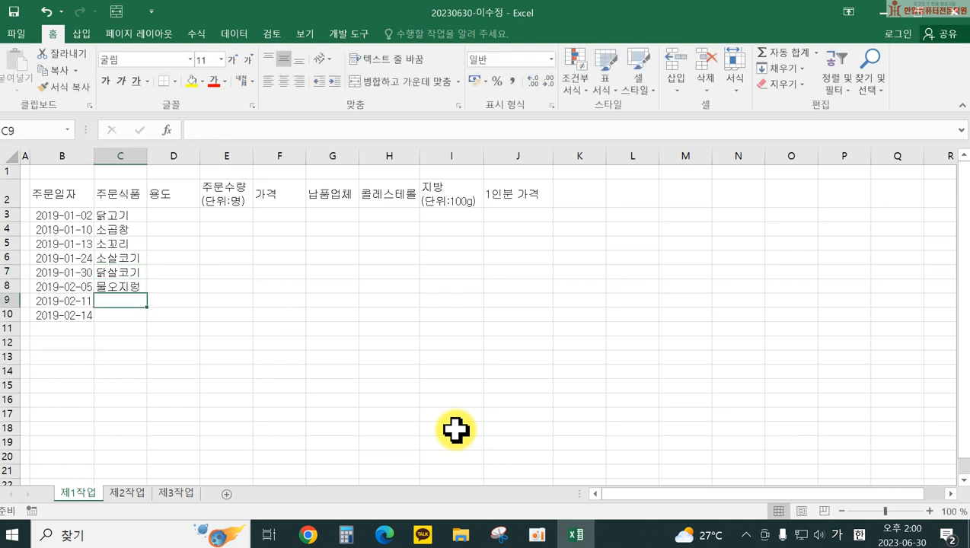
key("Up")
type("물오징어")
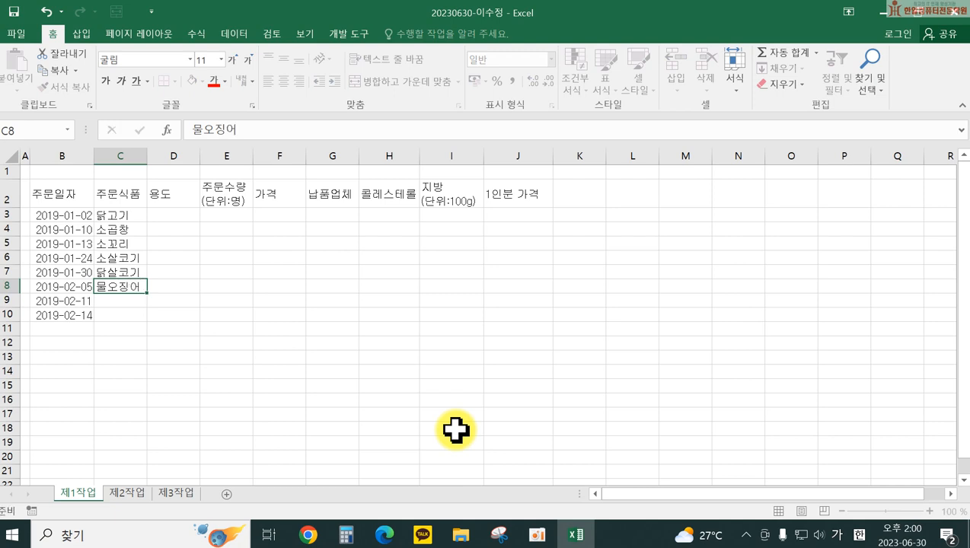
key("Return")
type("삼겹살")
key("Return")
type("장어")
key("Return")
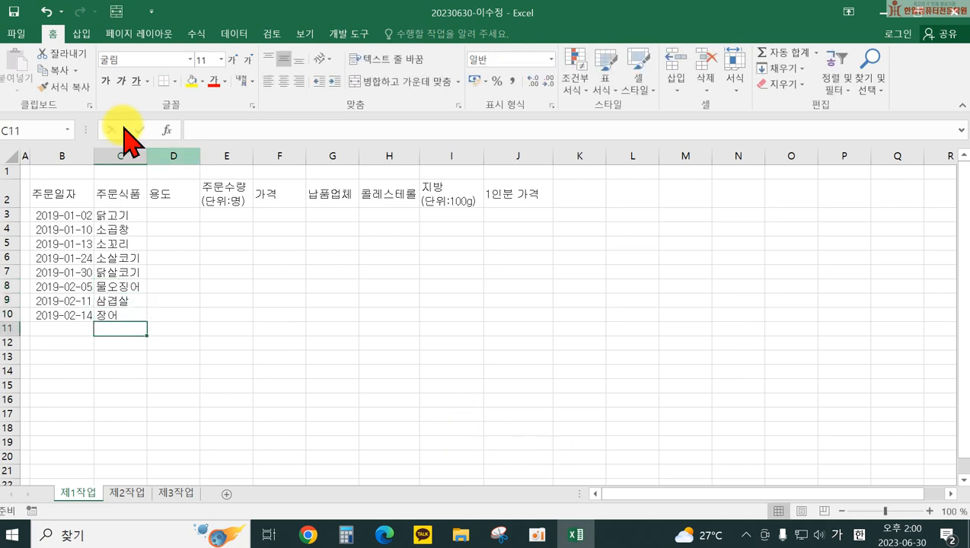
Step: Enter 반찬(도리탕) and 반찬(볶음) in D3:D4 and widen column D
left_click(158, 216)
type("반찬(도리")
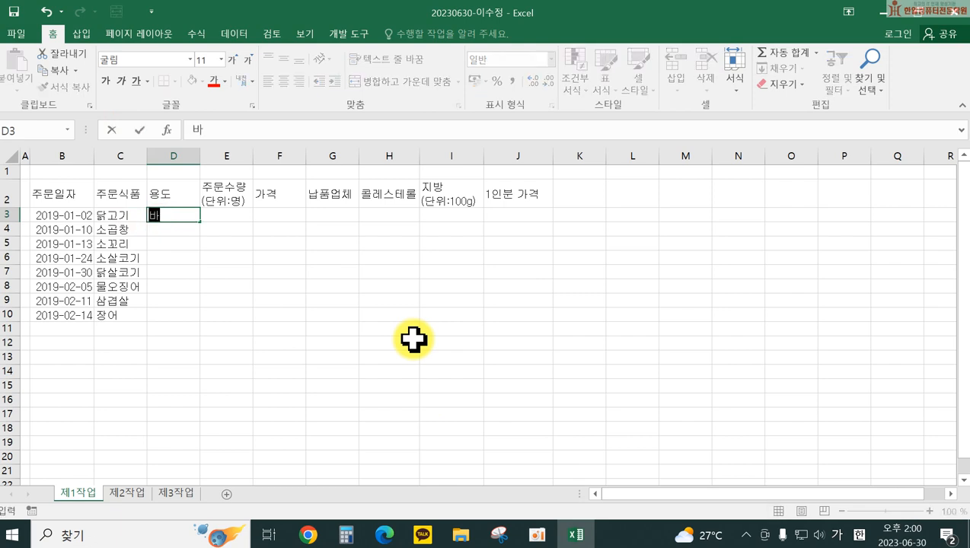
type("탕)")
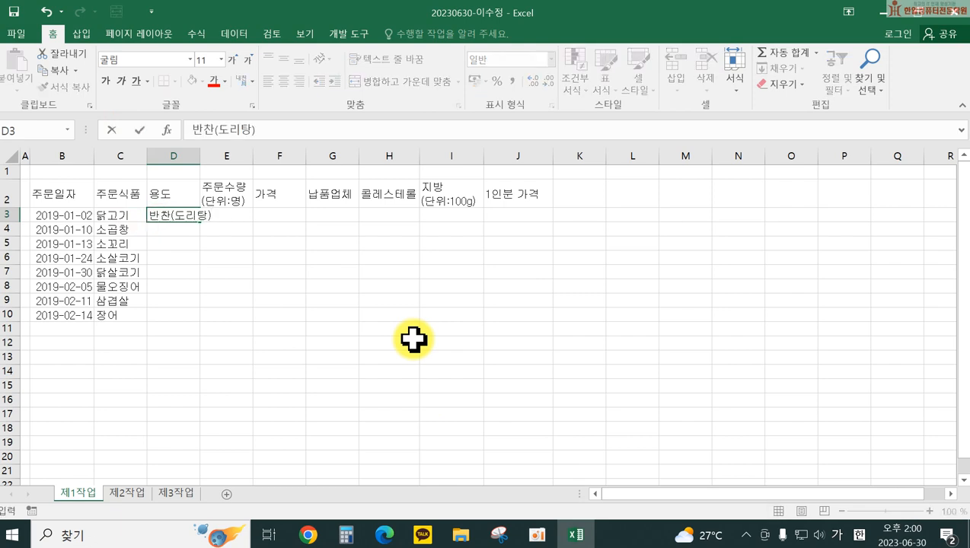
left_click(297, 301)
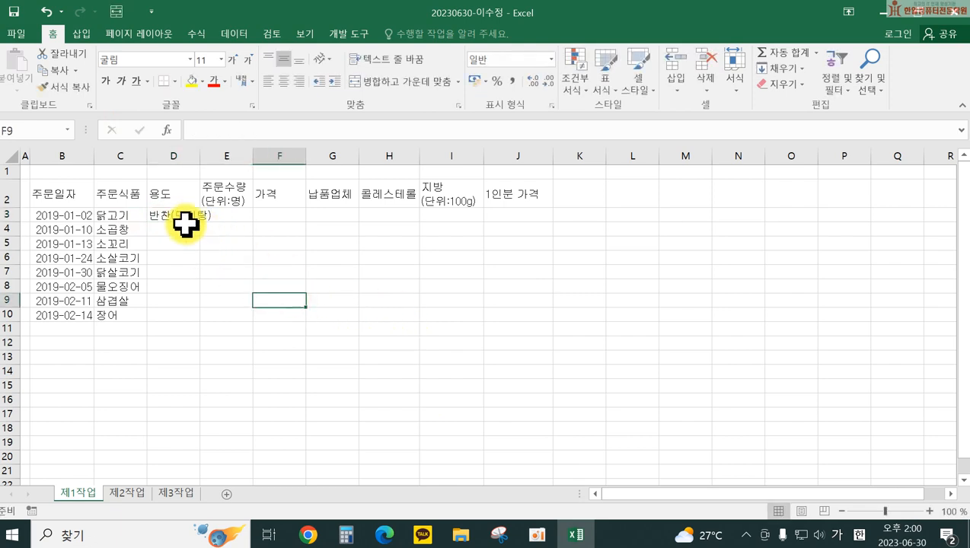
left_click_drag(198, 156, 221, 157)
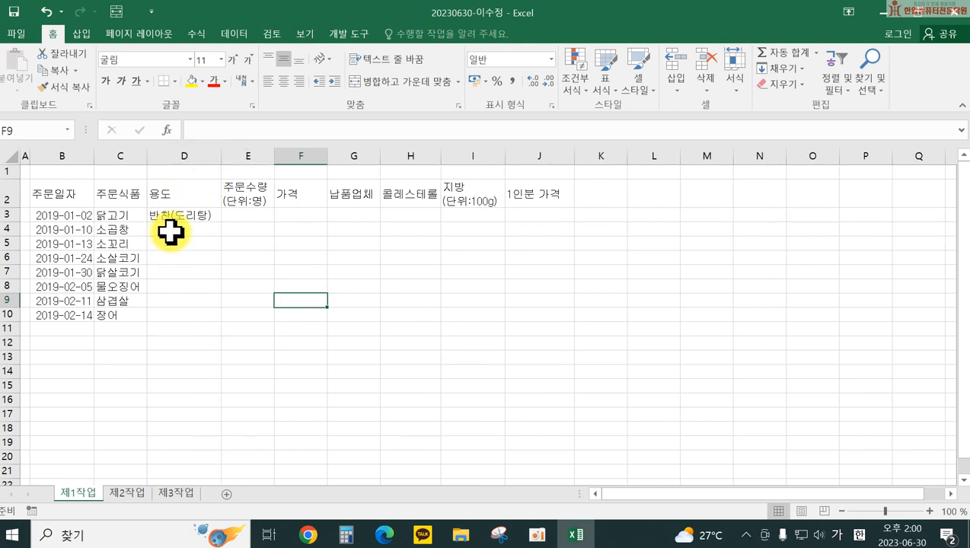
left_click(167, 228)
type("반찬(보")
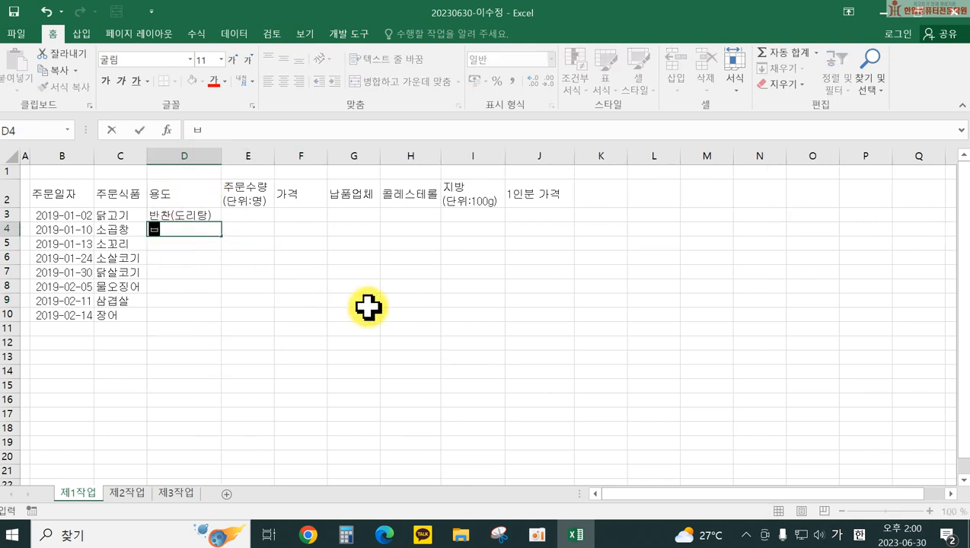
type("볶음)")
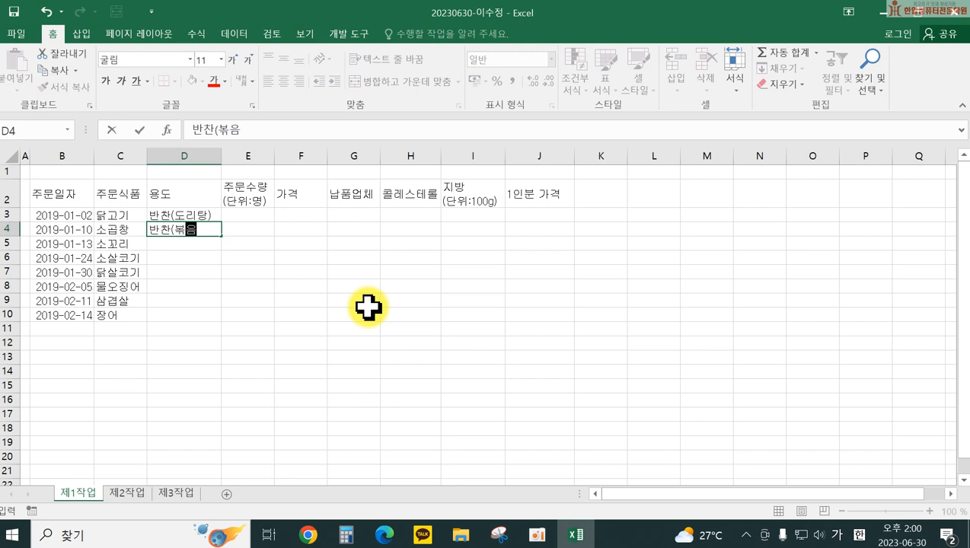
key("Return")
Step: Enter 국(곰탕) and 국(미역국) in D5:D6, correcting the D5 typo
type("곰(국탕)")
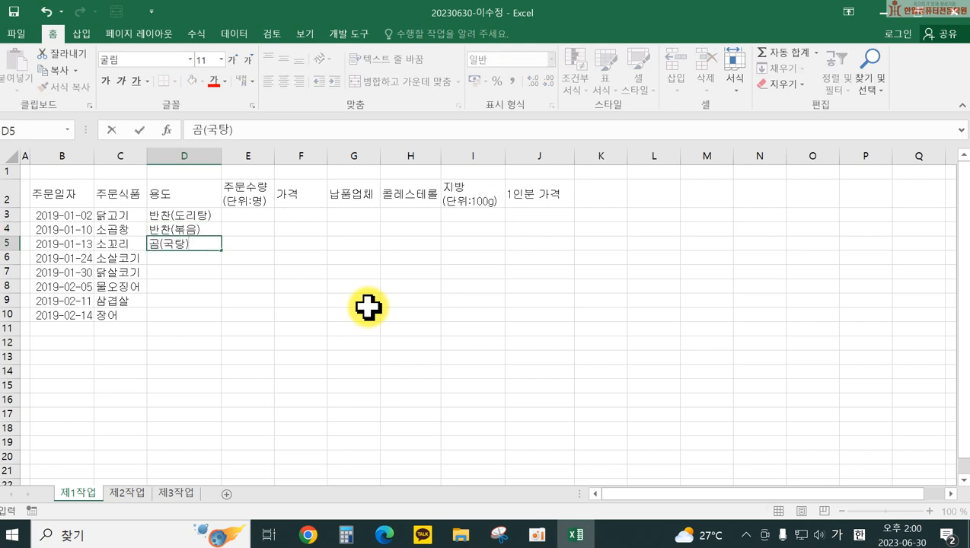
key("Return")
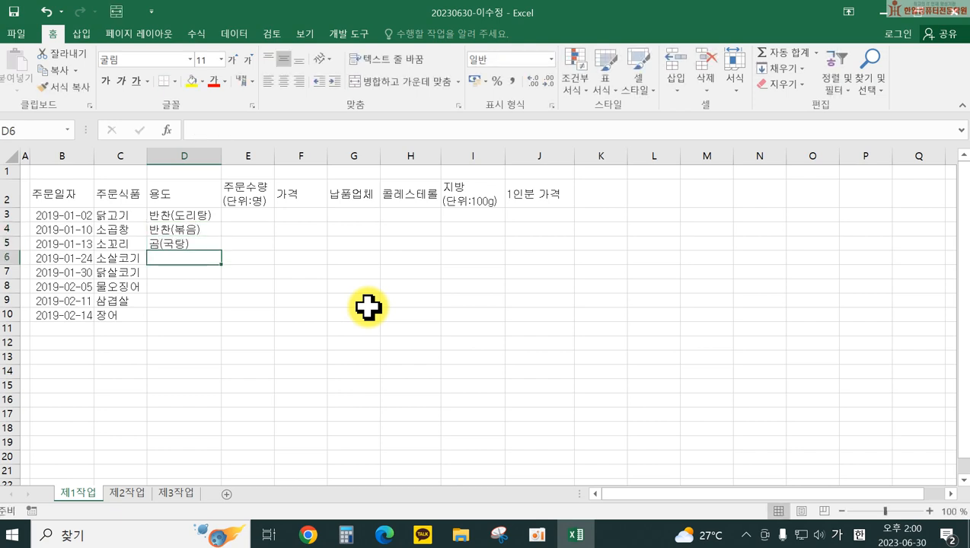
key("Up")
type("고")
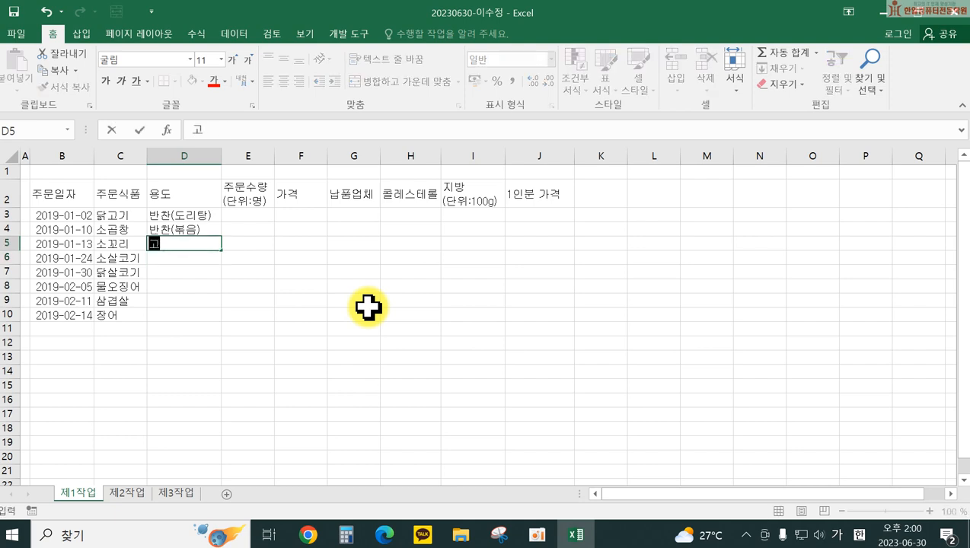
key("BackSpace")
key("BackSpace")
type("국")
key("BackSpace")
key("BackSpace")
key("BackSpace")
type("국(곰탕ㅊ")
key("BackSpace")
key("BackSpace")
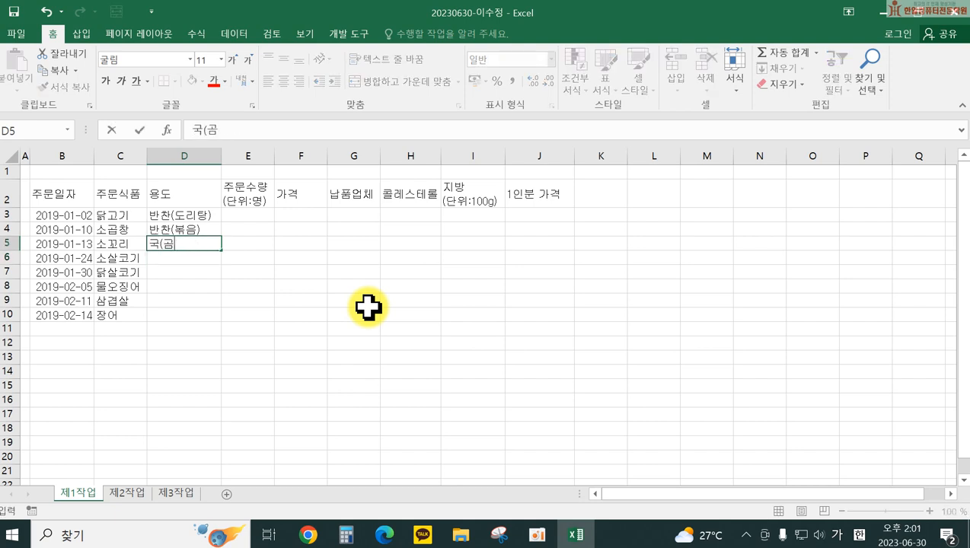
type("탕)")
key("Return")
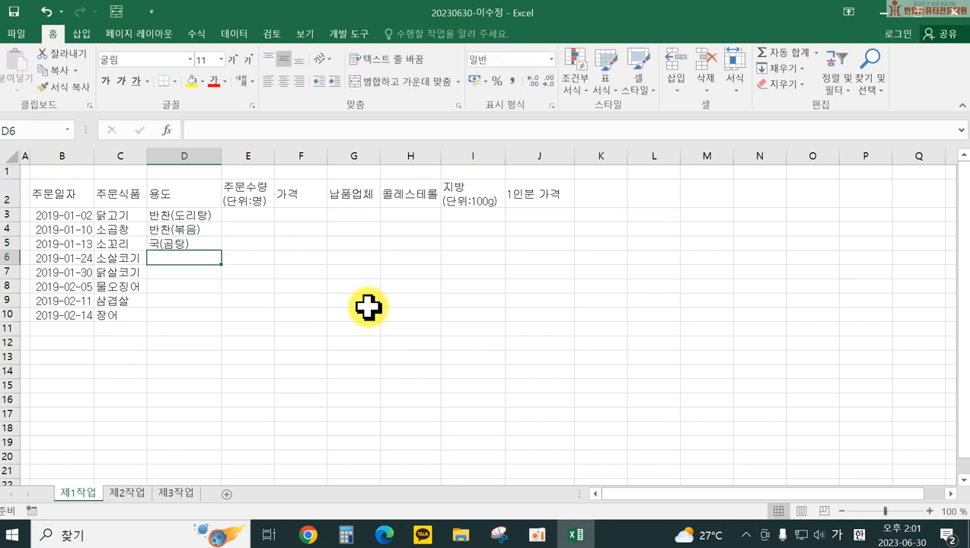
type("국(미역국)")
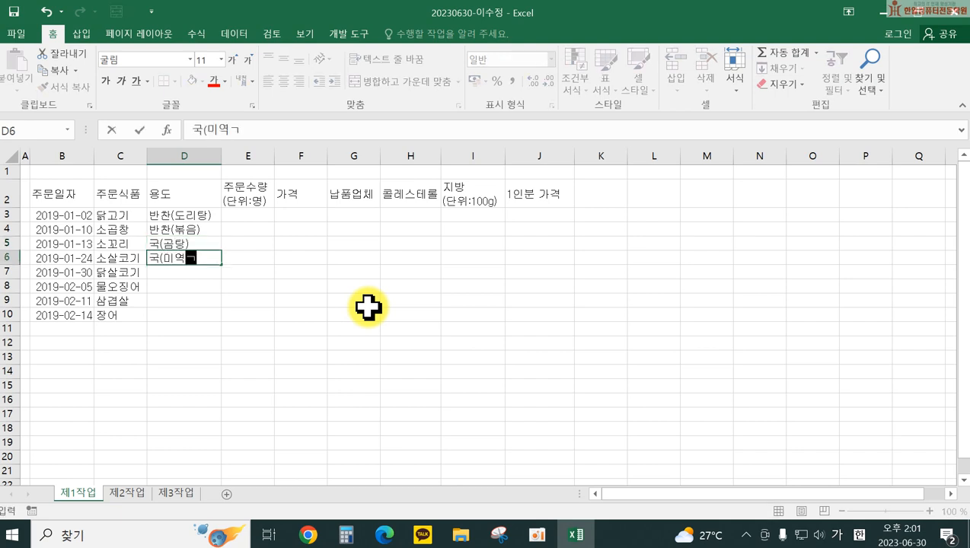
key("Return")
Step: Fill D7:D10 with 국(육개장), 반찬(볶음), 반찬(볶음) and 반찬(구이)
type("국(육개장)")
key("Return")
type("반찬")
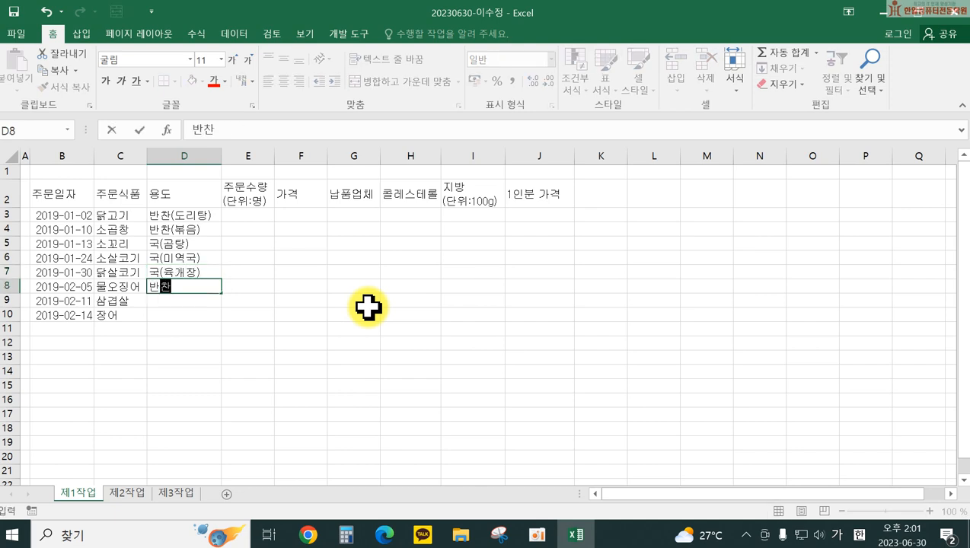
type("(볶음)")
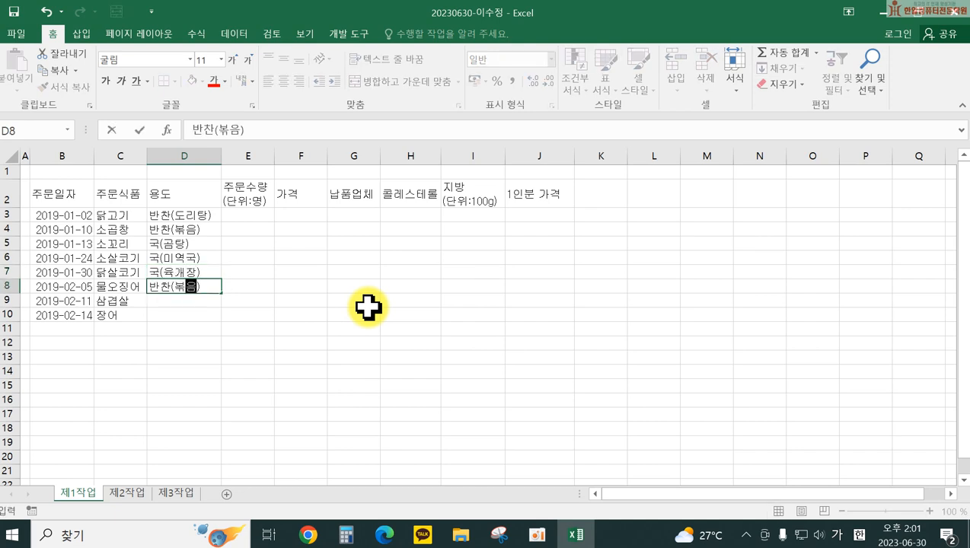
key("Return")
type("반찬")
key("Return")
key("Up")
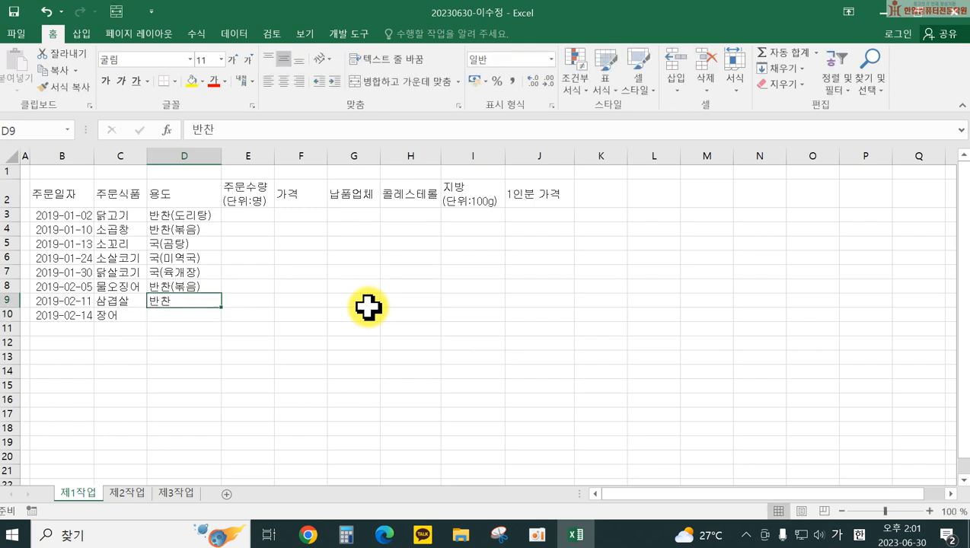
type("바ㄴ찬(볶음)")
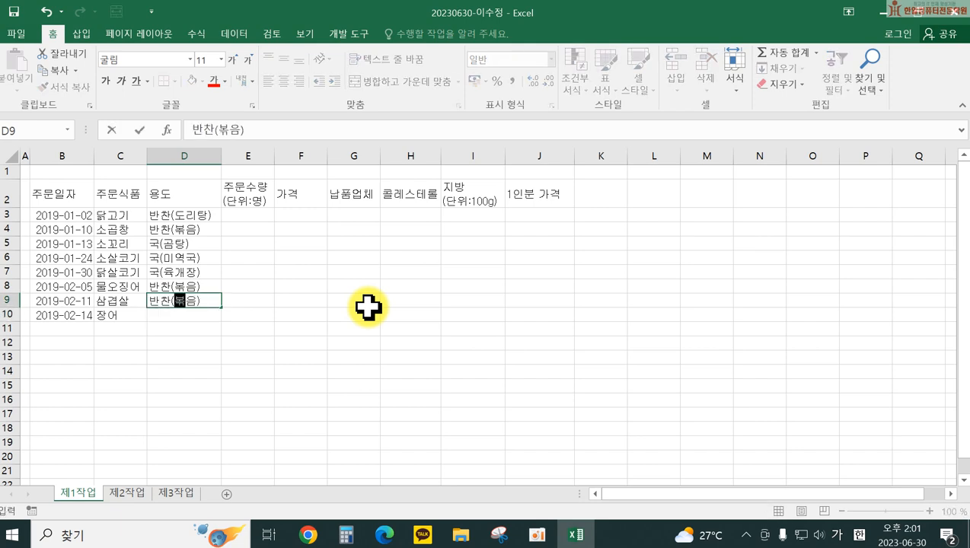
key("Return")
type("반찬(구이)")
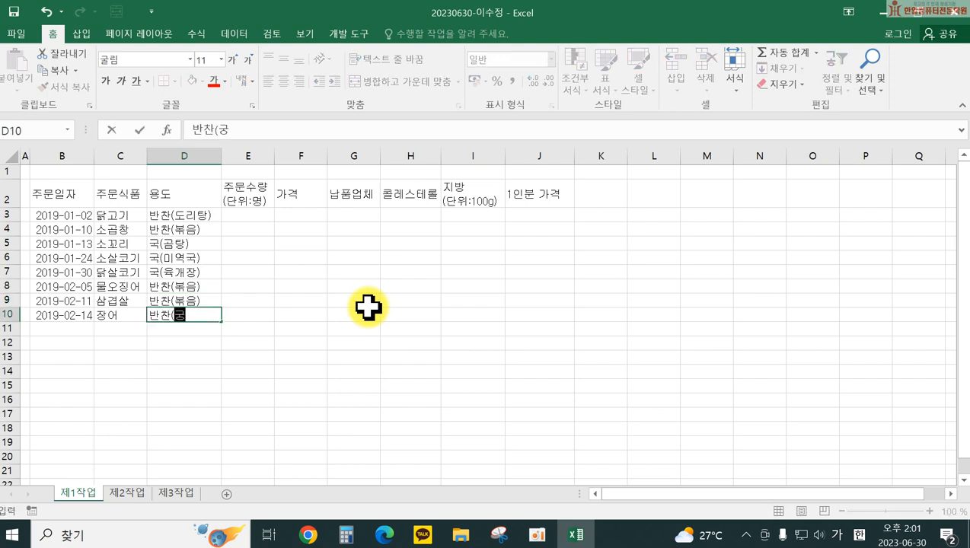
key("Return")
left_click(240, 214)
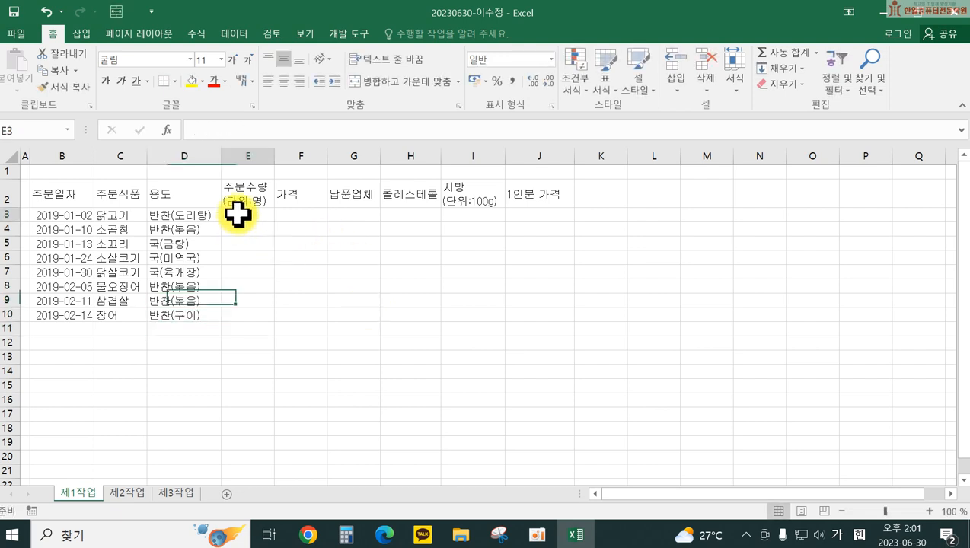
Step: Enter the quantities 92, 40, 53, 87, 38, 64, 94, 39 down E3:E10
type("92")
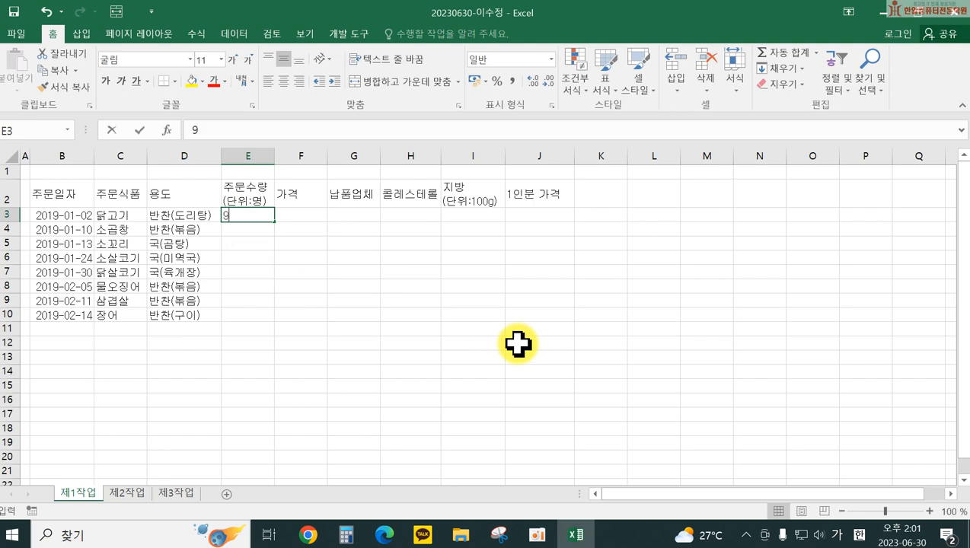
key("Return")
type("40")
key("Return")
type("53")
key("Return")
type("87")
key("Return")
type("38")
key("Return")
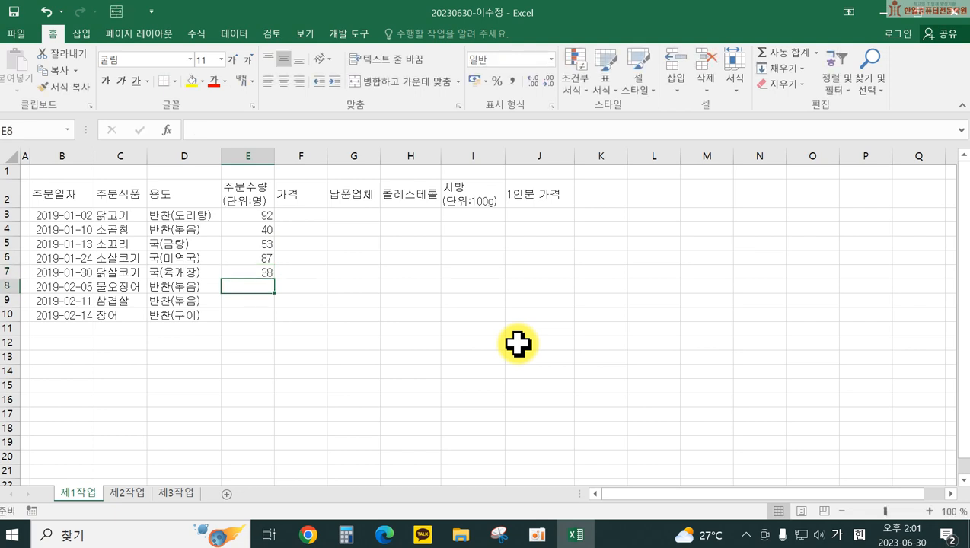
type("64")
key("Return")
type("9")
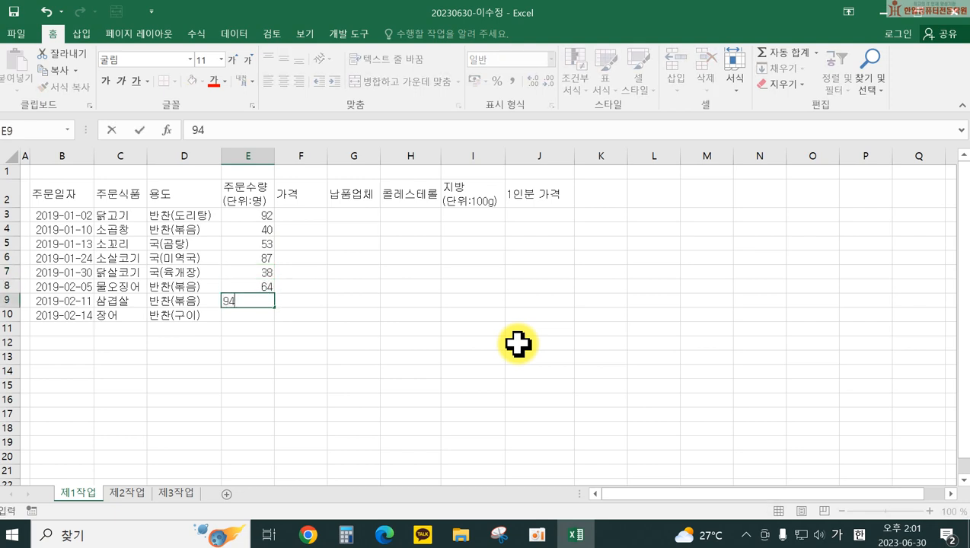
type("4")
key("Return")
type("39")
key("Return")
key("Return")
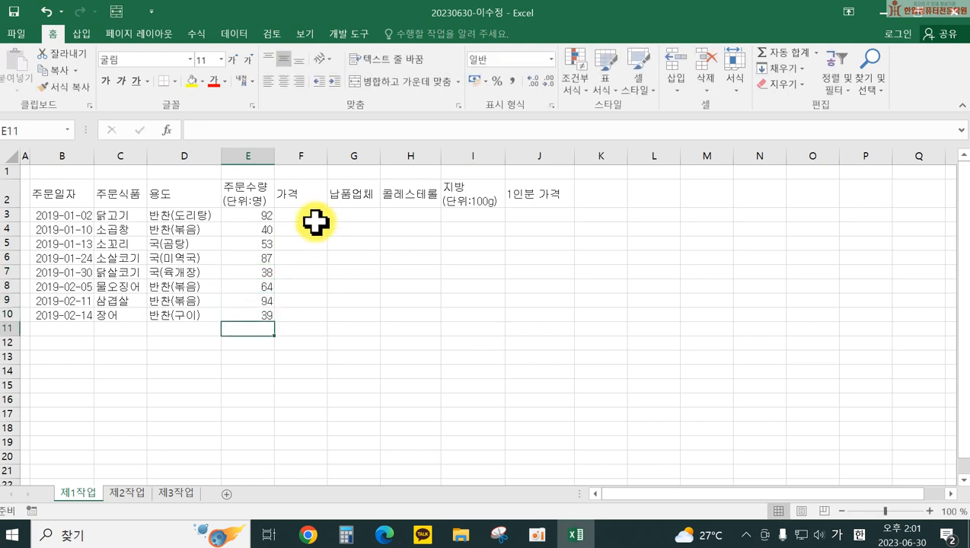
Step: Enter the prices 98000, 41500, 67000, 62000, 19500, 55000, 117000, 64000 down F3:F10
left_click(316, 217)
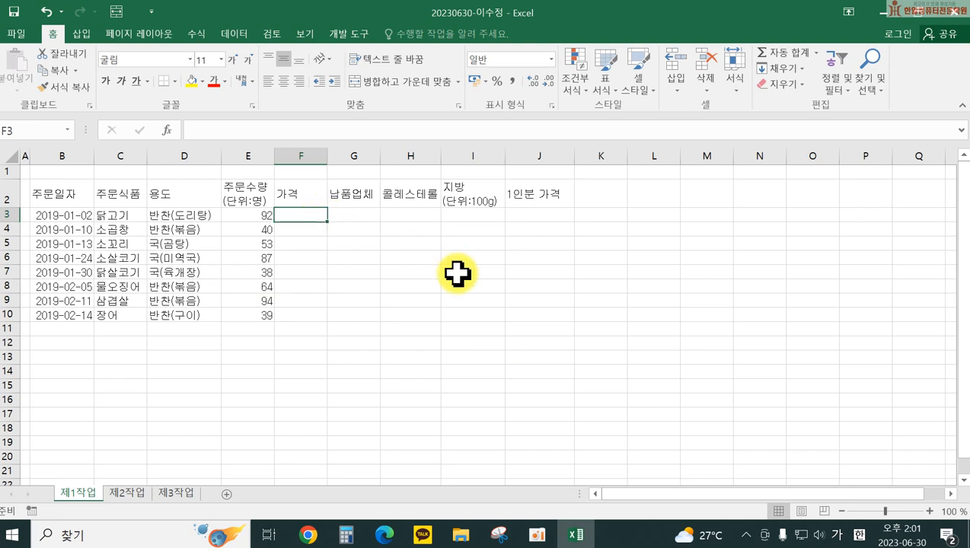
type("98000")
key("Return")
type("1500")
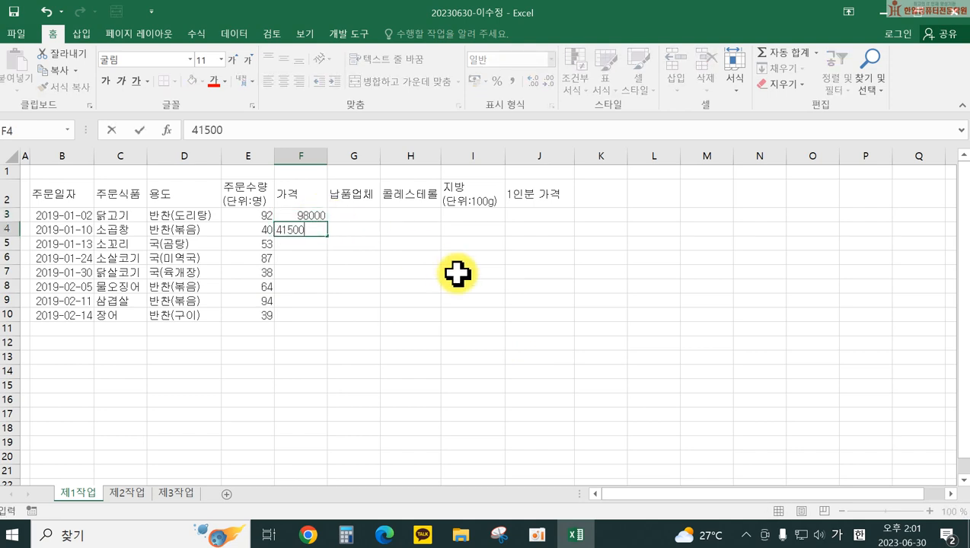
key("Return")
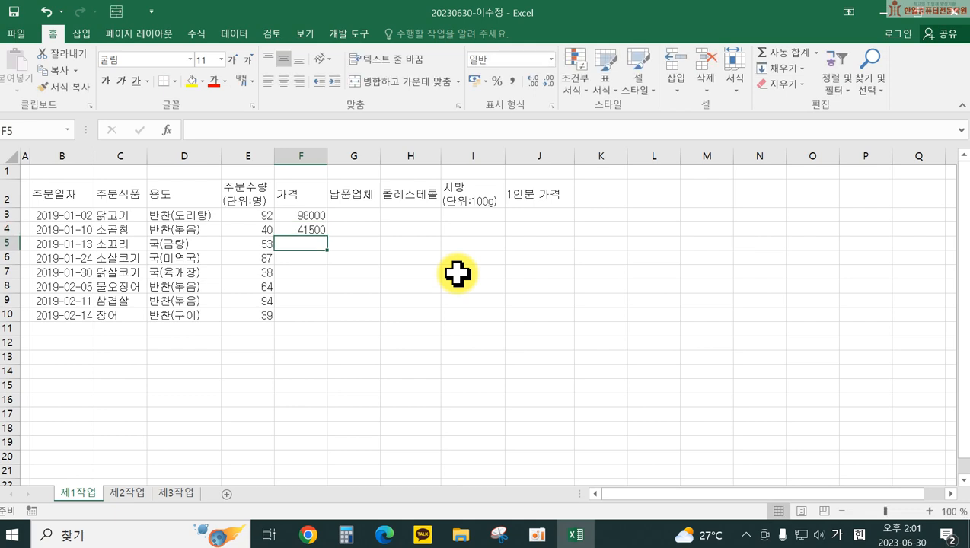
type("67000")
key("Return")
type("6200")
key("Return")
type("19500")
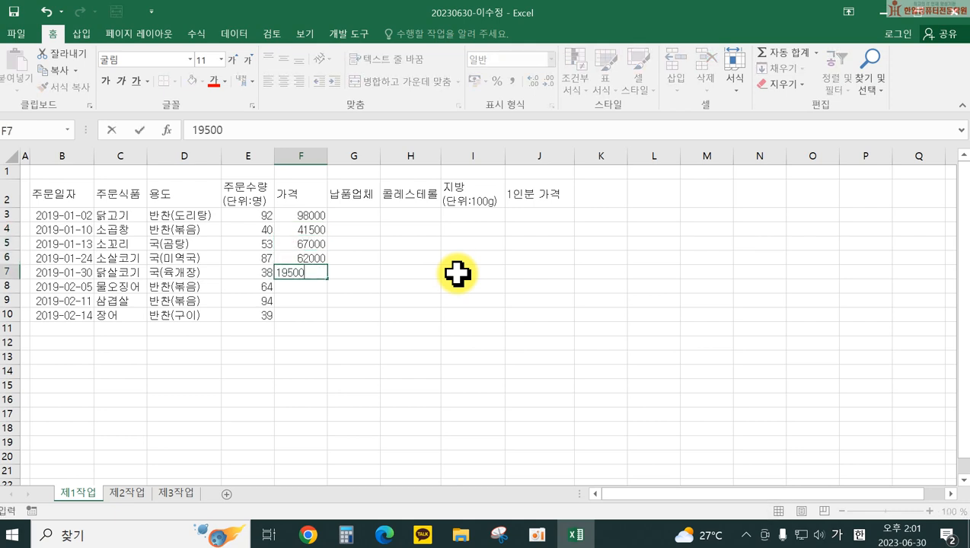
key("Return")
type("55000")
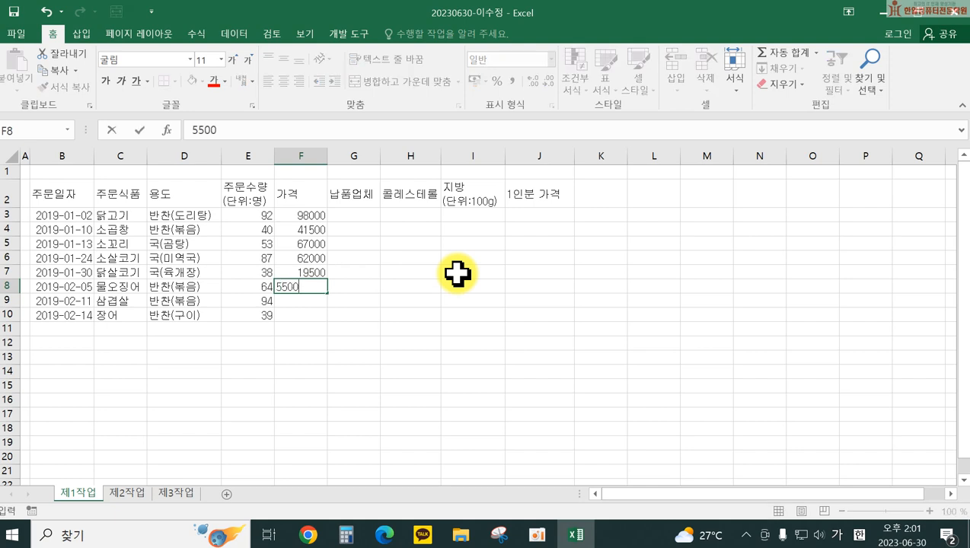
key("Return")
type("117000")
key("Return")
type("64000")
key("Return")
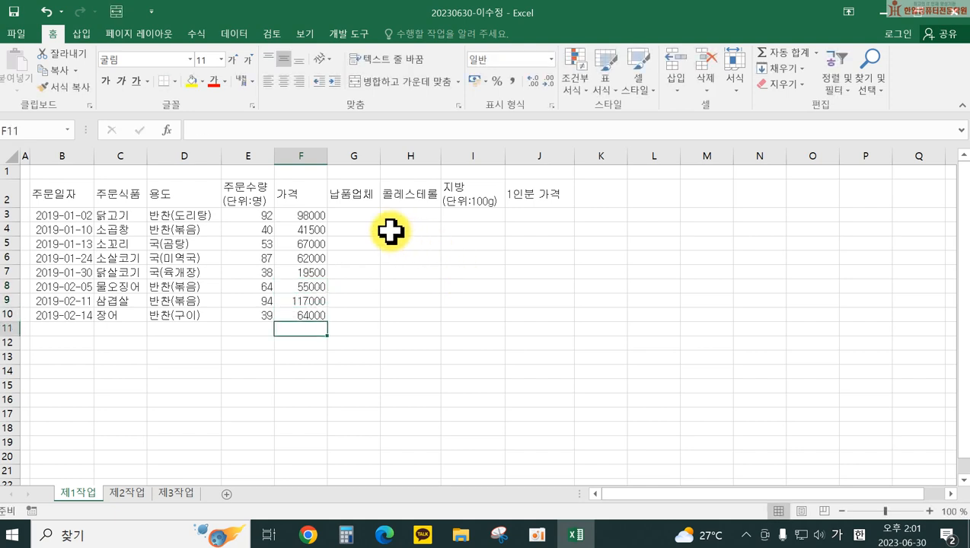
Step: Enter the suppliers 계림농산, 영진마트 and 현진상사 for each order down G3:G10
left_click(364, 216)
type("ㄱ")
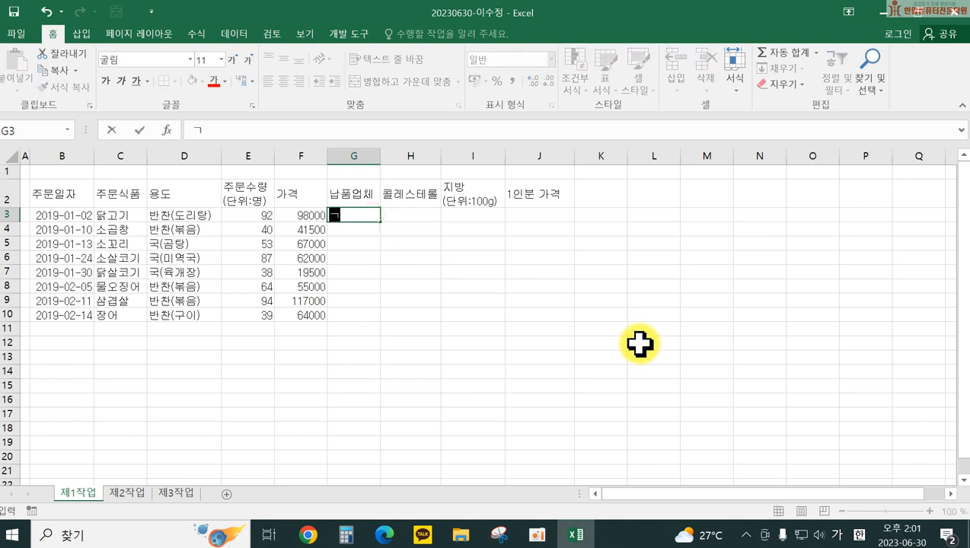
type("계림농산")
key("Return")
type("ㅎ")
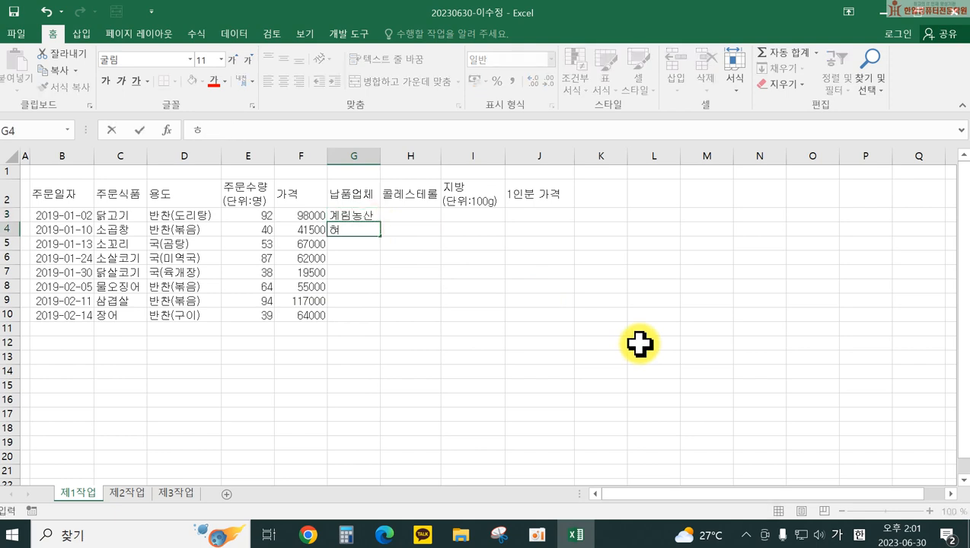
type("진마트")
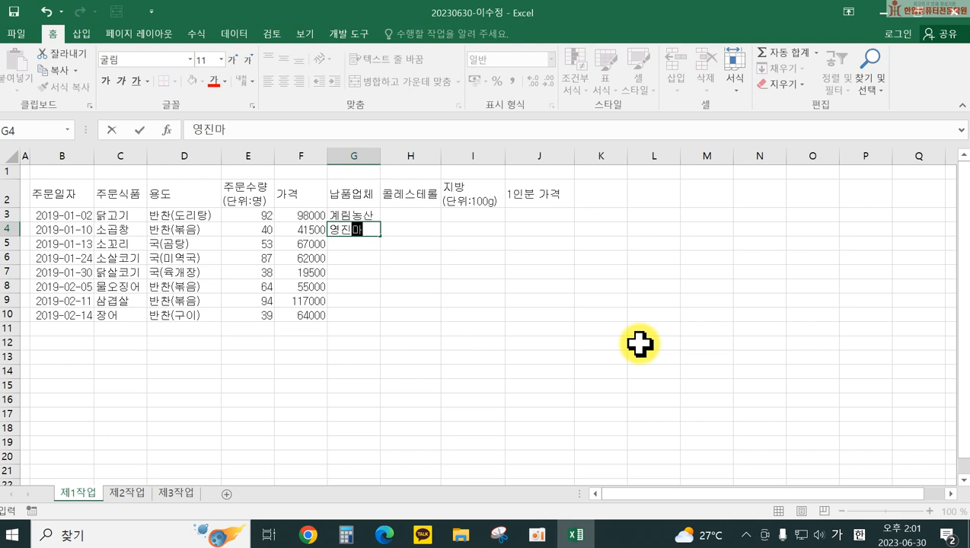
key("Return")
type("ㅇ")
type("영진마트")
key("Return")
type("영진마트")
key("Return")
type("계림농산")
key("Return")
type("현진상사")
key("Return")
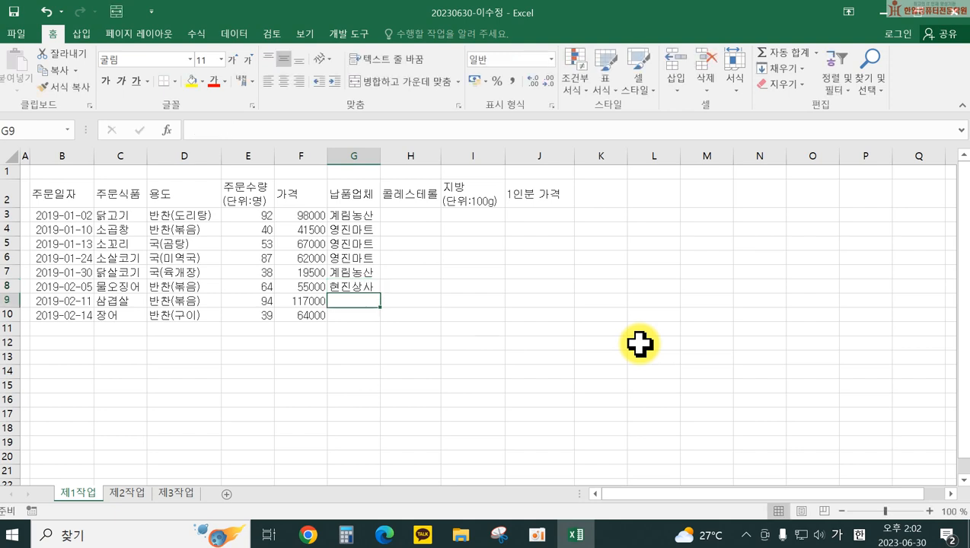
type("영진마트")
key("Return")
type("현진상사")
key("Return")
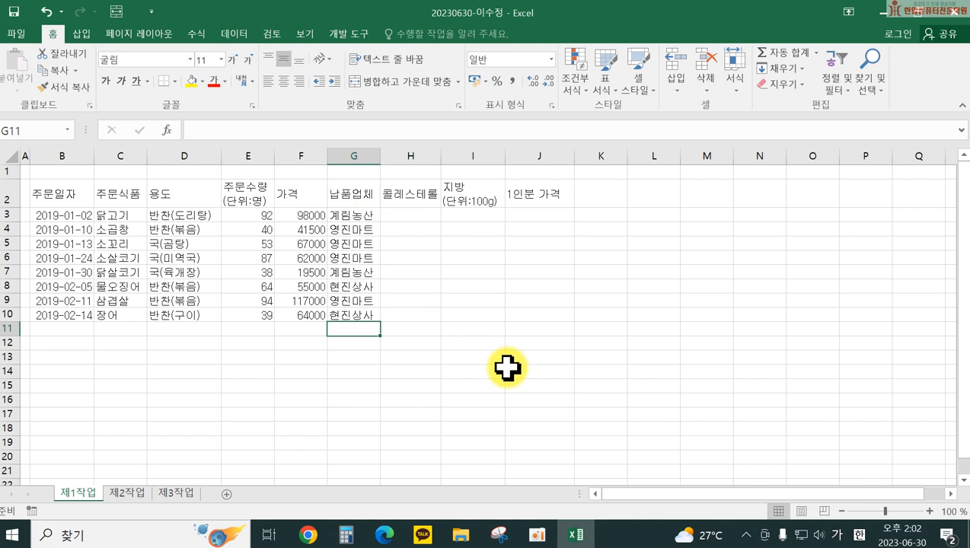
Step: Remove the stray 영진마트 entry in G11 and cancel the unwanted G12 entry
type("ㅇ")
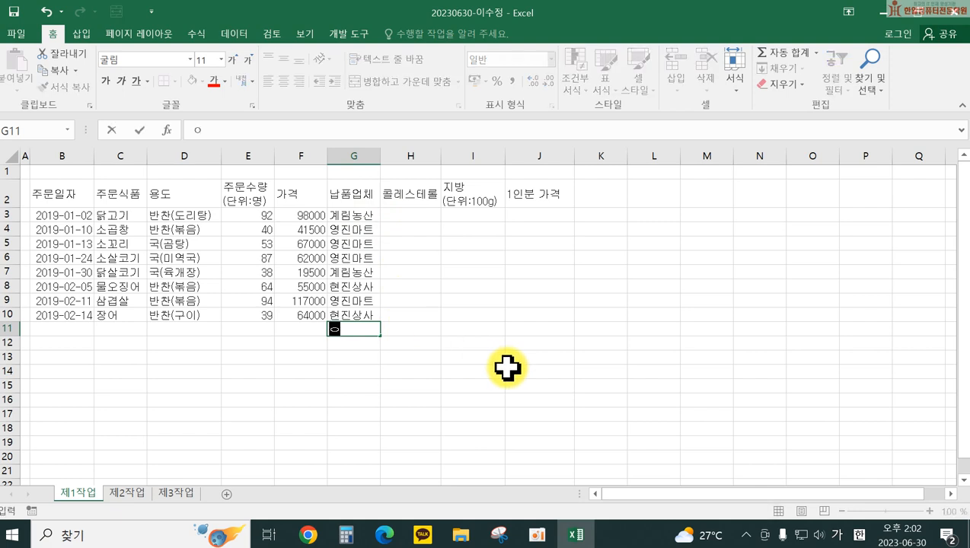
type("영진마트")
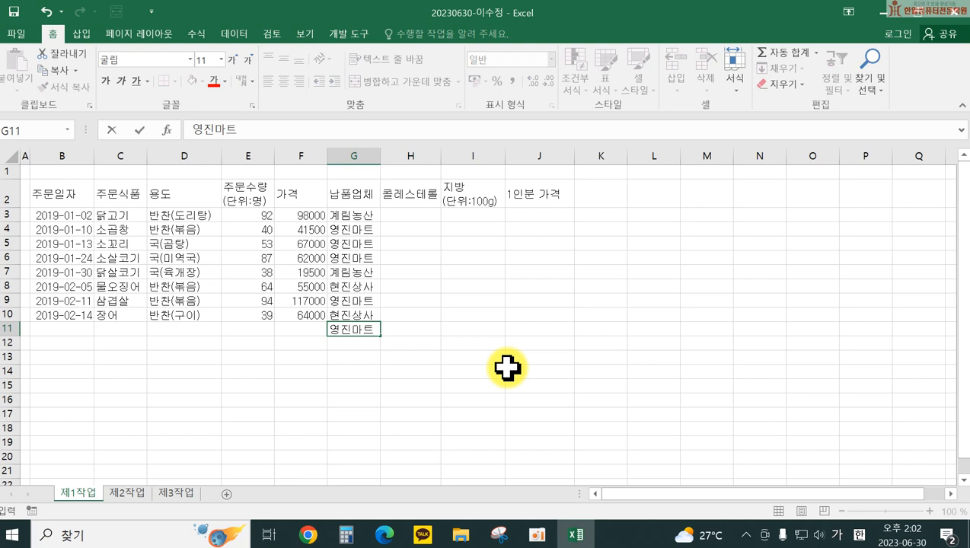
key("Return")
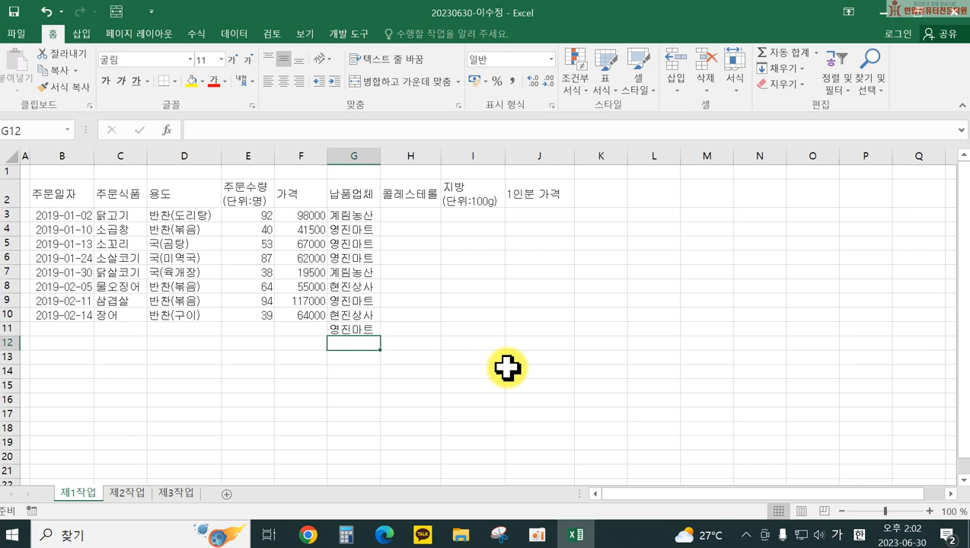
type("영진ㅅ")
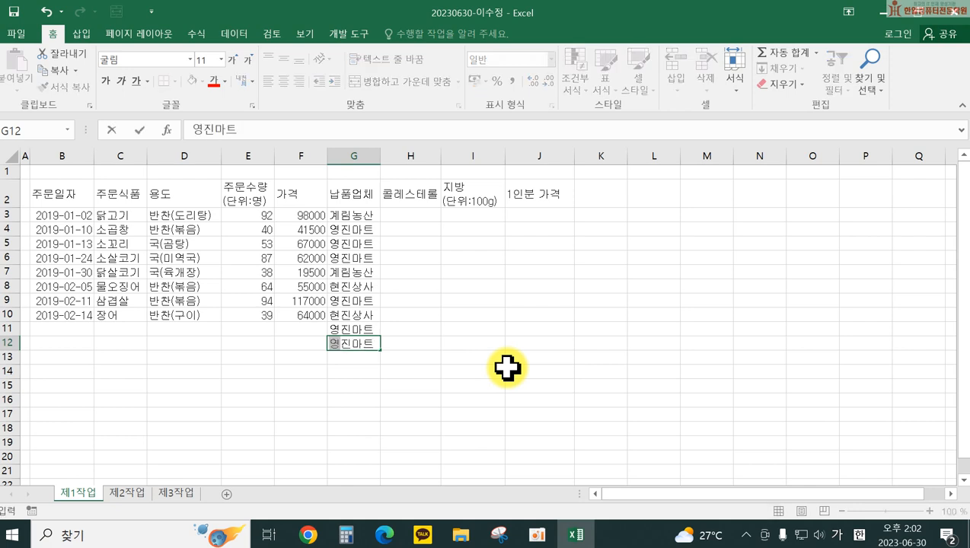
type("수산")
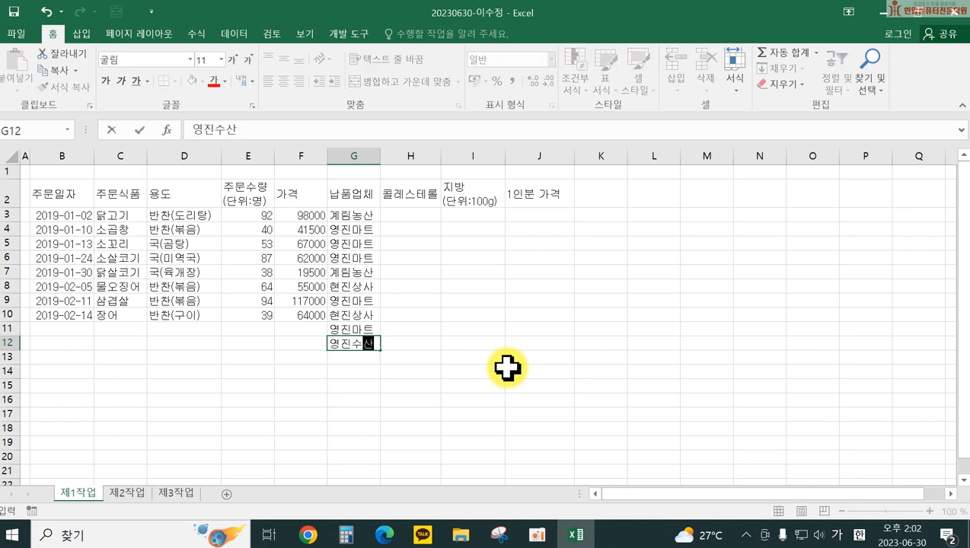
key("Escape")
left_click(352, 329)
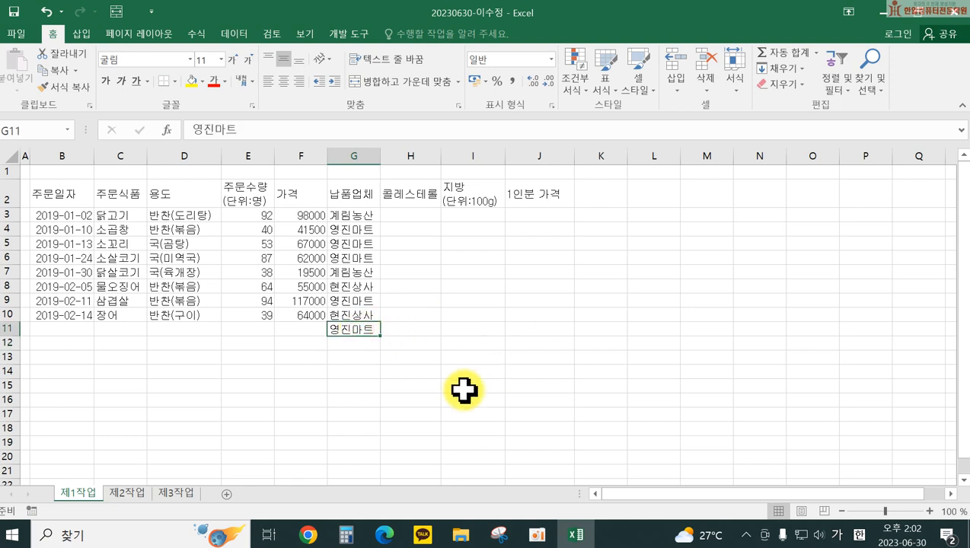
key("Delete")
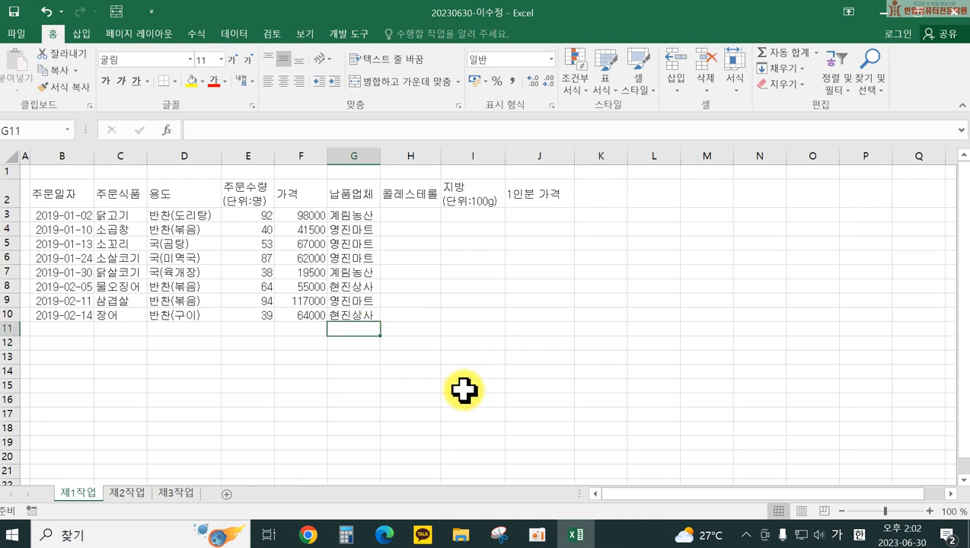
Step: Enter cholesterol values 110, 221, 75, 75, 60, 300, 70, 200 in H3:H10
left_click(408, 214)
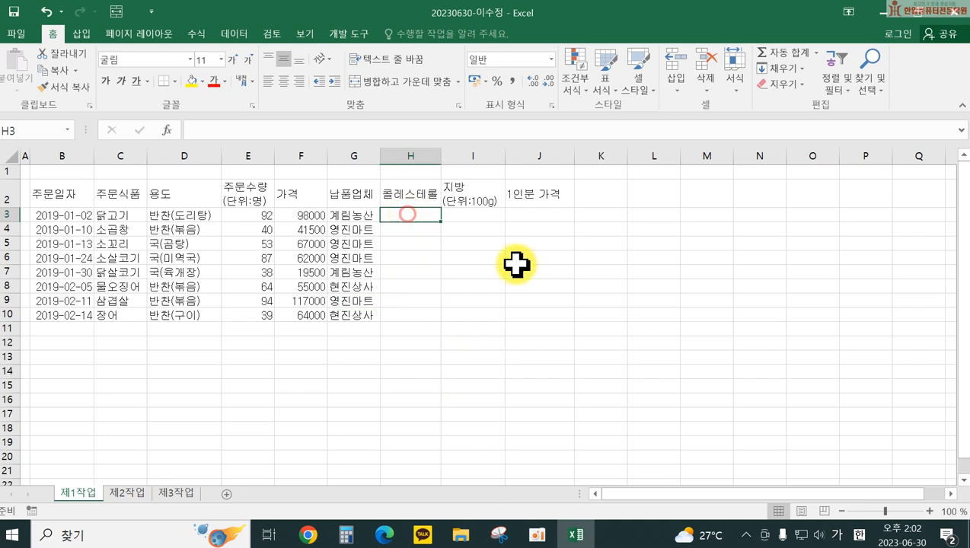
type("110")
key("Return")
type("22")
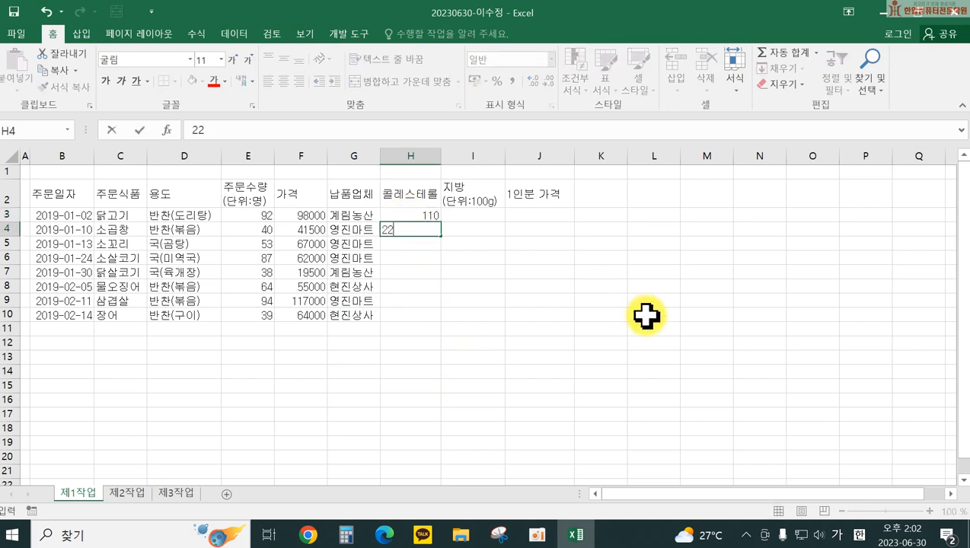
type("1")
key("Return")
type("75")
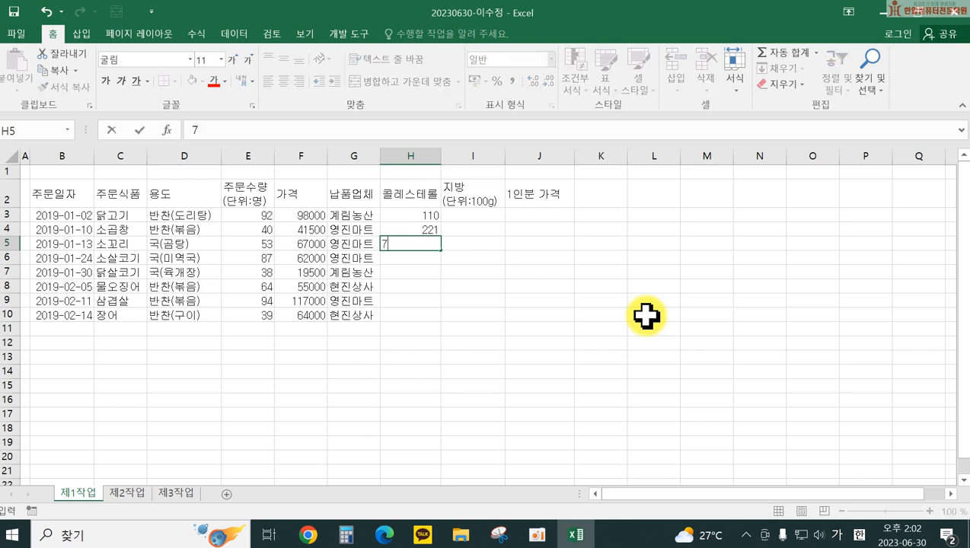
key("Return")
type("75")
key("Return")
type("60")
key("Return")
type("300")
key("Return")
type("70")
key("Return")
key("Return")
type("200")
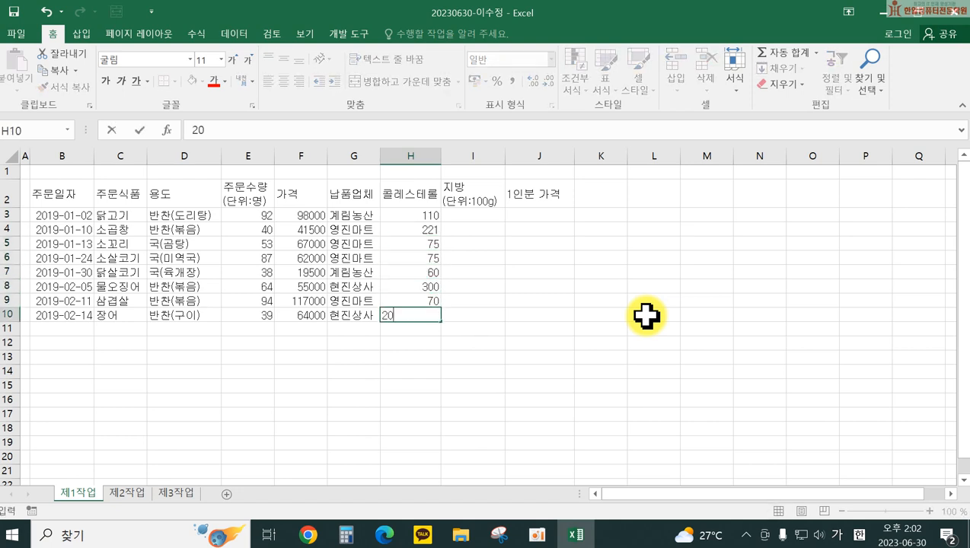
key("Return")
Step: Enter fat values 1580, 1080, 4700, 1590, 290, 100, 2560, 2130 in I3:I10
left_click(485, 217)
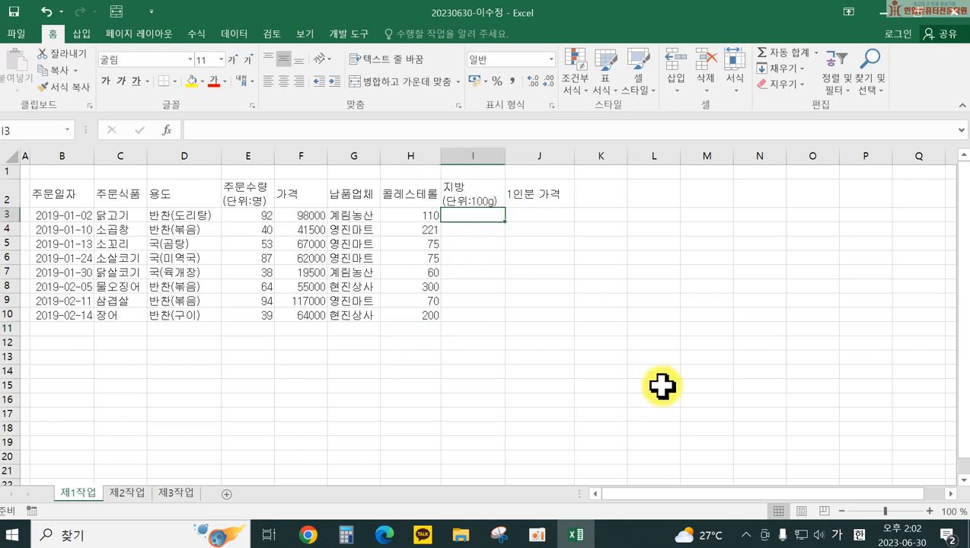
type("1580")
key("Return")
type("1080")
key("Return")
type("470")
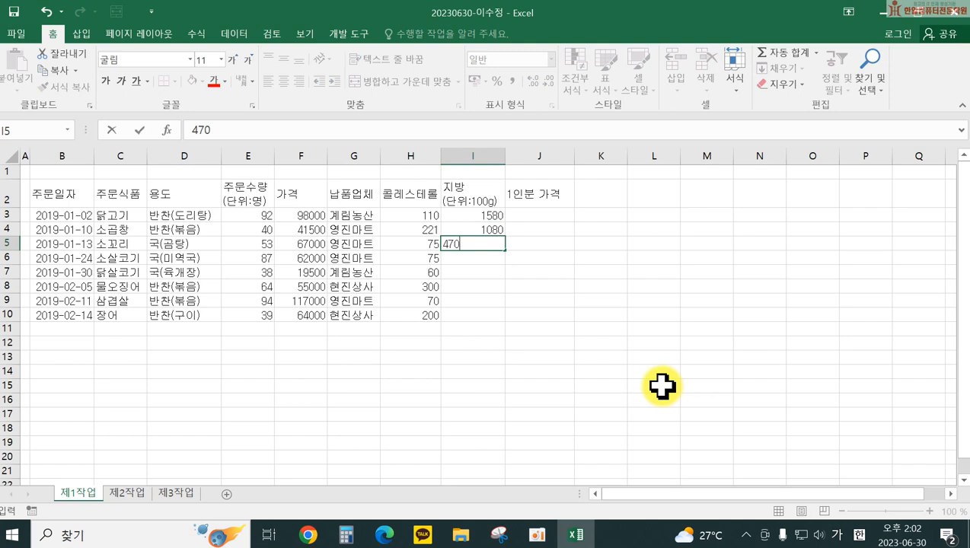
type("0")
key("Return")
type("1590")
key("Return")
type("290")
key("Return")
type("100")
key("Return")
type("2560")
key("Return")
type("1")
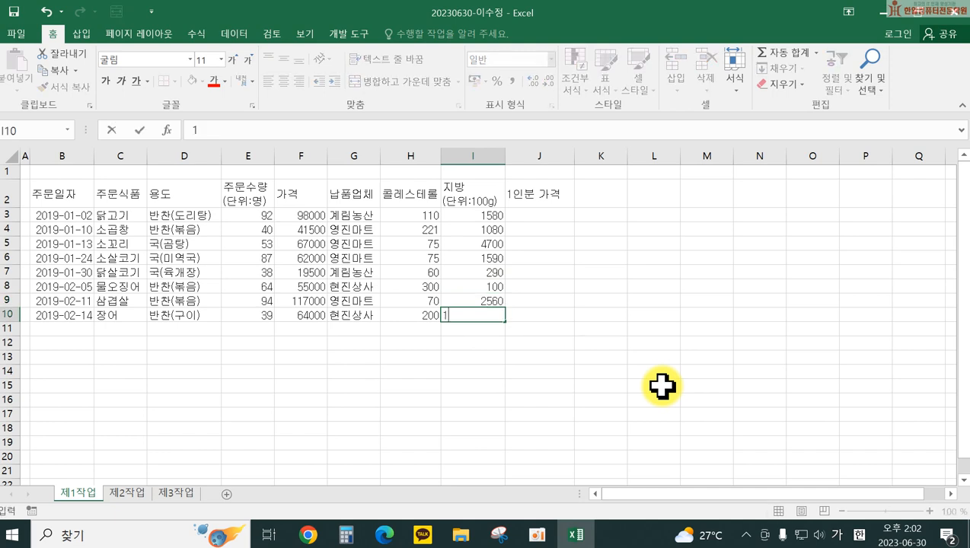
type("30")
key("Return")
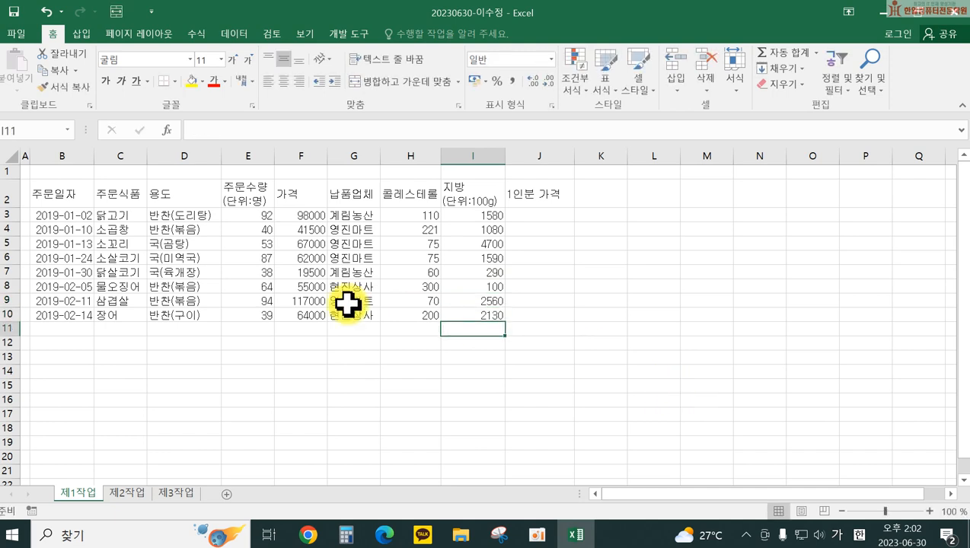
left_click(57, 327)
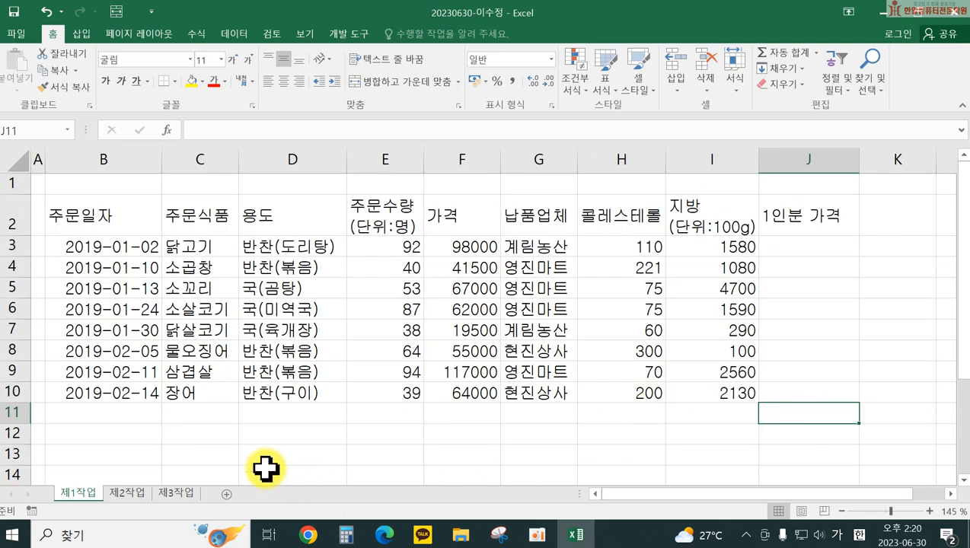
Step: Merge B11:D11 and copy the merged cell down so B12:D12 is merged too
left_click(108, 412)
left_click_drag(108, 412, 282, 414)
left_click(558, 453)
left_click_drag(109, 412, 271, 412)
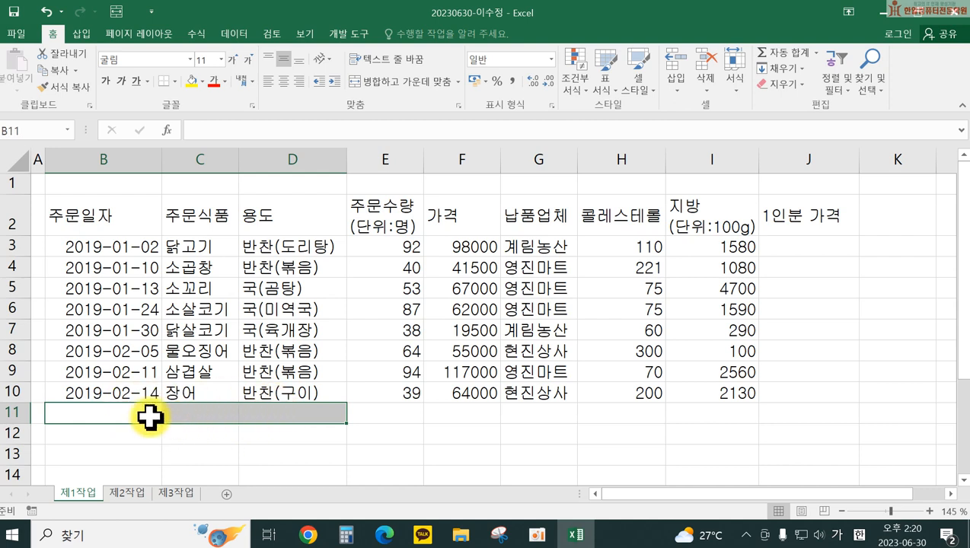
left_click(377, 86)
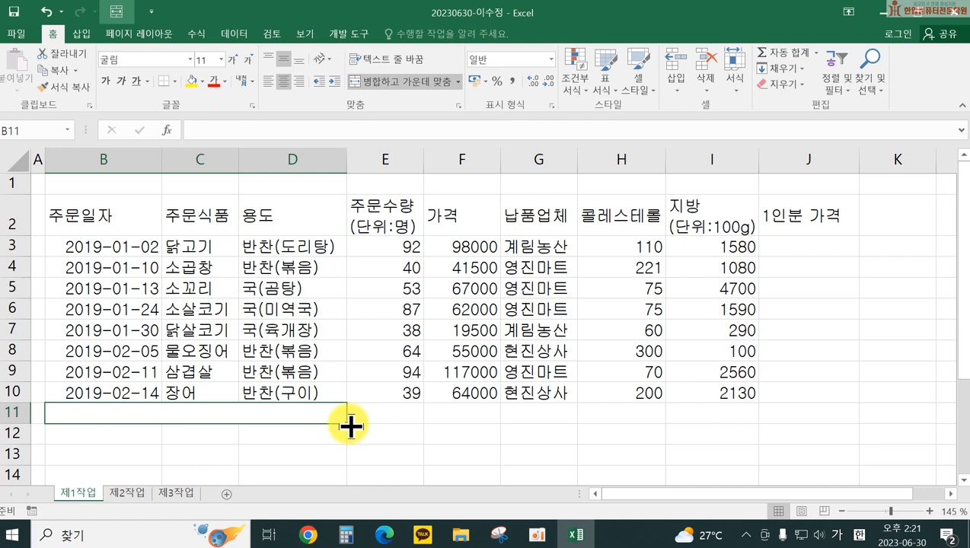
left_click_drag(351, 426, 444, 459)
left_click(443, 459)
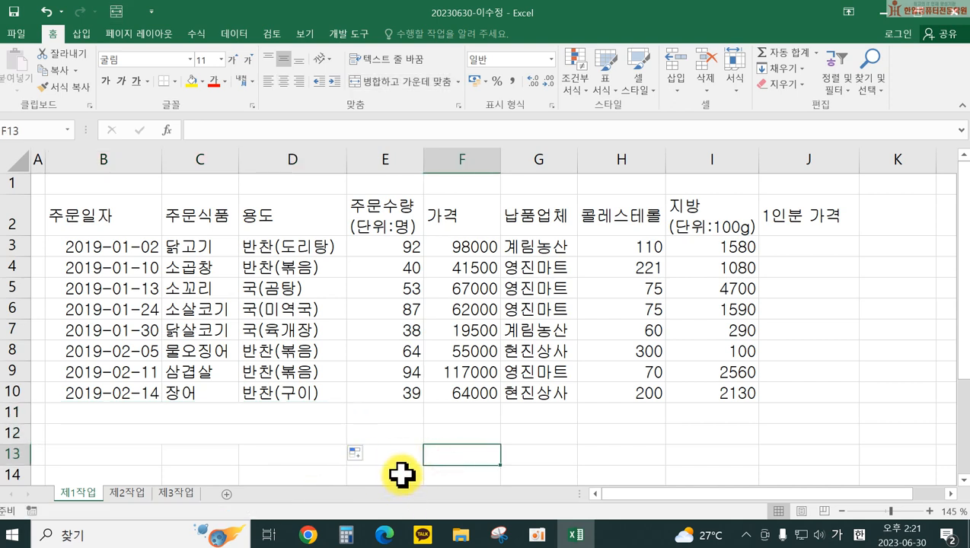
left_click(141, 433)
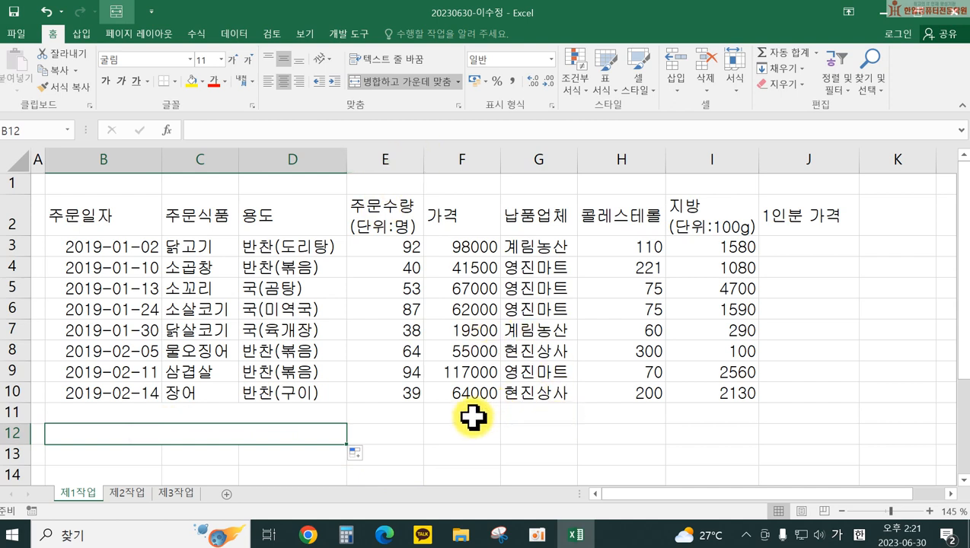
Step: Merge F11:F12 and G11:I11 into single label cells
left_click(503, 429)
left_click_drag(466, 412, 459, 432)
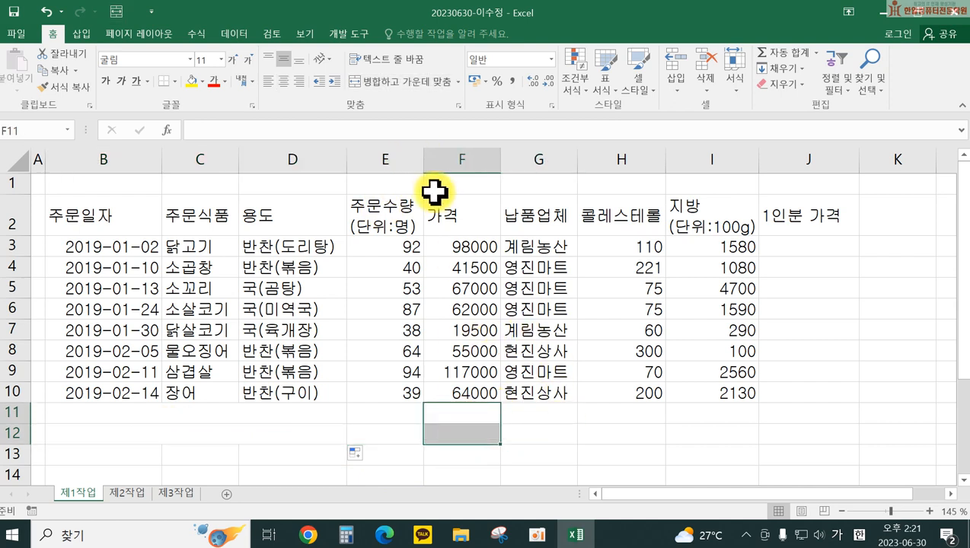
left_click(424, 82)
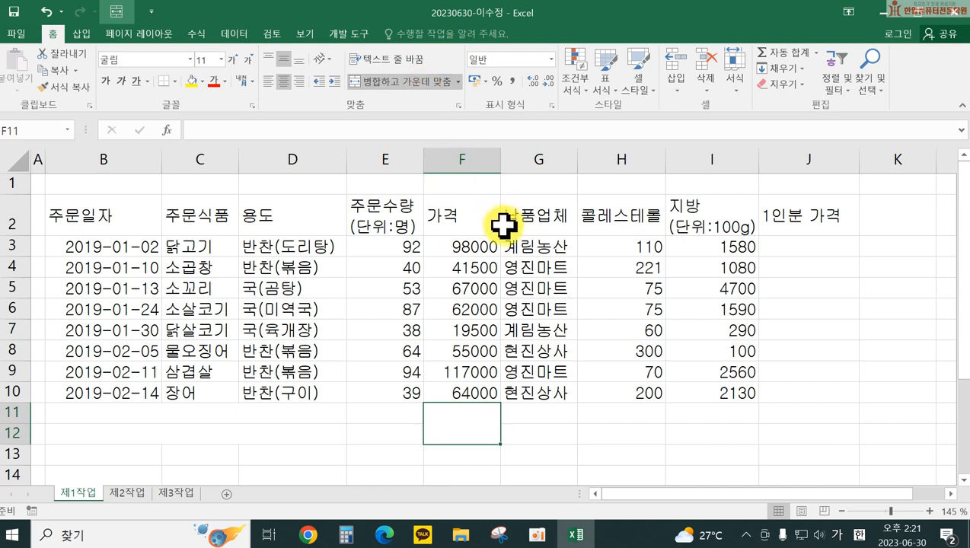
left_click_drag(521, 411, 712, 412)
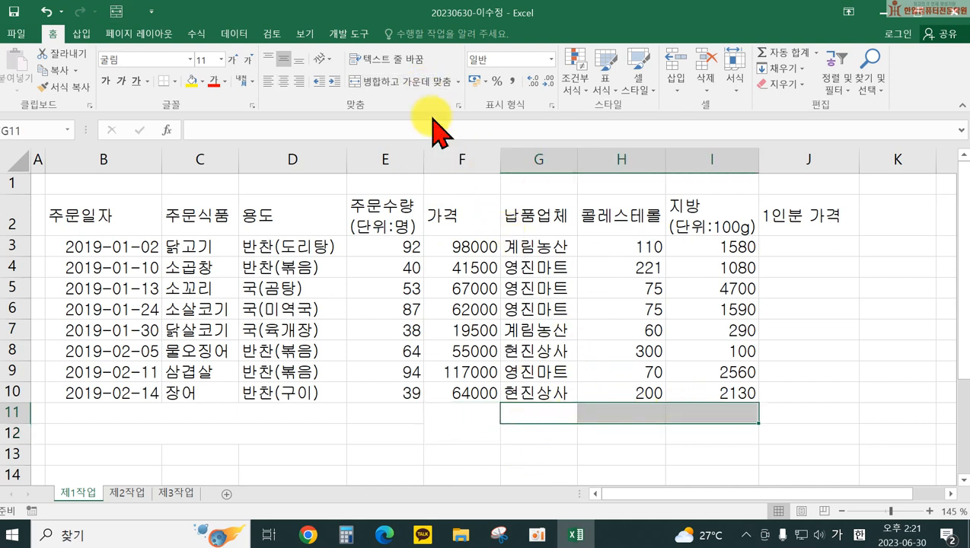
left_click(392, 80)
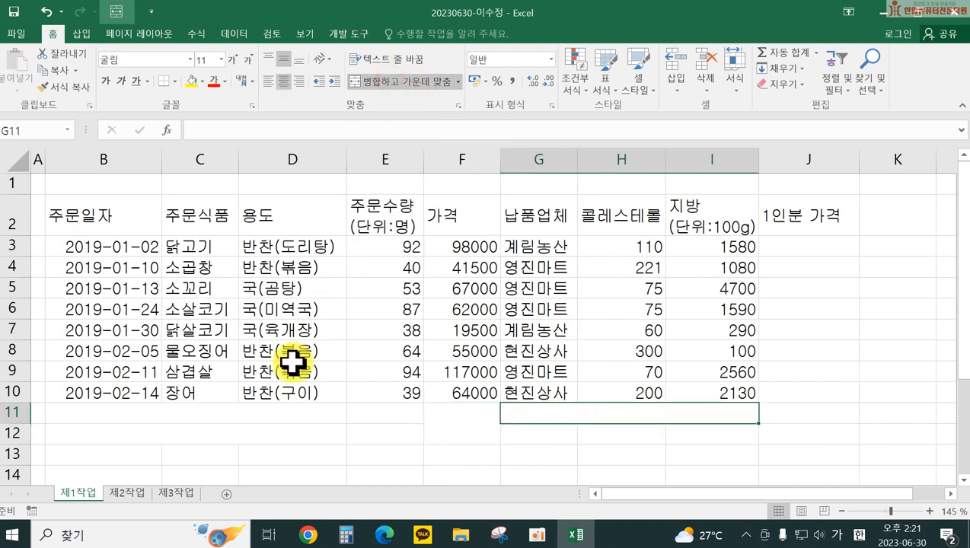
left_click(200, 421)
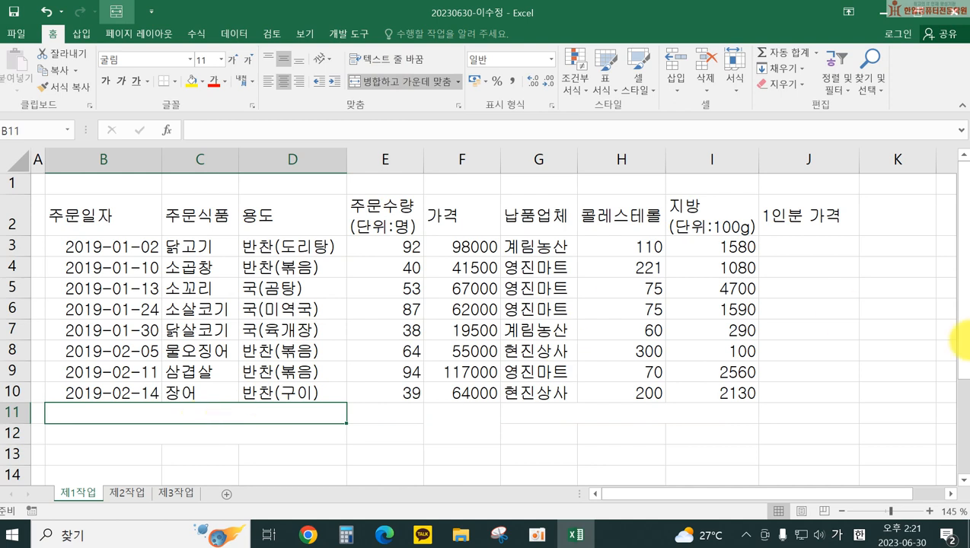
Step: Label B11 '검수 및 위생 점검일' and B12 '가장 비싼 주문식품'
type("및 위생")
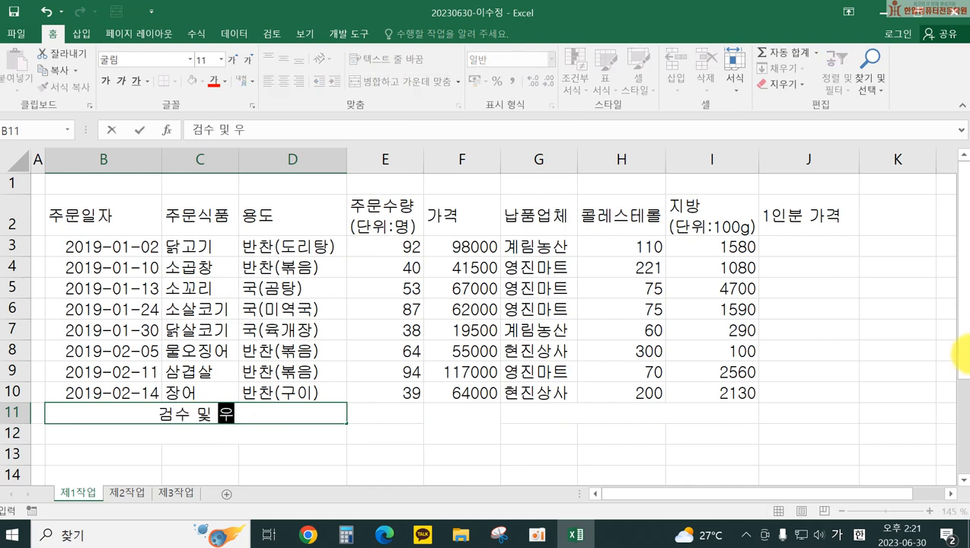
type(" 점검일")
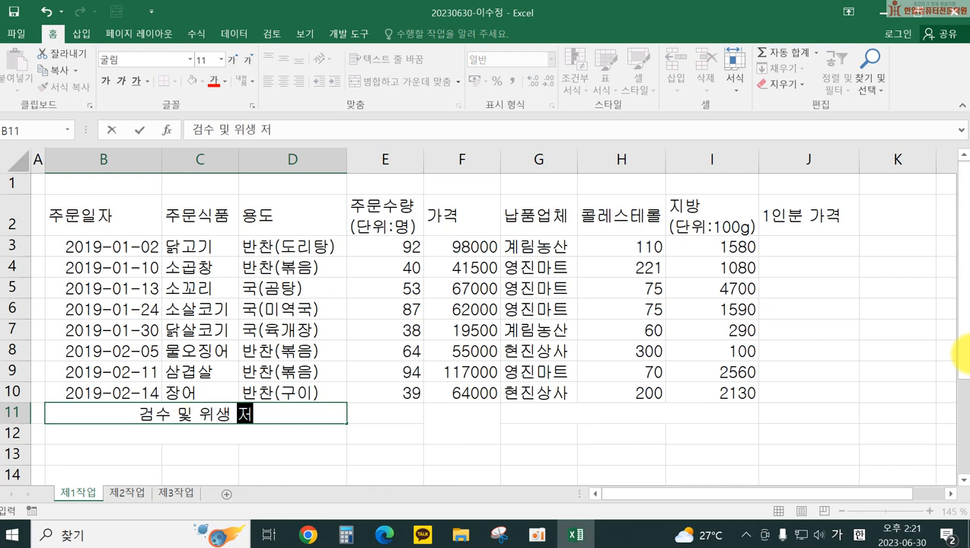
key("Return")
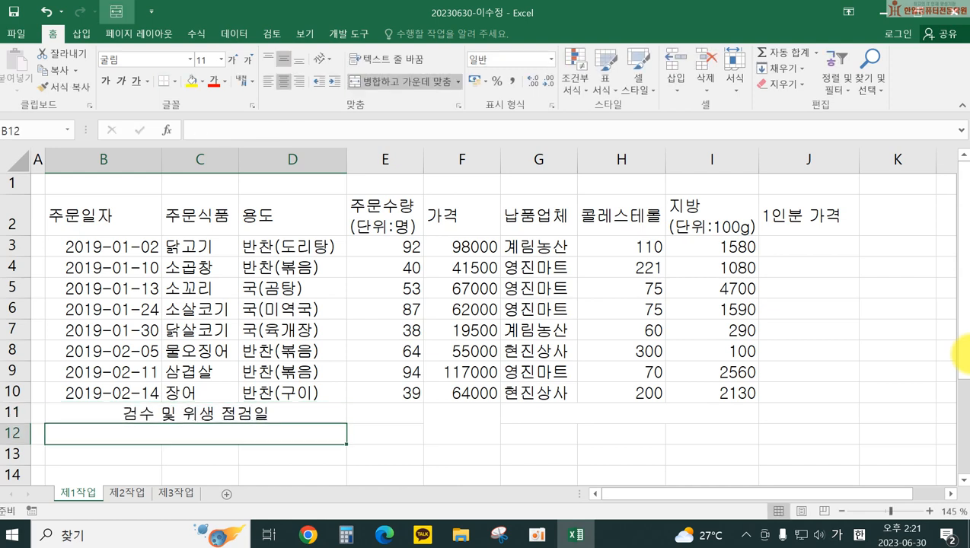
type("가장 비싼 주문식품")
key("Tab")
key("Tab")
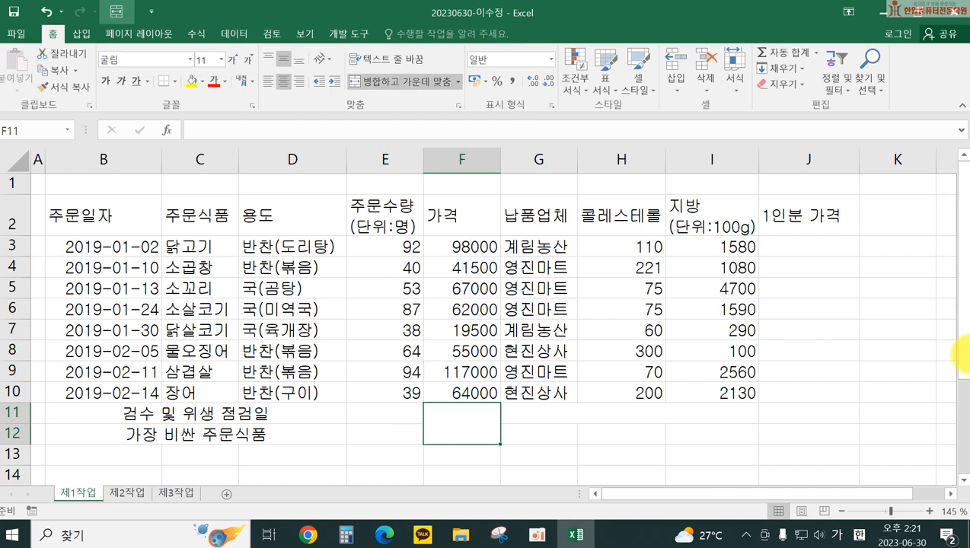
key("Tab")
Step: Label G11 '주문식품 용도가 반찬인 개수', G12 '납품업체' and I12 '가격 합계'
type("주")
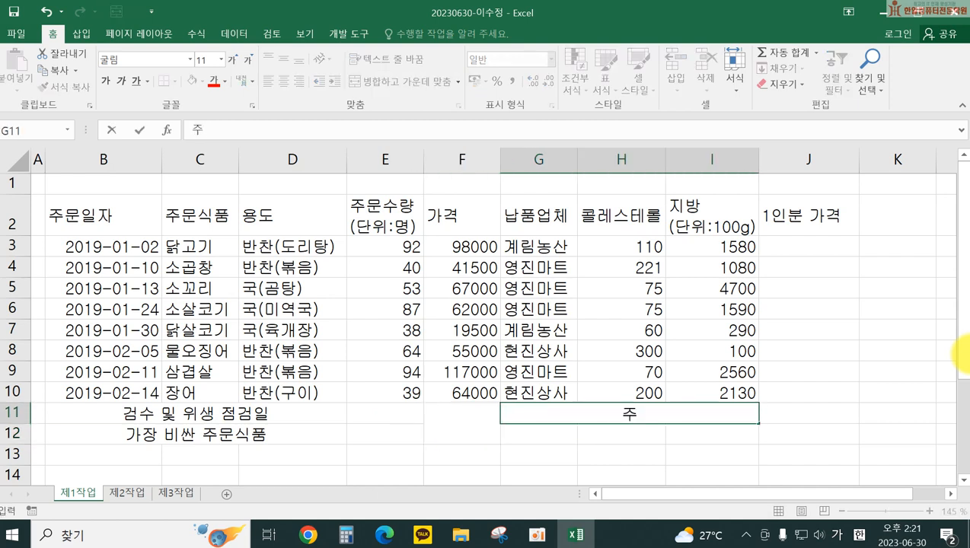
type("문식품 용도가")
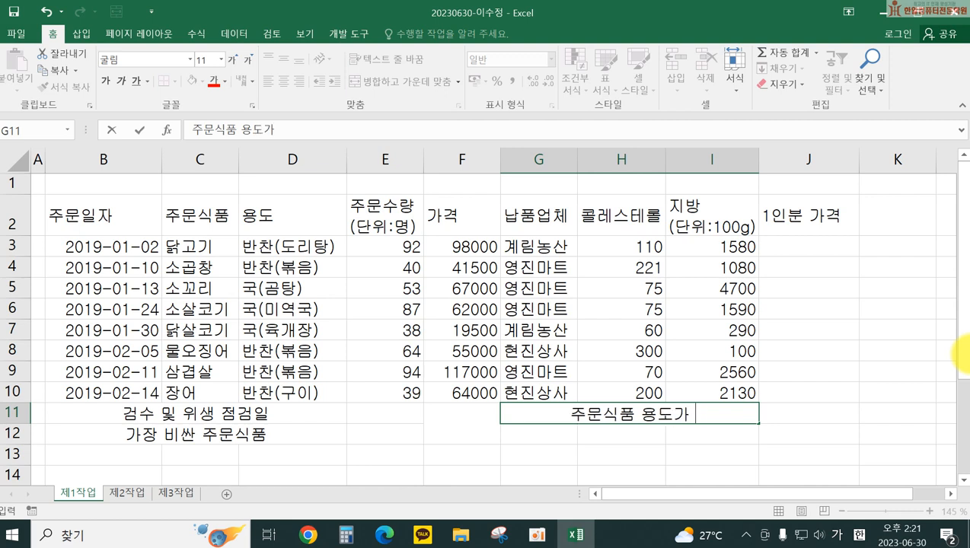
type(" 반찬인 개수")
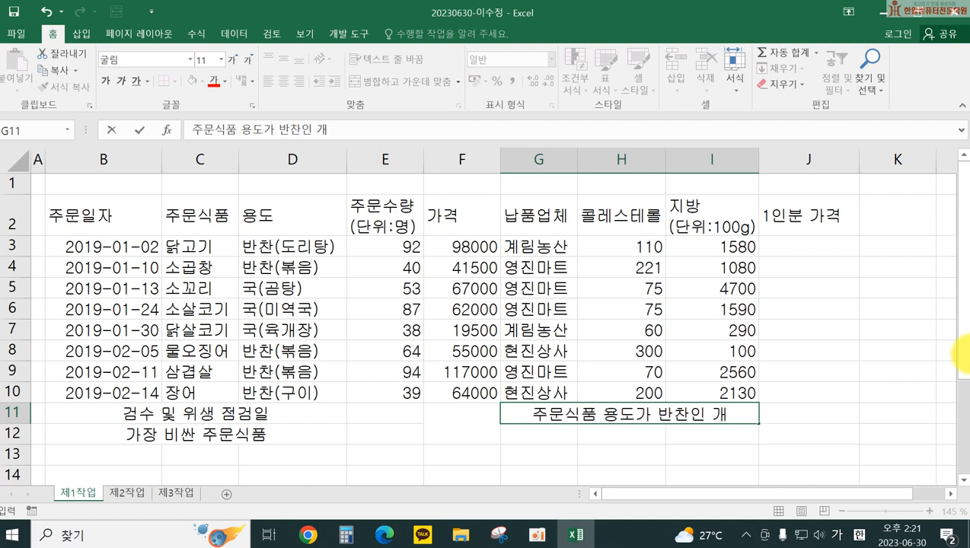
key("Return")
type("납품업체")
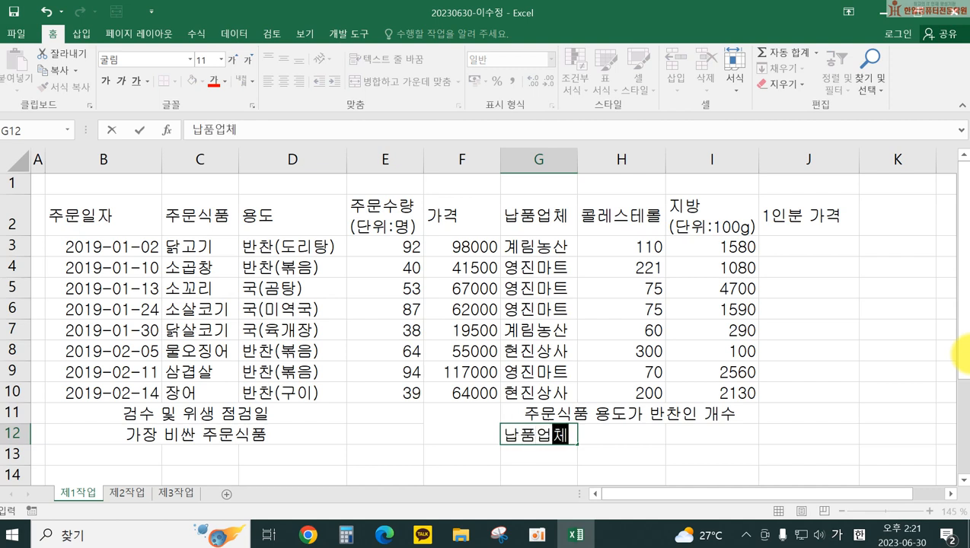
key("Tab")
key("Tab")
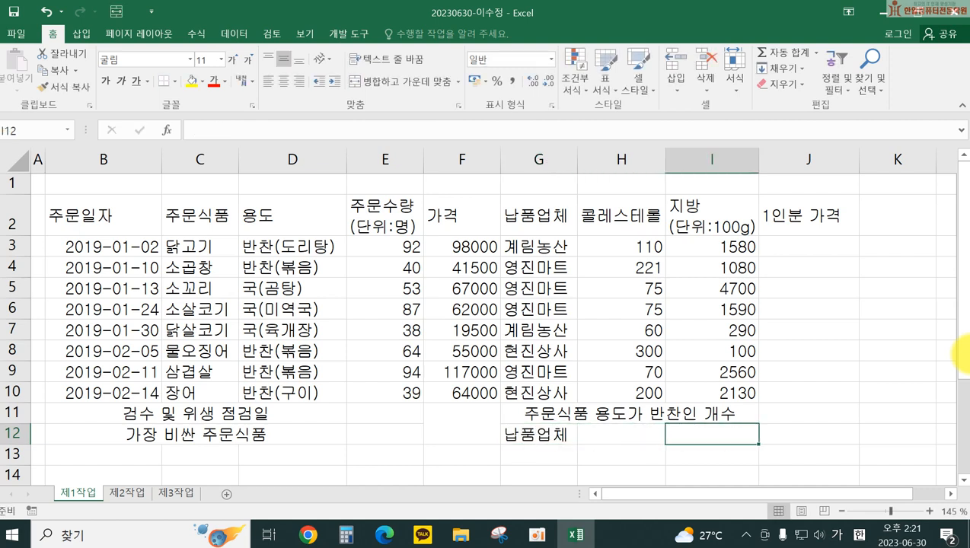
type("가격 합ㄱㅖ")
key("Return")
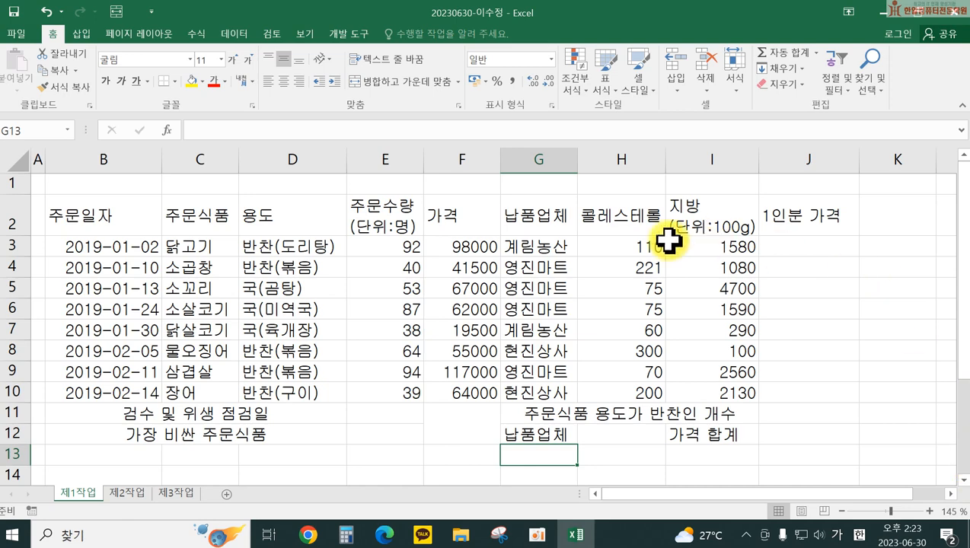
Step: Apply All Borders (모든 테두리) to the whole B2:J12 range
left_click(73, 215)
left_click_drag(74, 215, 771, 424)
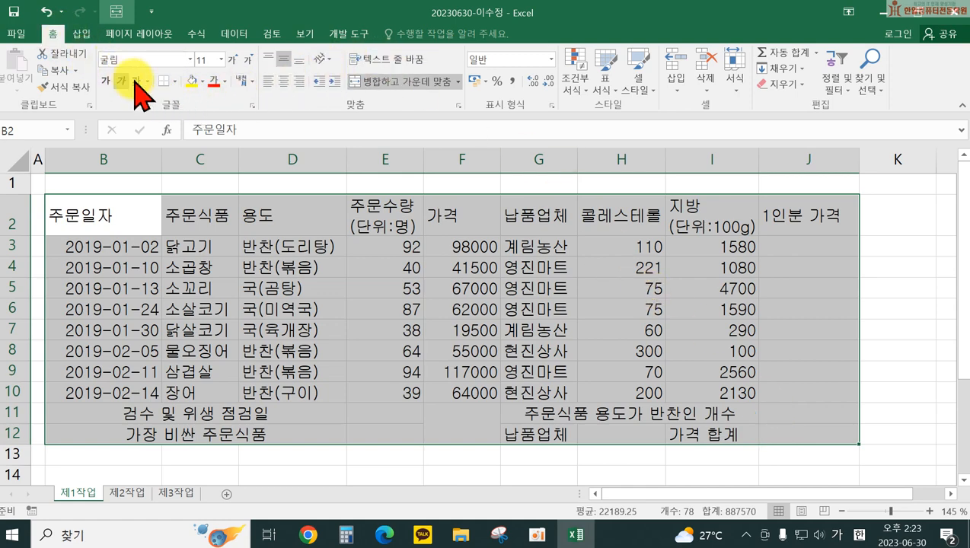
left_click(175, 84)
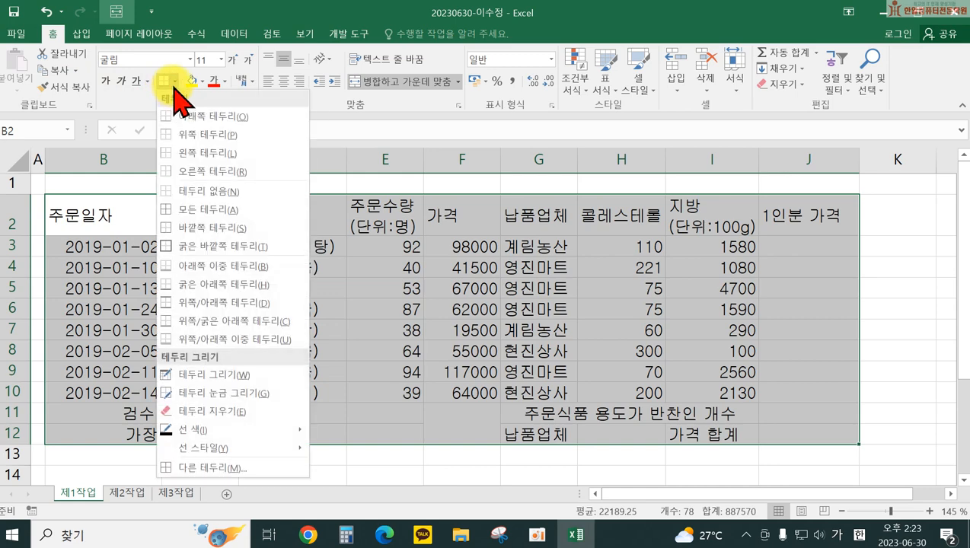
left_click(190, 210)
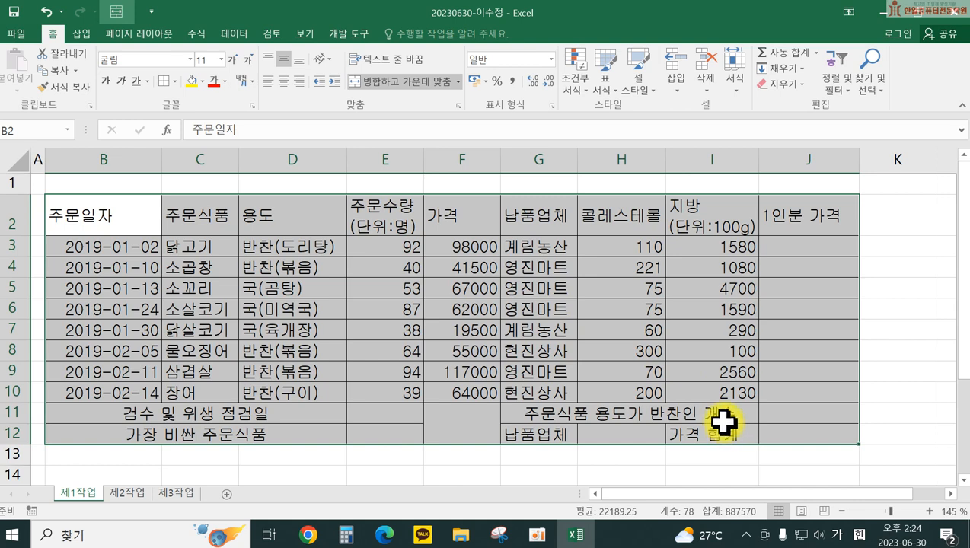
left_click(722, 420)
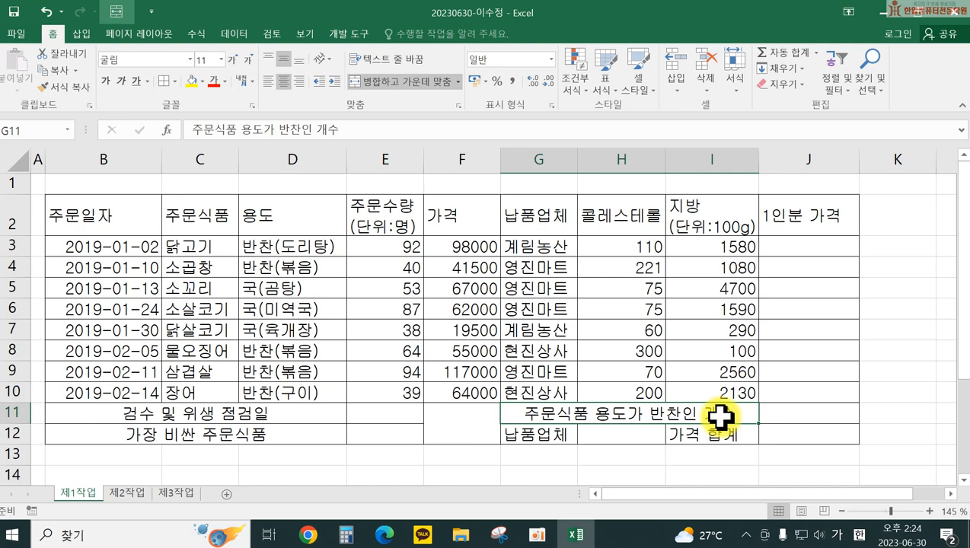
Step: Center-align B2:J2, B3:D10, G3:G10 and the G12 and I12 labels
left_click_drag(122, 216, 804, 217)
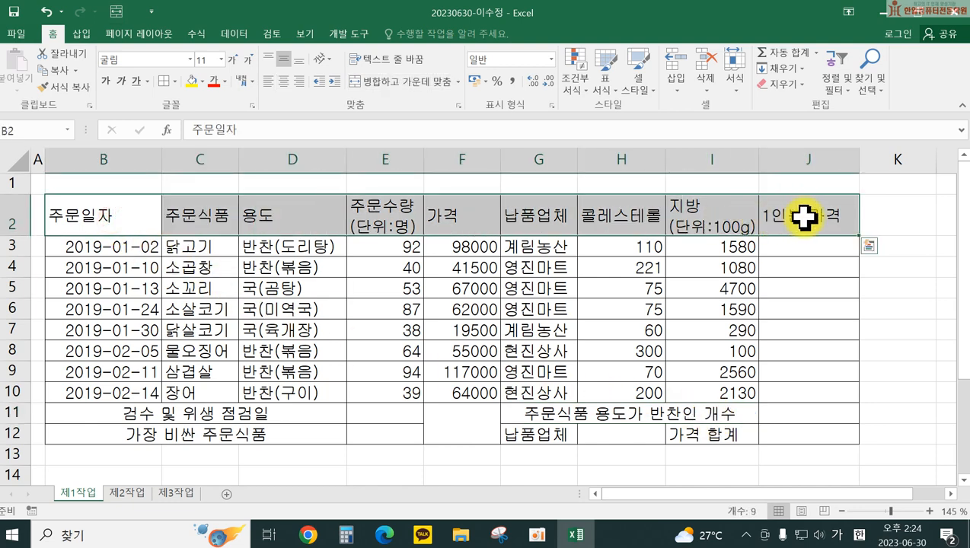
left_click(107, 246, "ctrl")
left_click_drag(106, 246, 288, 380)
left_click_drag(540, 246, 540, 393)
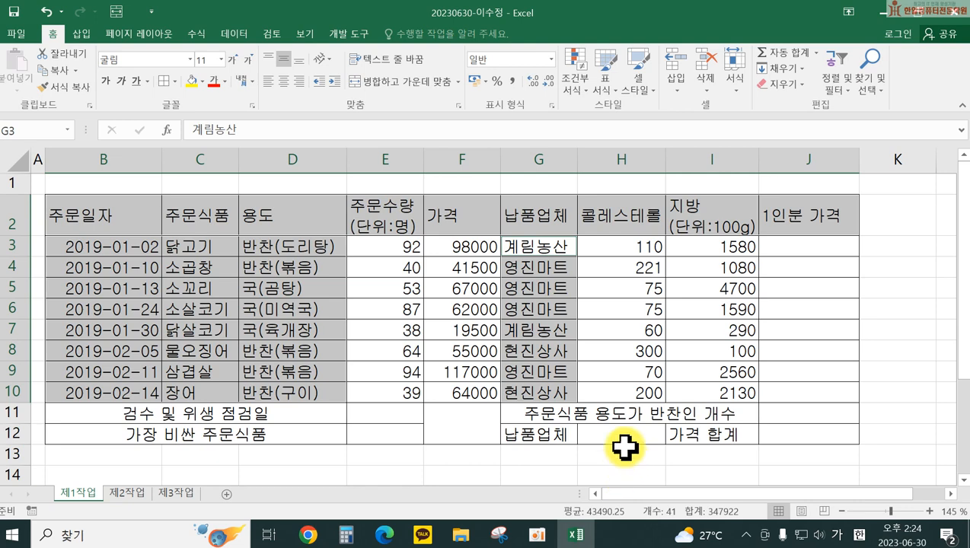
left_click(547, 433, "ctrl")
left_click(713, 432, "ctrl")
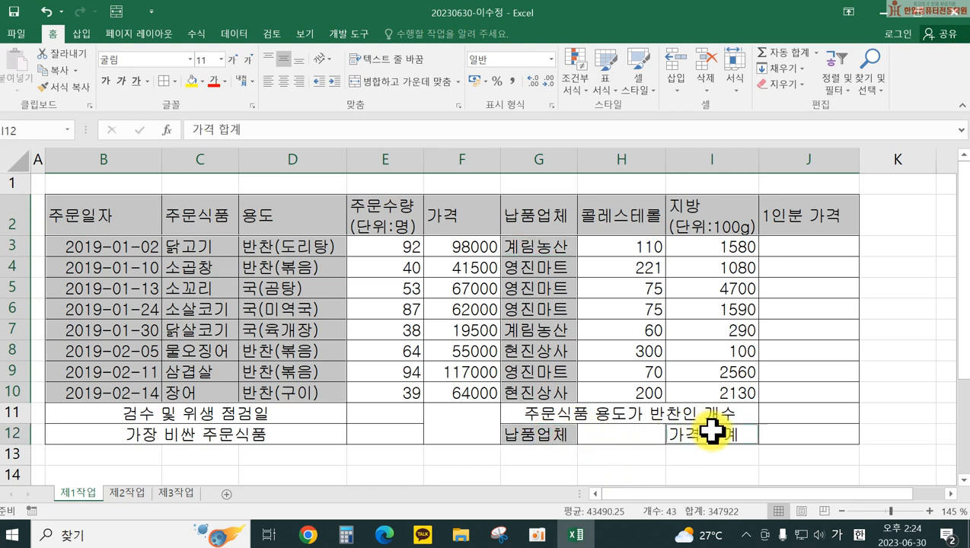
left_click(283, 81)
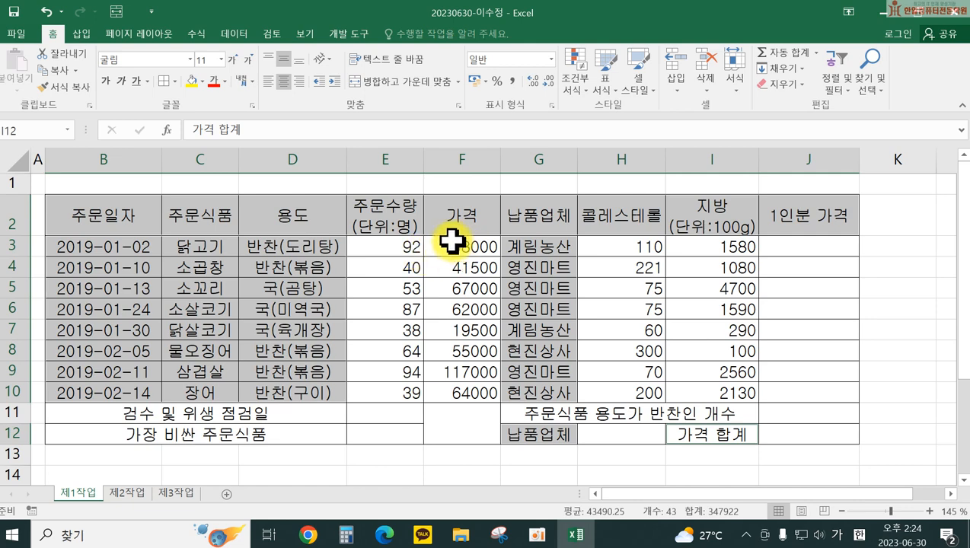
Step: Apply Comma Style to the prices in F3:F10 and the figures in I3:J10
left_click_drag(453, 244, 448, 391)
left_click_drag(699, 242, 779, 390, "ctrl")
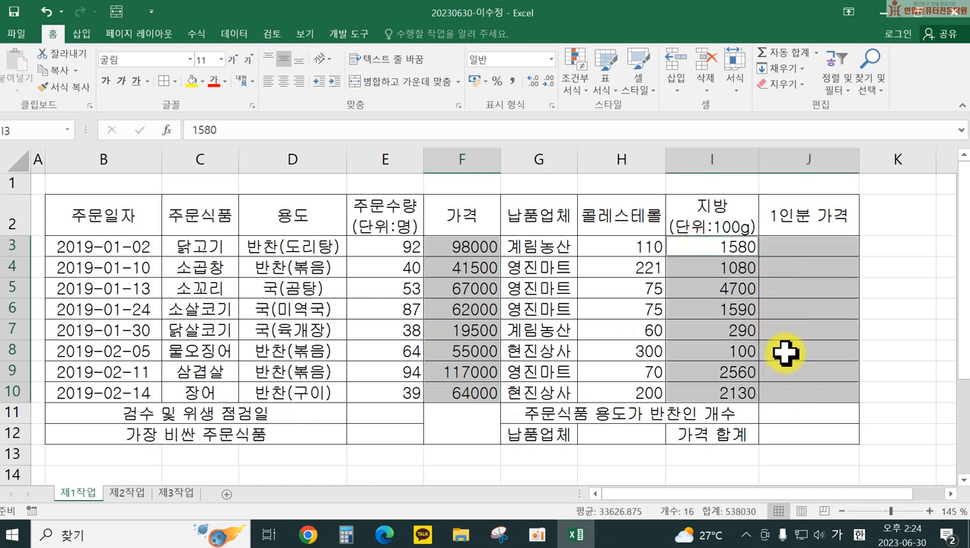
left_click(513, 81)
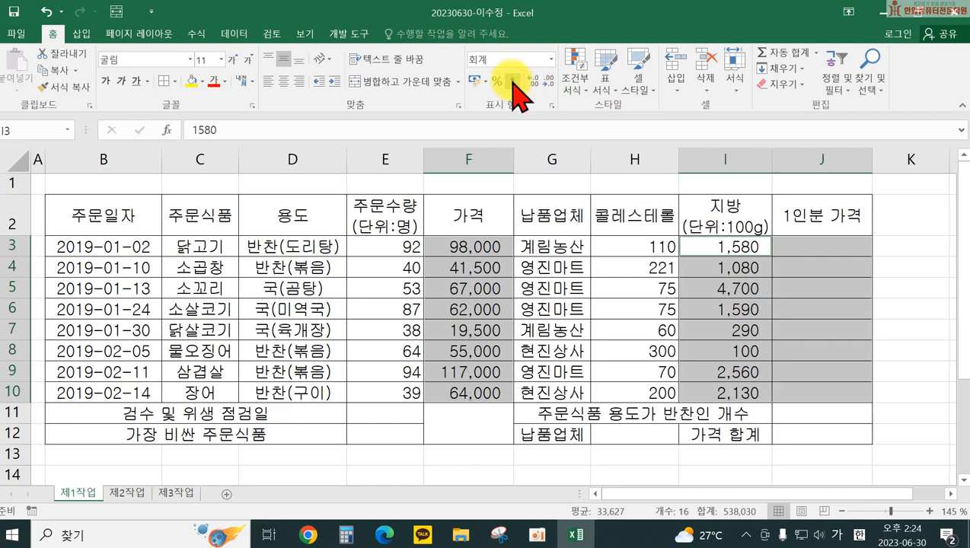
left_click(835, 412)
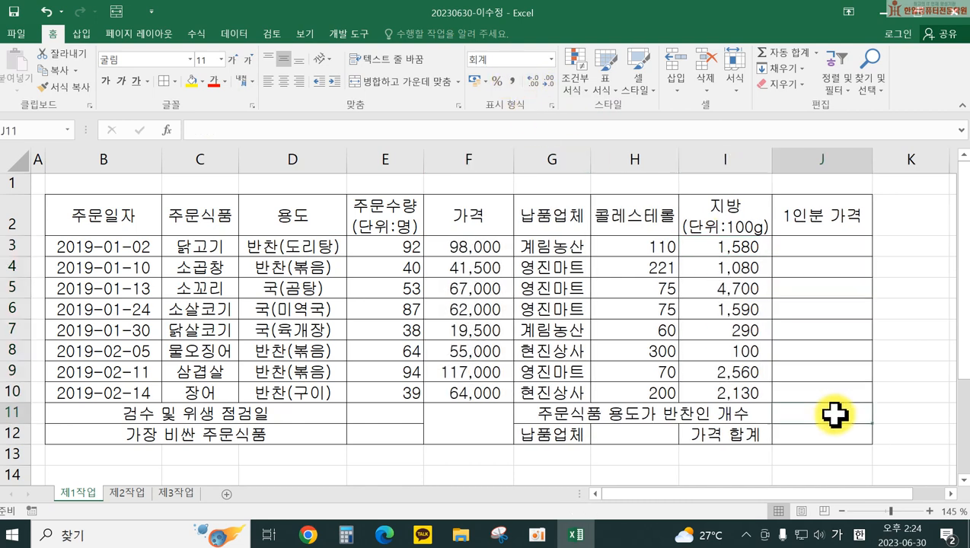
Step: Widen column E by dragging its right header border, then select header row B2:J2
left_click(392, 413)
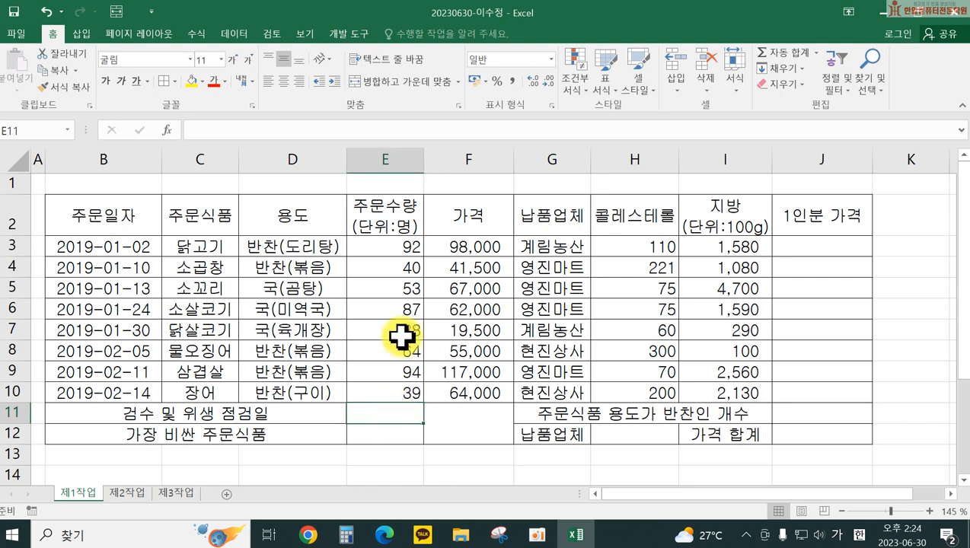
left_click_drag(424, 163, 438, 168)
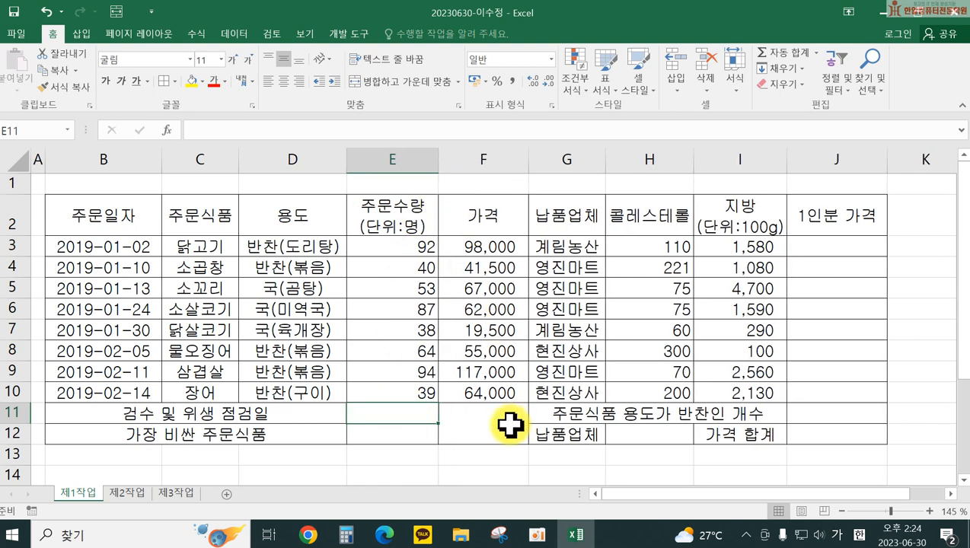
left_click(504, 423)
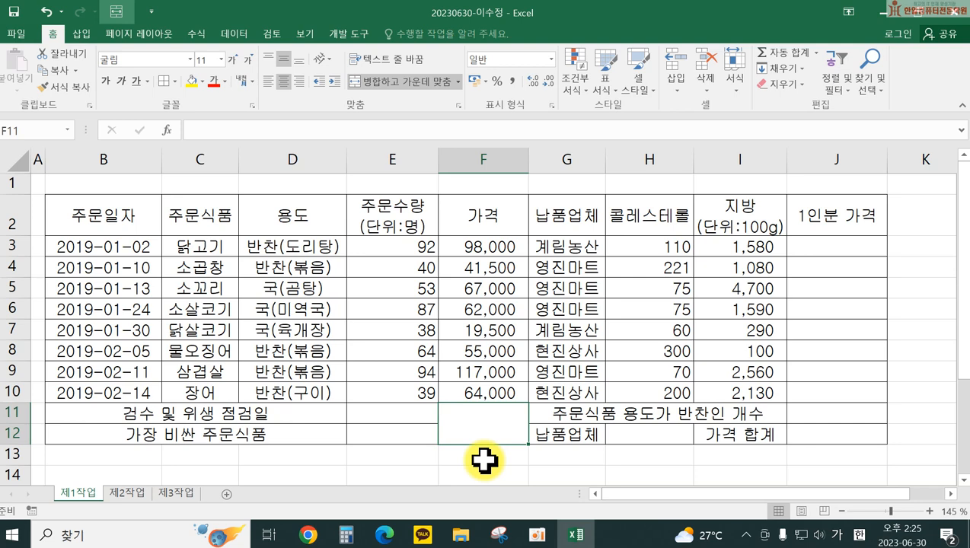
left_click_drag(102, 212, 822, 220)
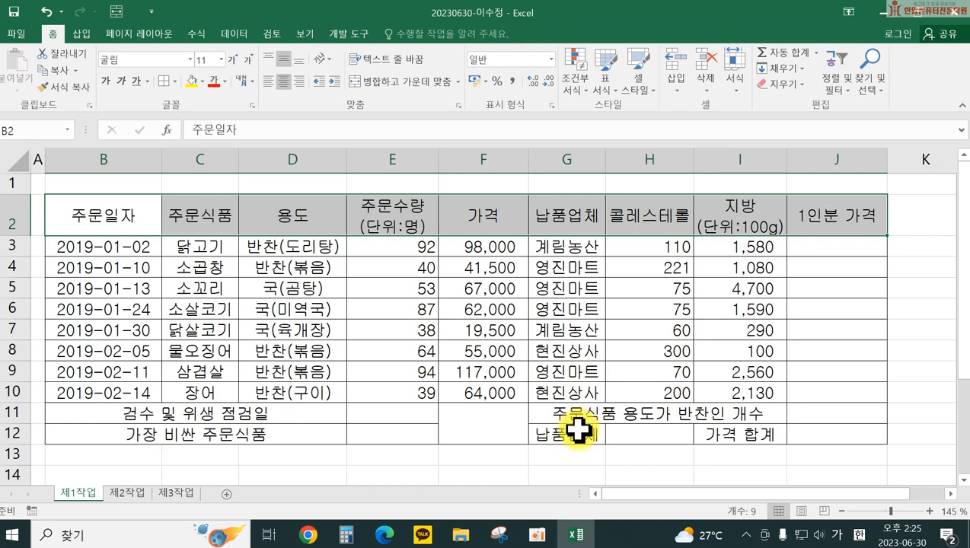
Step: Add the 납품업체 (G12) and 가격 합계 (I12) label cells to the header selection and fill them all orange
left_click(578, 431, "ctrl")
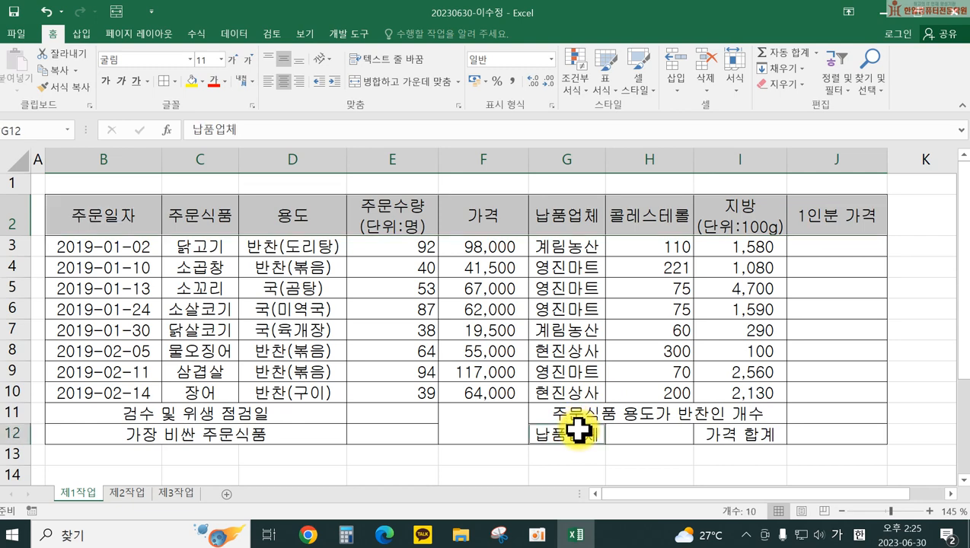
left_click(716, 434, "ctrl")
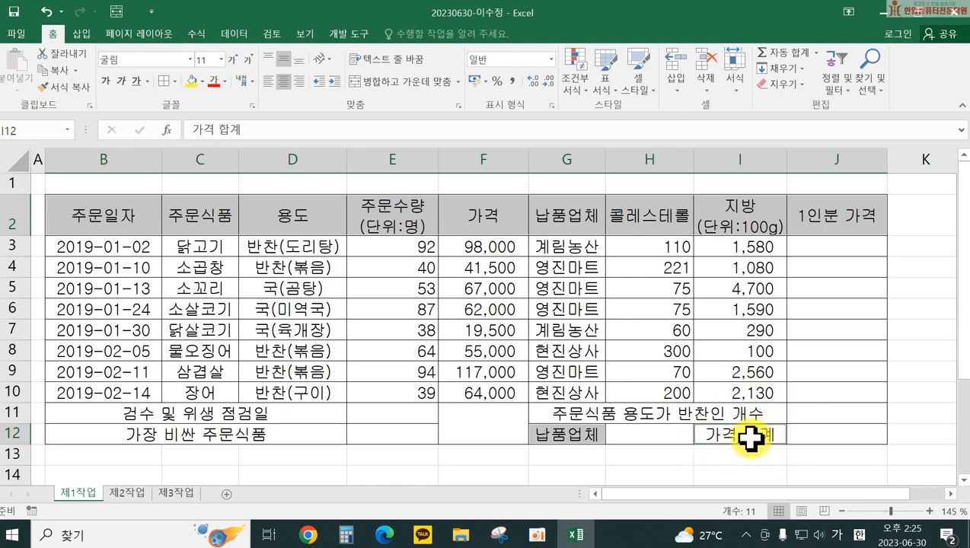
left_click(202, 81)
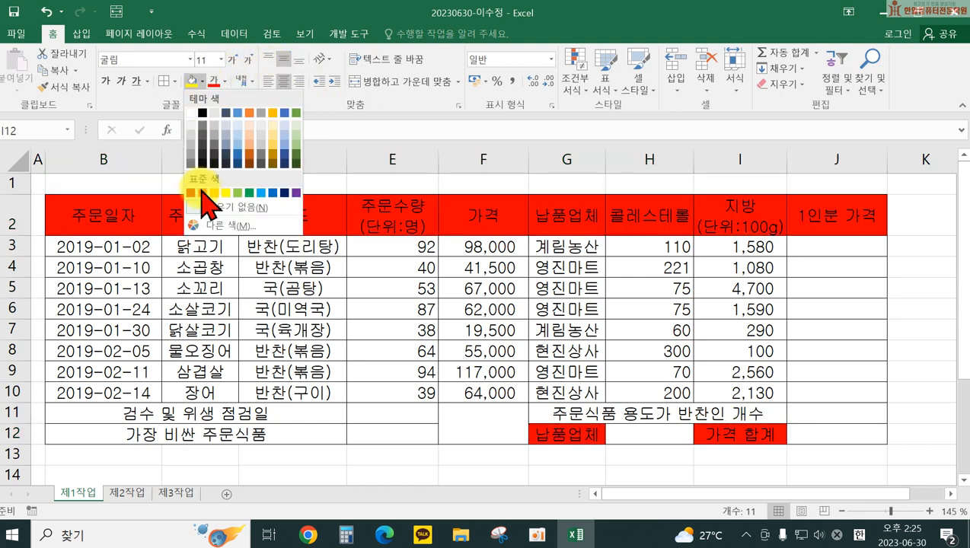
left_click(215, 192)
Step: Click away from the headers to deselect them and check the orange fill
left_click_drag(344, 293, 434, 414)
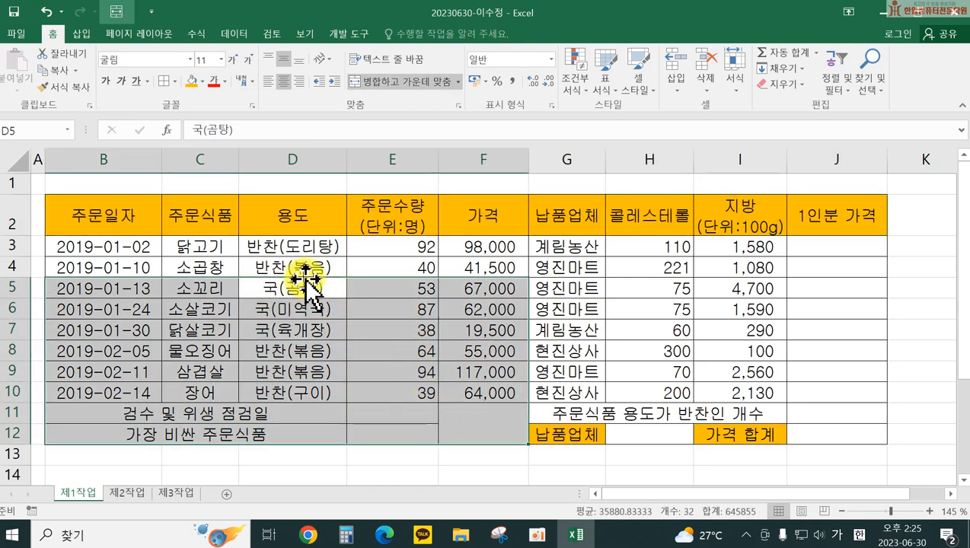
left_click(721, 432)
left_click(746, 344)
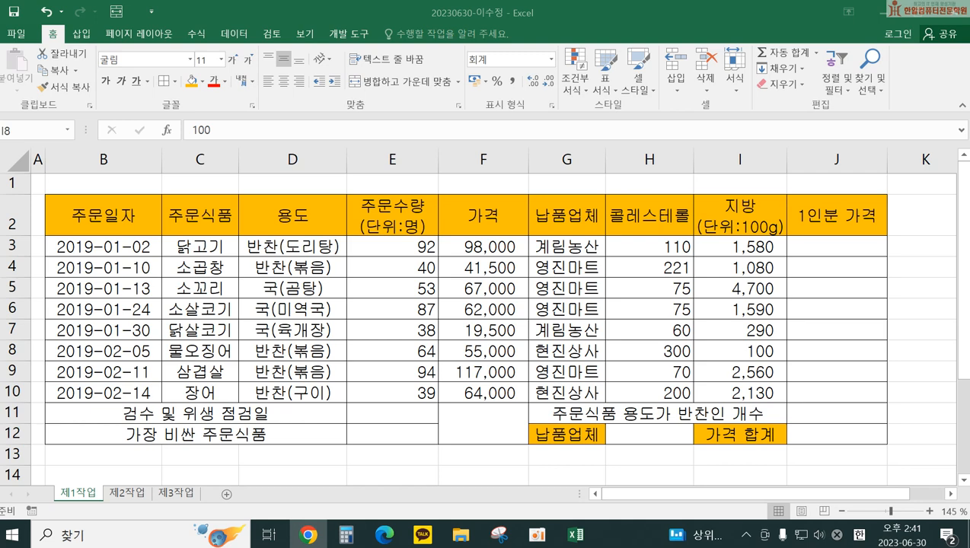
Step: Select the cholesterol values in H3:H10
left_click(589, 260)
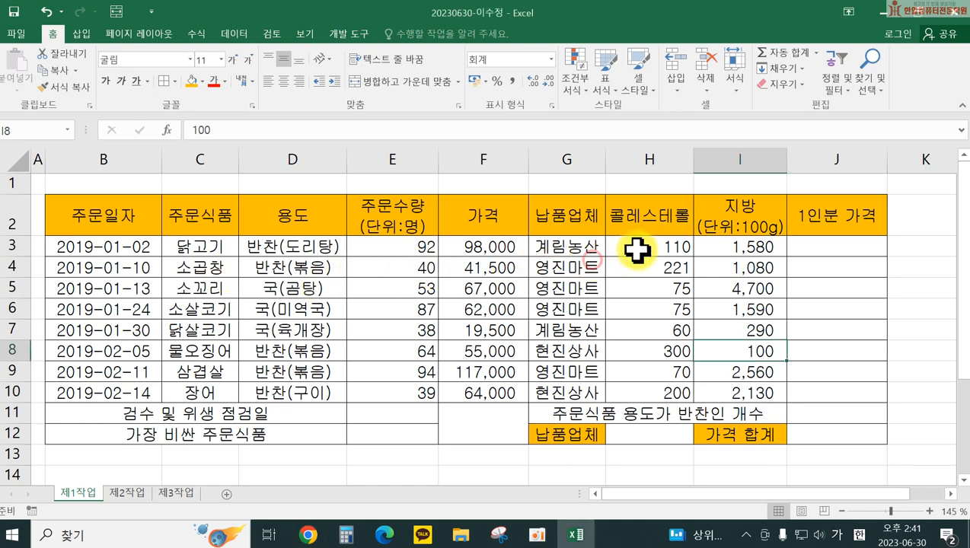
left_click_drag(634, 244, 644, 389)
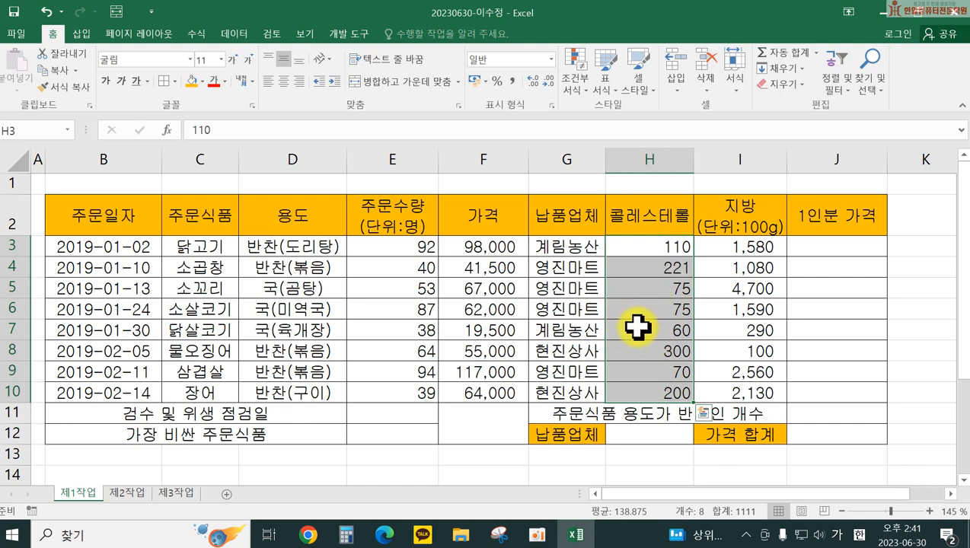
right_click(636, 329)
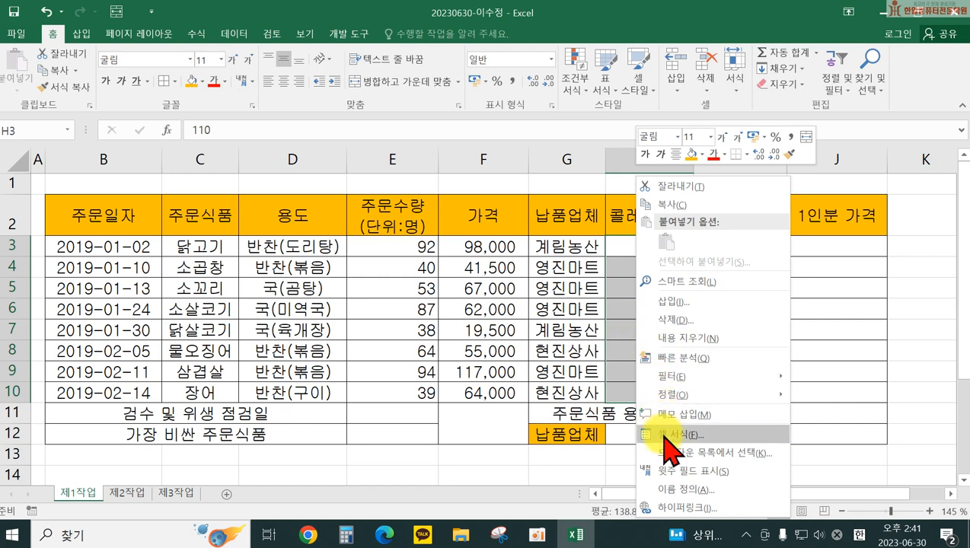
key("Escape")
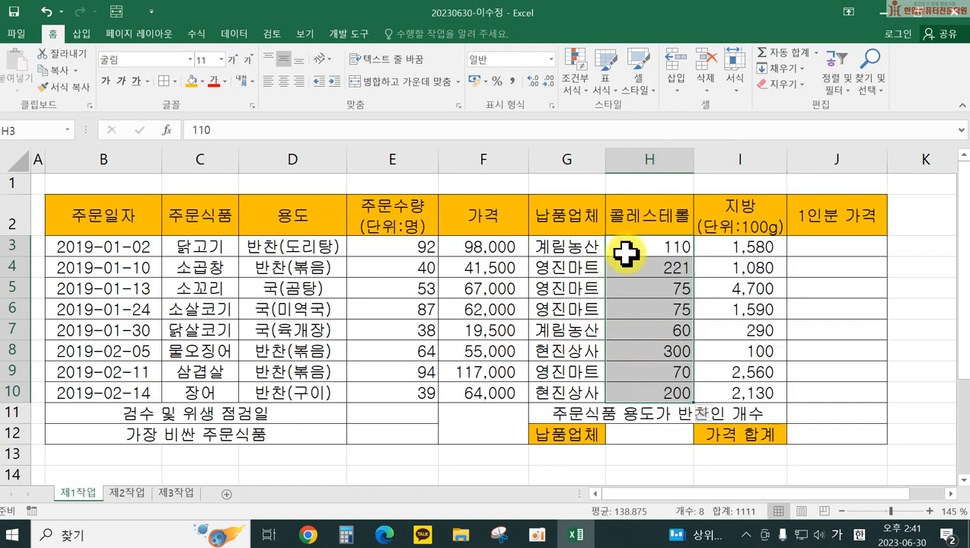
left_click(631, 247)
left_click_drag(639, 243, 643, 389)
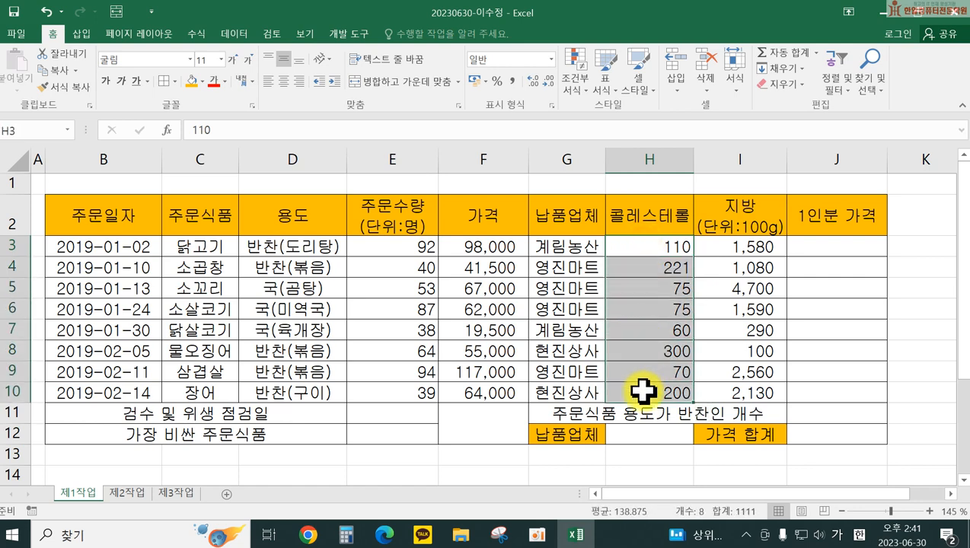
Step: Replace the G/표준 format with the custom format 0"mg" in Format Cells
key("ctrl+1")
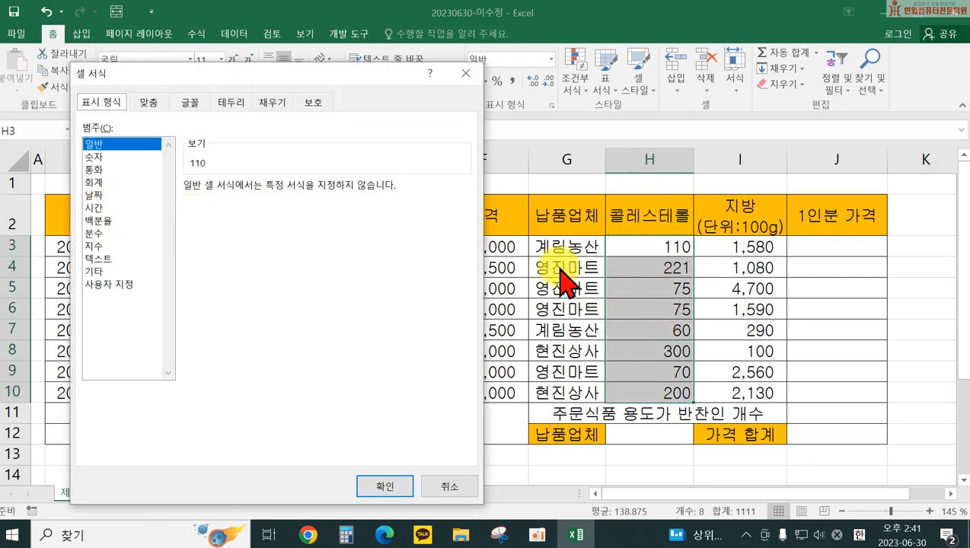
left_click_drag(321, 70, 378, 84)
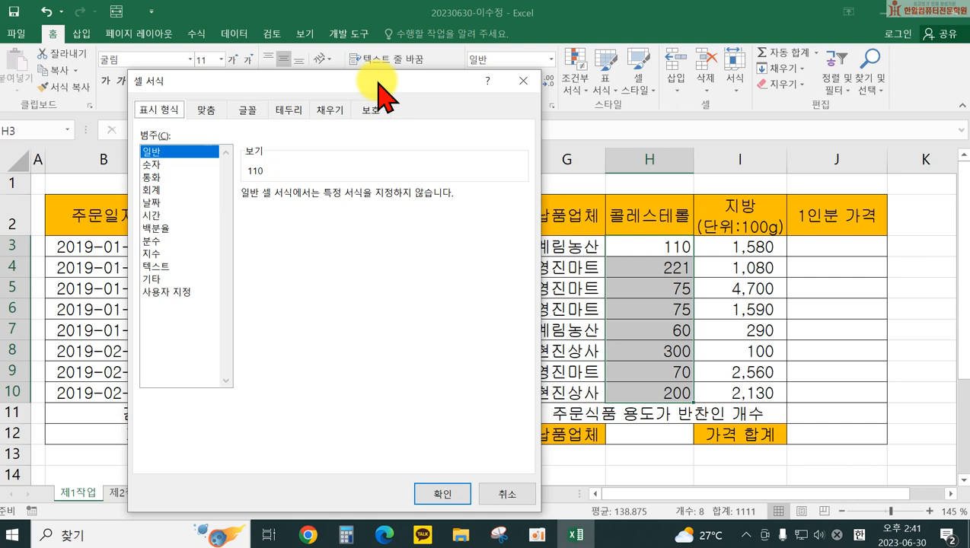
left_click(172, 292)
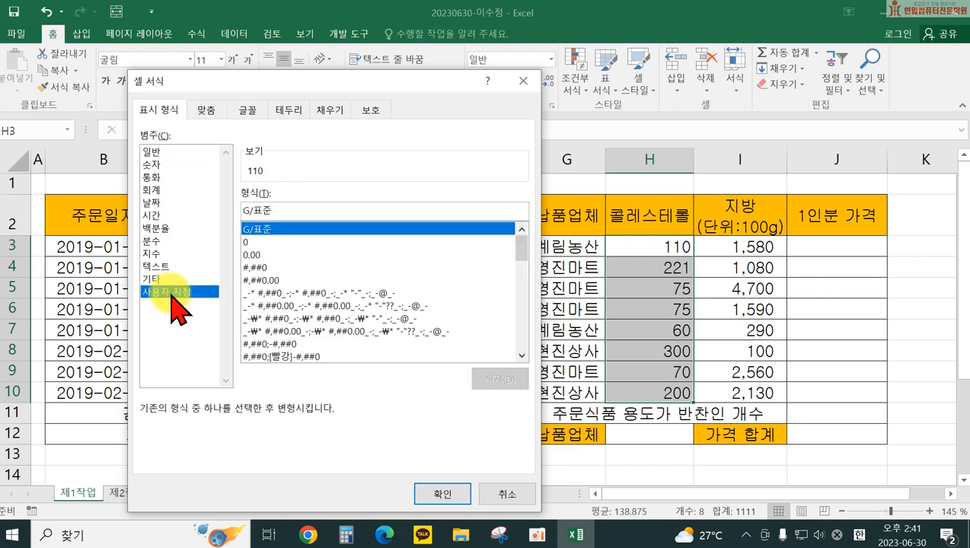
left_click(276, 211)
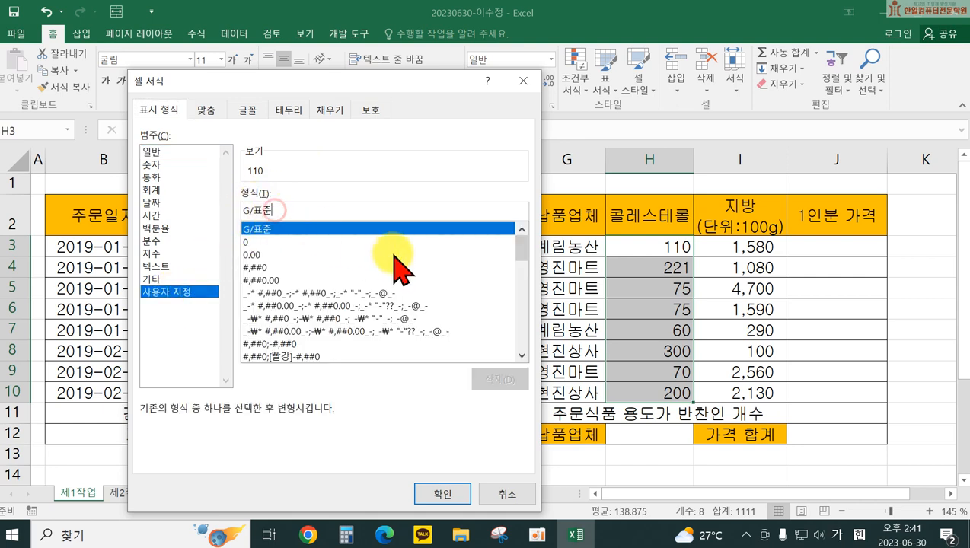
key("BackSpace")
key("BackSpace")
key("BackSpace")
key("BackSpace")
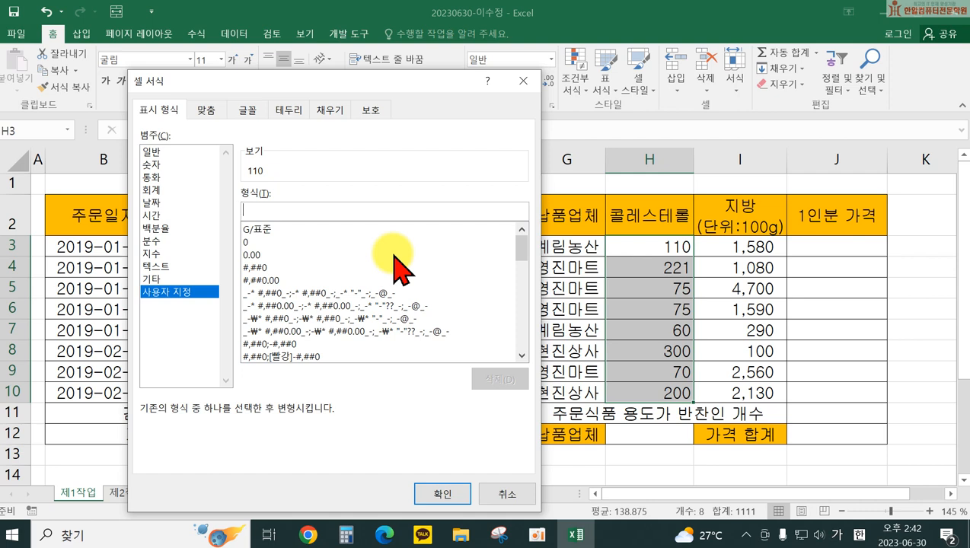
type("0\"")
key("Hangul")
type("mg\"")
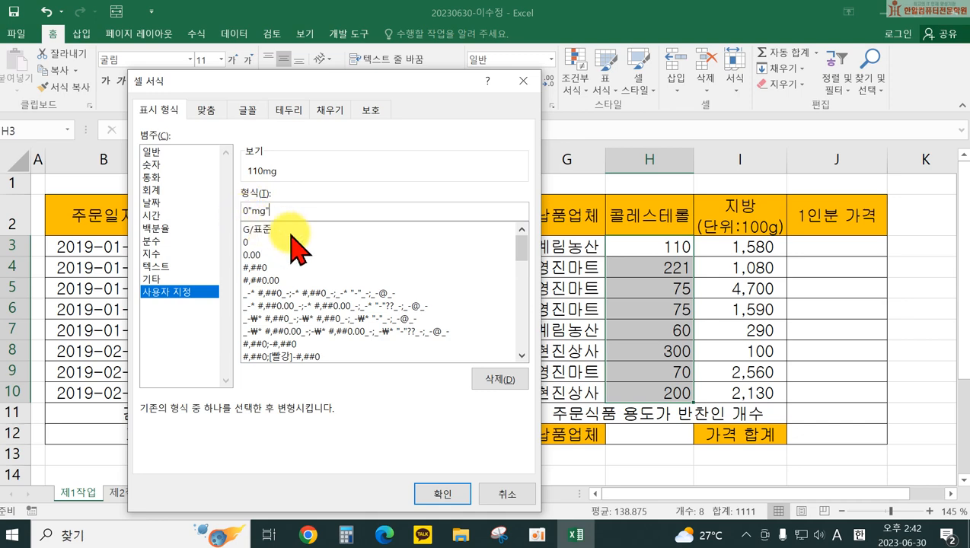
left_click(440, 495)
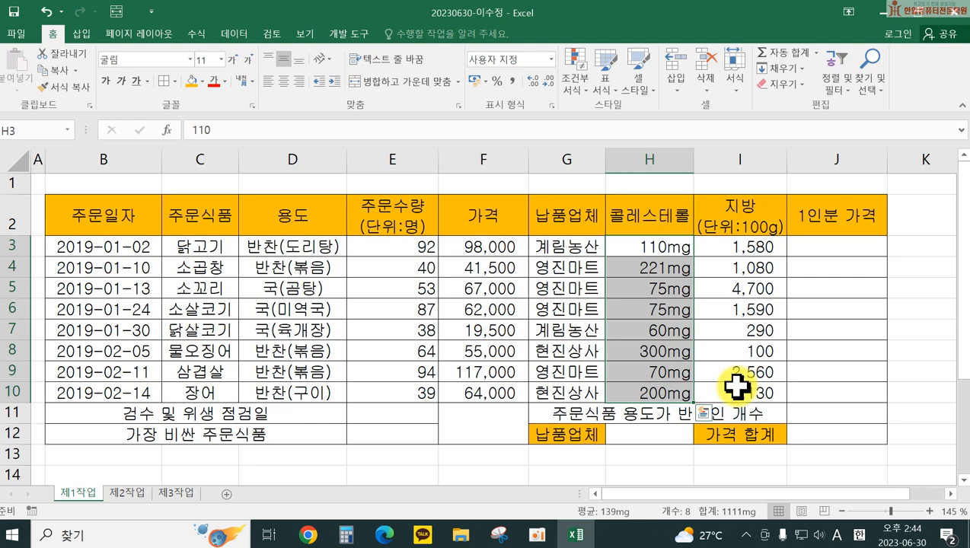
Step: Enter the per-serving price formula =F3/E3 in J3
left_click(825, 247)
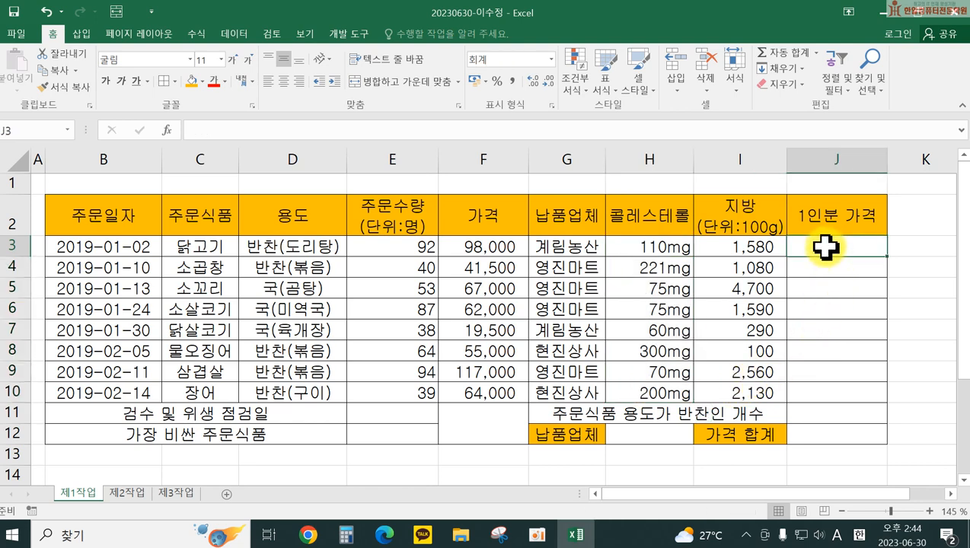
type("=")
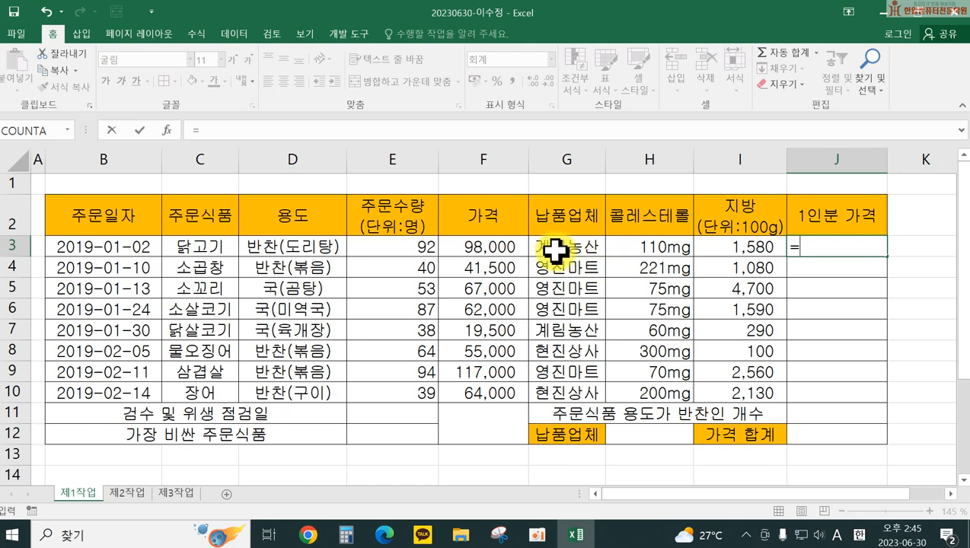
left_click(484, 246)
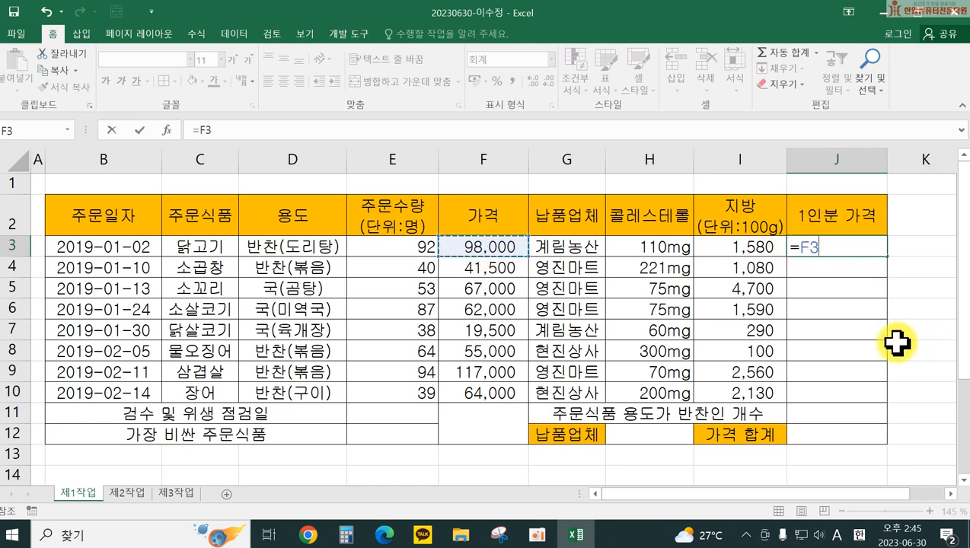
type("/")
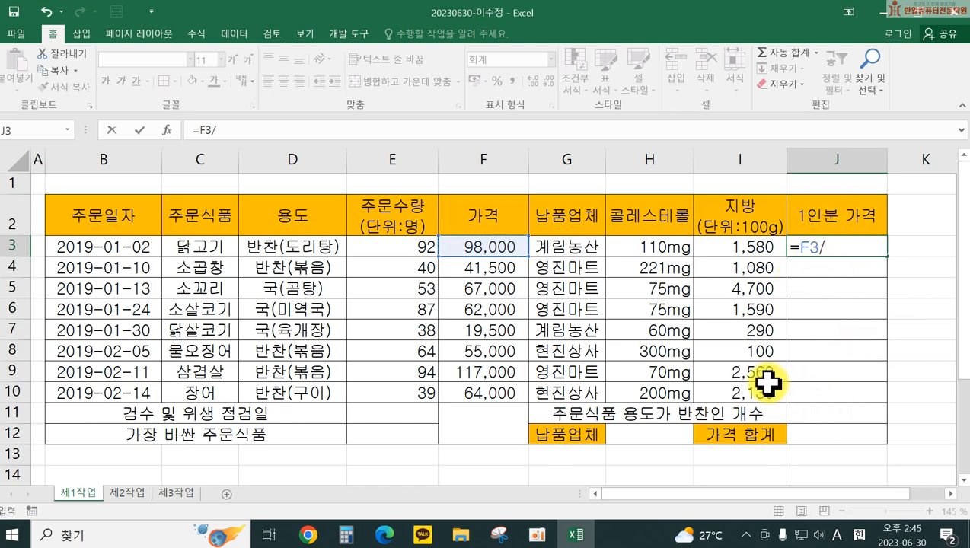
left_click(388, 244)
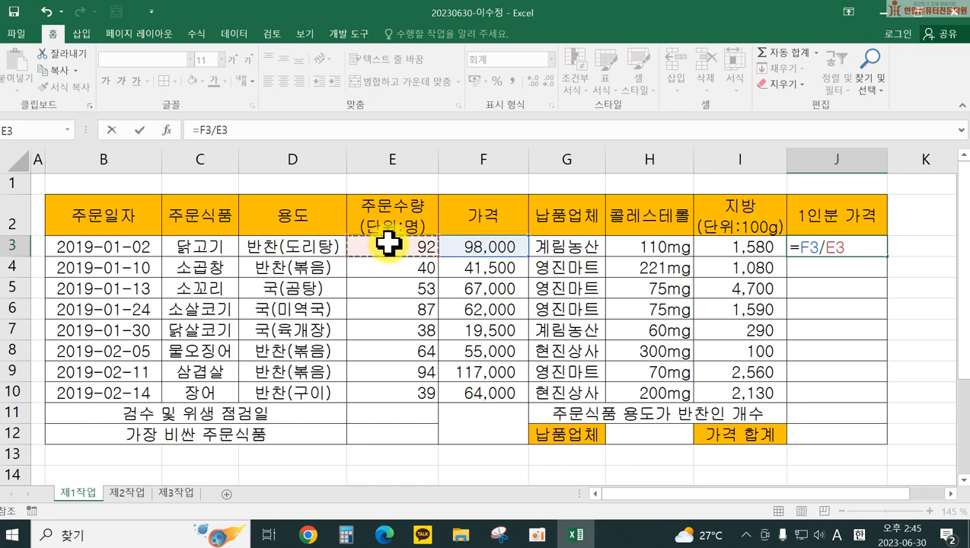
key("Return")
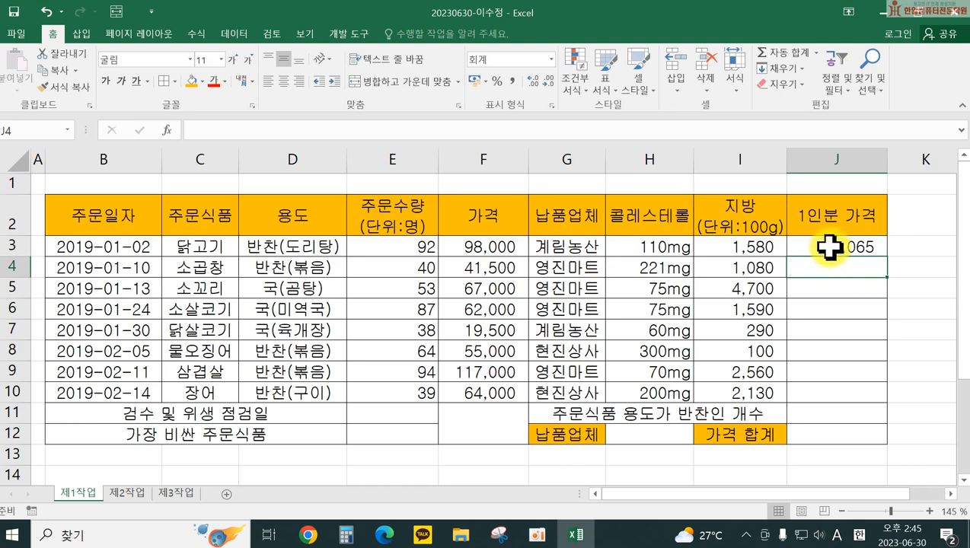
Step: Fill the formula down to J10 and show it in Comma Style with one decimal
left_click(828, 245)
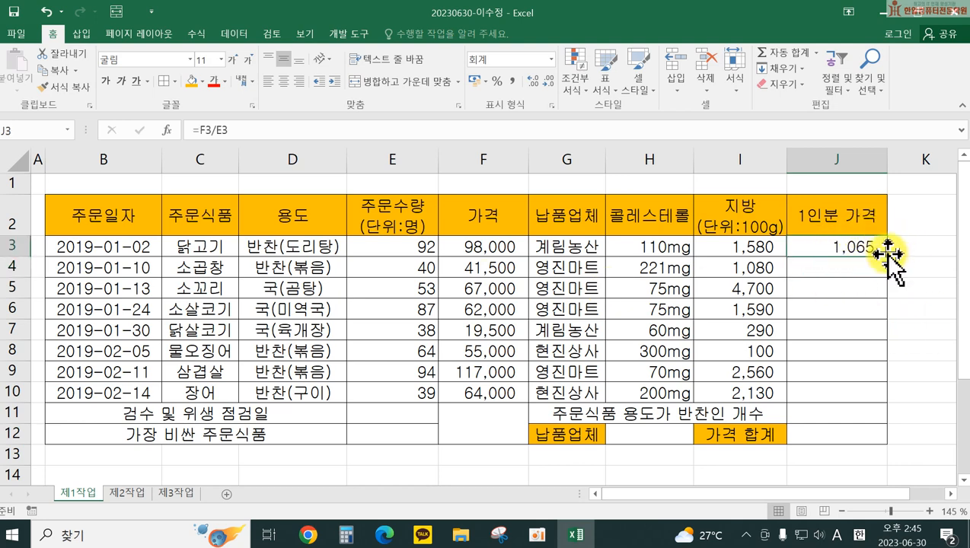
left_click_drag(886, 254, 887, 404)
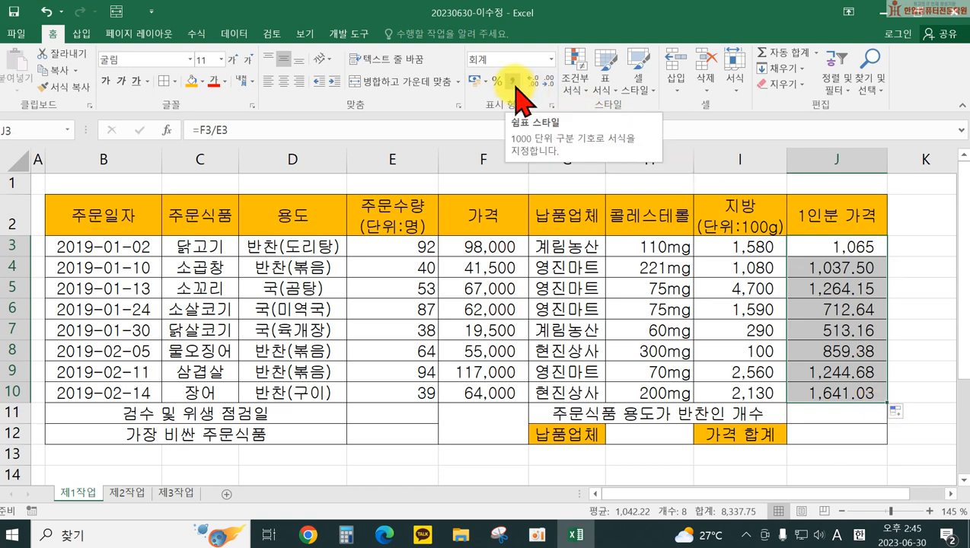
left_click(516, 82)
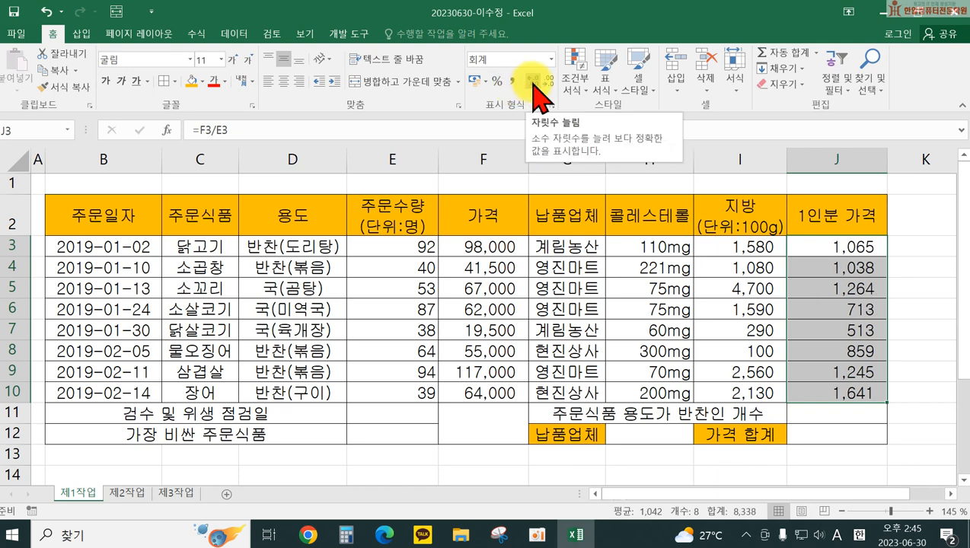
left_click(534, 84)
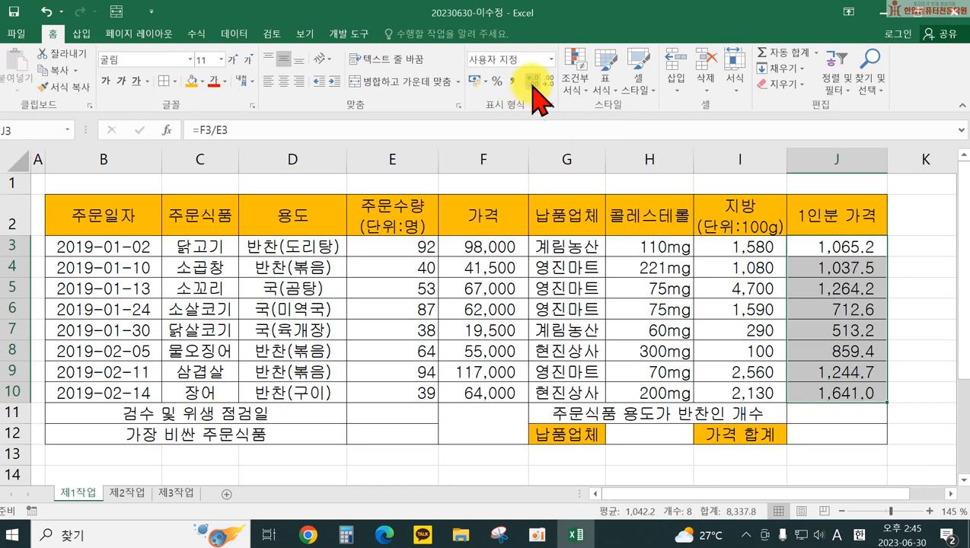
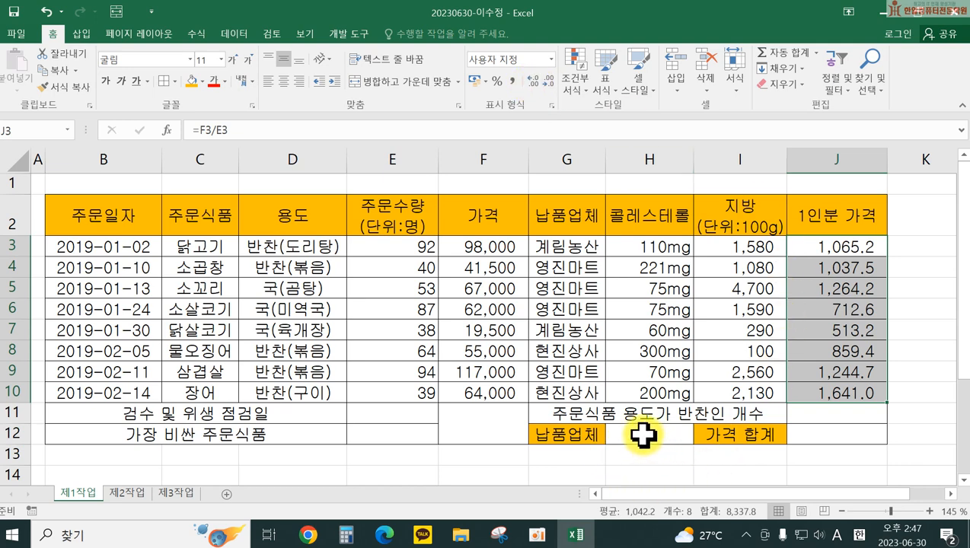
Step: Add a List validation to H12 with source 계림농산,영진마트,현진상사
left_click(644, 435)
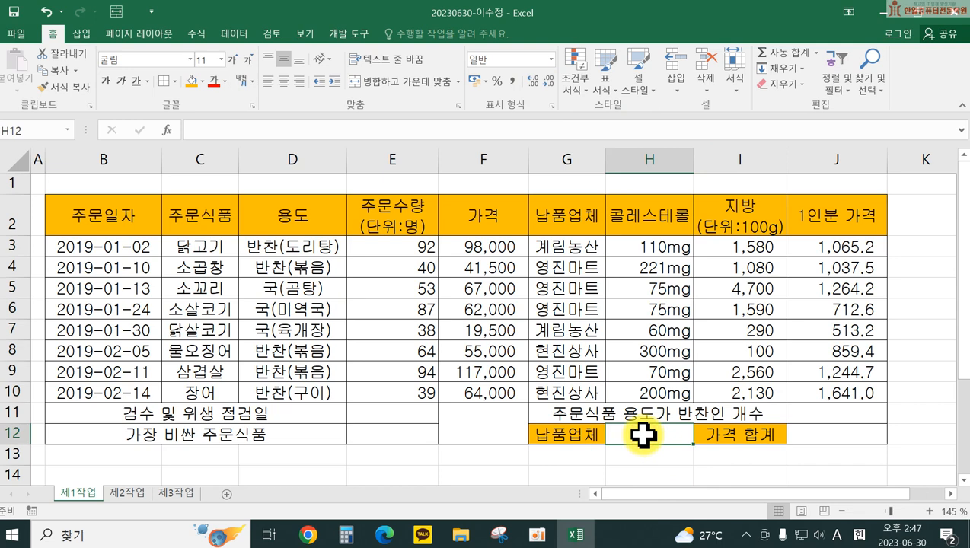
right_click(644, 435)
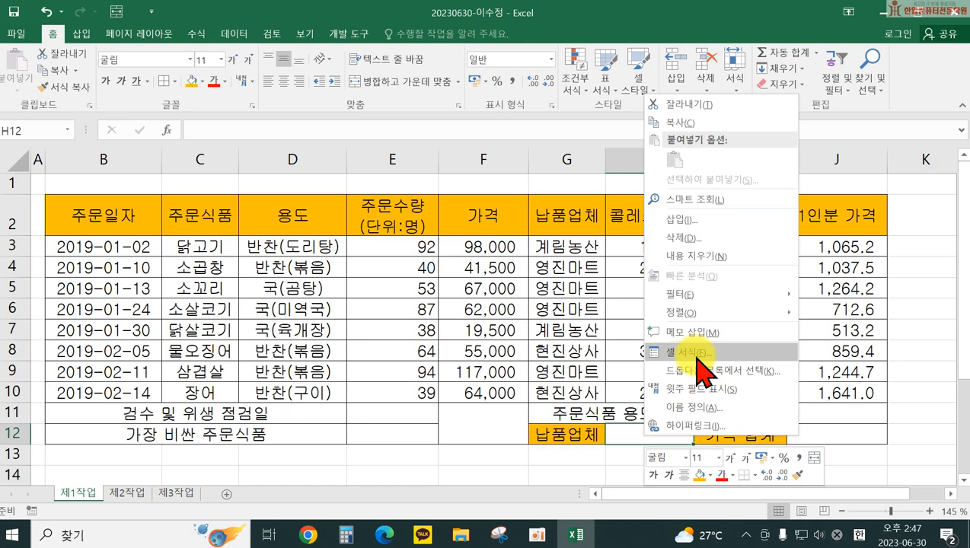
left_click(580, 441)
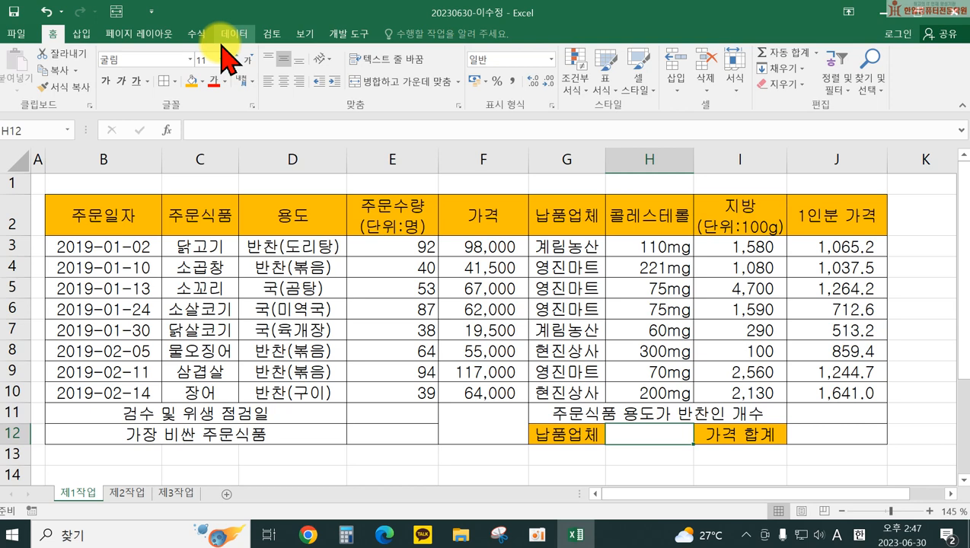
left_click(234, 34)
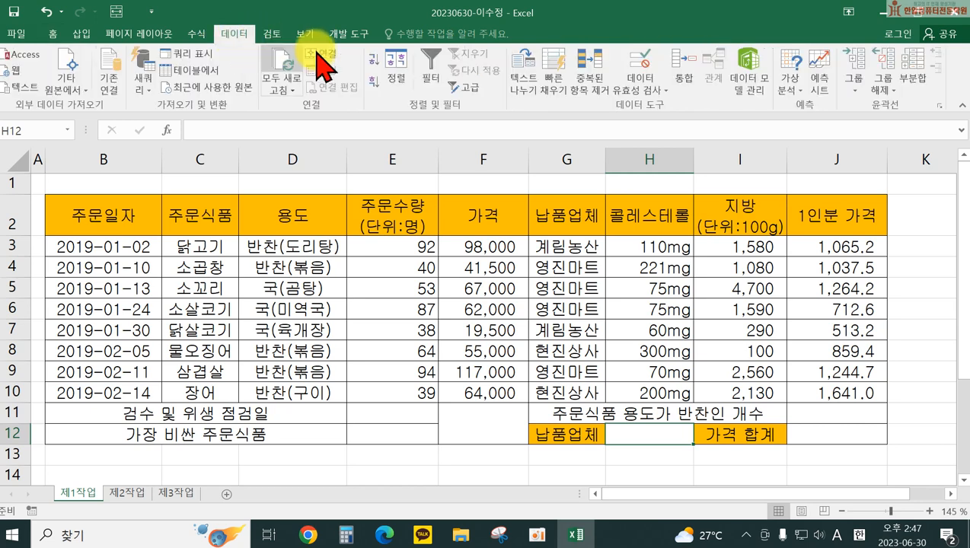
left_click(640, 79)
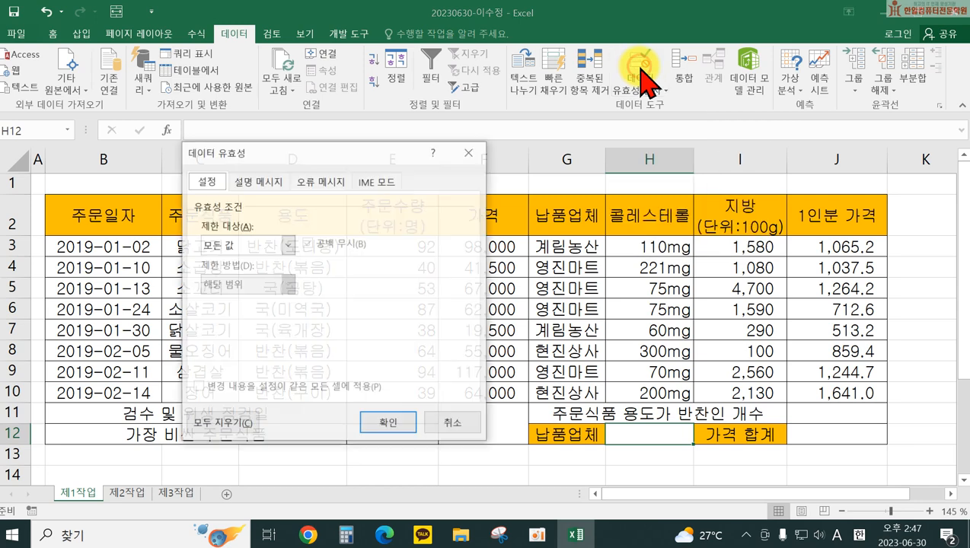
left_click(238, 243)
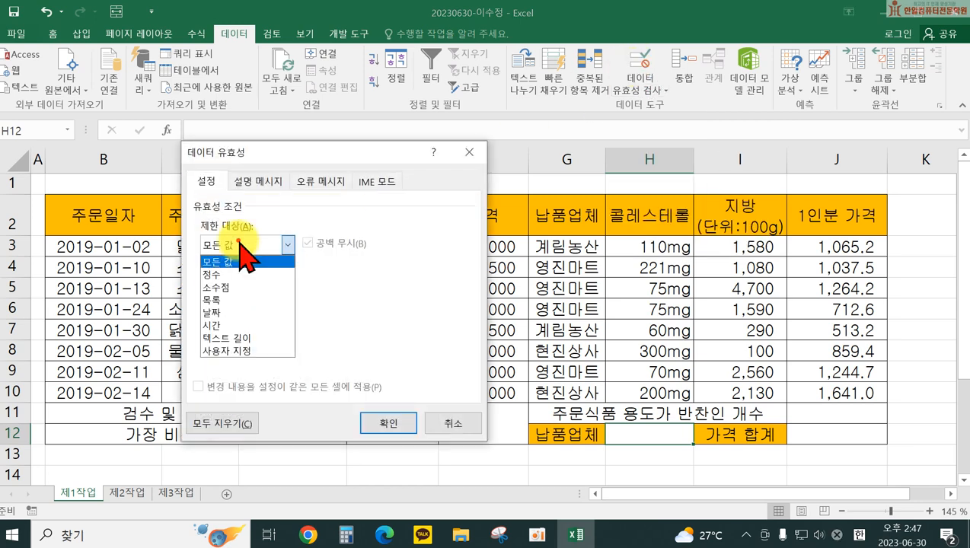
left_click(218, 301)
left_click(224, 323)
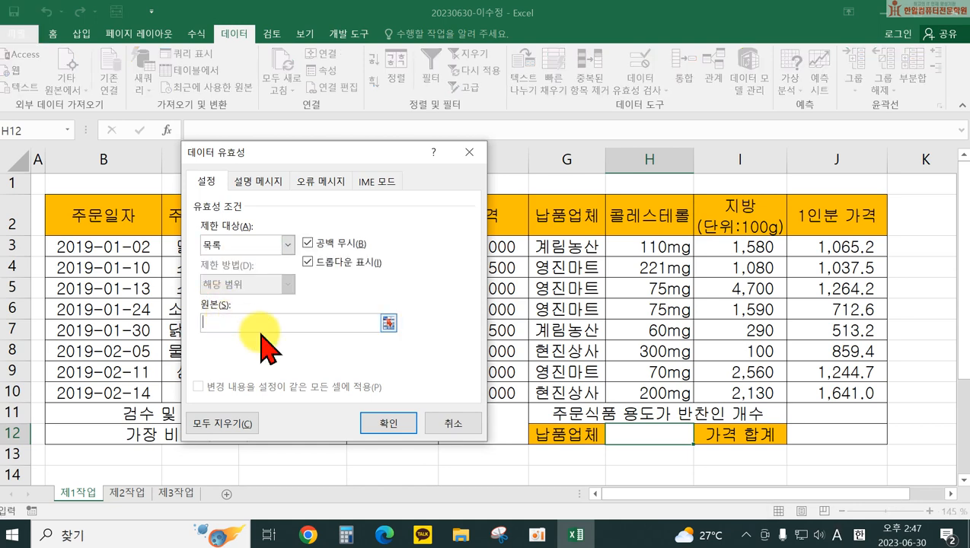
type("rP")
key("BackSpace")
key("BackSpace")
key("Hangul")
type("계림농산,영진ㅁ")
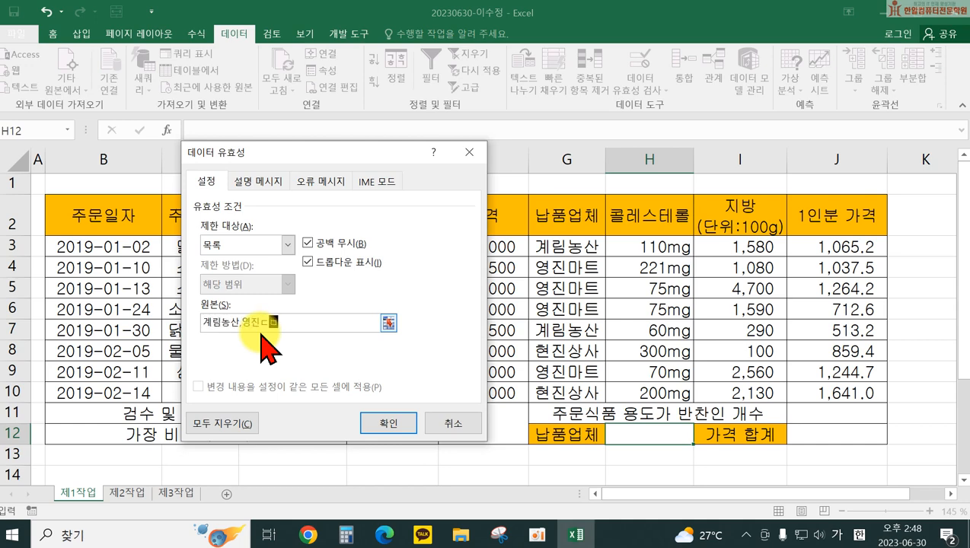
type("마트,혀")
type("현진상사")
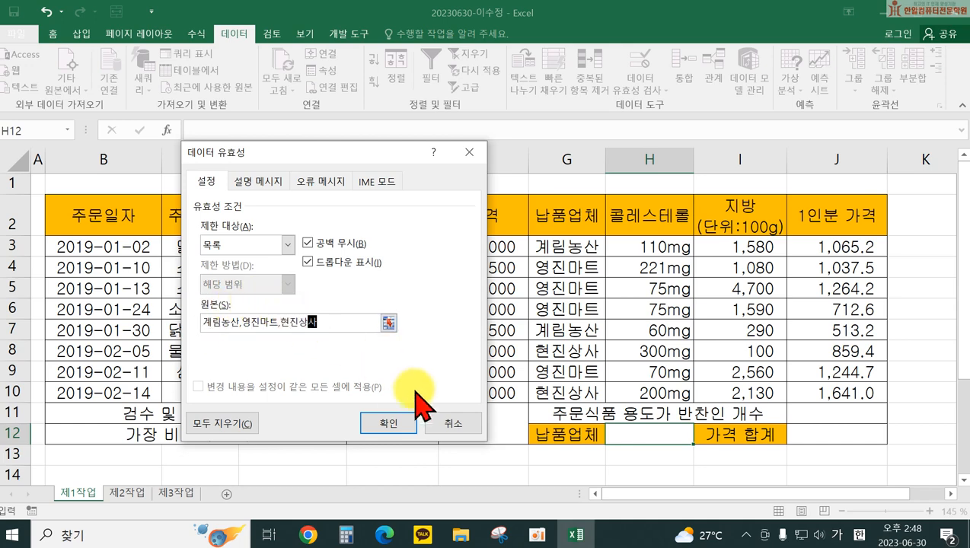
left_click(387, 425)
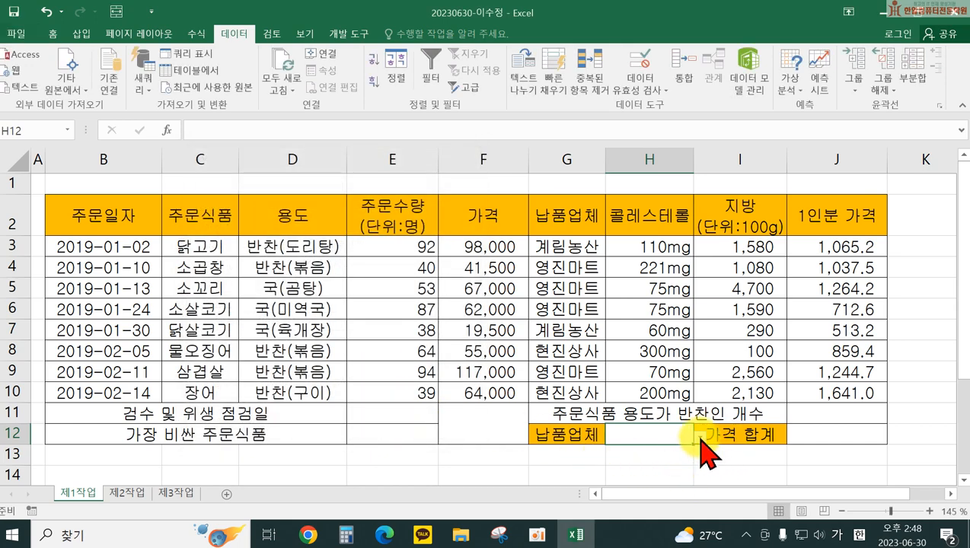
Step: Pick 계림농산 from H12's dropdown and centre-align the cell
left_click(701, 436)
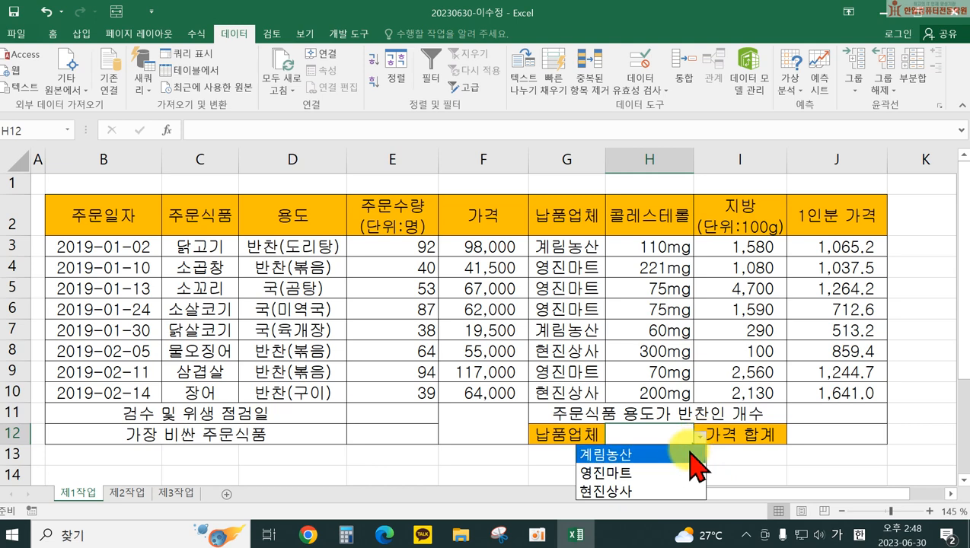
left_click(680, 454)
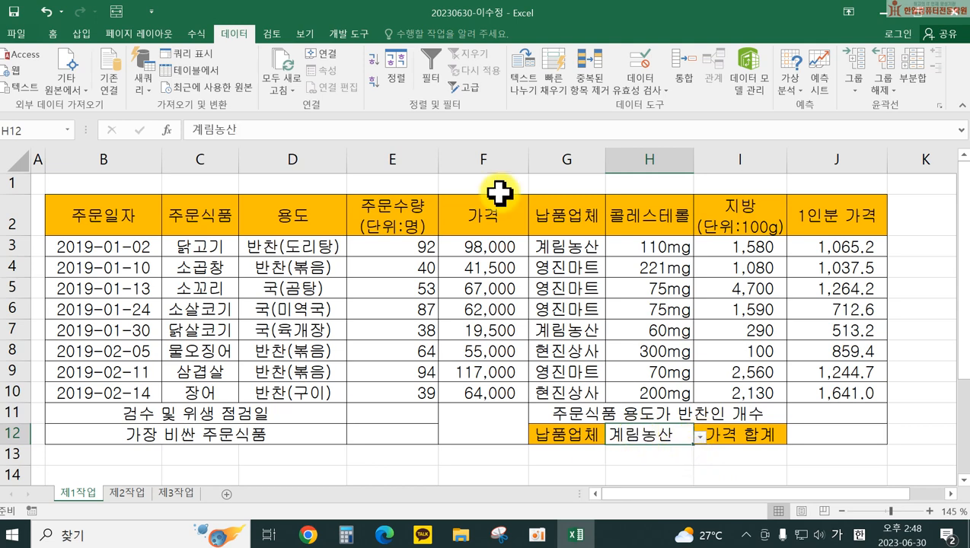
left_click(53, 34)
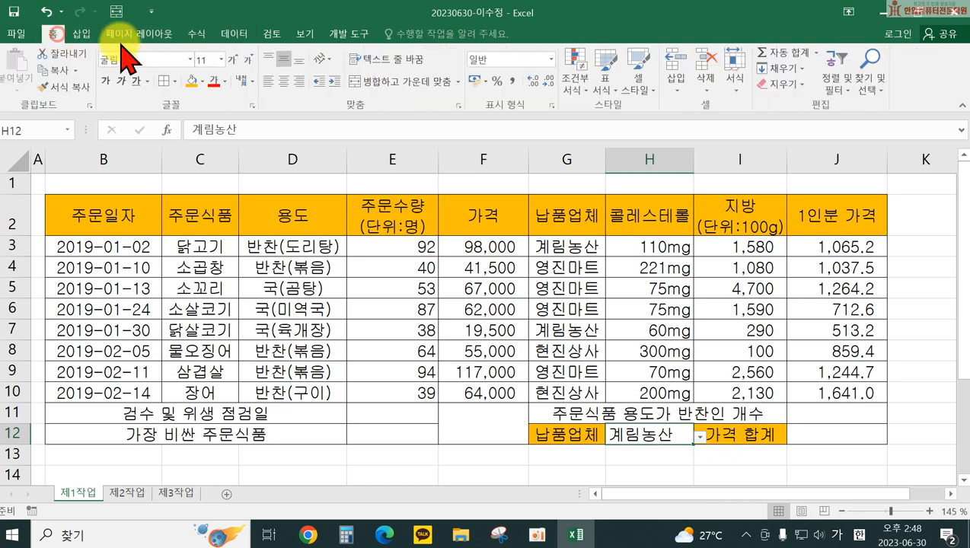
left_click(284, 81)
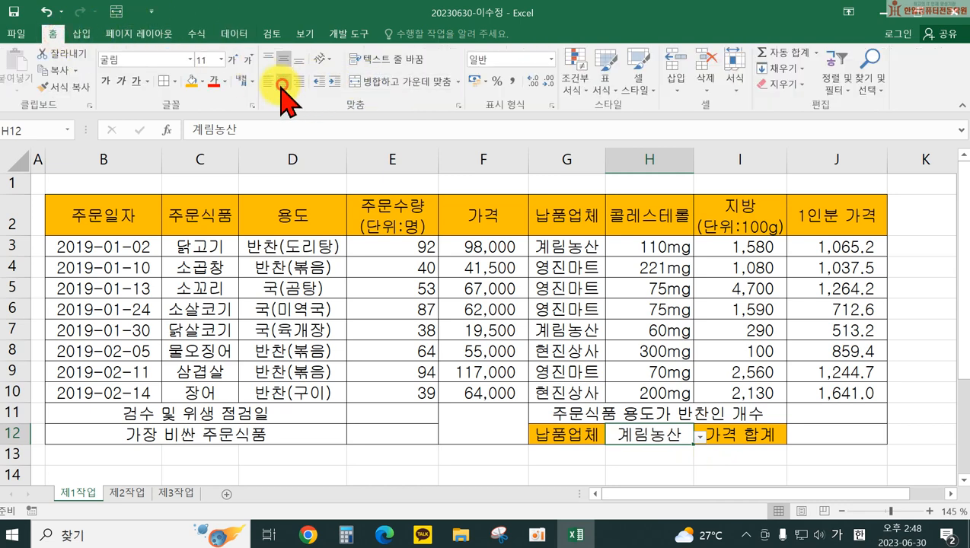
left_click(699, 438)
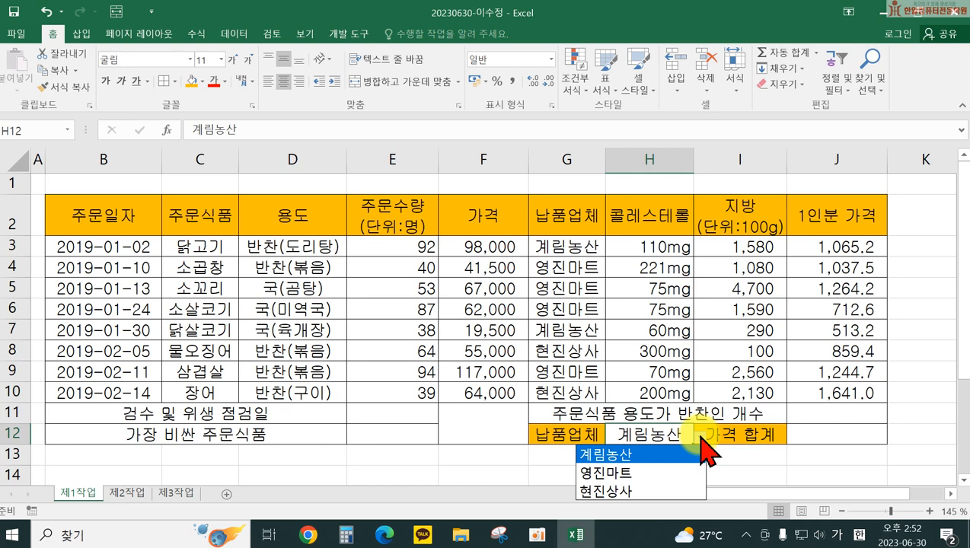
Step: Name C3:C10 주문내역 in the Name Box, then select the cholesterol cells H3:H10
left_click(183, 249)
left_click_drag(183, 248, 188, 387)
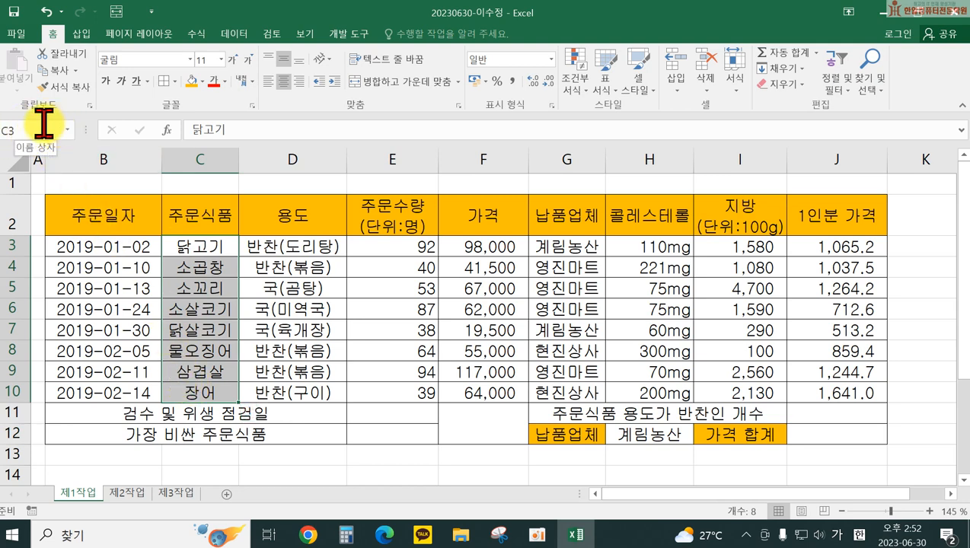
left_click(15, 130)
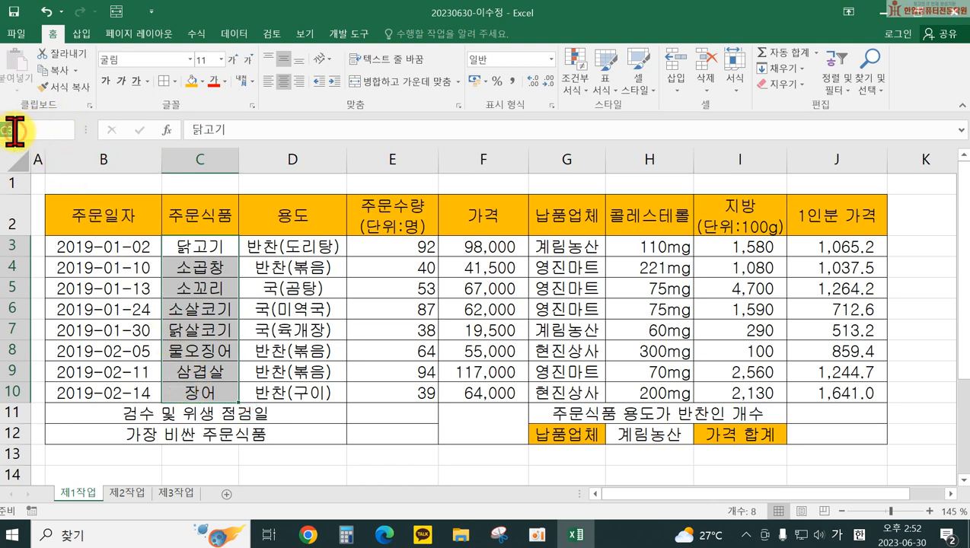
type("주문내역")
key("Return")
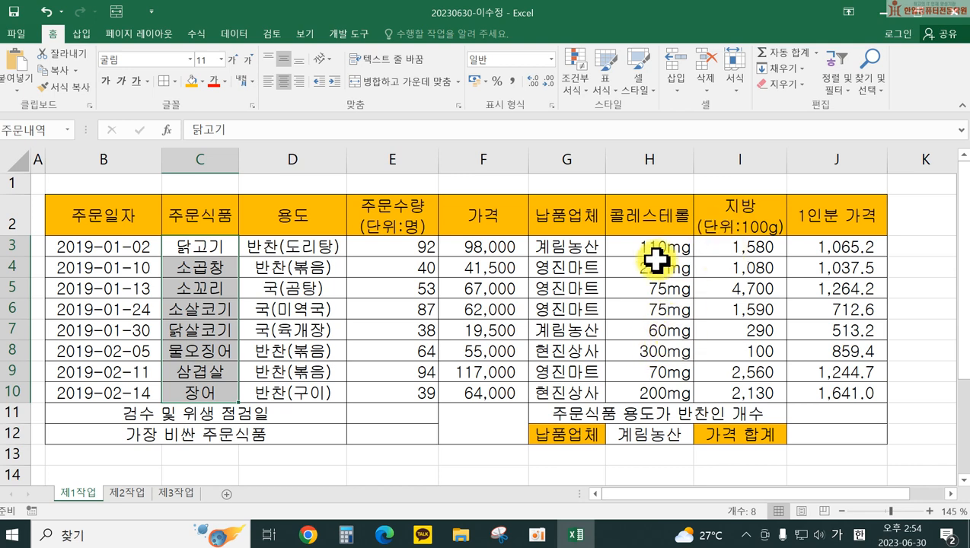
left_click_drag(645, 243, 673, 389)
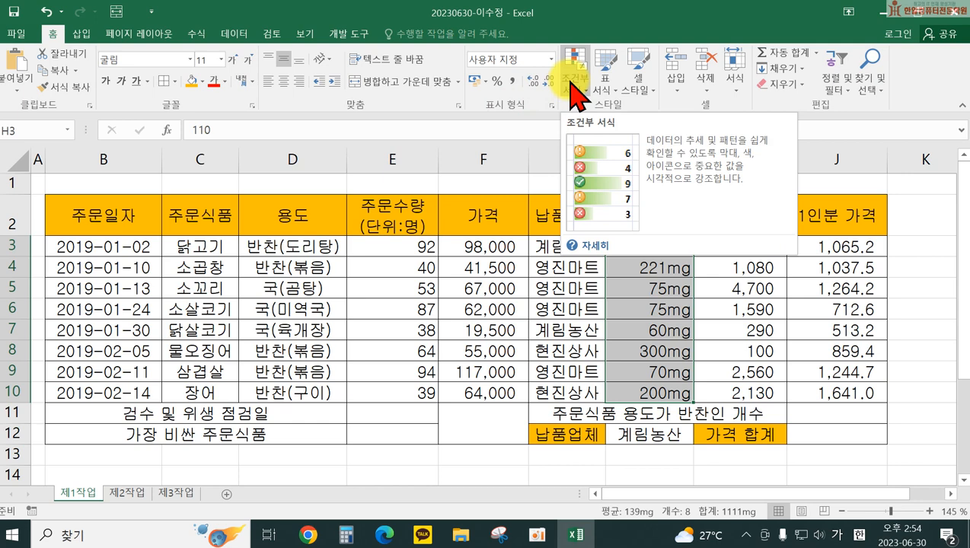
Step: Add an Equal To 75 highlight rule on H3:H10 with a custom blue fill
left_click(571, 84)
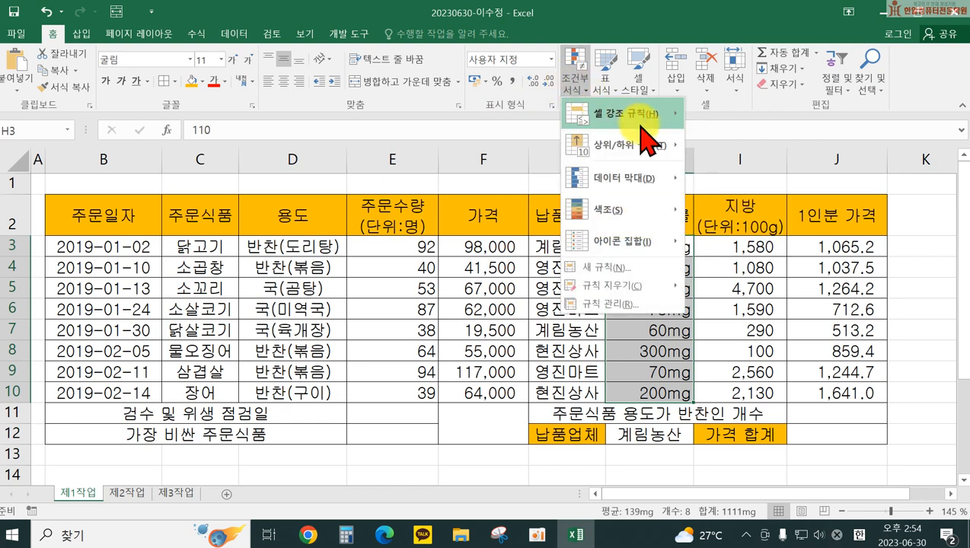
mouse_move(640, 126)
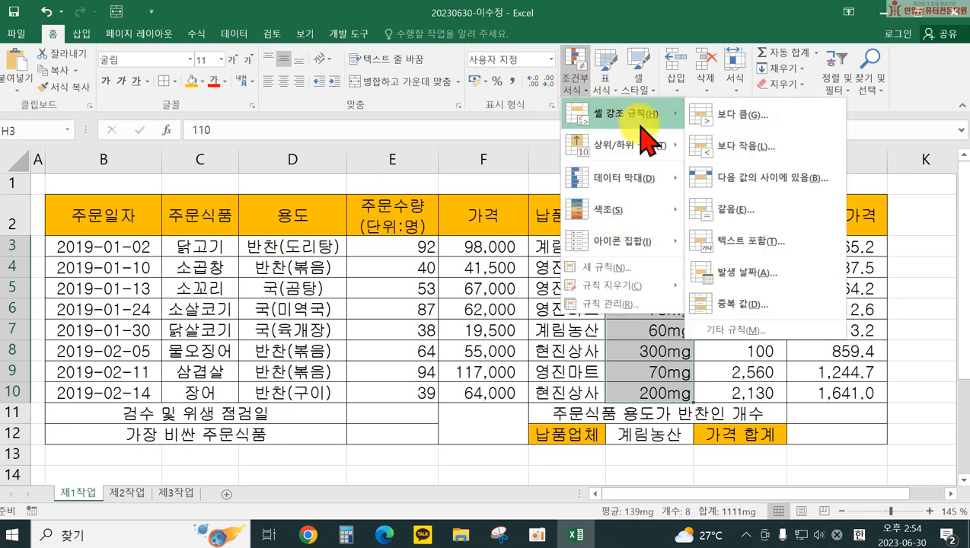
left_click(762, 214)
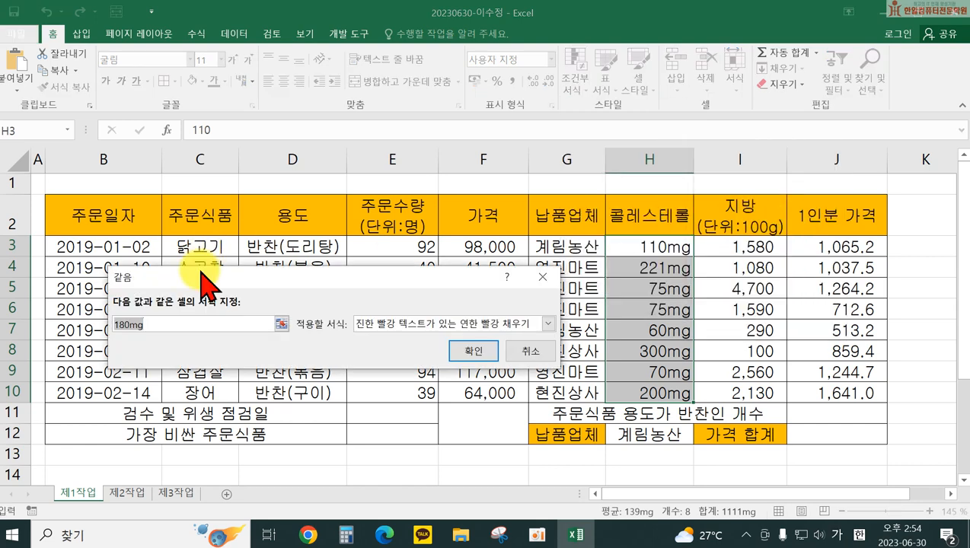
type("75")
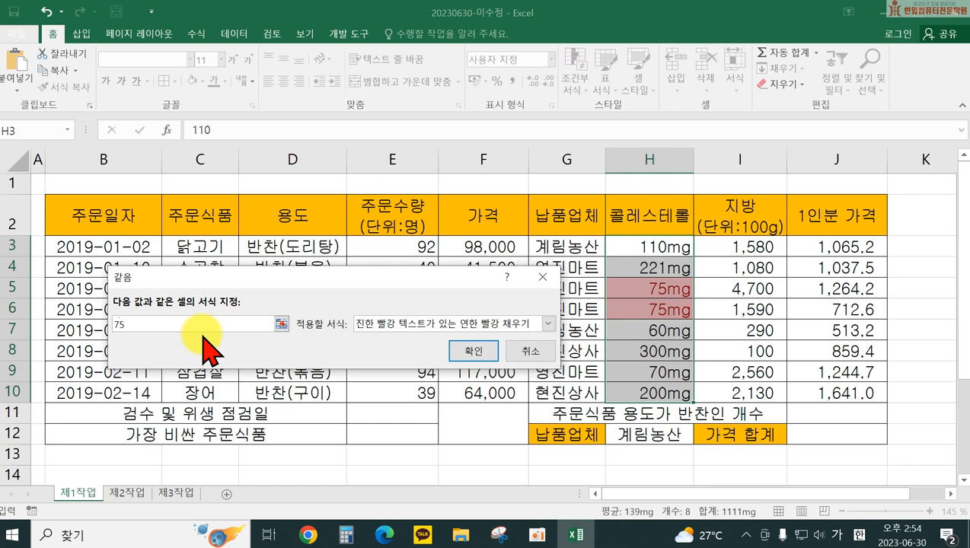
left_click(406, 322)
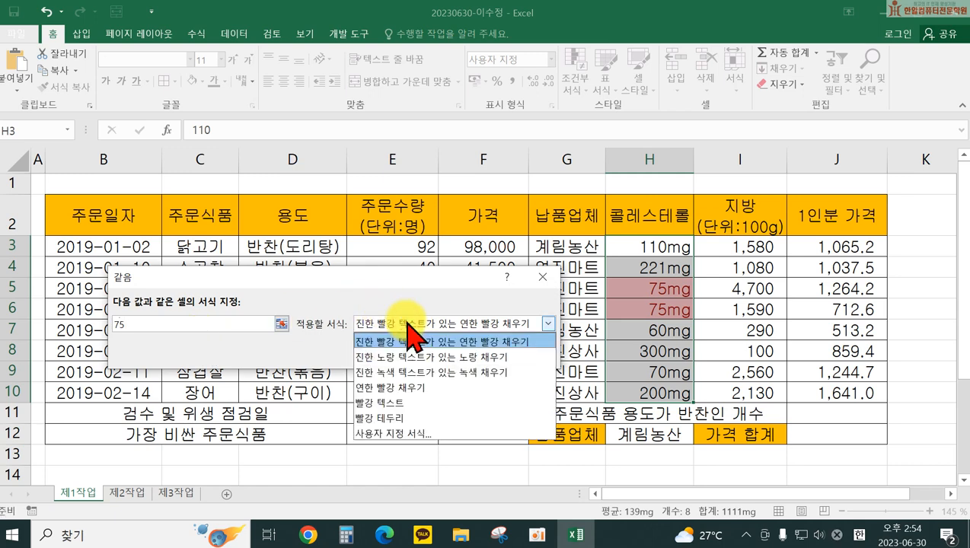
left_click(404, 434)
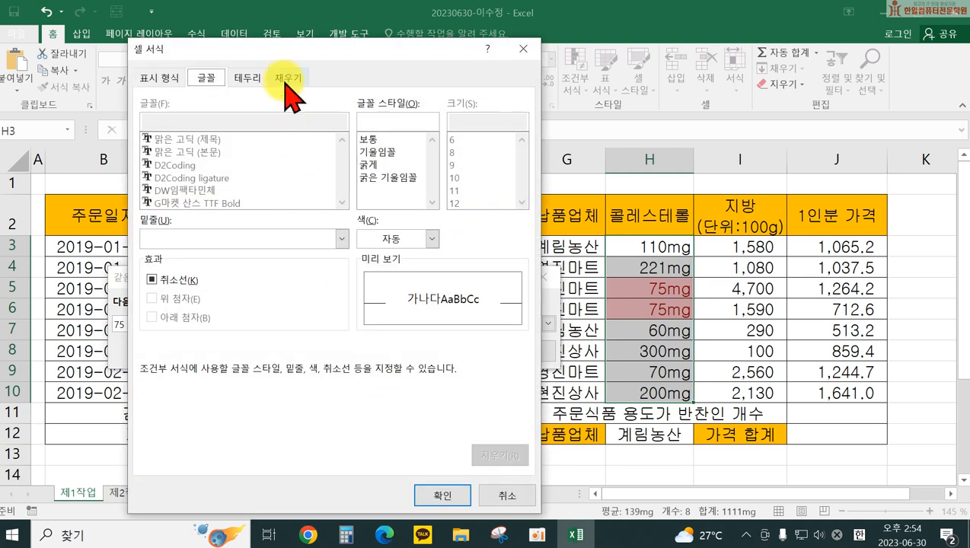
left_click(288, 79)
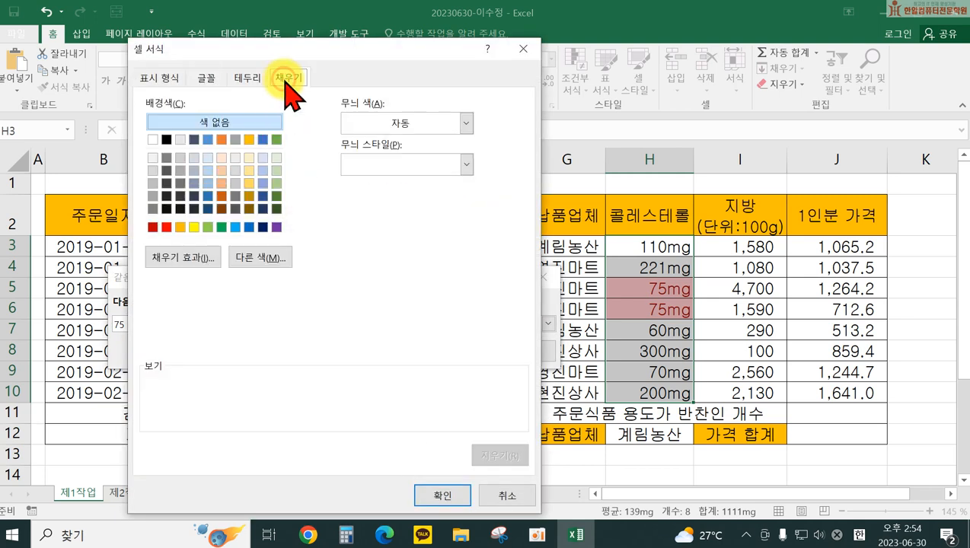
left_click(250, 226)
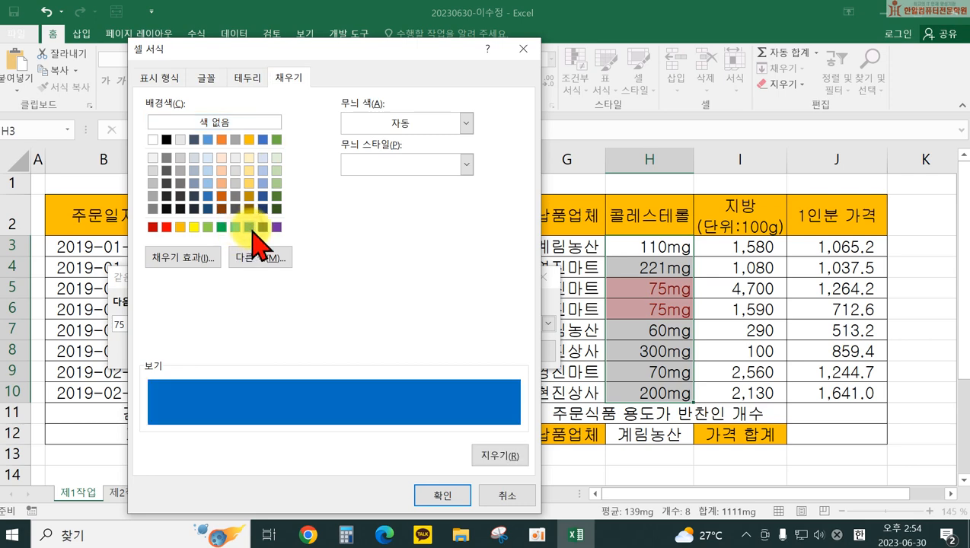
left_click(440, 498)
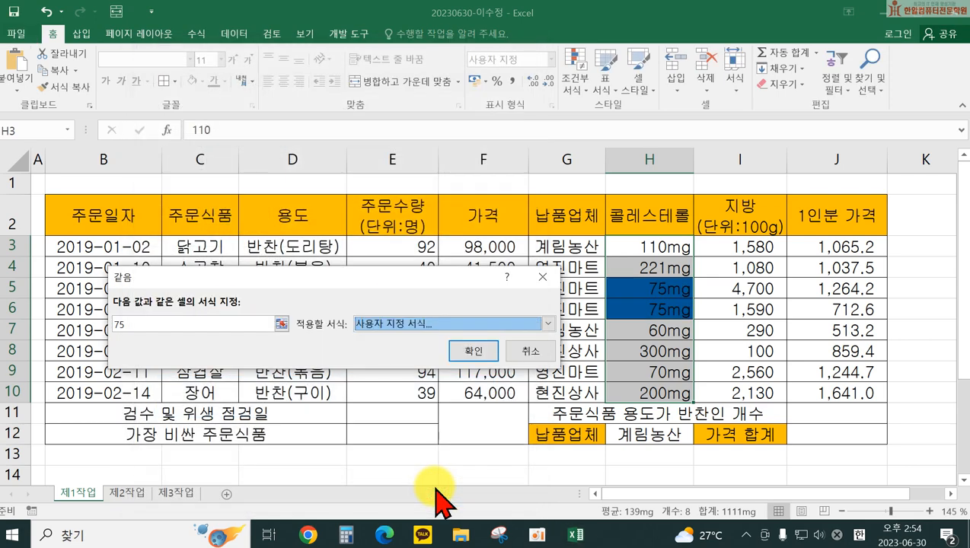
left_click(472, 352)
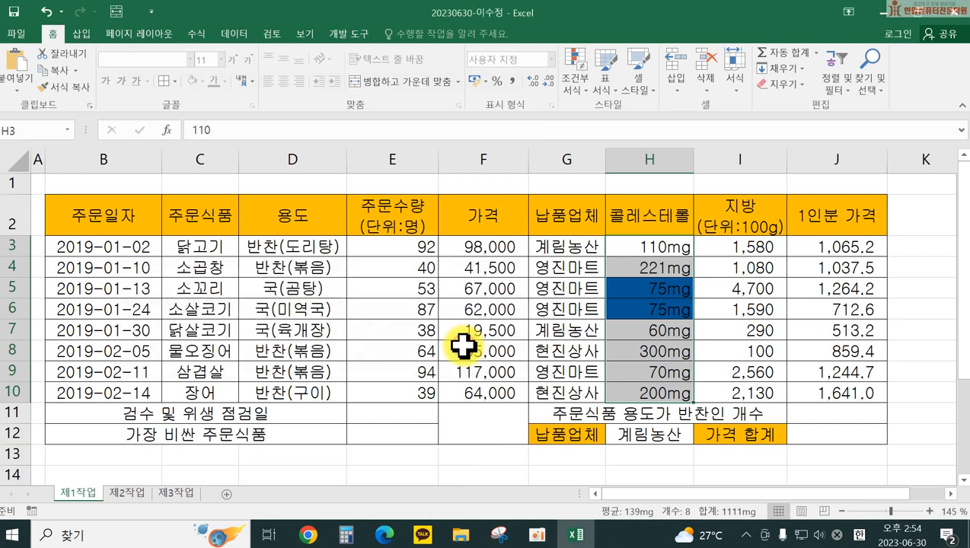
left_click(785, 327)
left_click(836, 308)
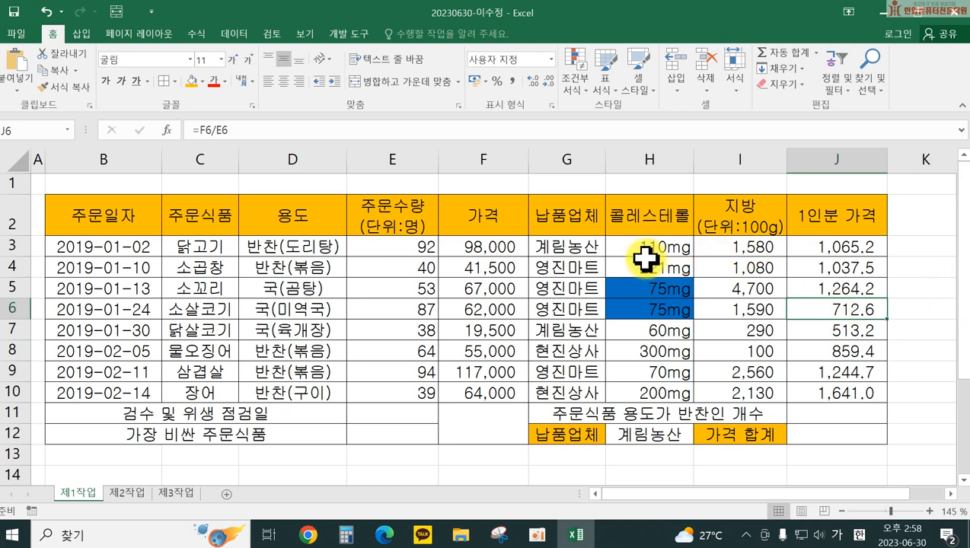
Step: Select the data rows B3:J10 and open Conditional Formatting
left_click_drag(106, 244, 833, 388)
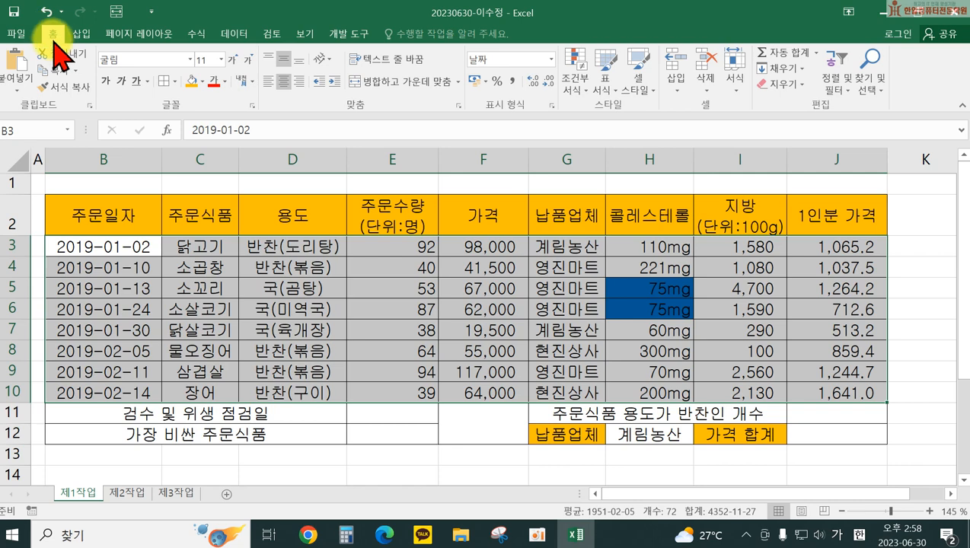
left_click(571, 82)
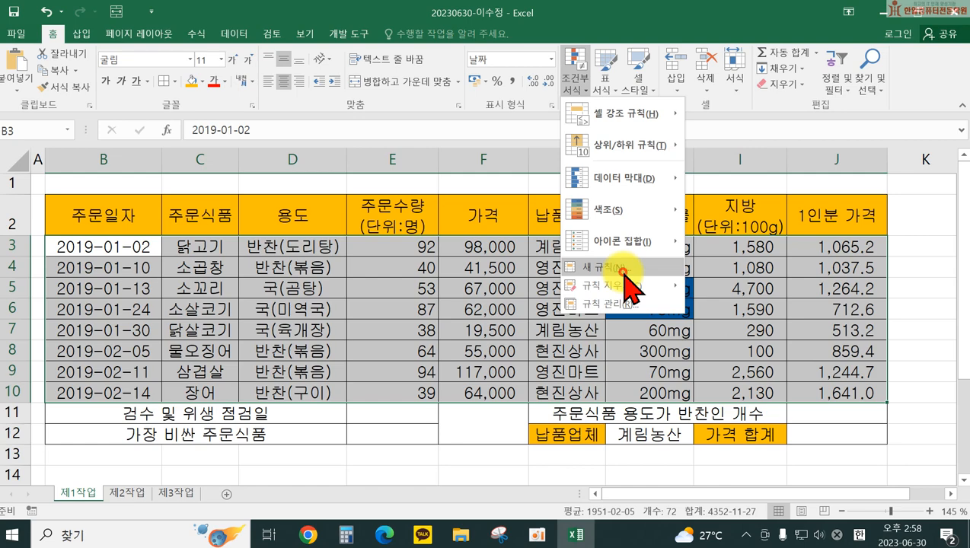
Step: Create a formula rule =$H3<=75 that colours matching rows' font red
left_click(622, 271)
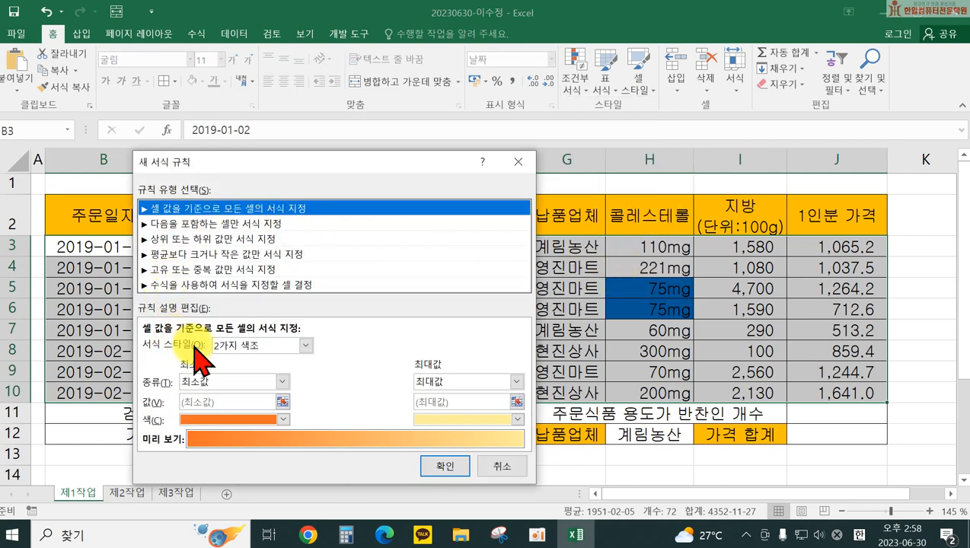
left_click(214, 286)
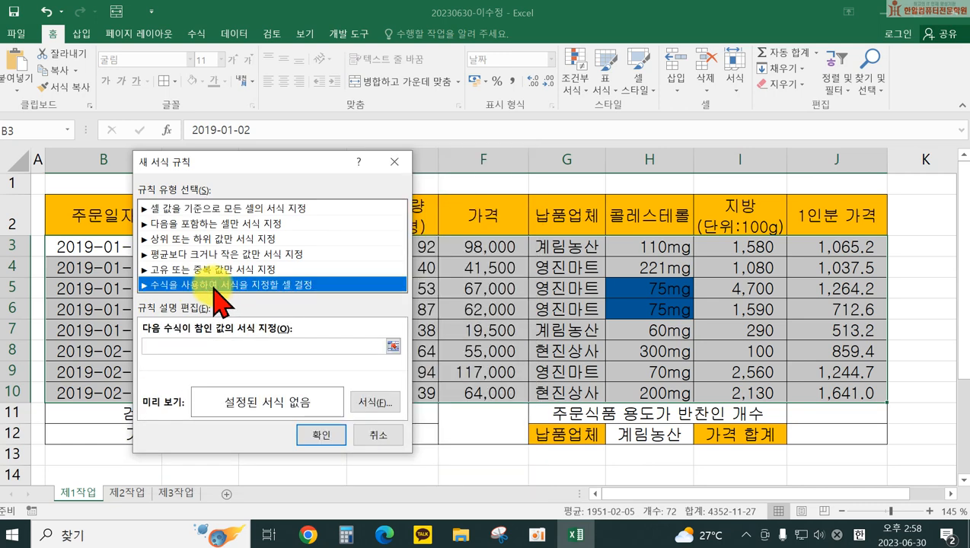
left_click(195, 345)
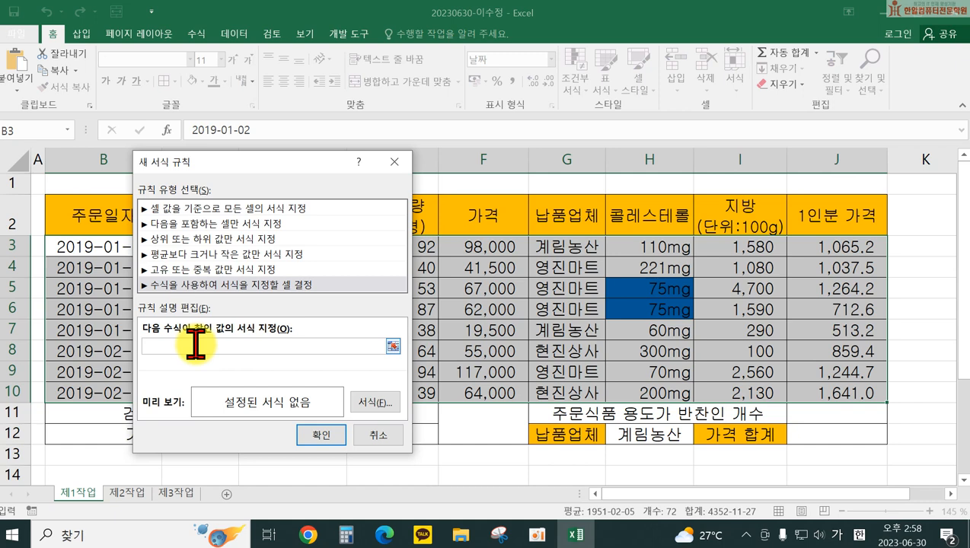
left_click_drag(303, 163, 279, 166)
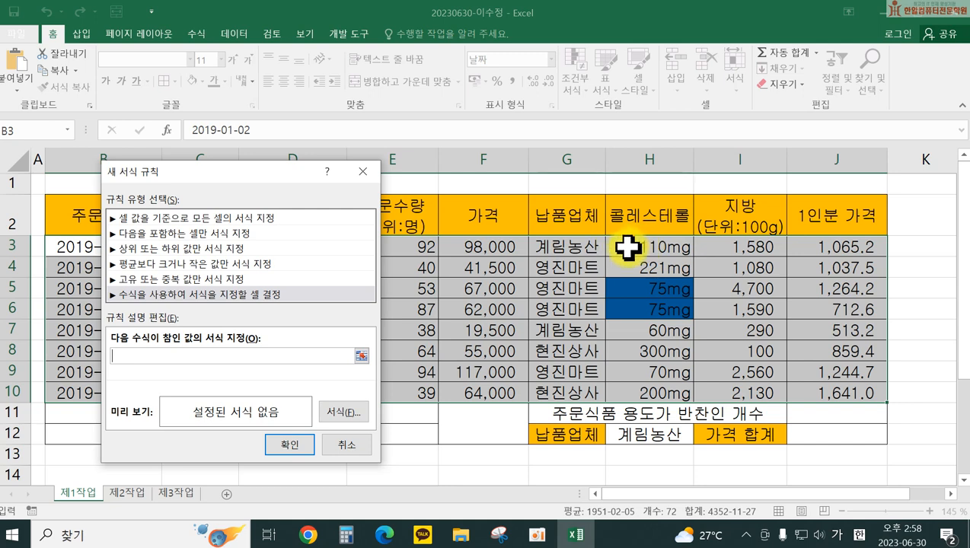
left_click(626, 248)
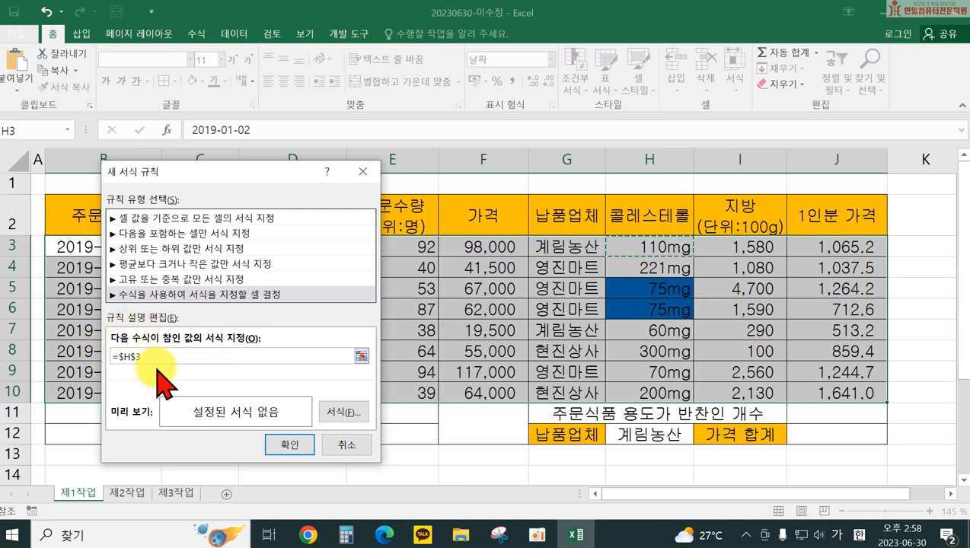
key("F4")
key("F4")
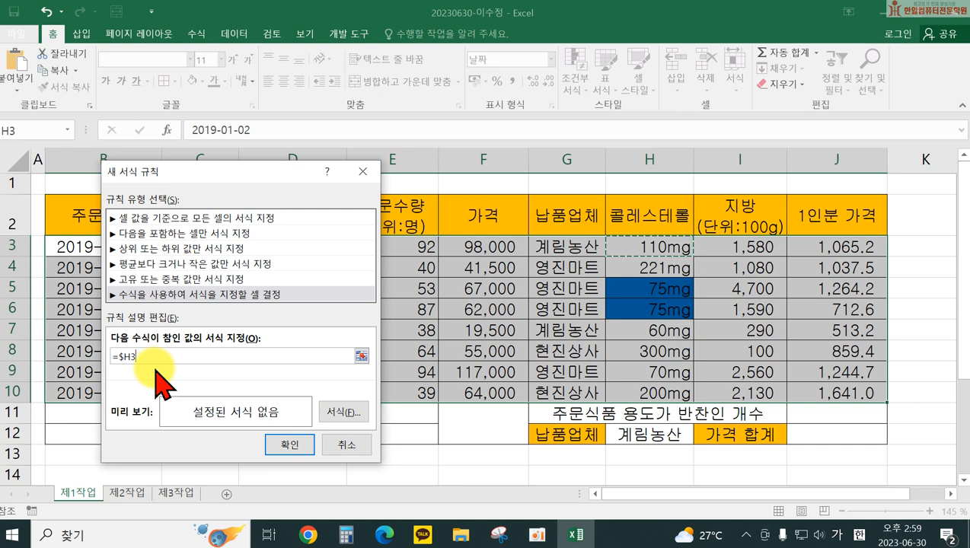
type("<")
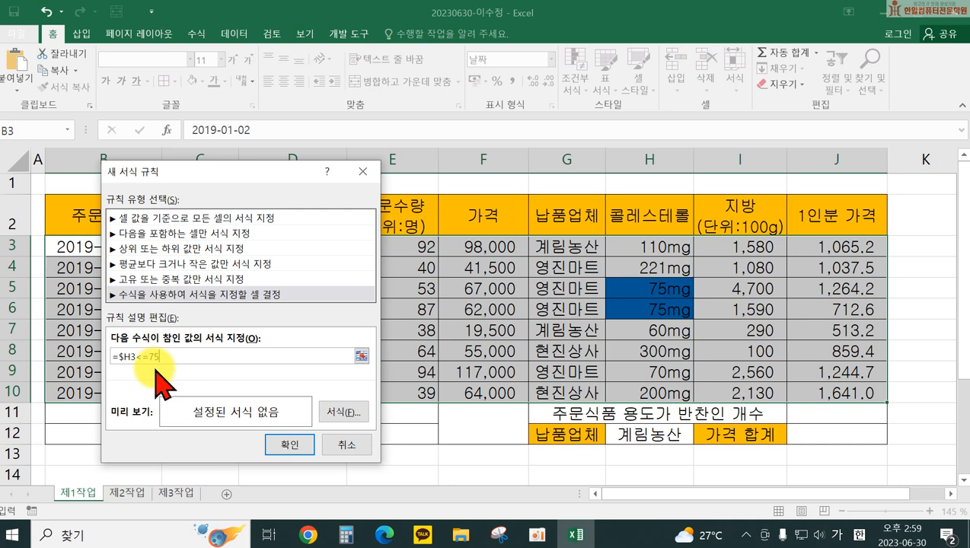
type("=75")
left_click(343, 412)
left_click(207, 78)
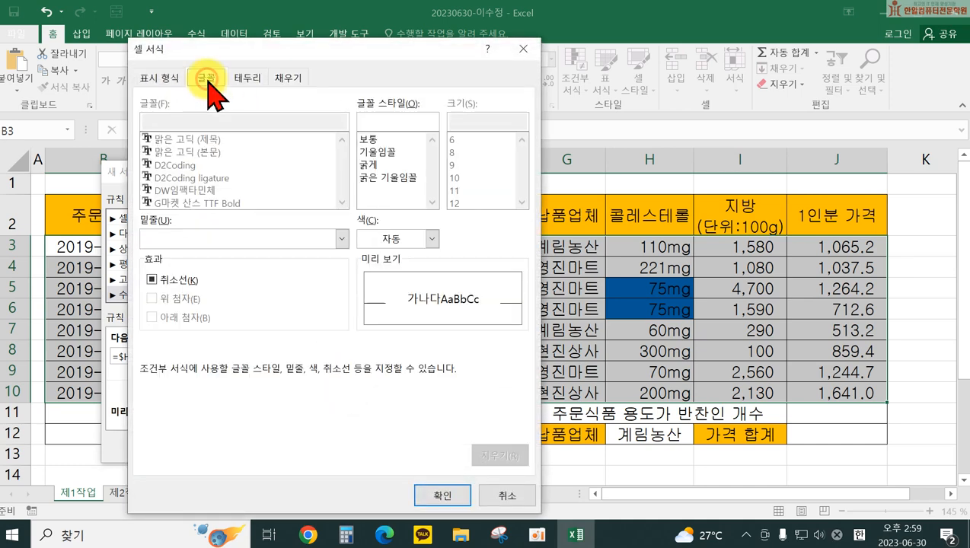
left_click(372, 238)
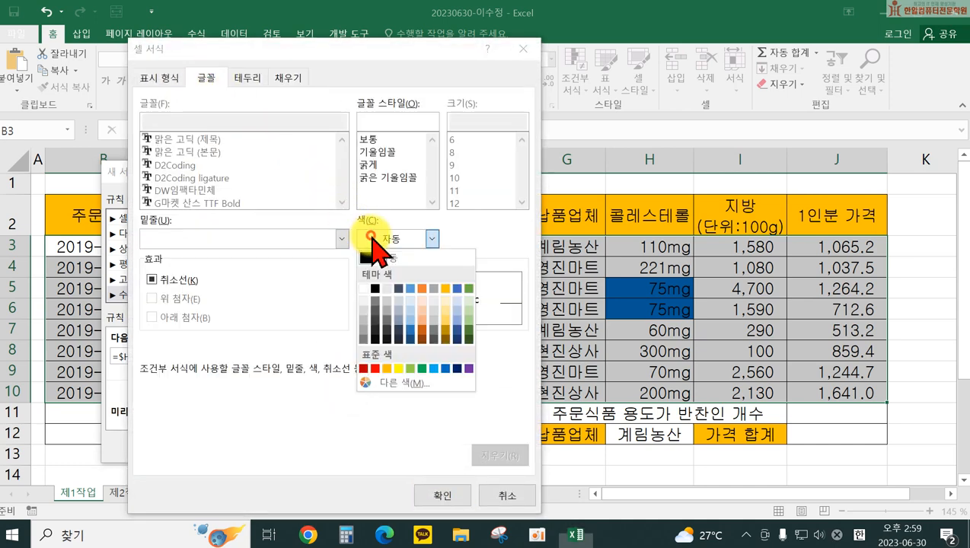
left_click(374, 369)
left_click(442, 496)
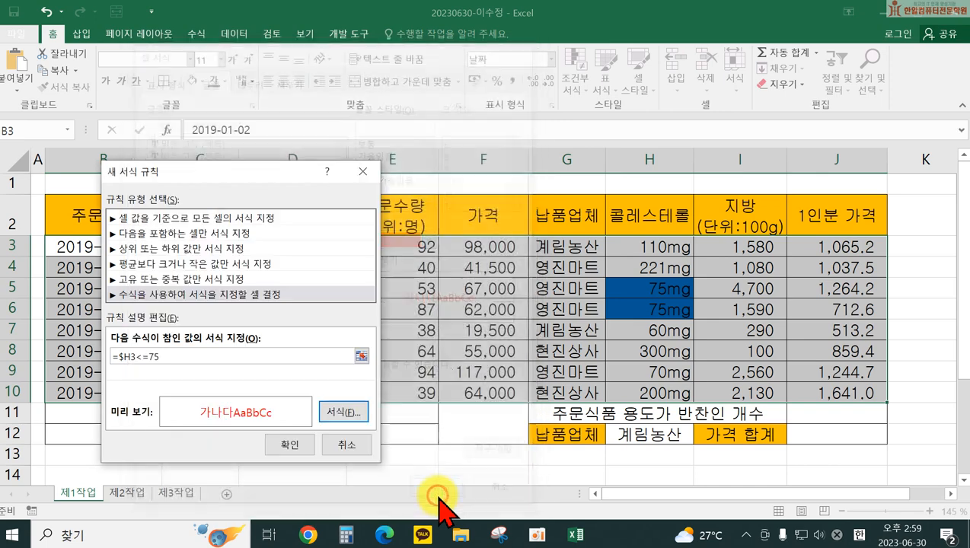
left_click(300, 443)
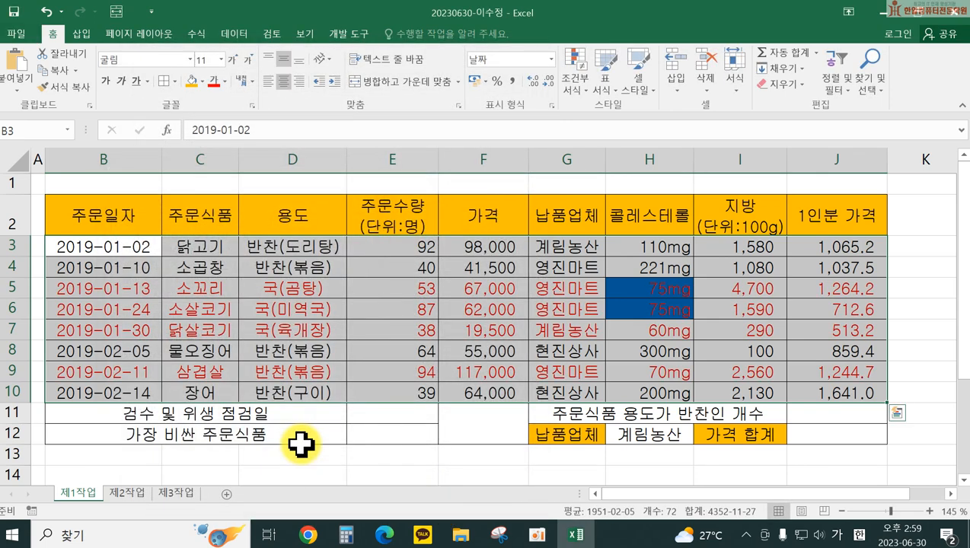
Step: Review the formula rule in the Rules Manager, then select the prices J3:J10
left_click(575, 76)
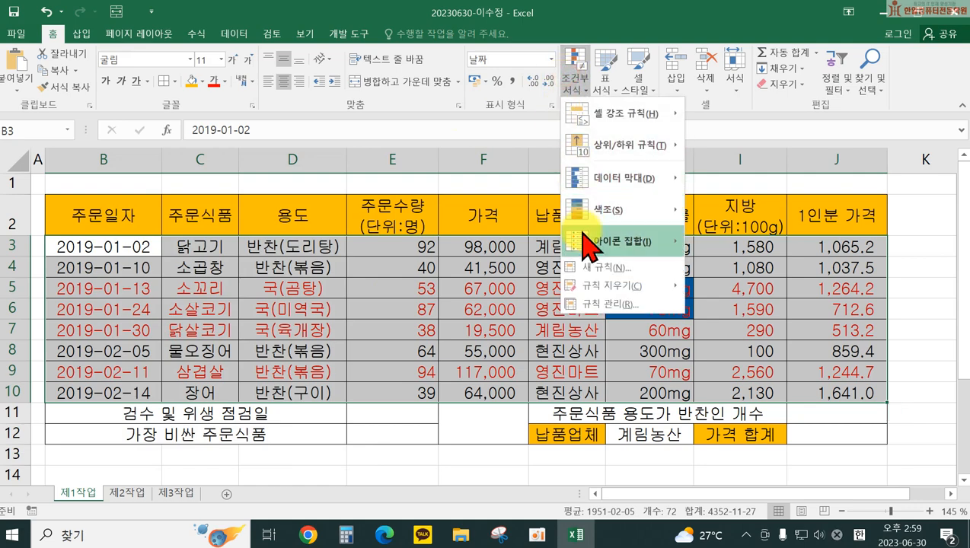
left_click(600, 305)
left_click(104, 263)
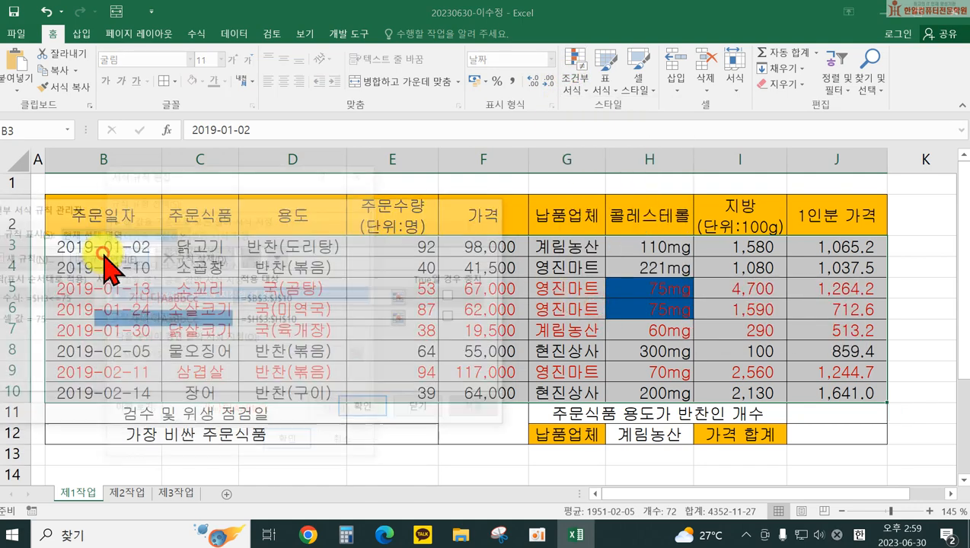
left_click_drag(246, 172, 345, 142)
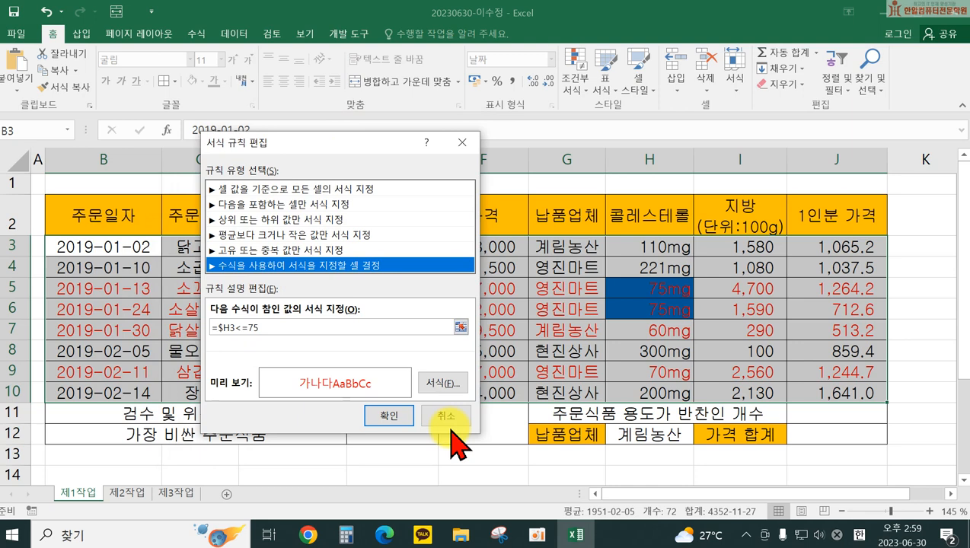
left_click(450, 412)
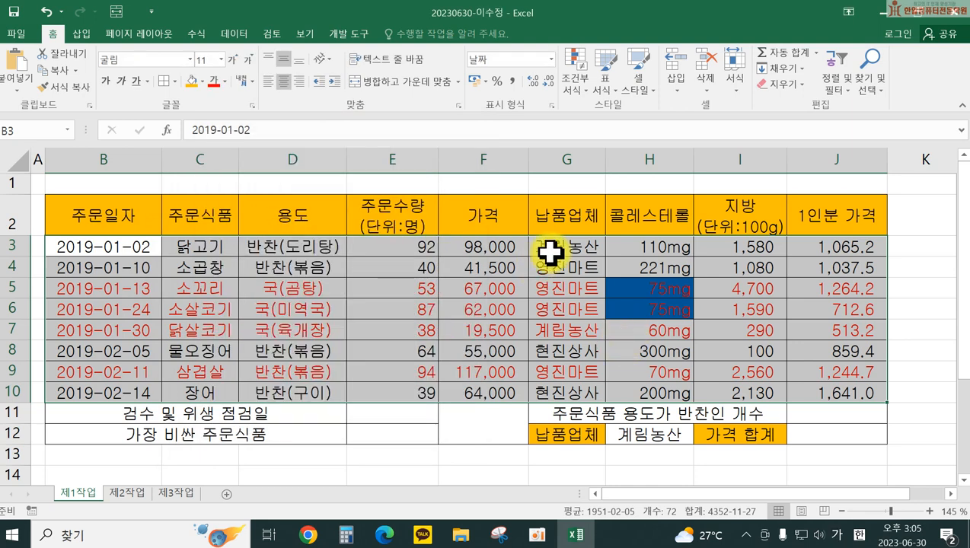
left_click_drag(837, 249, 862, 389)
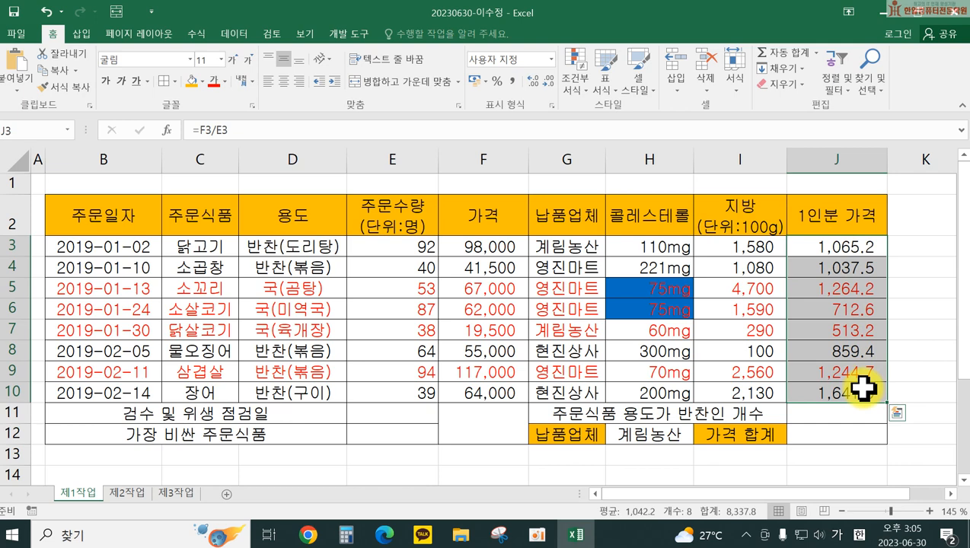
Step: Apply green gradient data bars to J3:J10
left_click(577, 73)
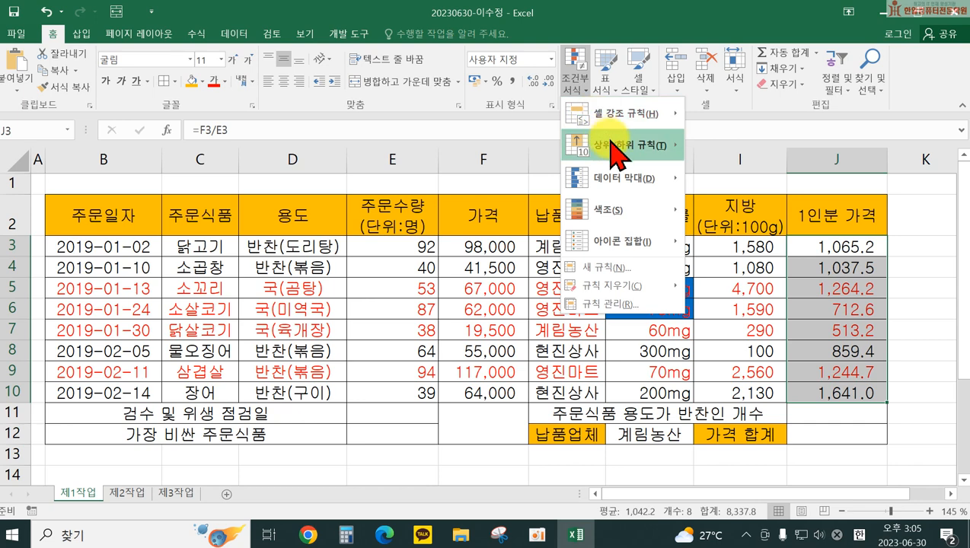
mouse_move(623, 173)
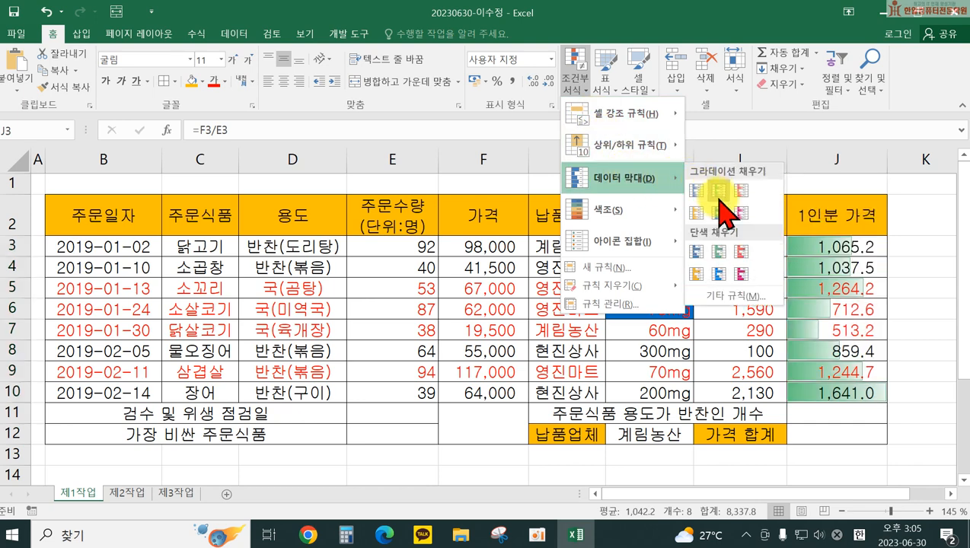
left_click(718, 193)
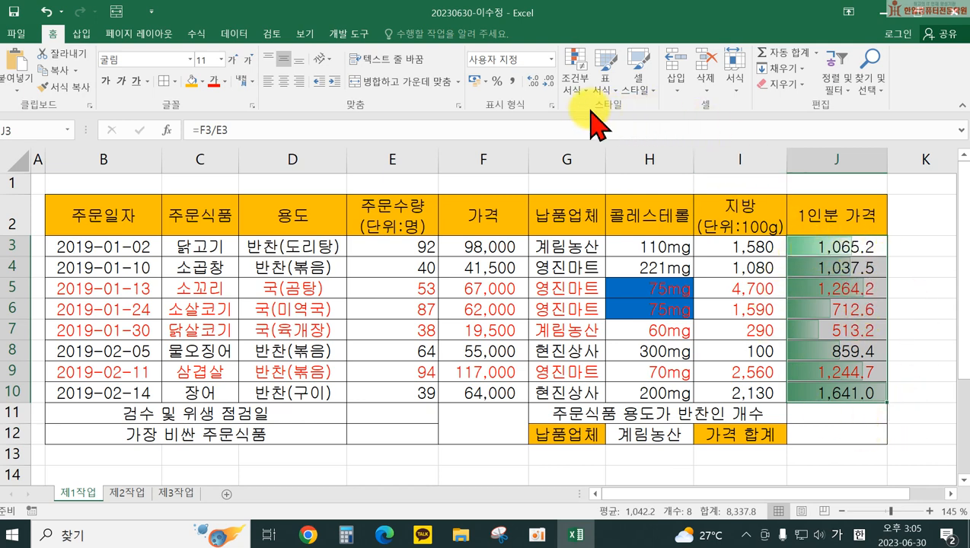
Step: Edit the data bar rule to Lowest/Highest Value min and max with No Border
left_click(573, 90)
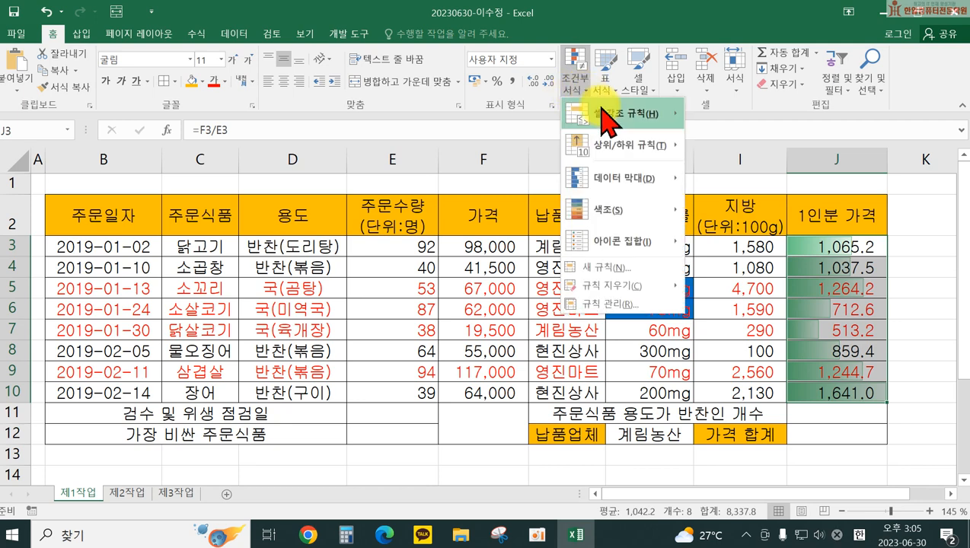
left_click(653, 306)
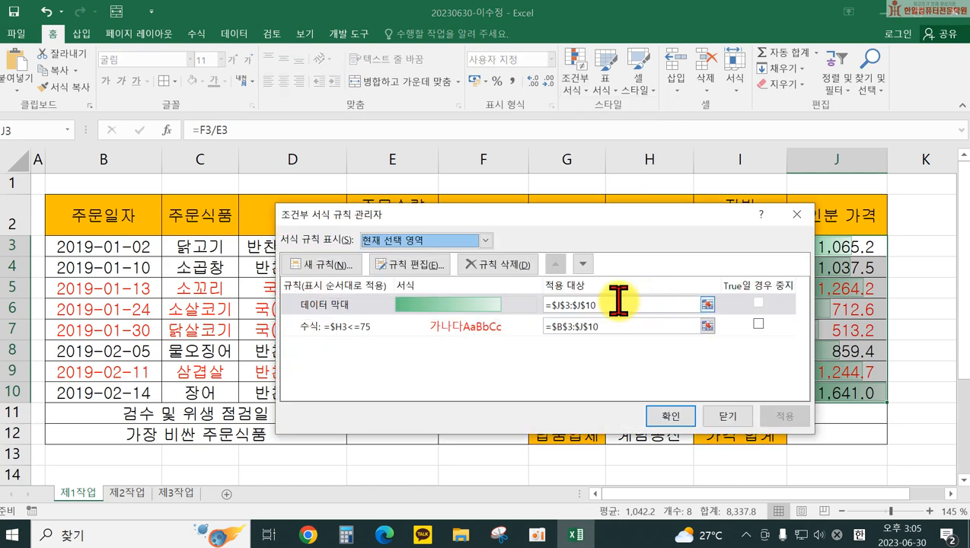
left_click(452, 308)
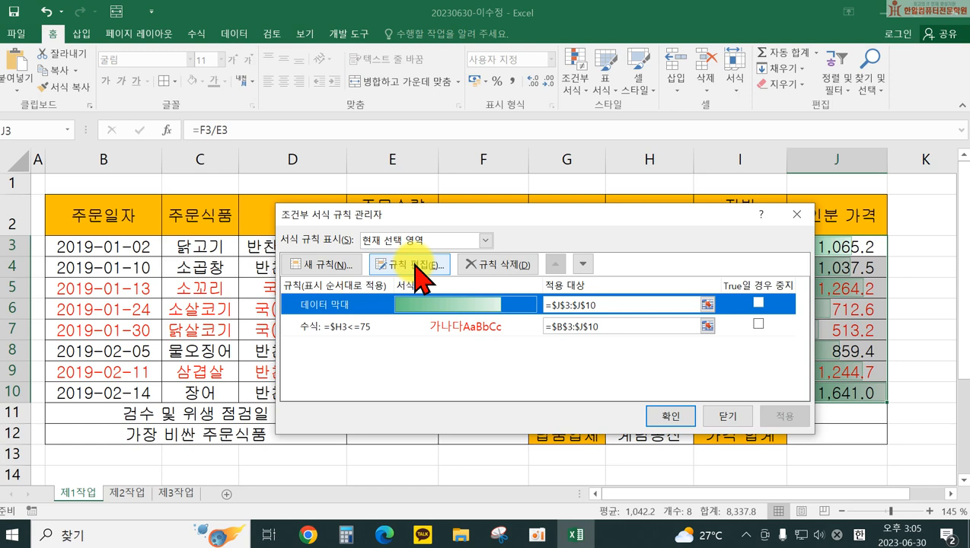
left_click(415, 264)
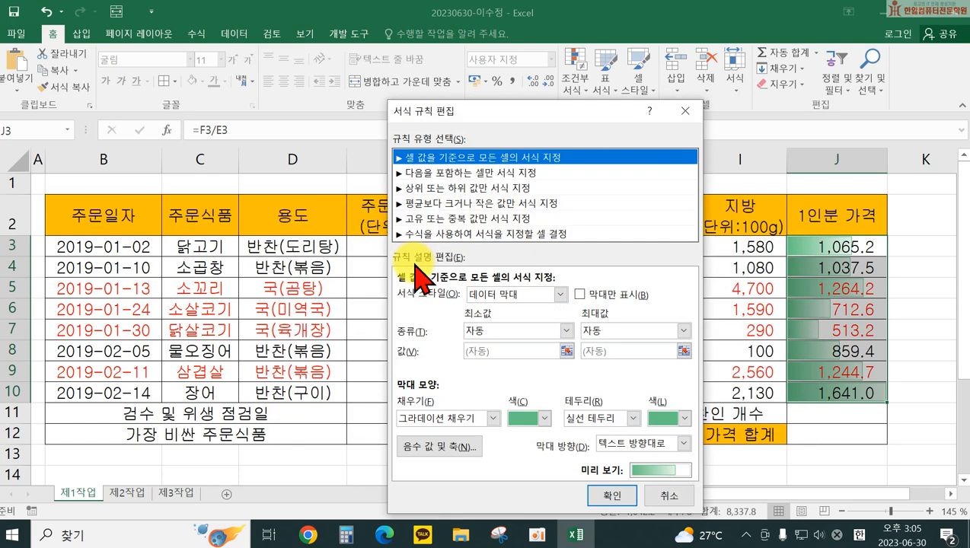
left_click(542, 327)
left_click(526, 352)
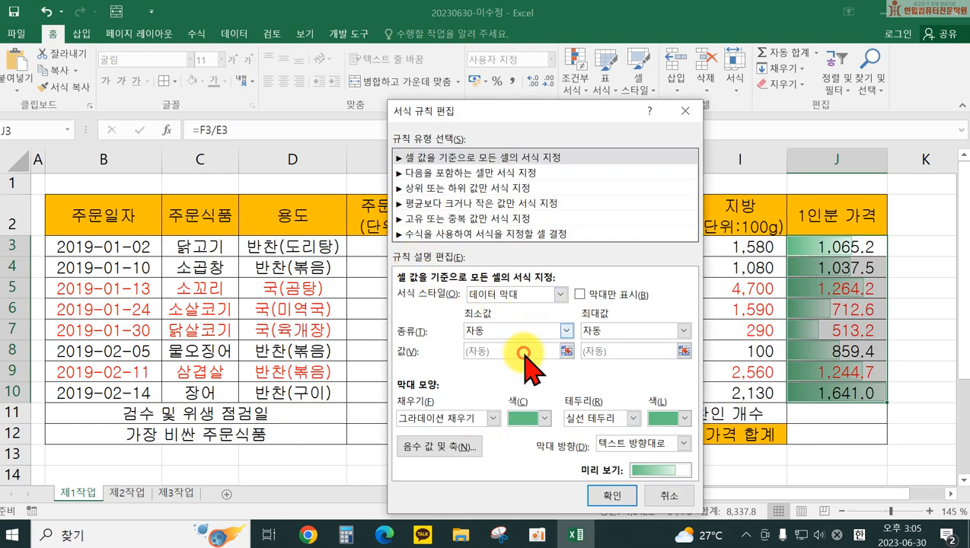
left_click(602, 334)
left_click(602, 349)
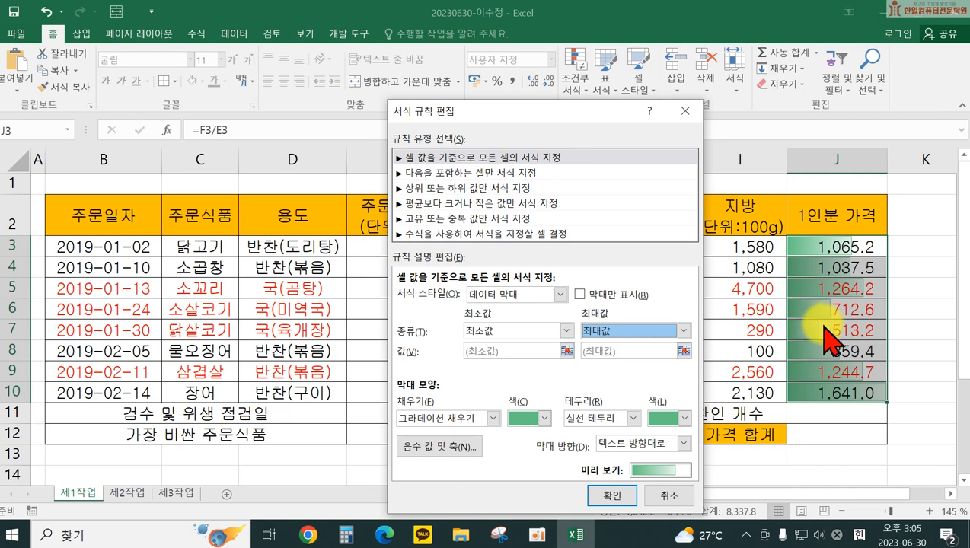
left_click(613, 418)
left_click(607, 432)
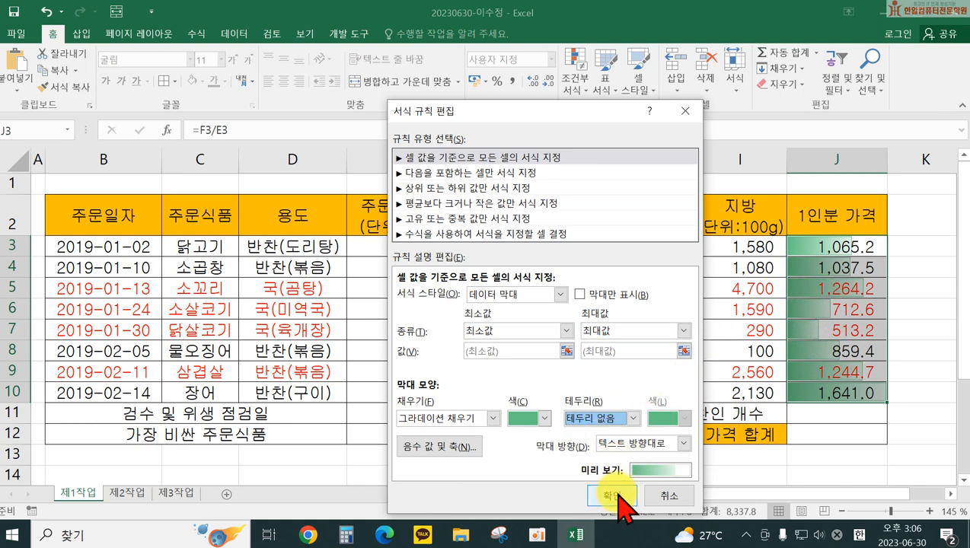
left_click(618, 499)
left_click(677, 415)
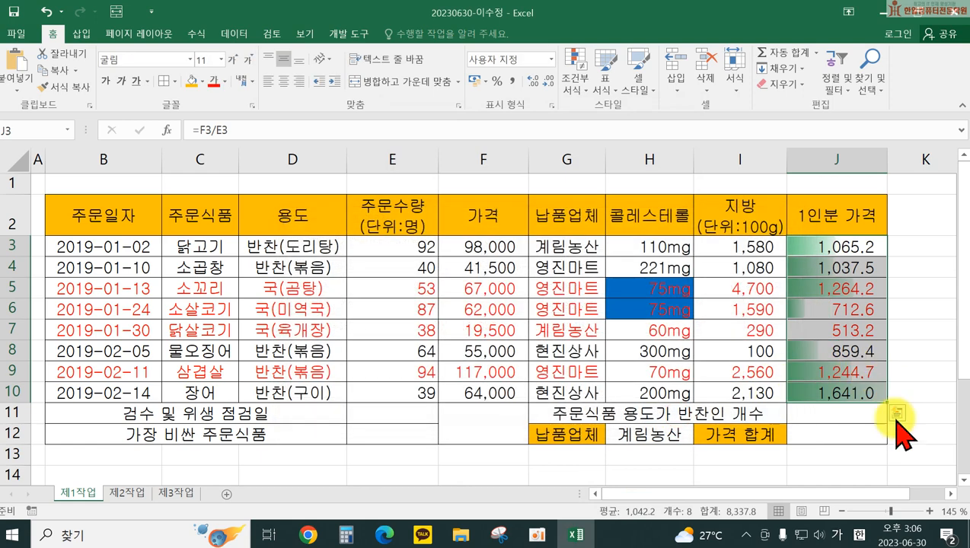
left_click(742, 453)
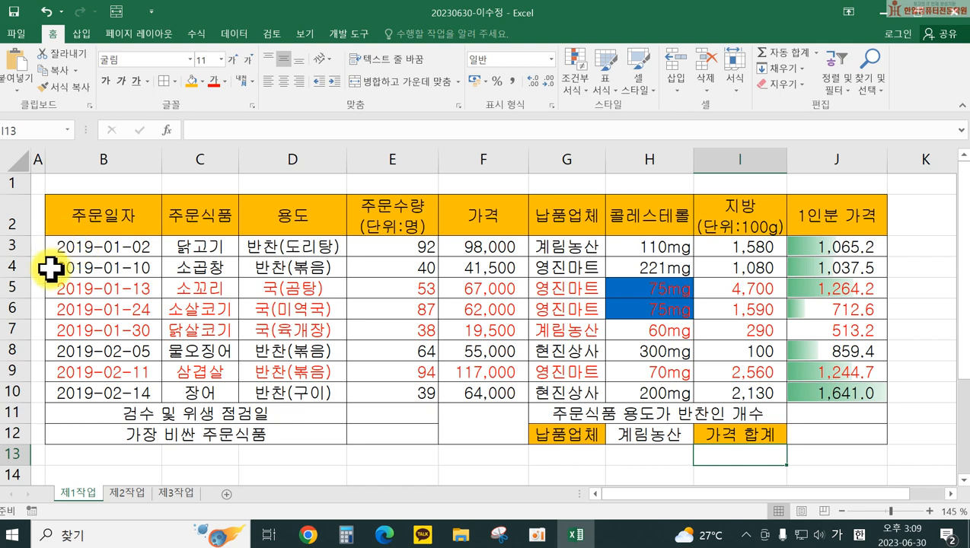
Step: Open the Custom number format for the order dates B3:B10
left_click_drag(71, 247, 86, 390)
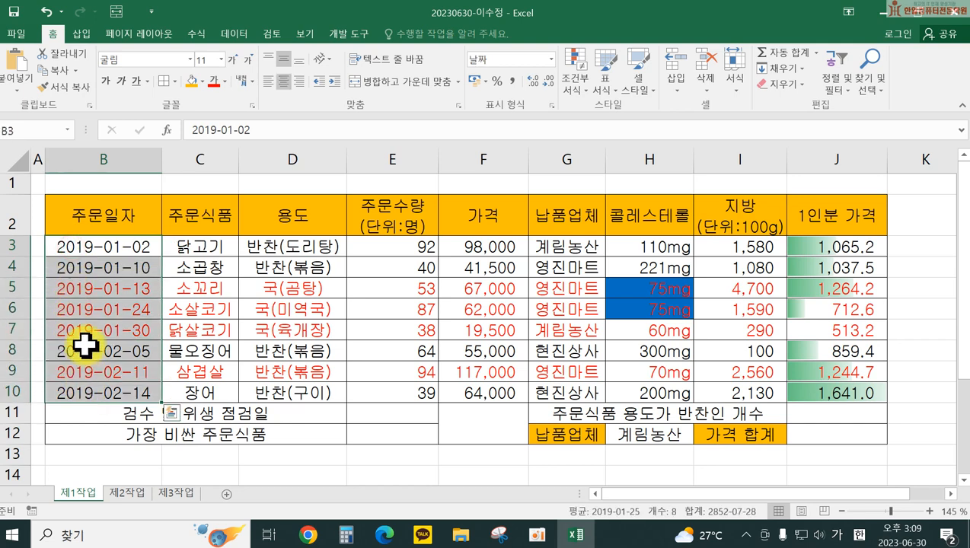
right_click(83, 346)
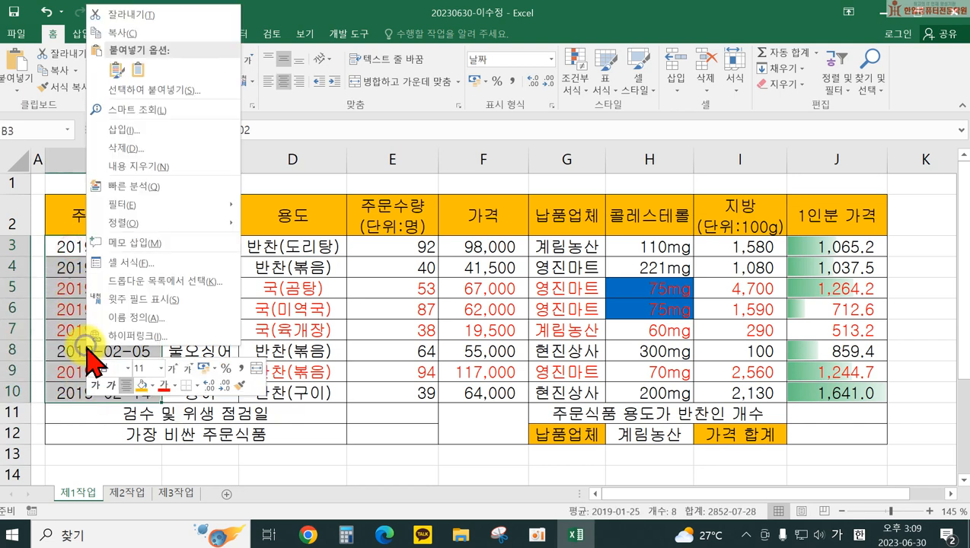
left_click(130, 262)
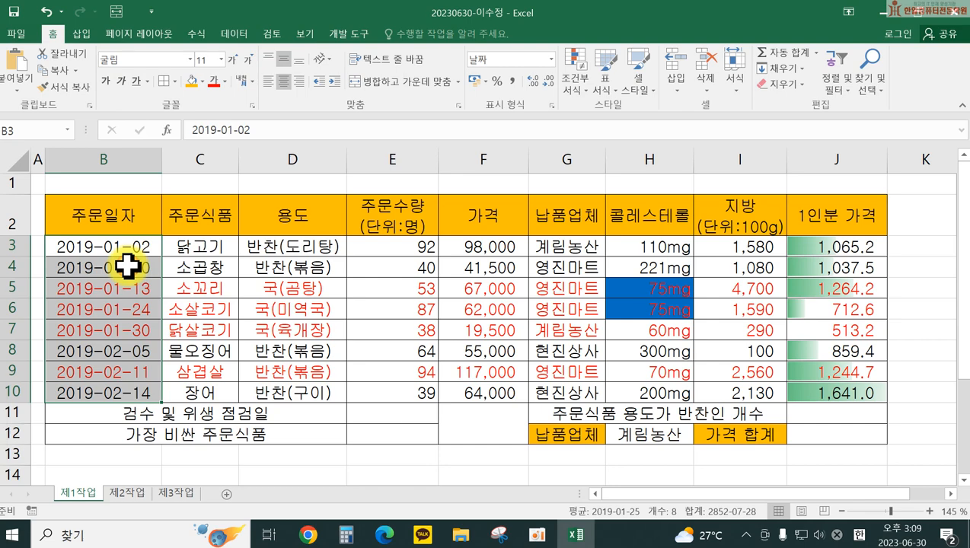
left_click_drag(151, 28, 416, 91)
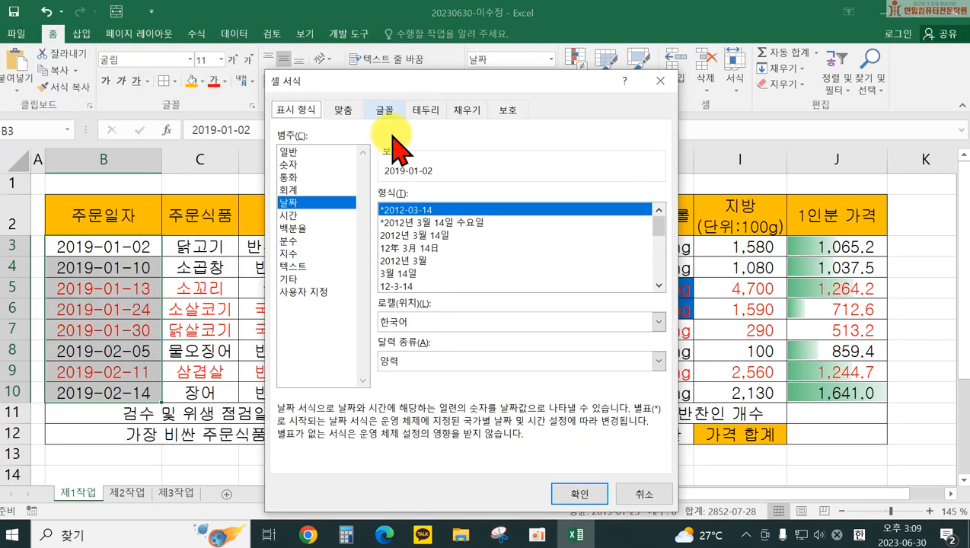
left_click(303, 294)
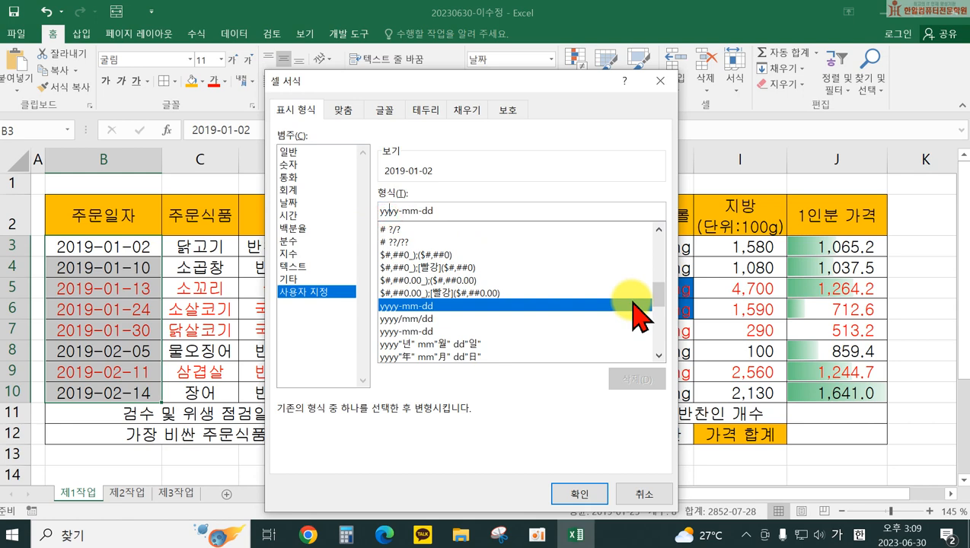
Step: Try yy, mmm, d and dddd aaa variants of the date code while watching the Sample
key("BackSpace")
key("BackSpace")
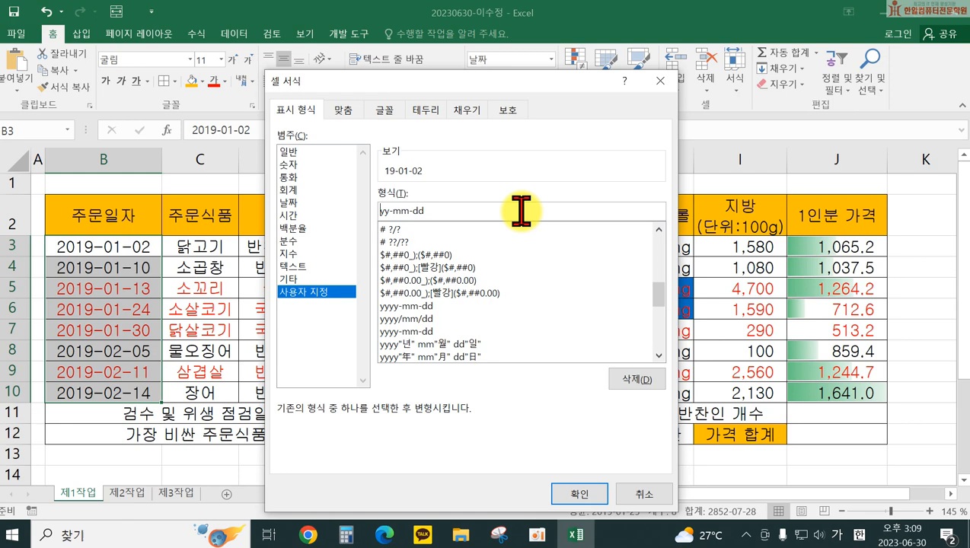
type("ㅛ")
key("BackSpace")
type("yy")
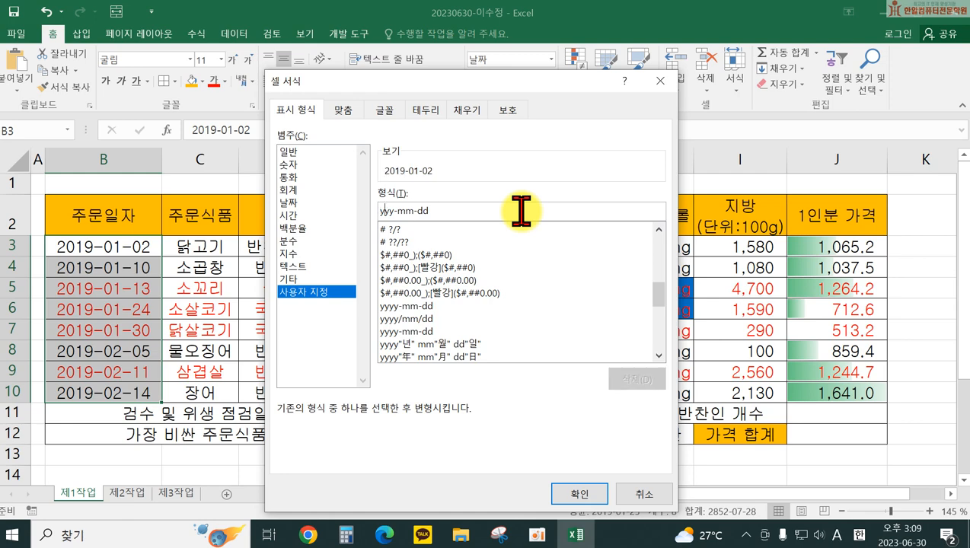
key("BackSpace")
key("BackSpace")
type("yy")
key("Right")
key("Right")
key("Right")
key("Delete")
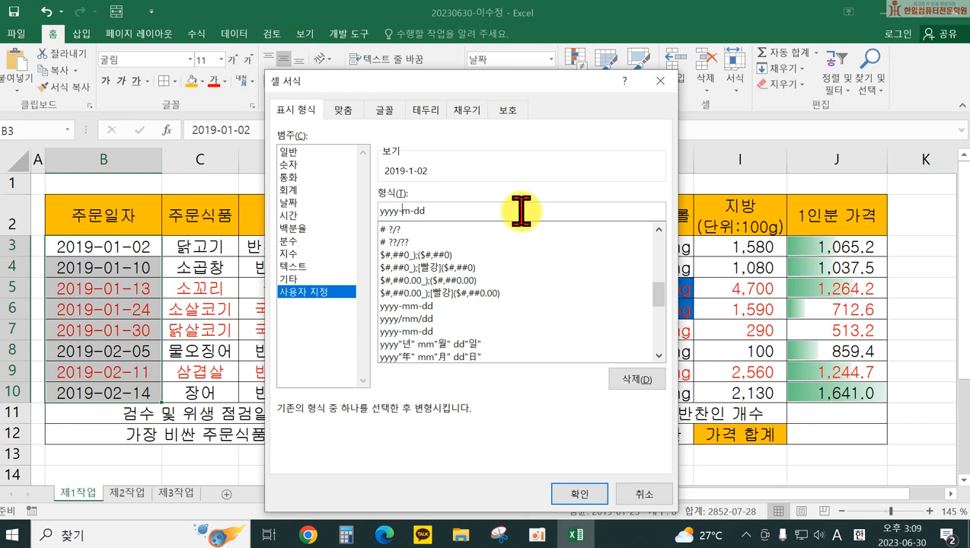
type("m")
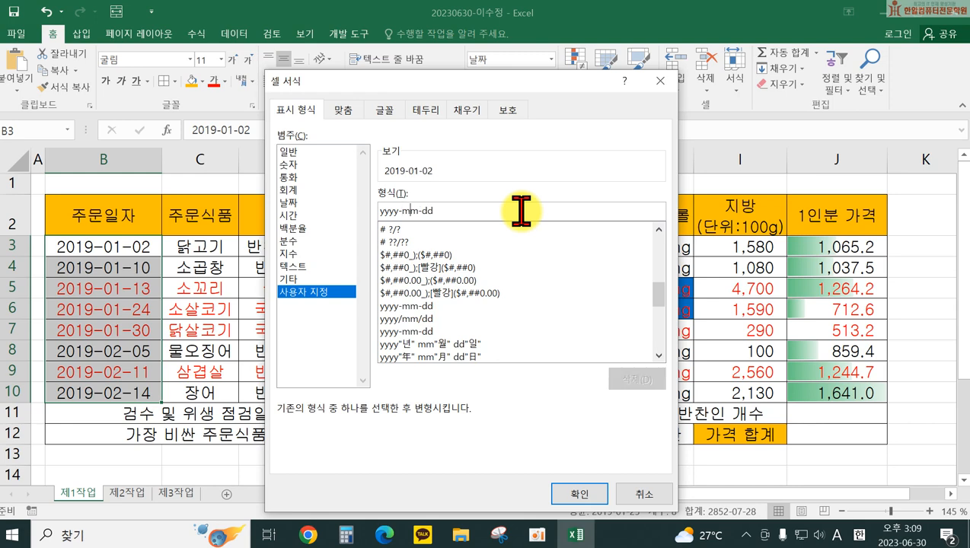
type("m")
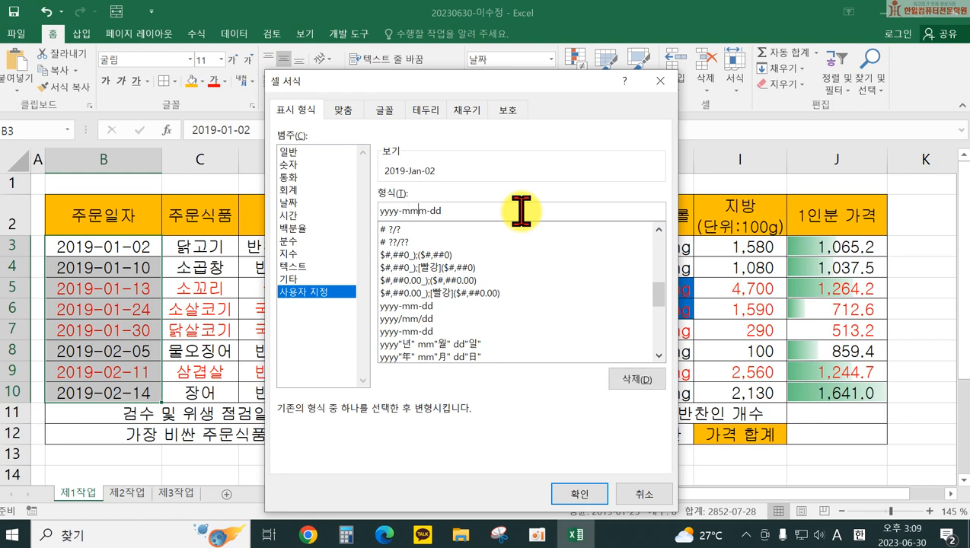
type("m")
key("BackSpace")
key("BackSpace")
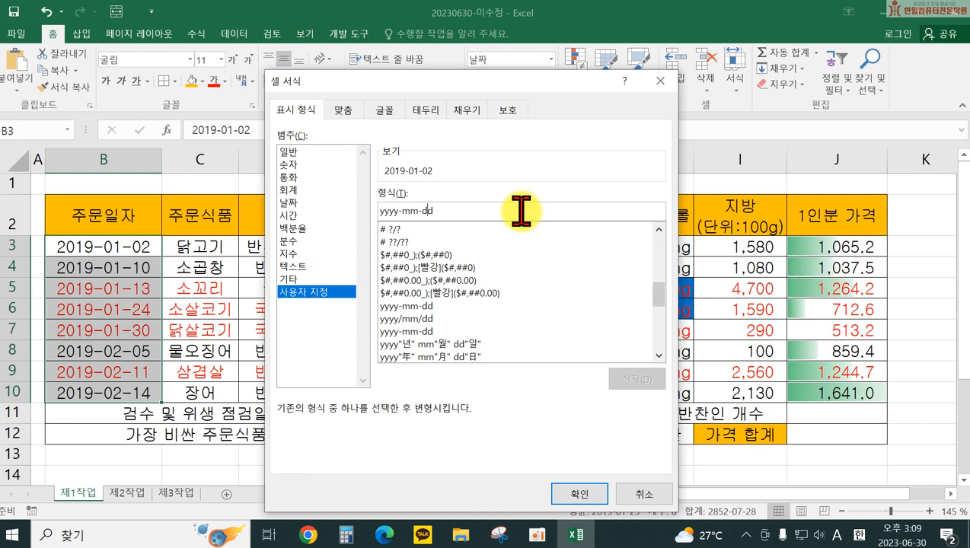
key("Delete")
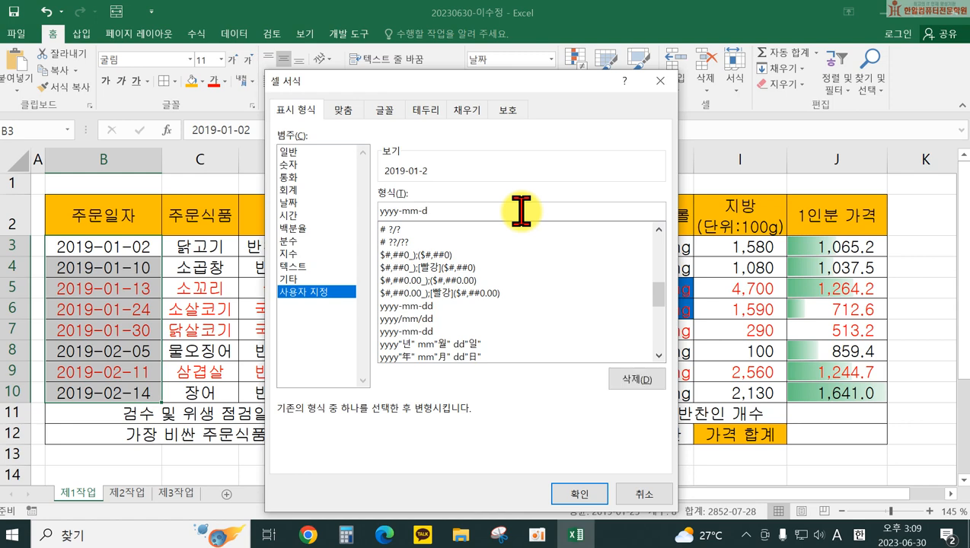
type("d")
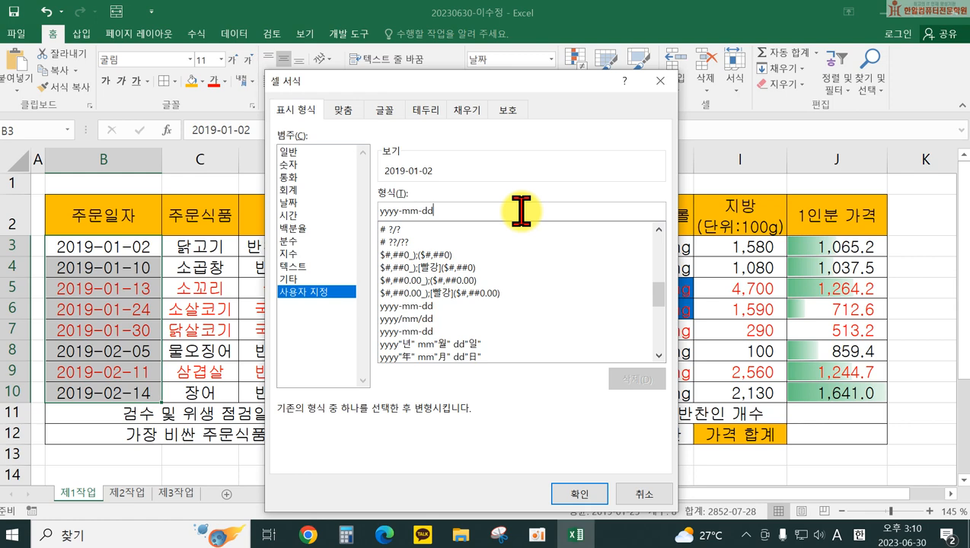
type("d")
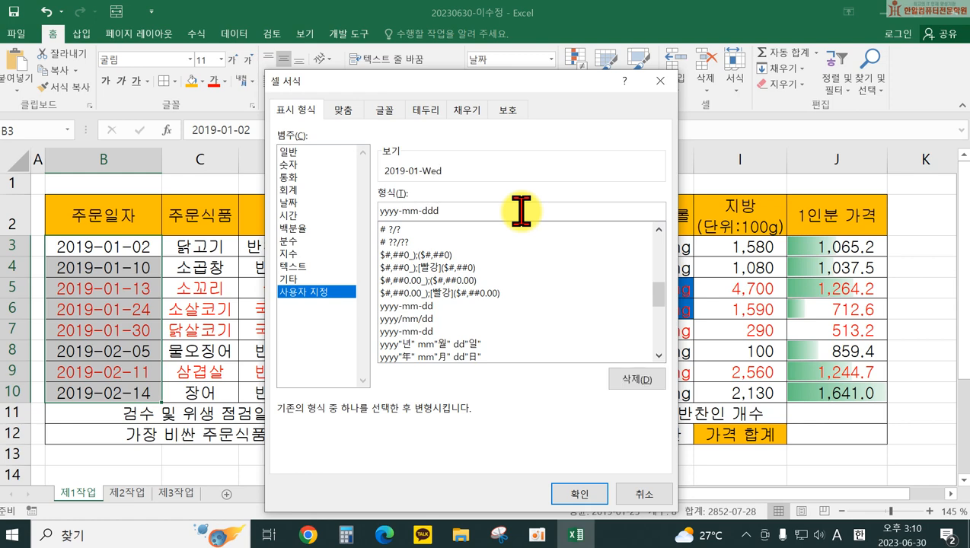
type("d aaa")
Step: Replace the code with yyyy년 mm월 dd일 (aaa) and apply it to the order dates
type("a")
key("BackSpace")
key("BackSpace")
key("BackSpace")
key("BackSpace")
key("BackSpace")
key("BackSpace")
key("BackSpace")
key("BackSpace")
key("BackSpace")
key("BackSpace")
key("BackSpace")
key("BackSpace")
key("BackSpace")
key("BackSpace")
key("BackSpace")
key("BackSpace")
key("BackSpace")
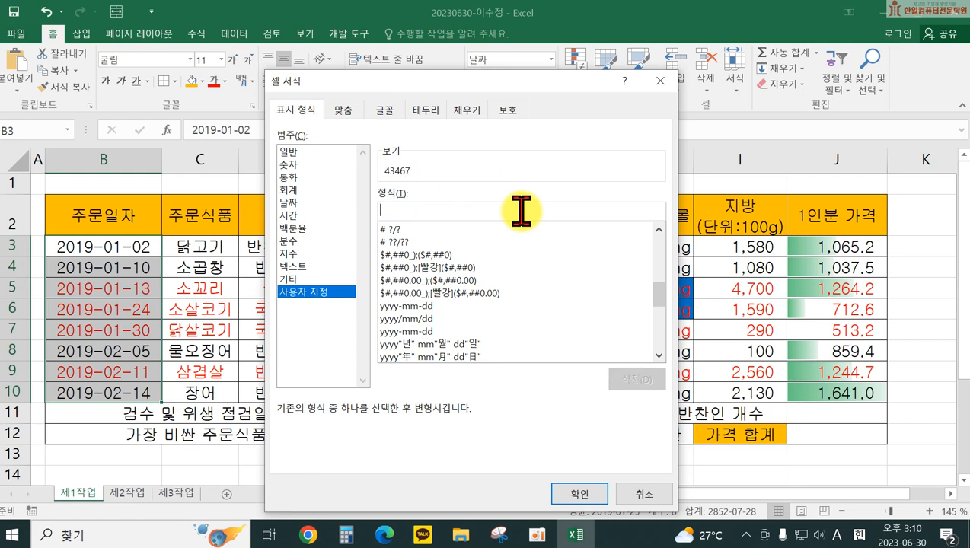
type("yyyy")
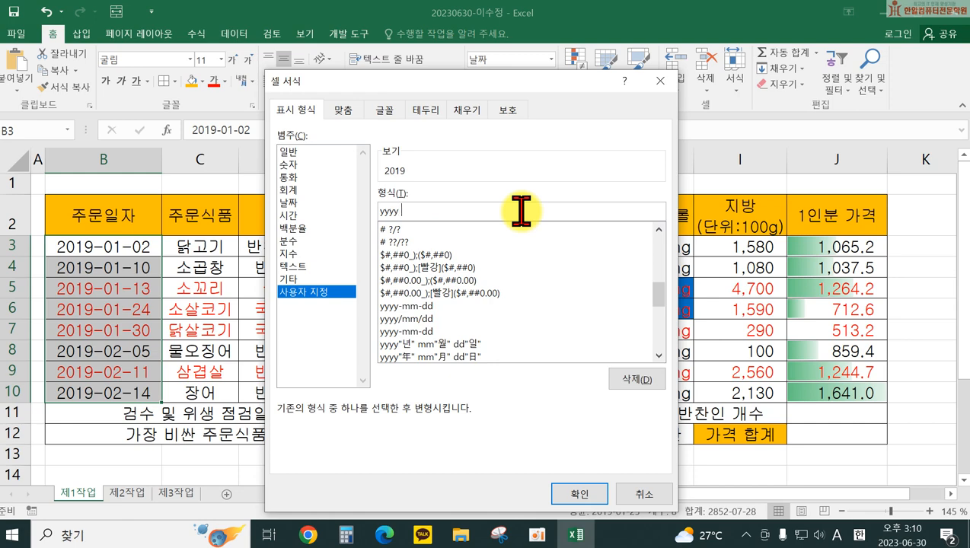
key("Hangul")
type("년")
key("Hangul")
type("mm")
key("Hangul")
type("우ㄹ")
key("Hangul")
type("d")
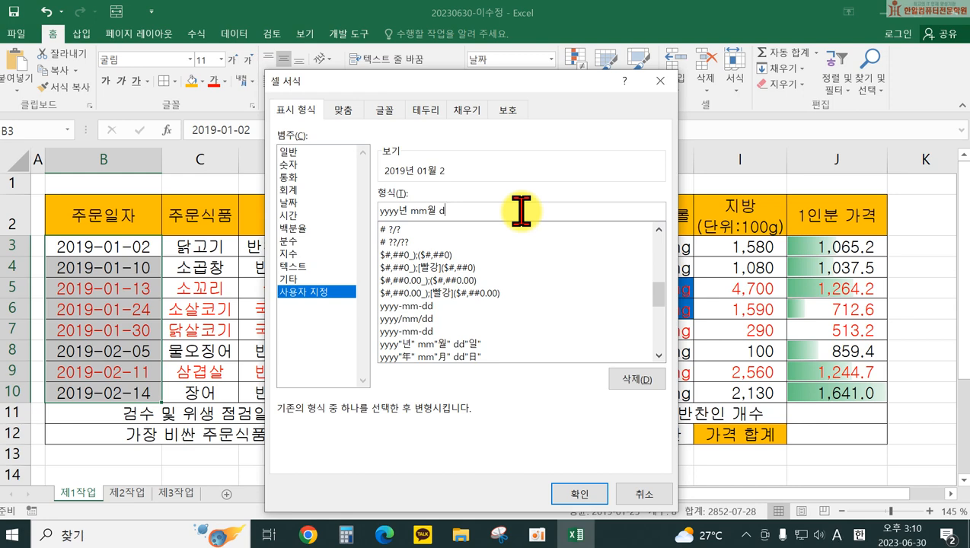
type("d일 (")
key("Hangul")
type("(aaa)")
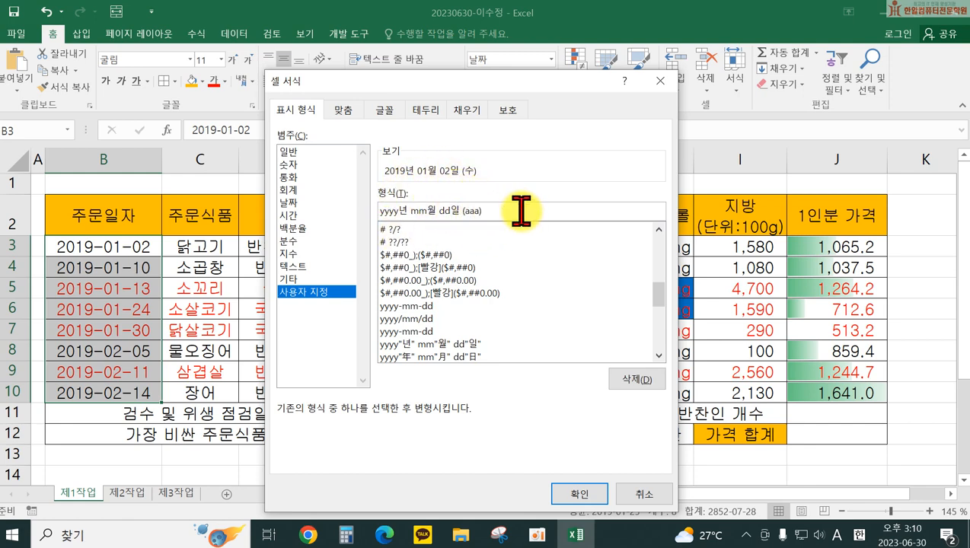
left_click(583, 496)
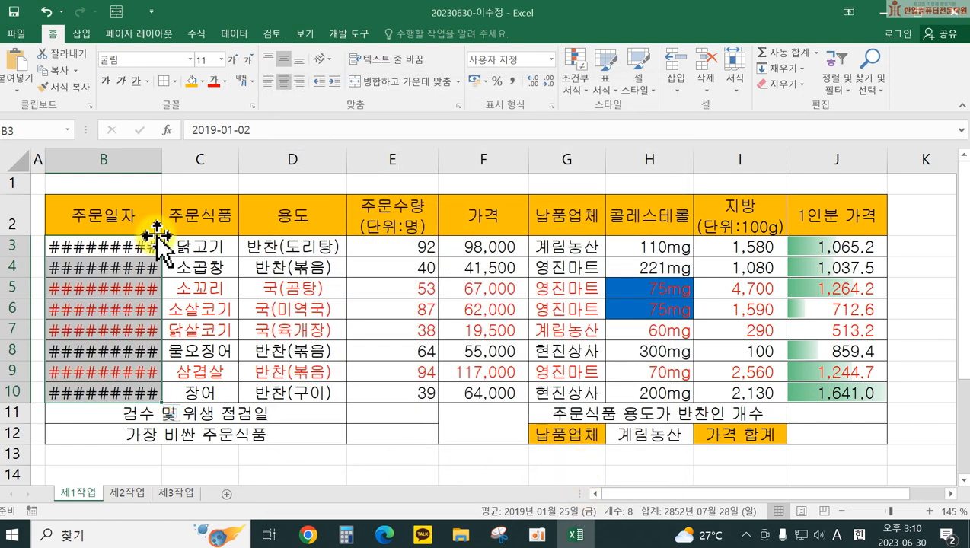
Step: Widen column B until dates like 2019년 01월 02일 (수) show in full
left_click_drag(163, 165, 232, 163)
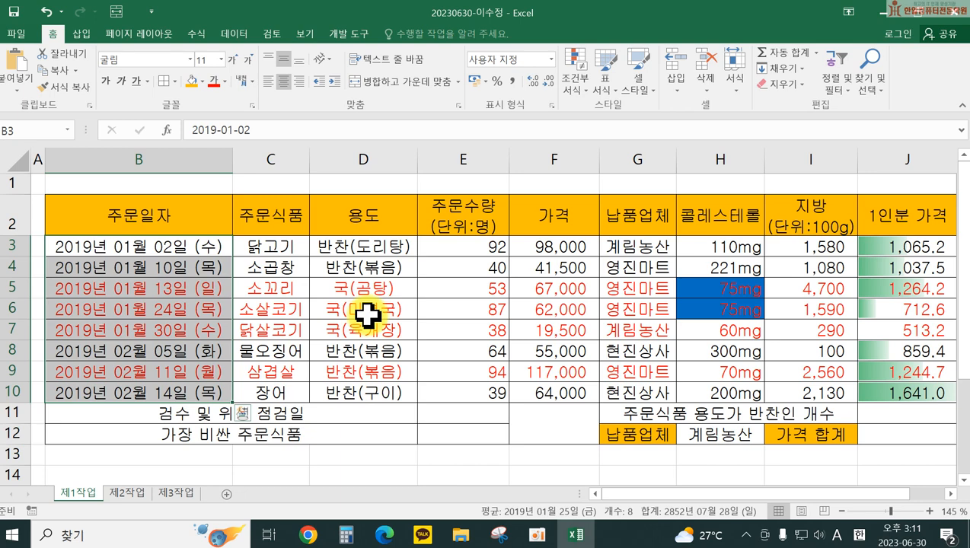
scroll(357, 335, "down", 3)
Step: Enter 숫자 in B15, 0 in C15 and # in D15
left_click(117, 288)
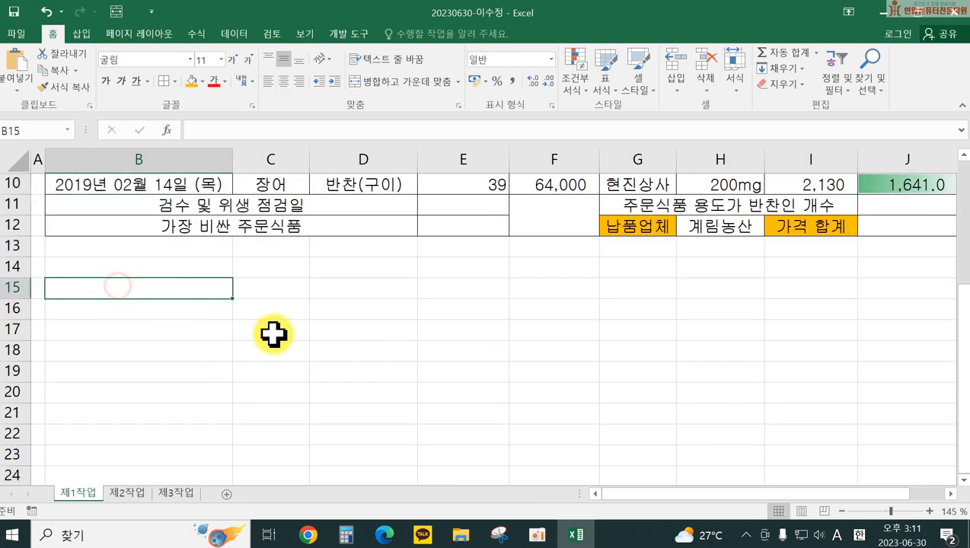
key("Hangul")
type("ㅡ")
key("BackSpace")
key("Hangul")
key("Hangul")
type("숫자")
key("Tab")
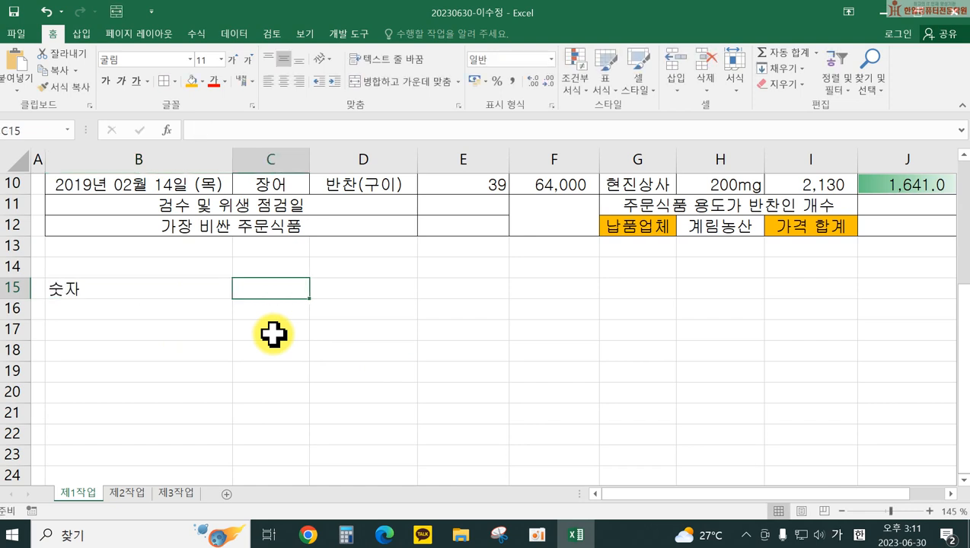
type("0")
key("Tab")
type("#")
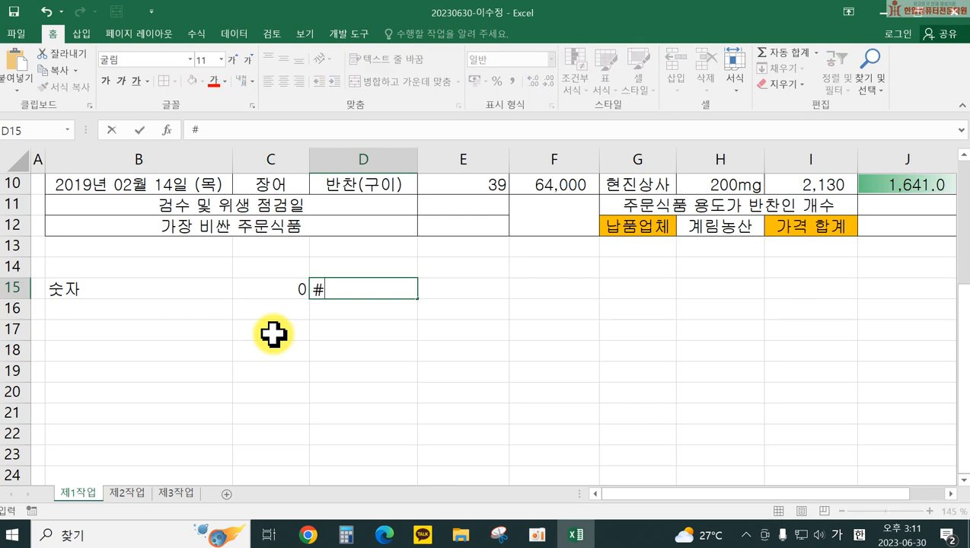
key("Return")
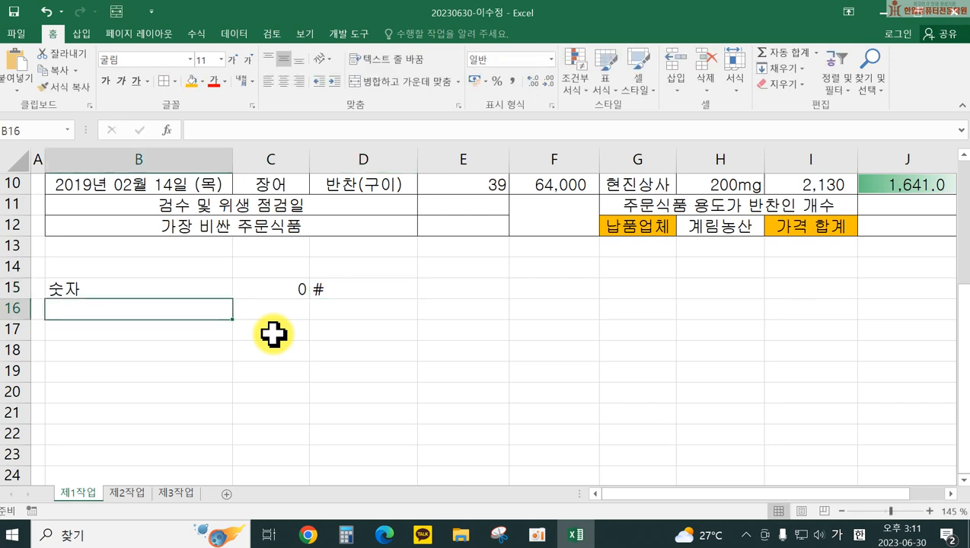
Step: Centre the 0 and # entries in C15:D15
left_click(276, 287)
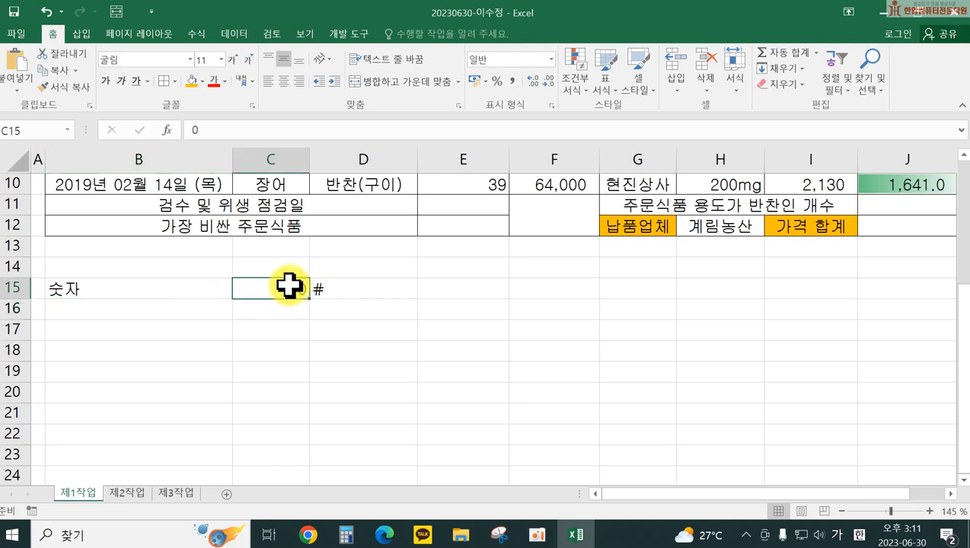
left_click_drag(288, 287, 346, 288)
left_click(283, 80)
left_click(278, 310)
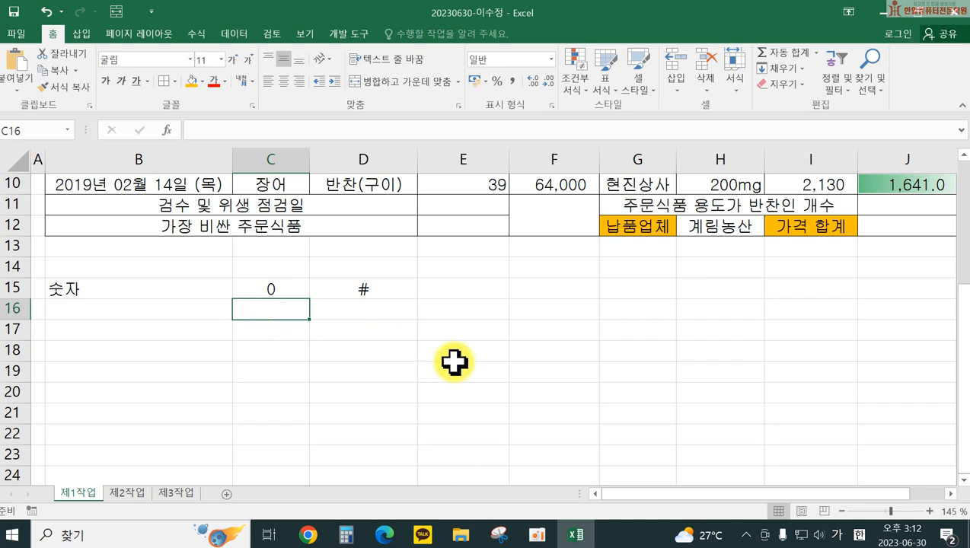
Step: Enter 123 in both C16 and D16
type("123")
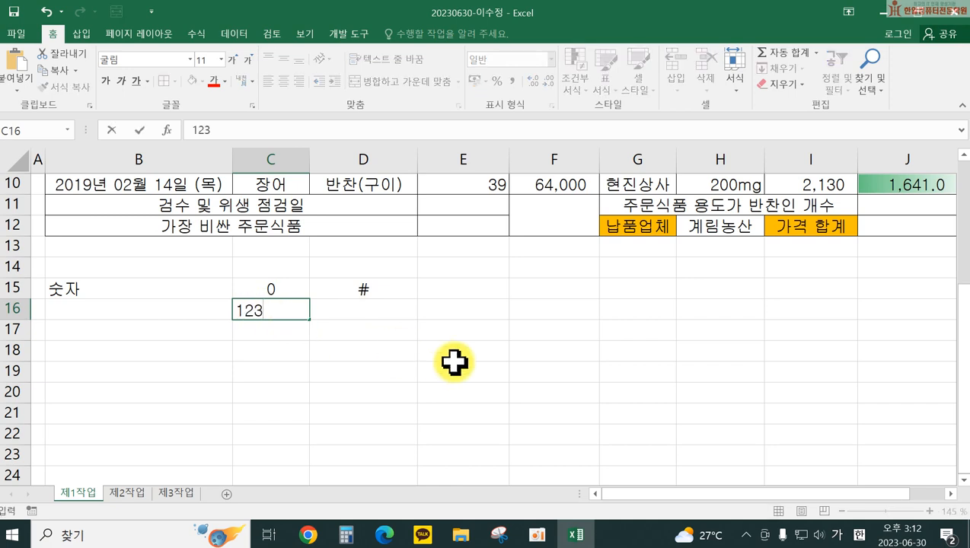
key("Tab")
type("12")
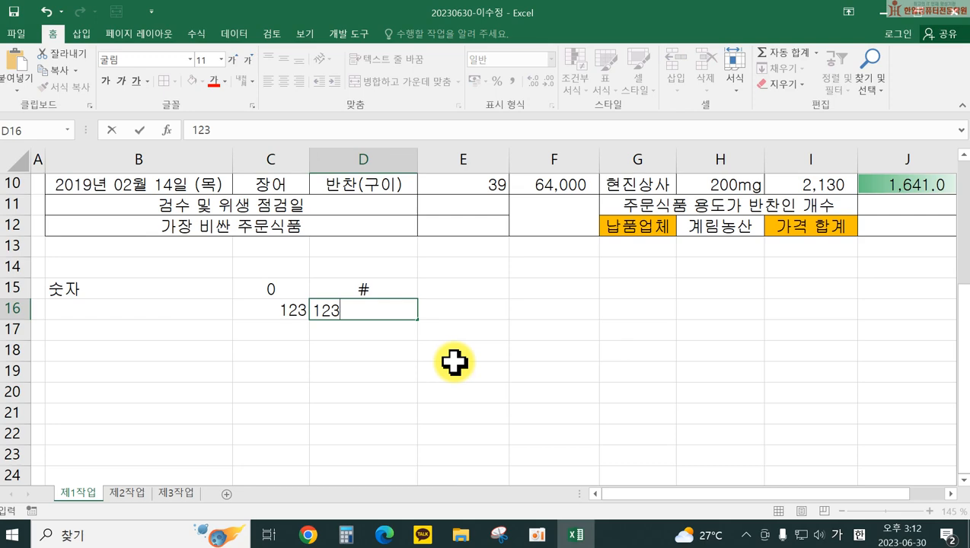
key("Return")
Step: Give C16 the custom number format 00000 so it displays 00123
left_click(244, 312)
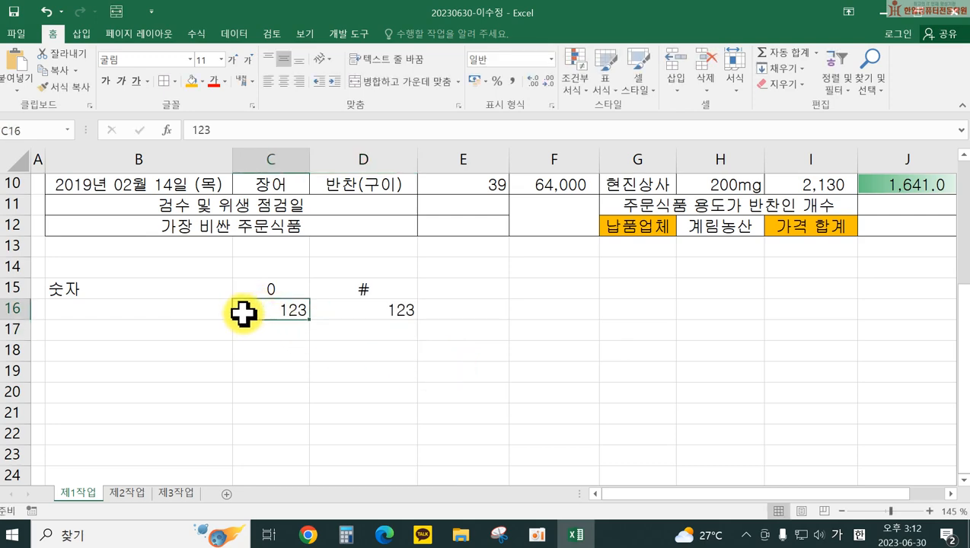
right_click(245, 312)
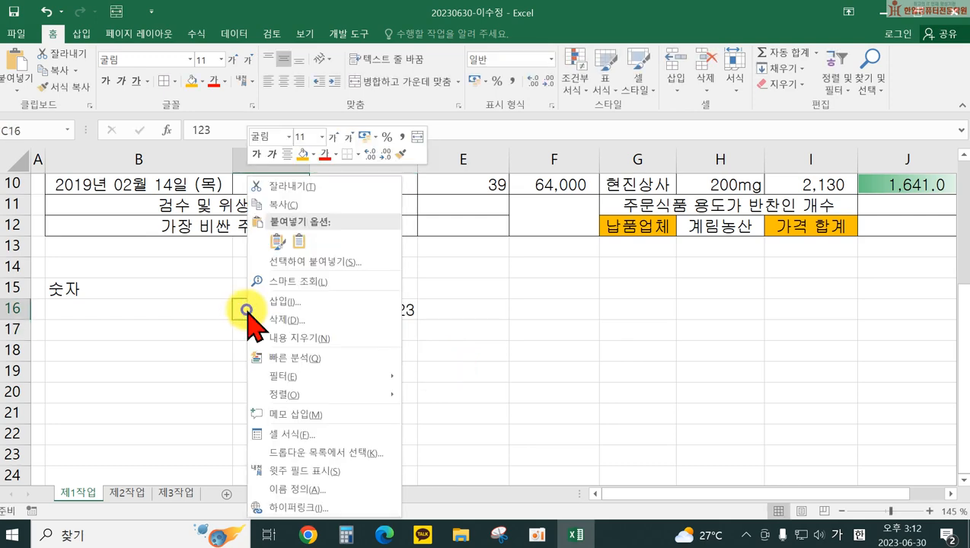
left_click(285, 434)
left_click_drag(152, 84, 536, 100)
left_click(426, 309)
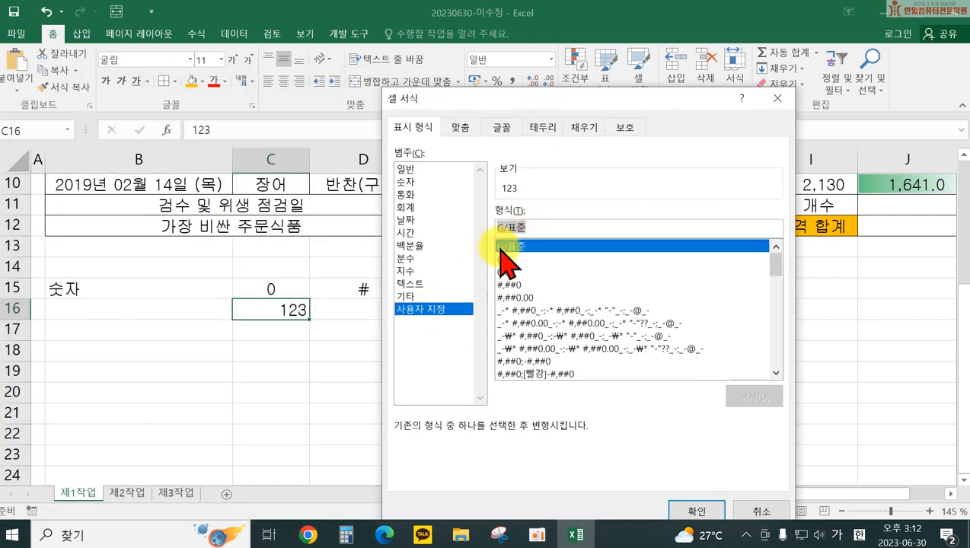
type("00000")
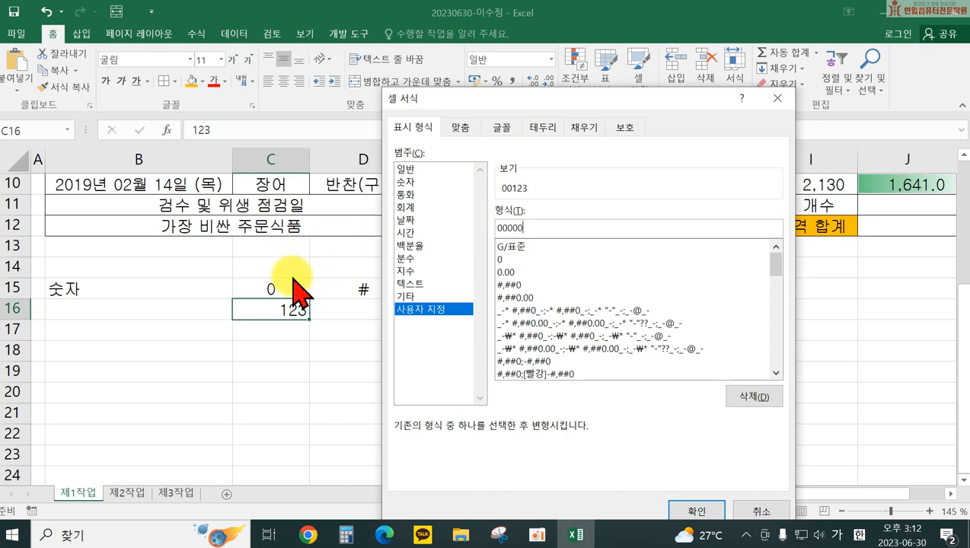
left_click(698, 511)
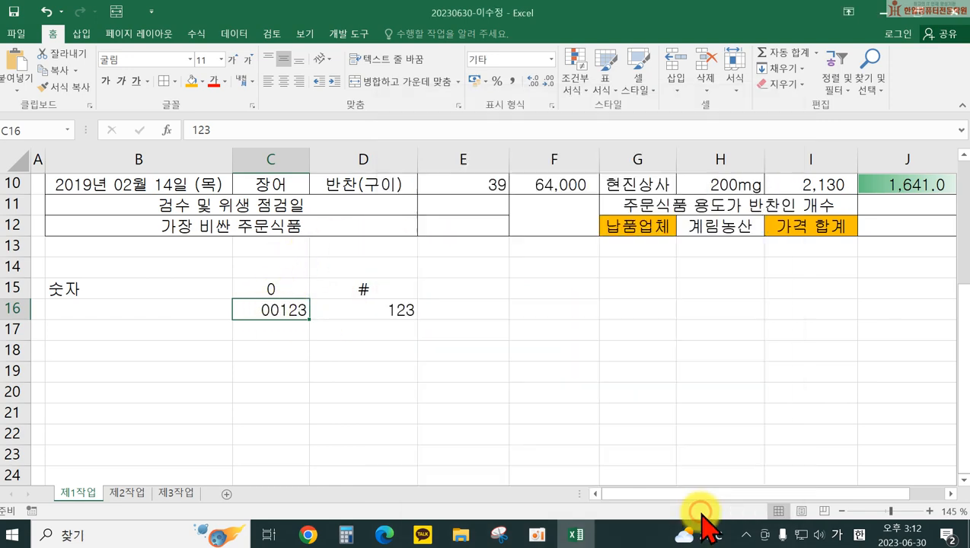
Step: Apply the custom format ##### to D16 so it shows 123 with no leading zeros
left_click(357, 310)
right_click(358, 310)
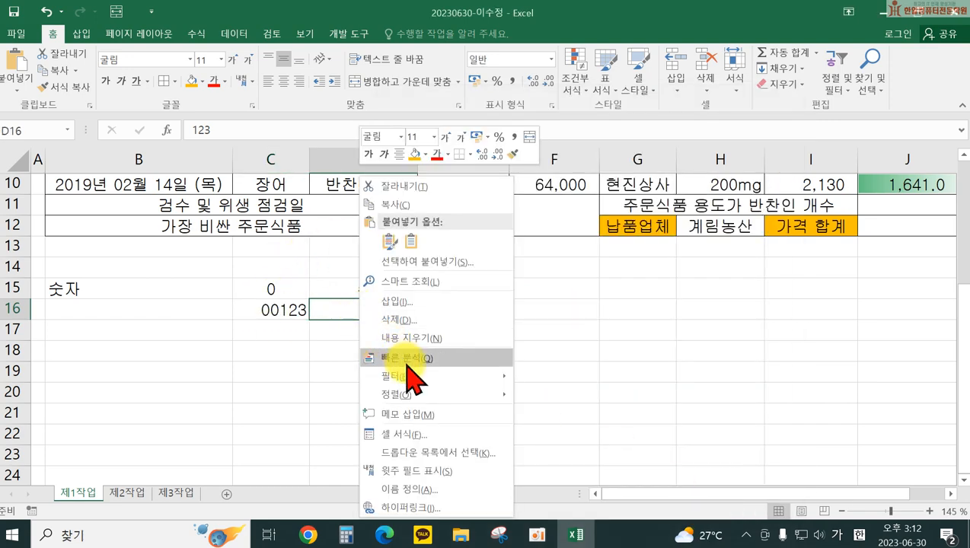
left_click(418, 436)
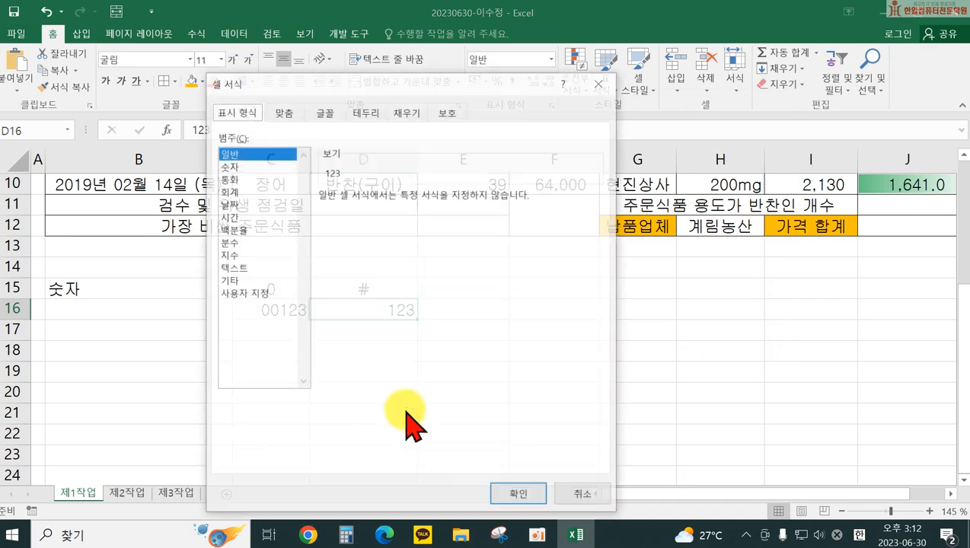
left_click(243, 293)
left_click_drag(402, 87, 693, 114)
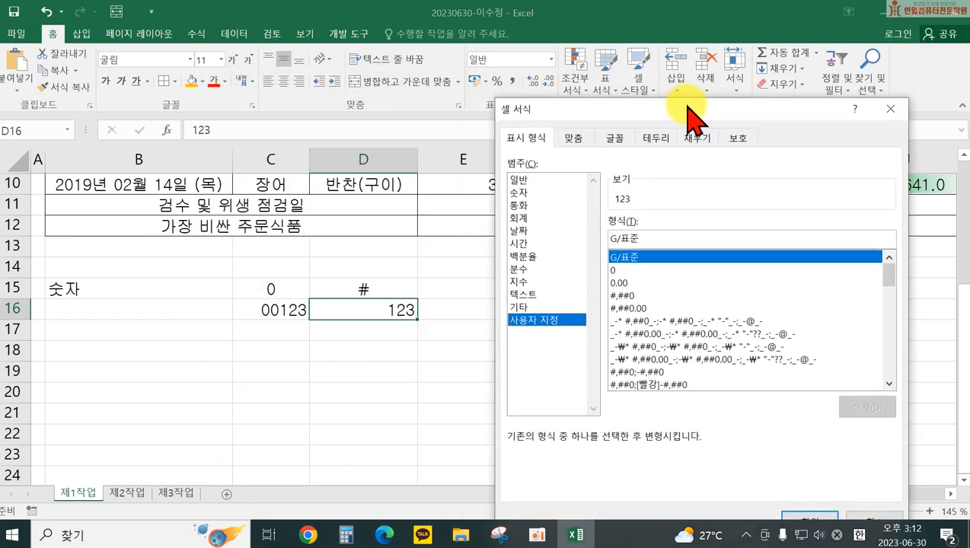
left_click_drag(641, 239, 613, 233)
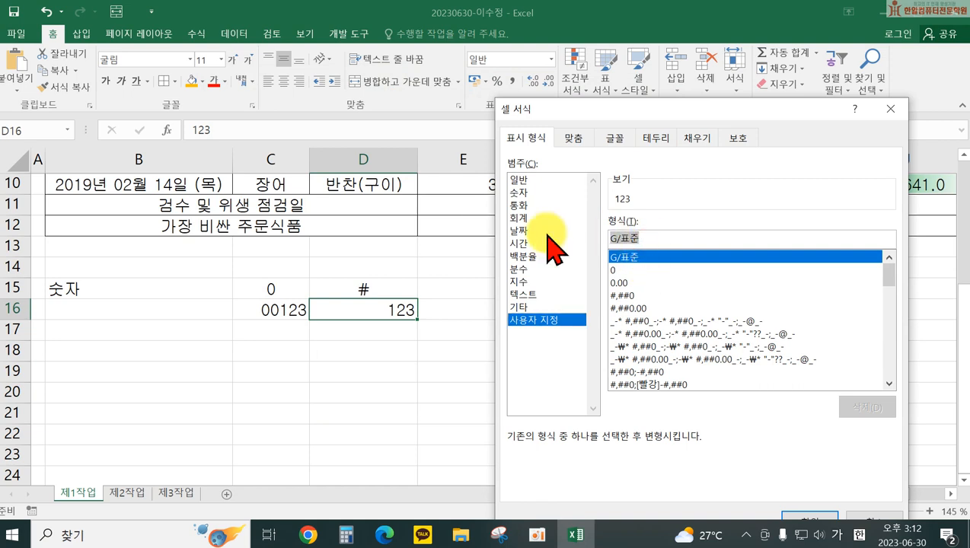
type("####")
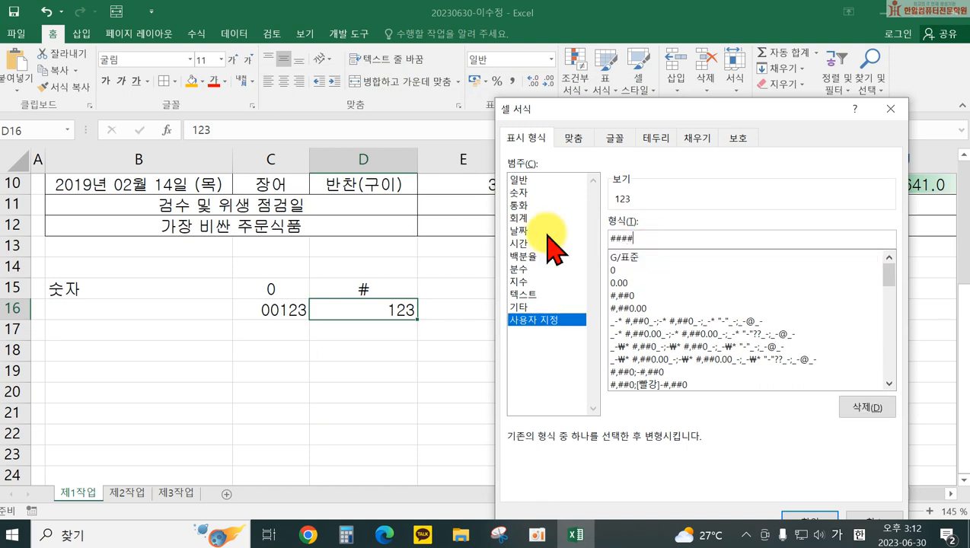
type("#")
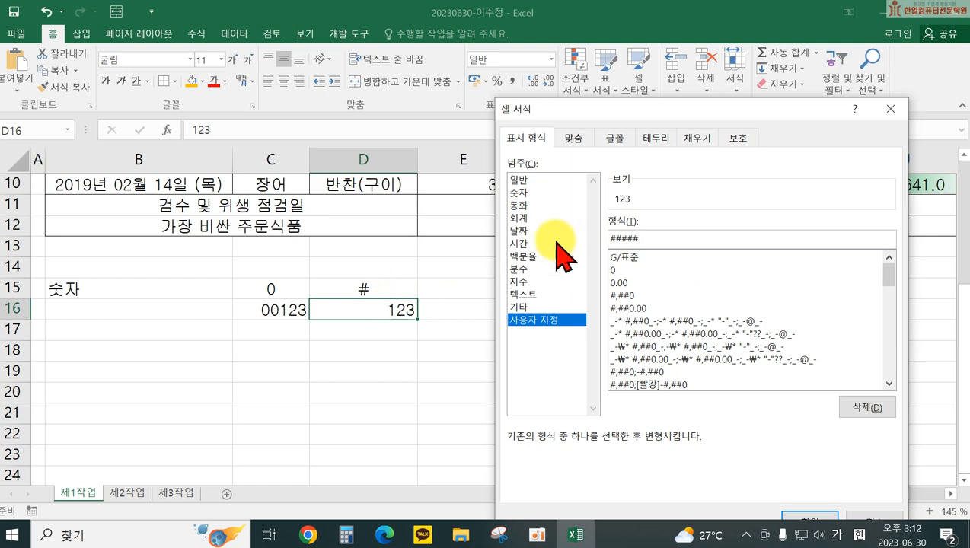
left_click(818, 516)
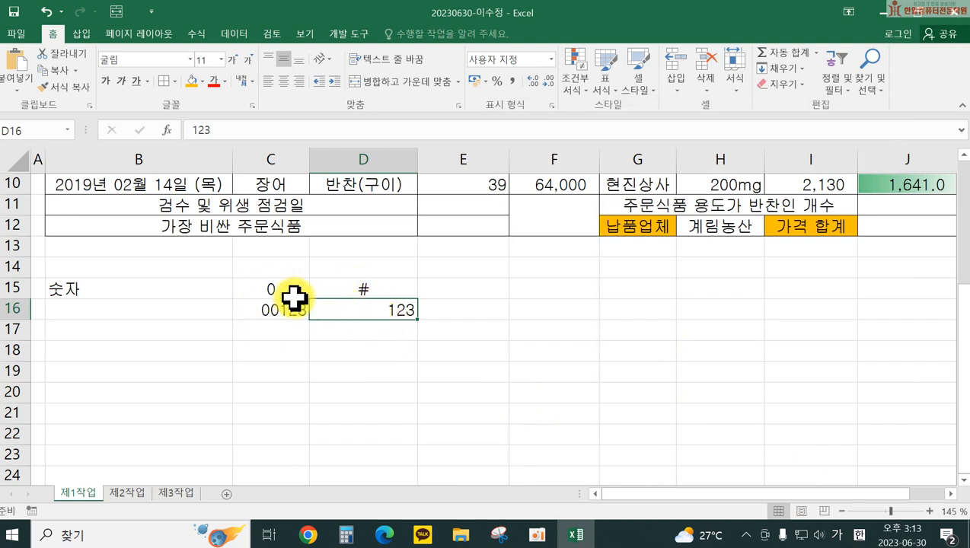
left_click(180, 335)
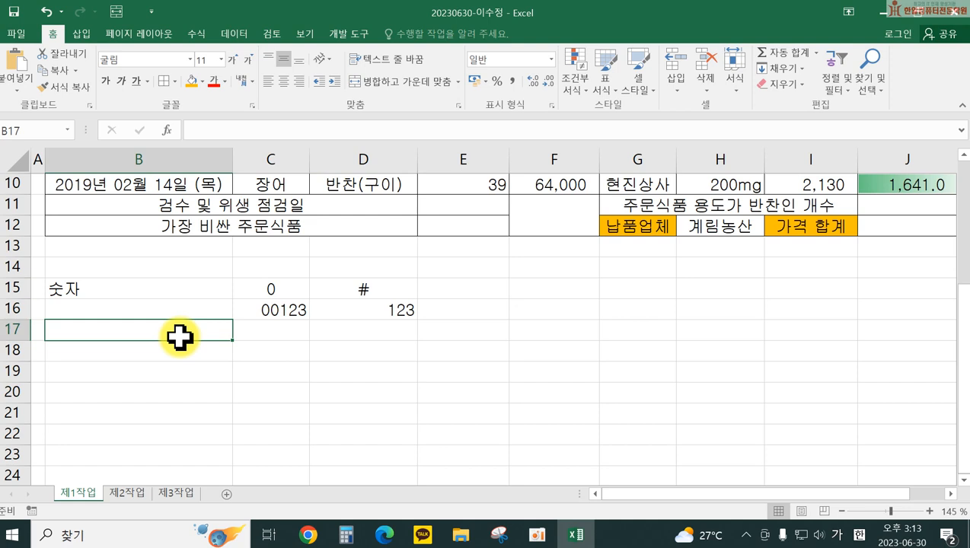
Step: Label B17 ',(천단위구분기호, 천단위배수' and widen column B to fit it
type(",")
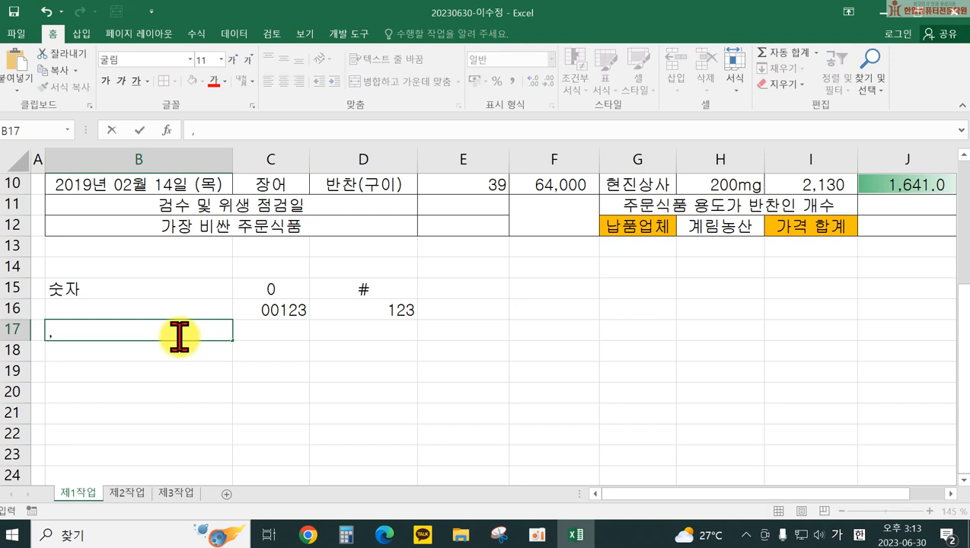
type("(천단위구분")
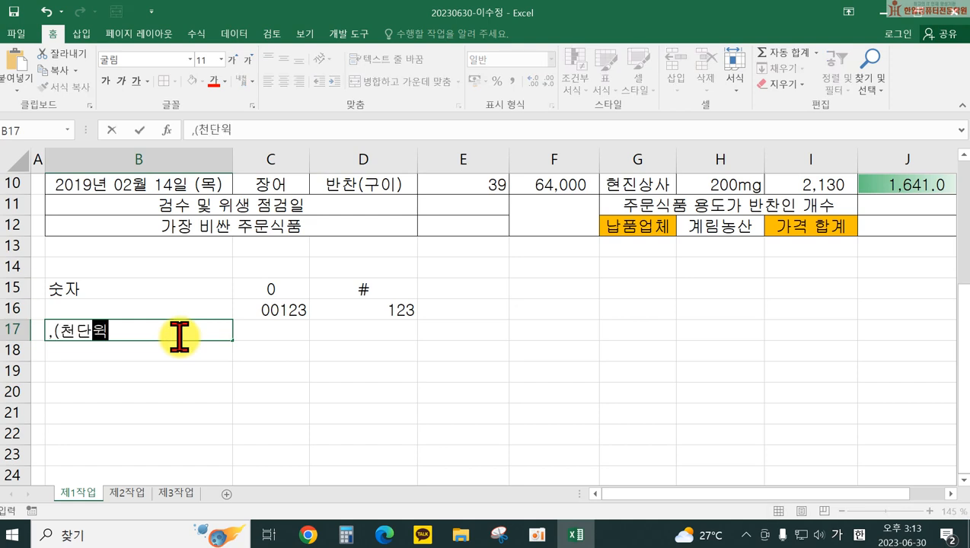
type("기호")
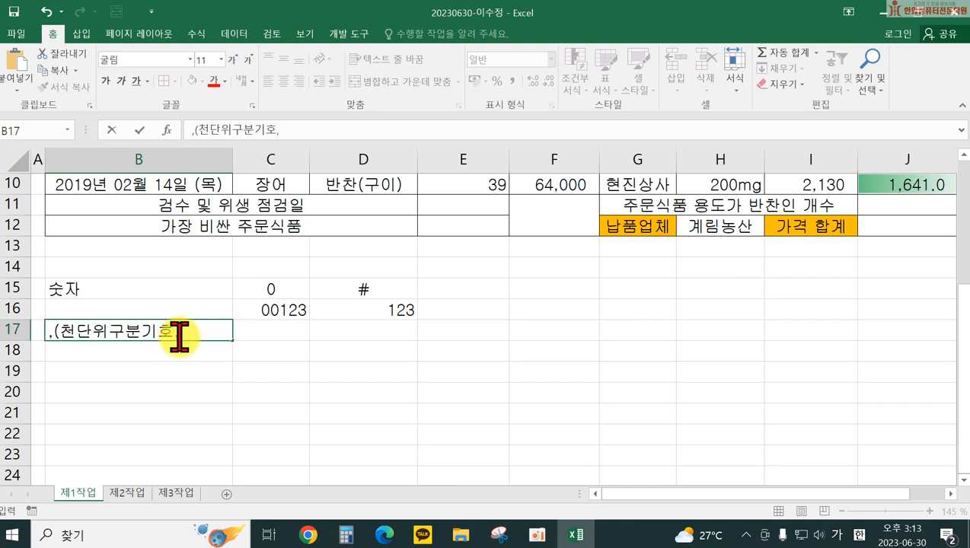
type(", 천단우")
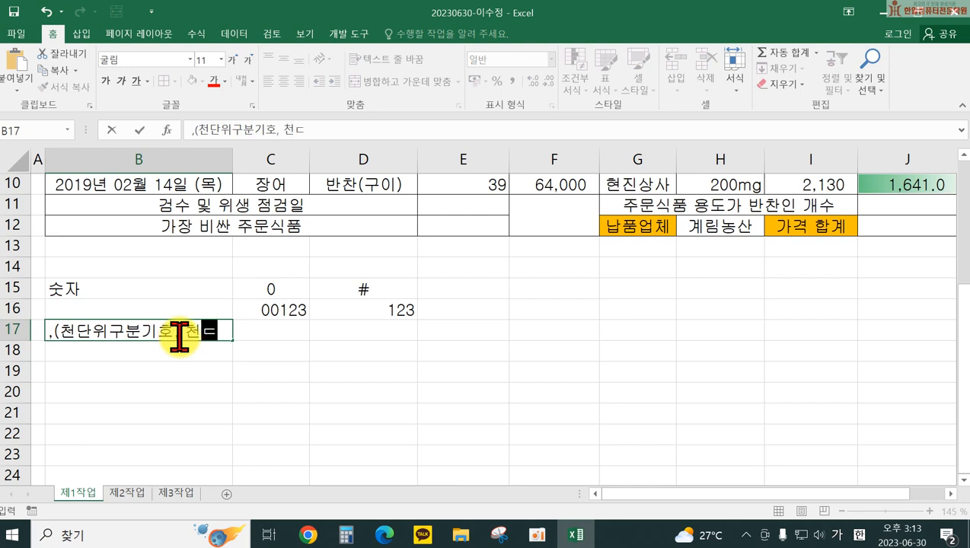
type(")")
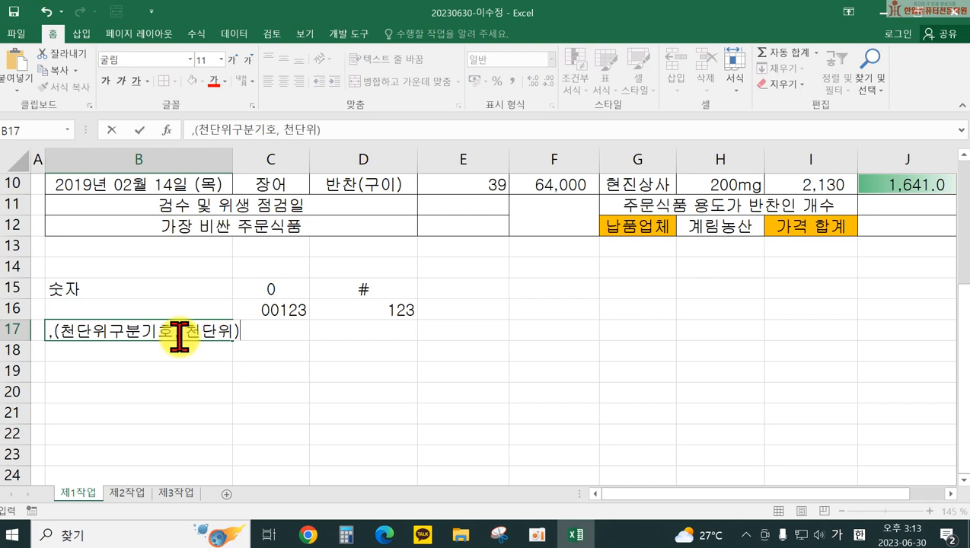
type("벳")
type("배수")
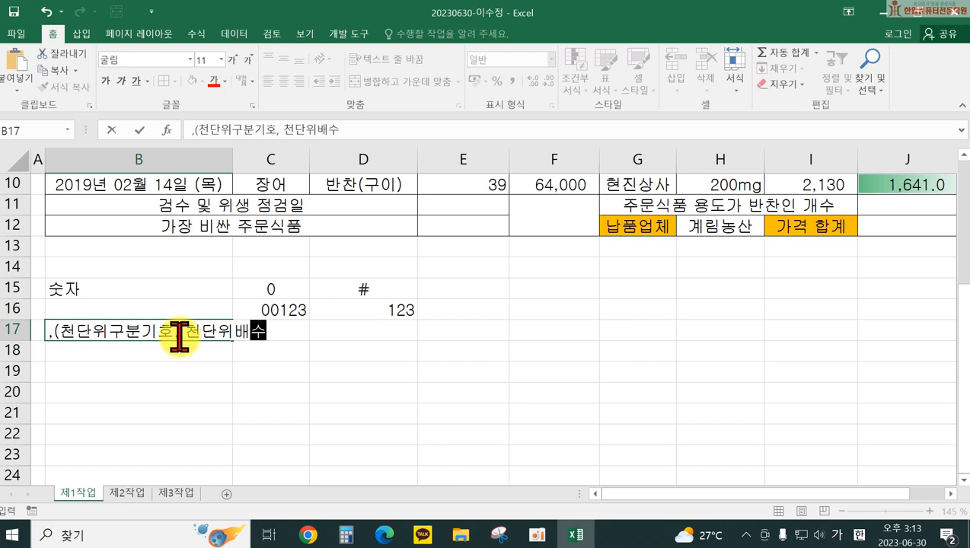
key("Return")
left_click_drag(232, 168, 269, 164)
Step: Enter the format code #,##0, in C17
left_click(327, 329)
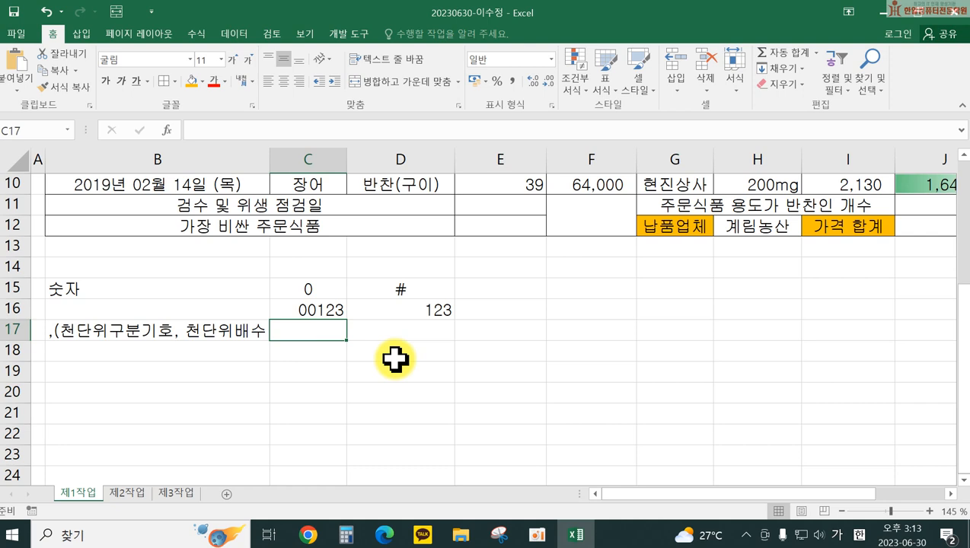
type("#,##0")
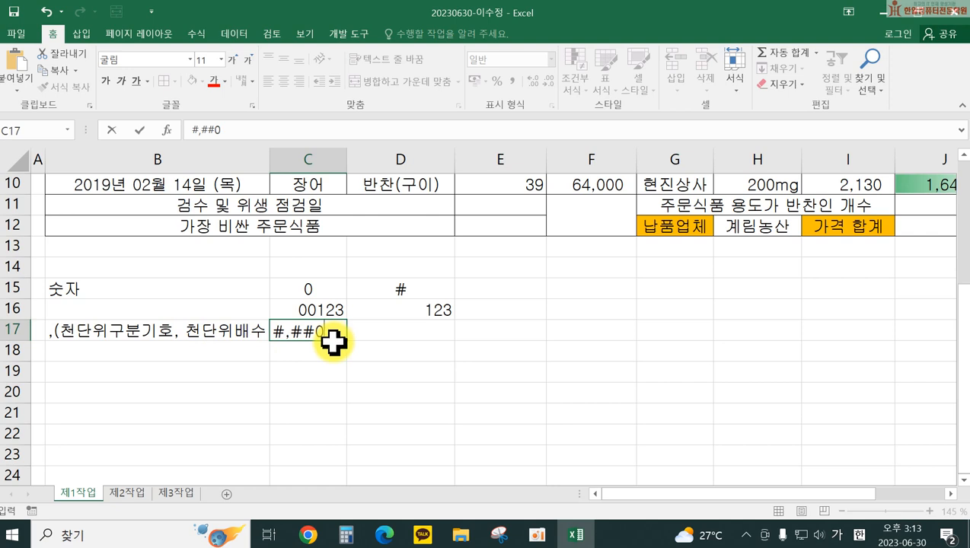
type(",")
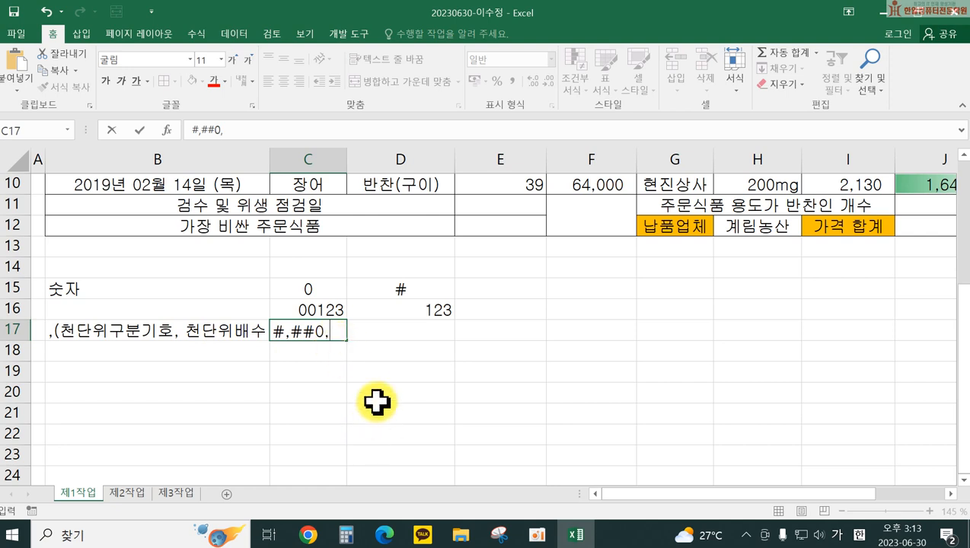
left_click(521, 329)
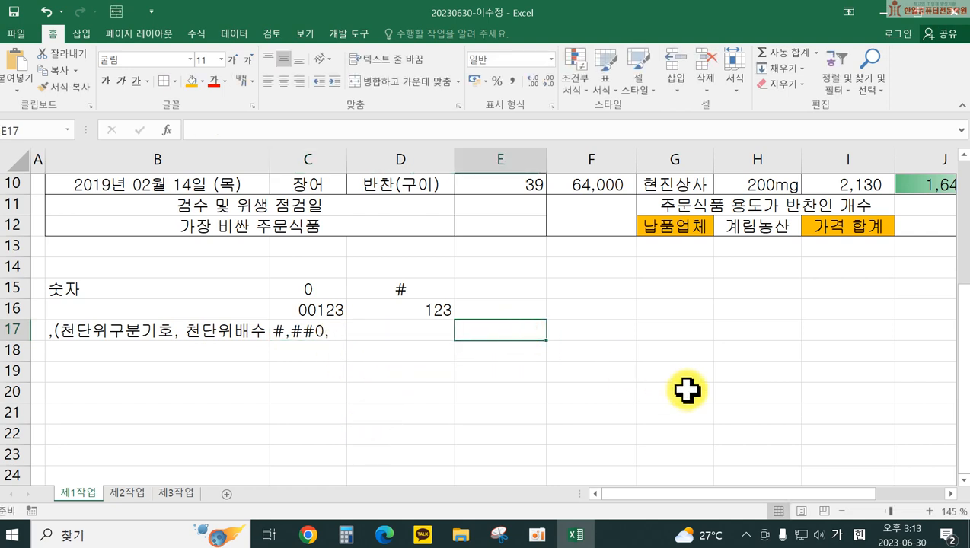
Step: Enter the sample value 150000000 in E17
type("150000000")
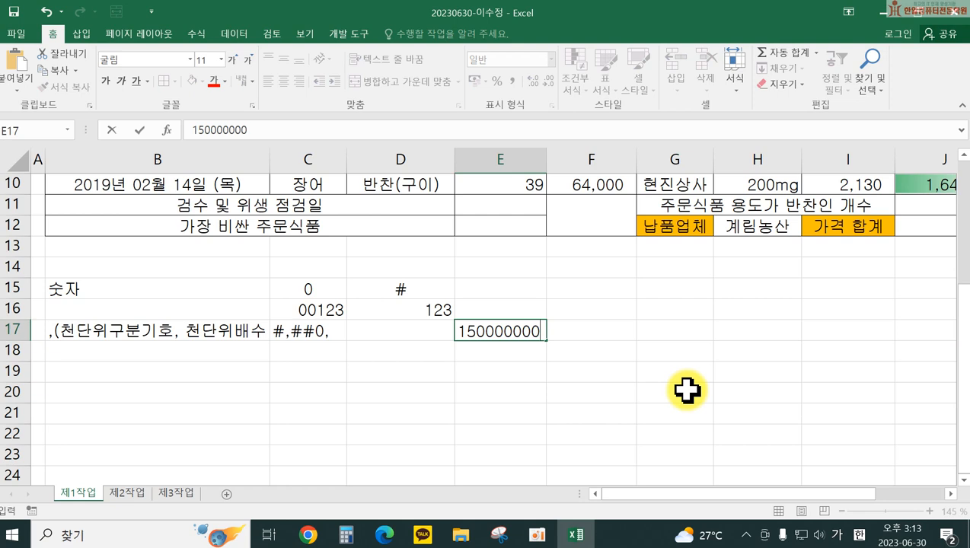
key("Return")
left_click(520, 328)
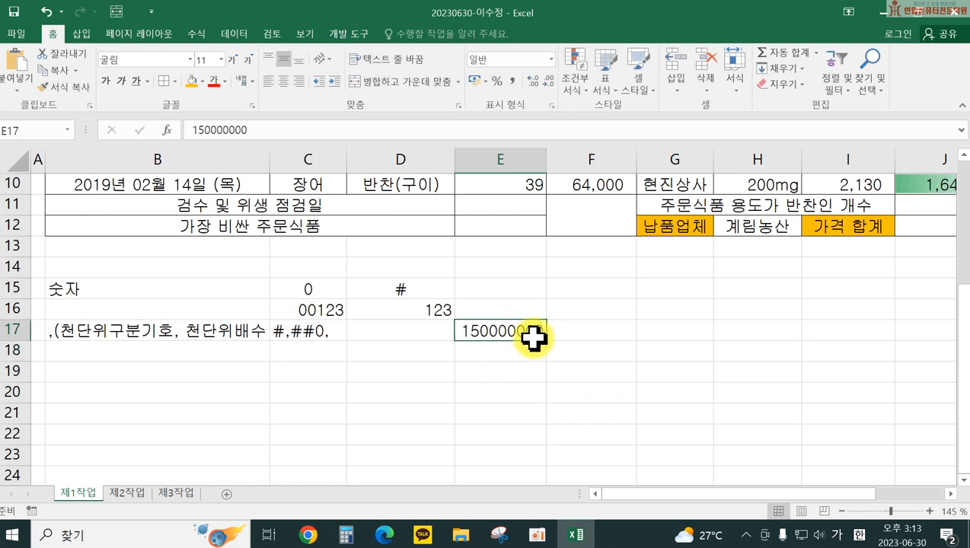
Step: Try the custom format #,##0,"천원" on E17, then undo it back to General
right_click(505, 335)
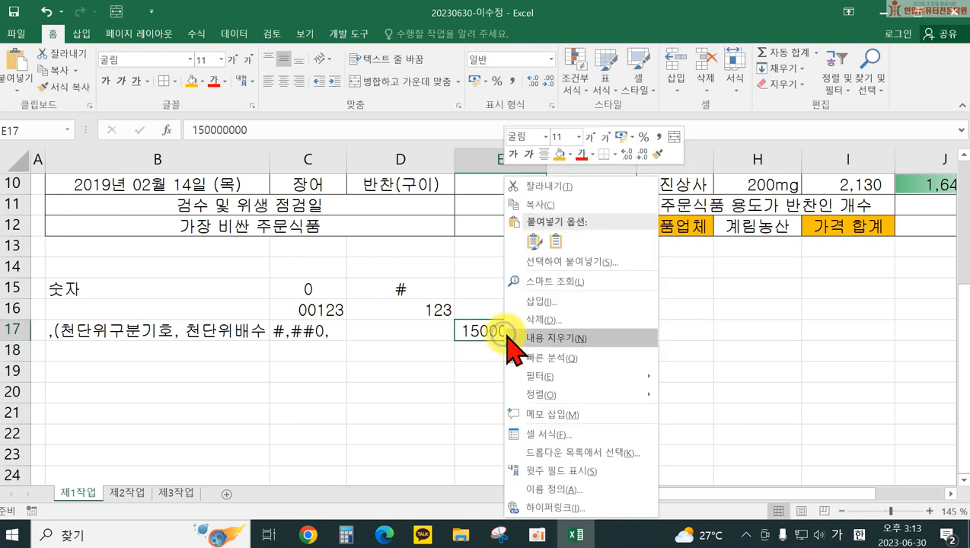
left_click(551, 434)
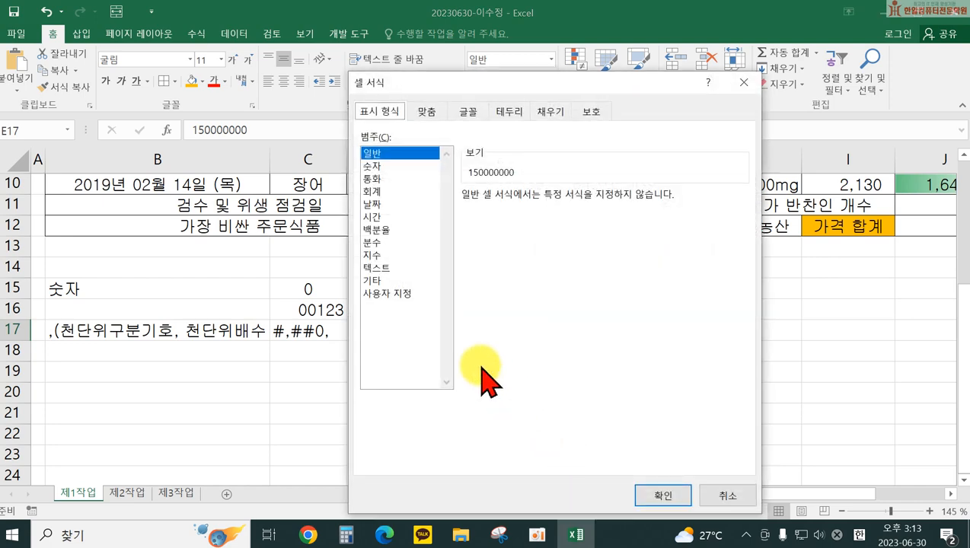
left_click(388, 294)
left_click_drag(514, 84, 742, 110)
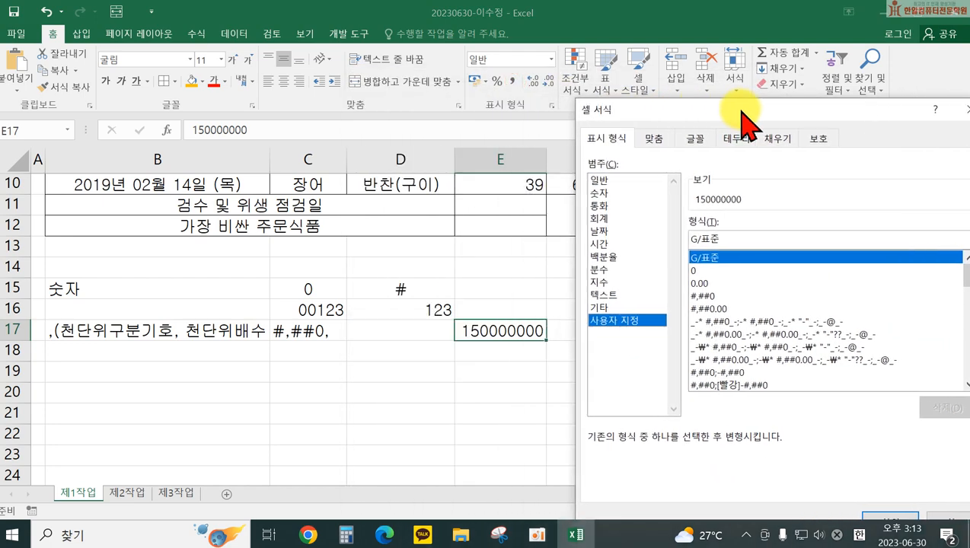
left_click(699, 296)
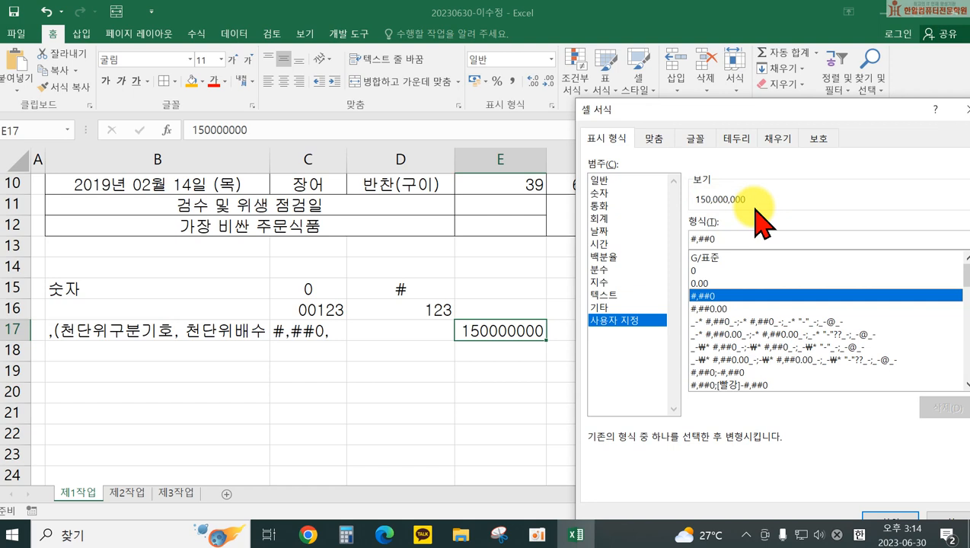
left_click(719, 238)
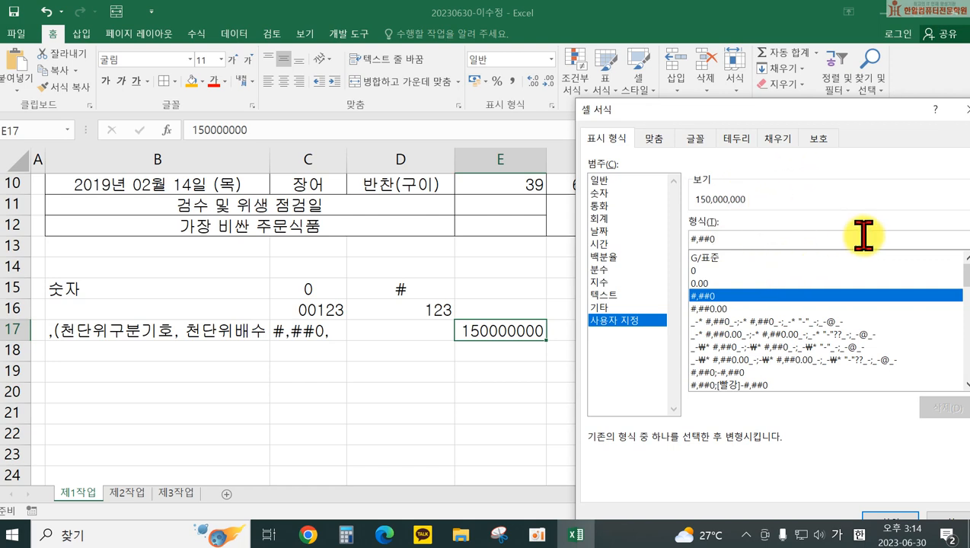
type(",")
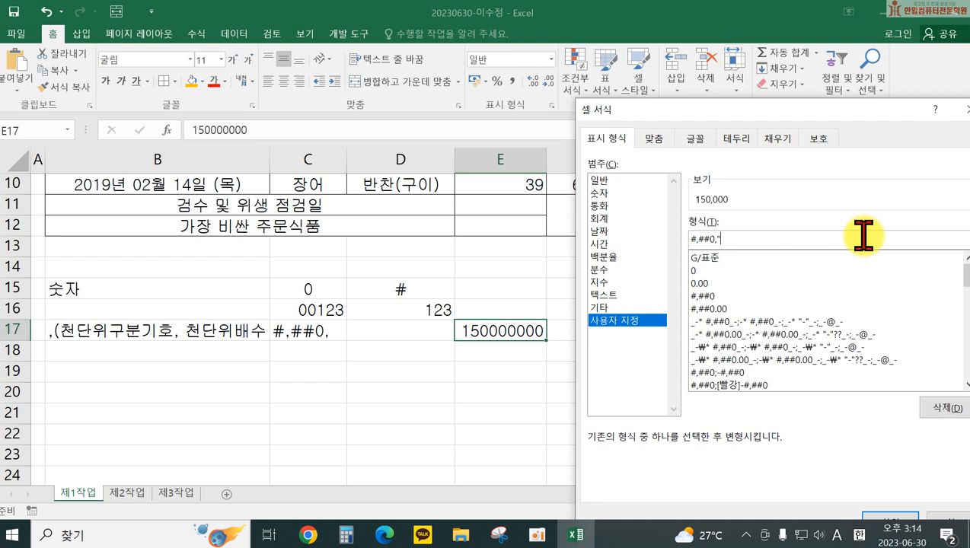
type("원\"")
key("Return")
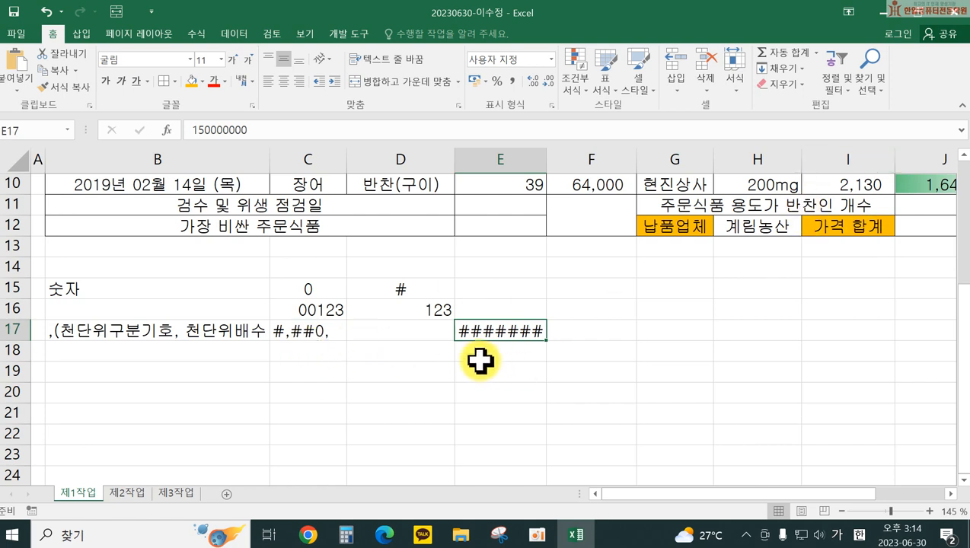
key("ctrl+z")
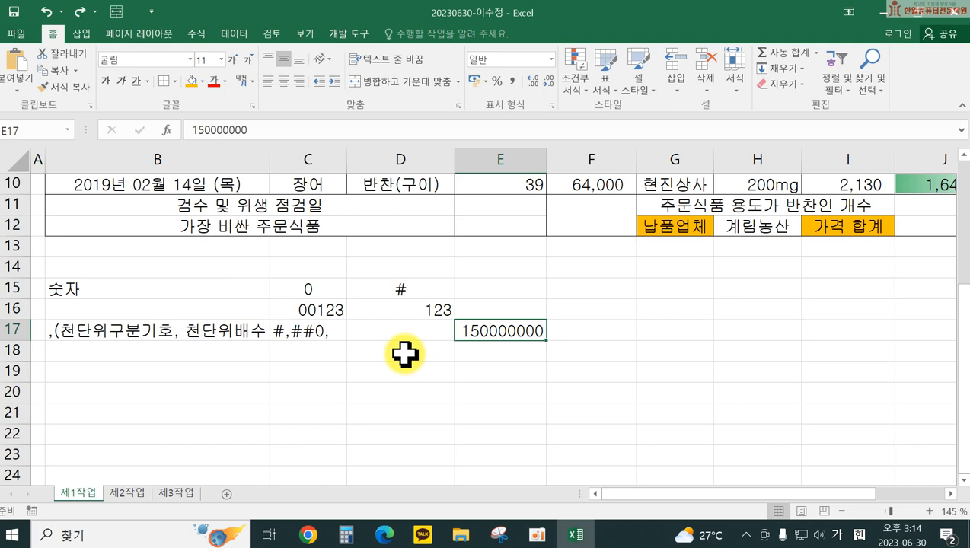
scroll(327, 381, "up", 3)
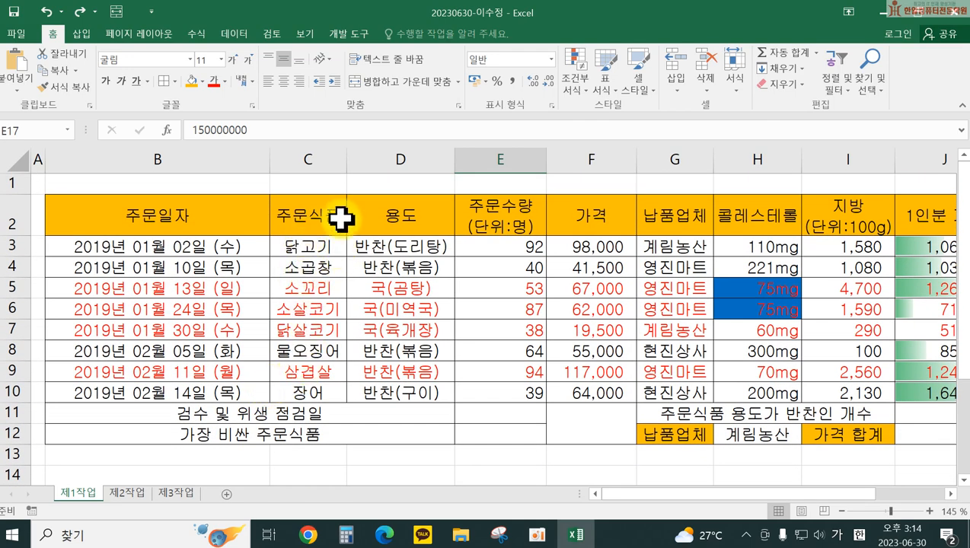
left_click_drag(346, 149, 383, 153)
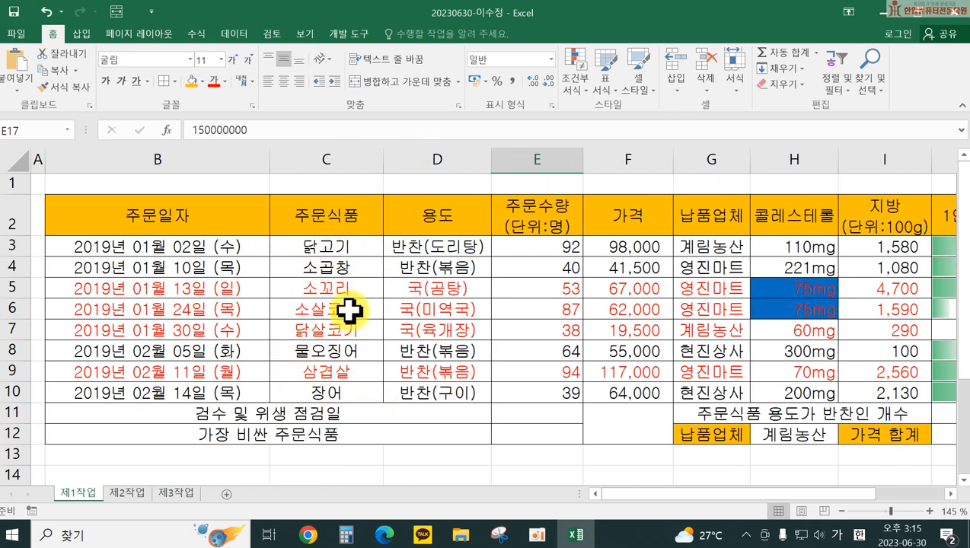
left_click_drag(333, 247, 336, 375)
right_click(334, 373)
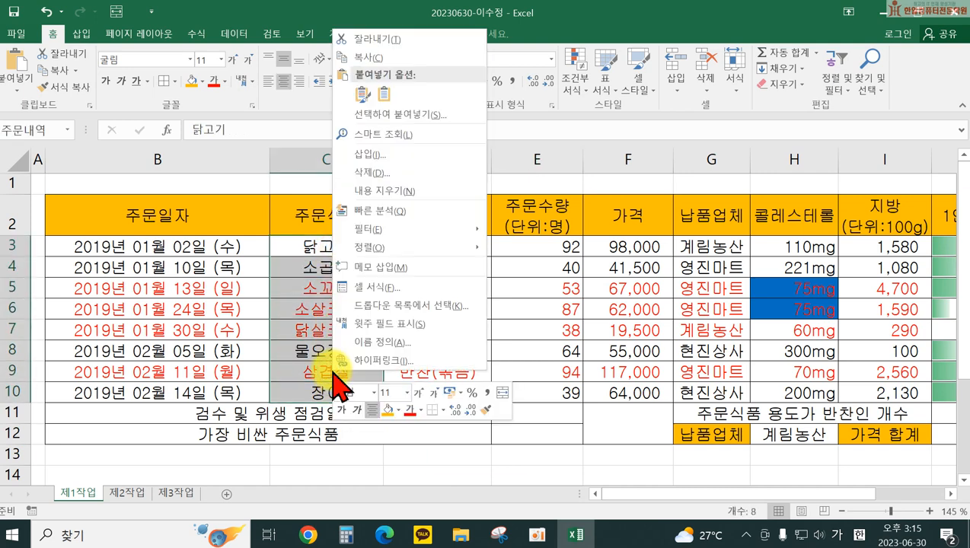
left_click(369, 289)
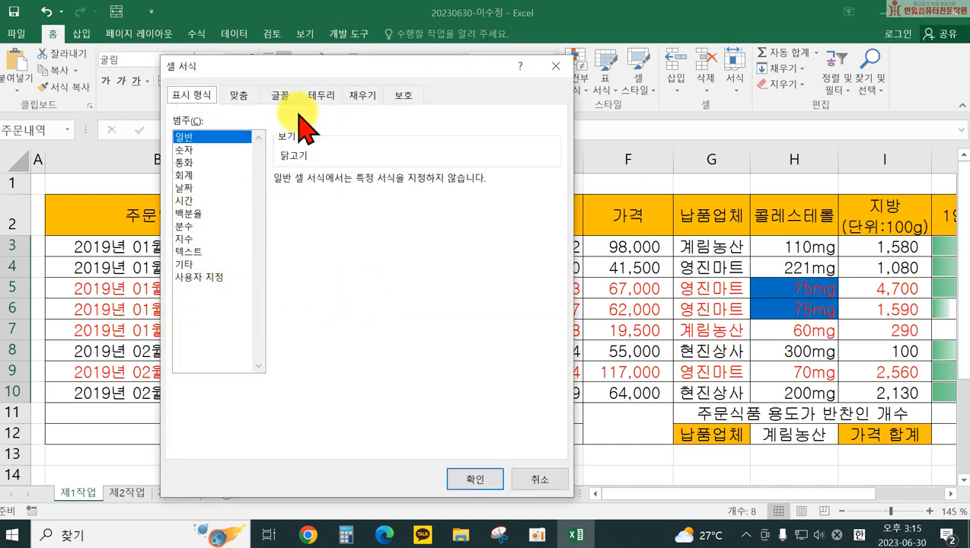
left_click_drag(303, 67, 609, 83)
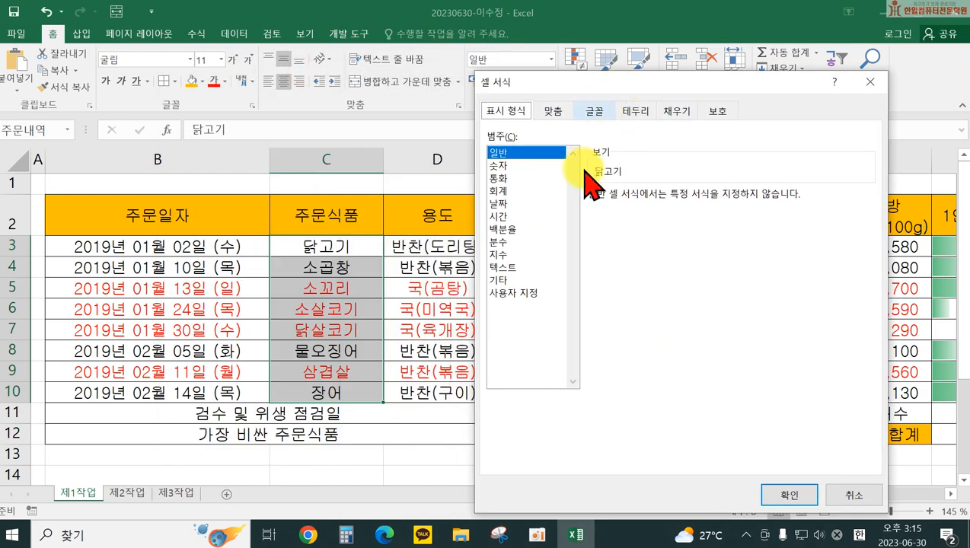
left_click(520, 293)
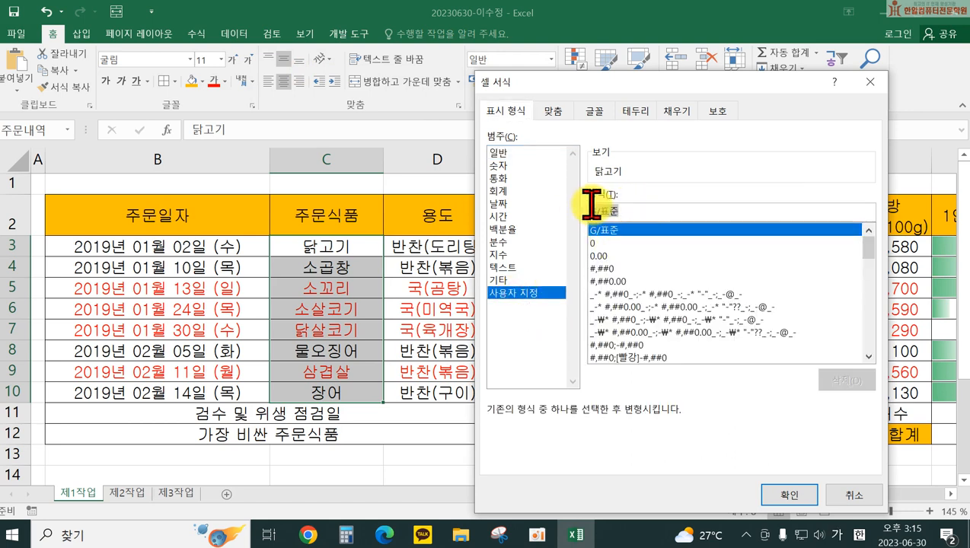
key("Delete")
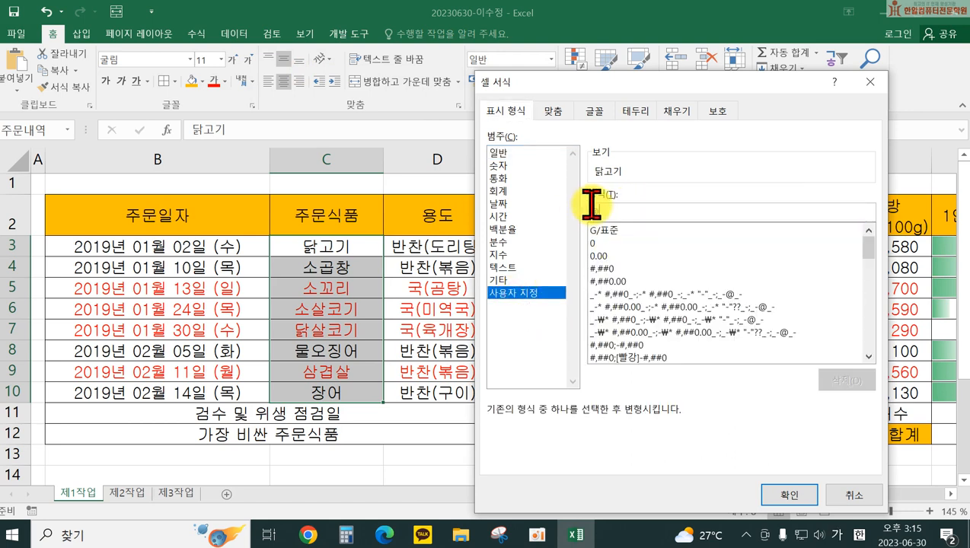
type("@")
key("Hangul")
type("식ㅍ")
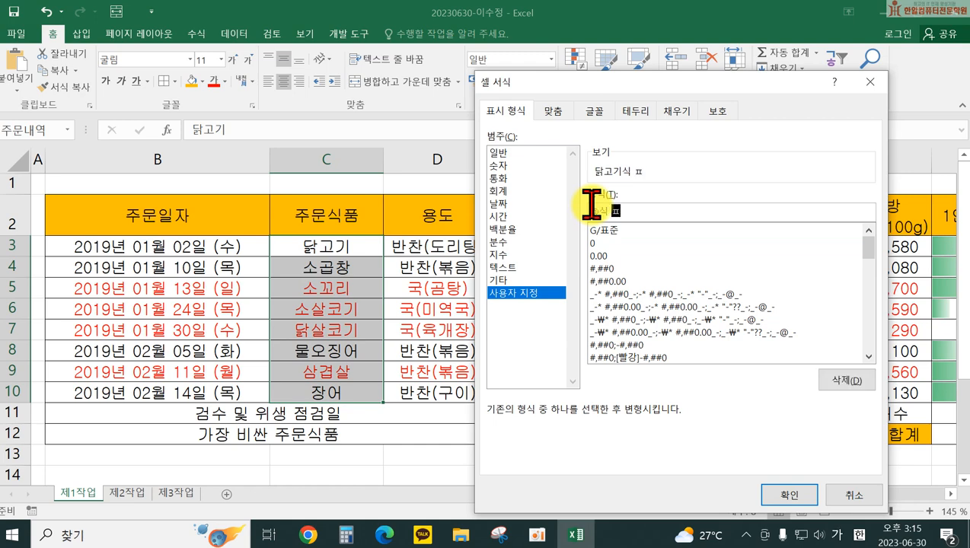
type("품")
key("Return")
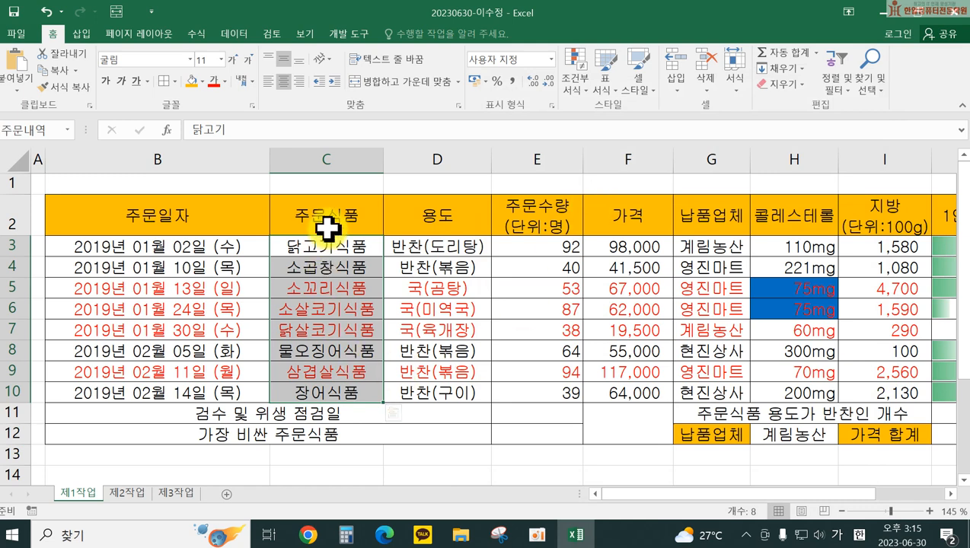
left_click(342, 247)
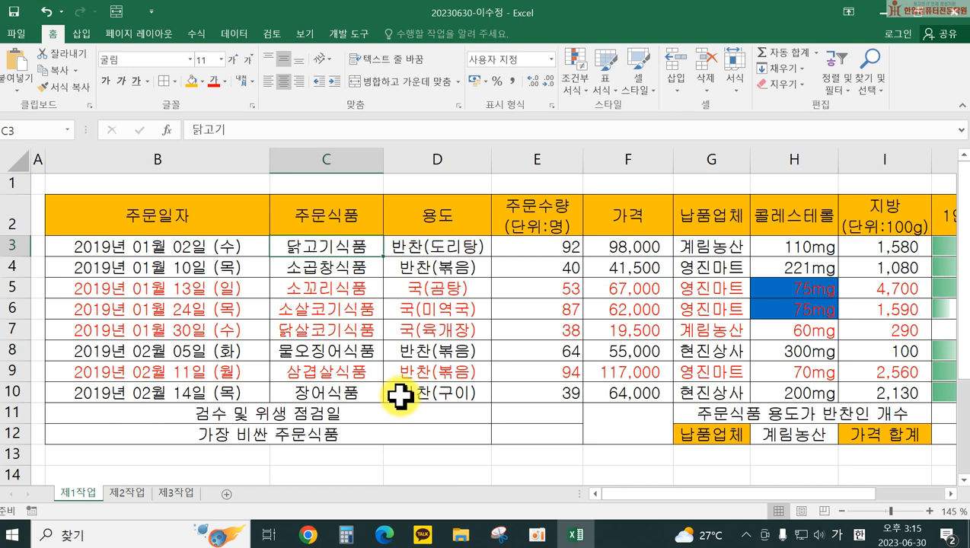
scroll(401, 392, "down", 3)
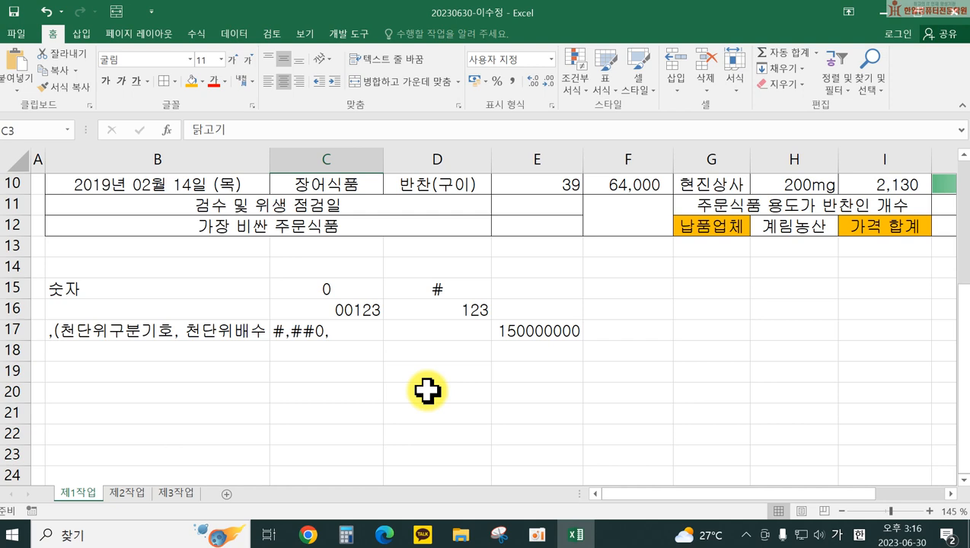
Step: Delete the contents of rows 15–19 to remove the 숫자, 00123 and thousands examples
scroll(328, 441, "up", 3)
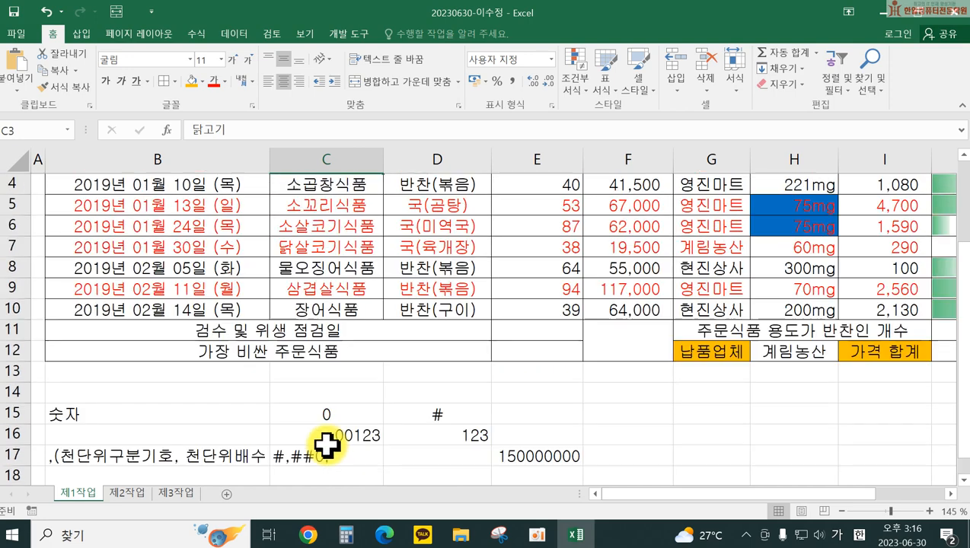
scroll(335, 438, "down", 2)
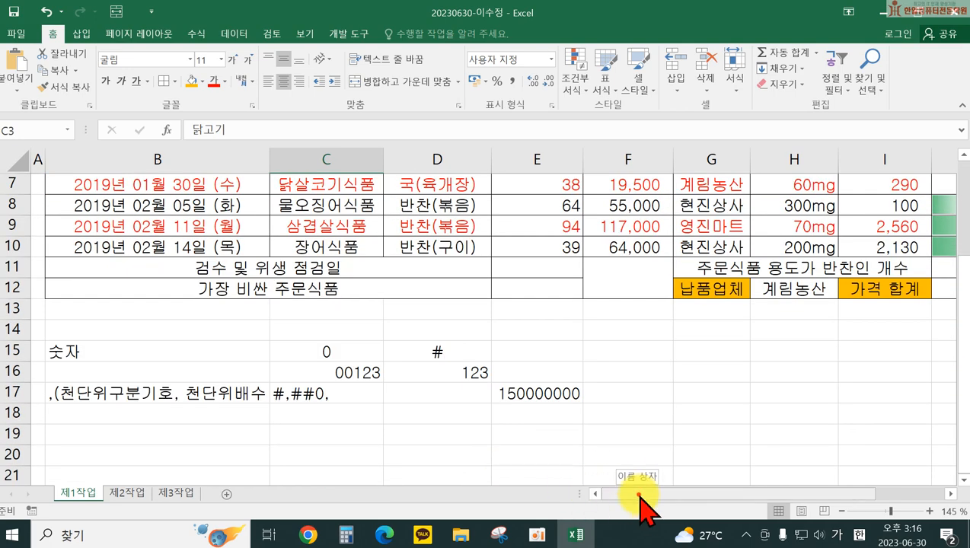
left_click_drag(643, 495, 716, 501)
scroll(539, 381, "down", 3)
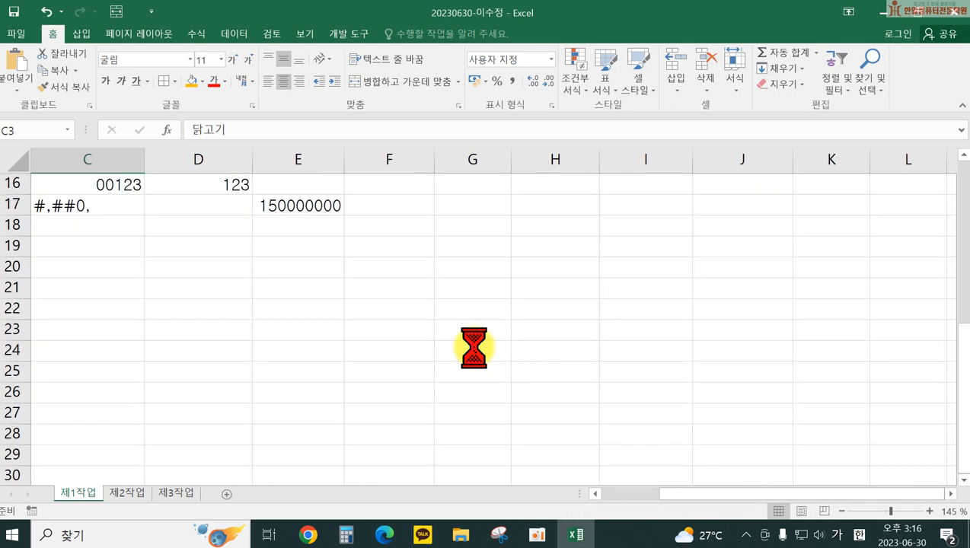
scroll(472, 347, "down", 2)
scroll(356, 359, "down", 2)
scroll(357, 359, "up", 2)
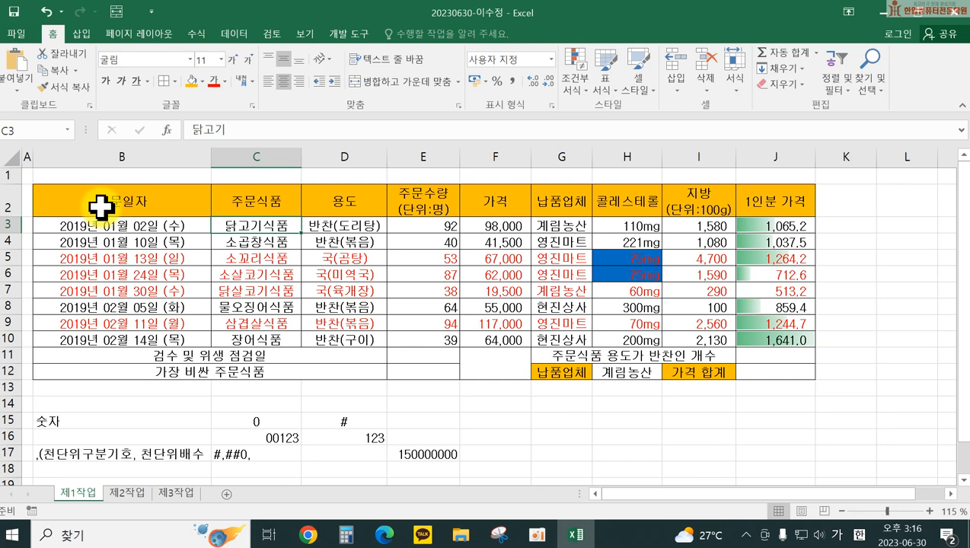
scroll(129, 282, "down", 2)
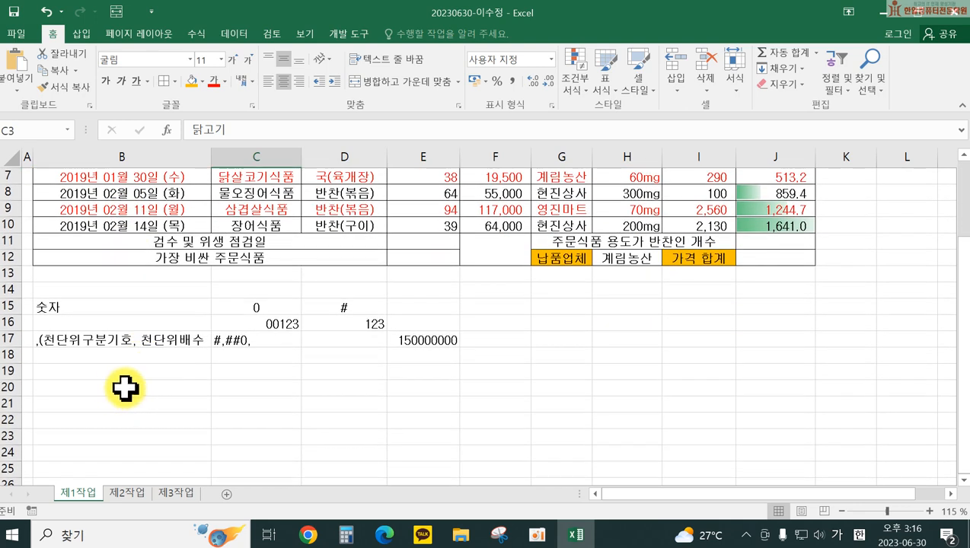
left_click_drag(7, 305, 8, 369)
key("Delete")
left_click(73, 305)
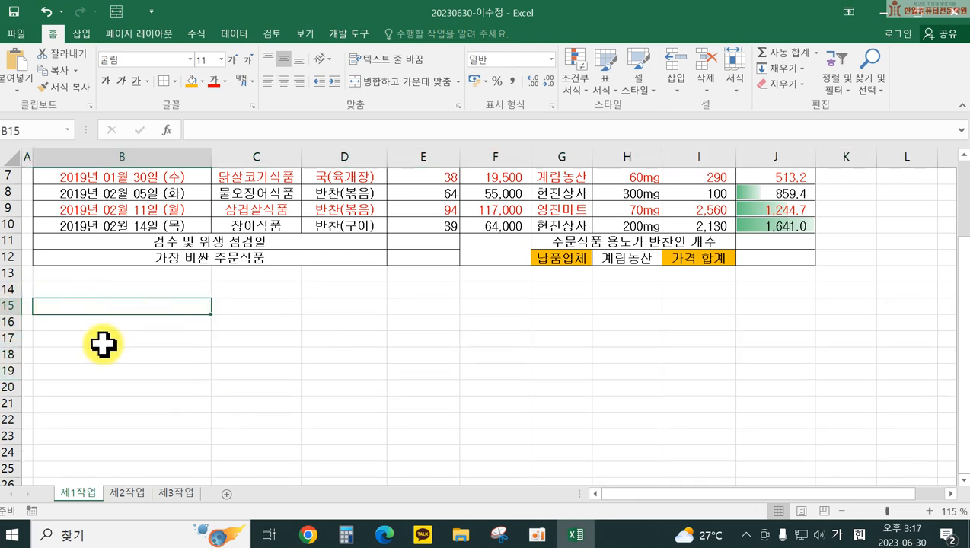
scroll(213, 385, "up", 2)
scroll(175, 396, "down", 2)
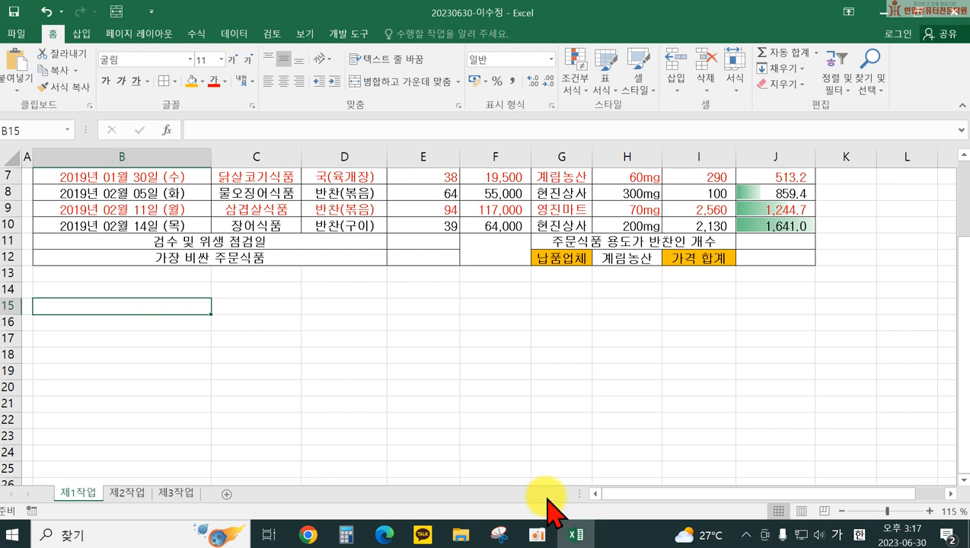
Step: Enter =B2 in B15 so it displays 주문일자, and check the formula
type("=")
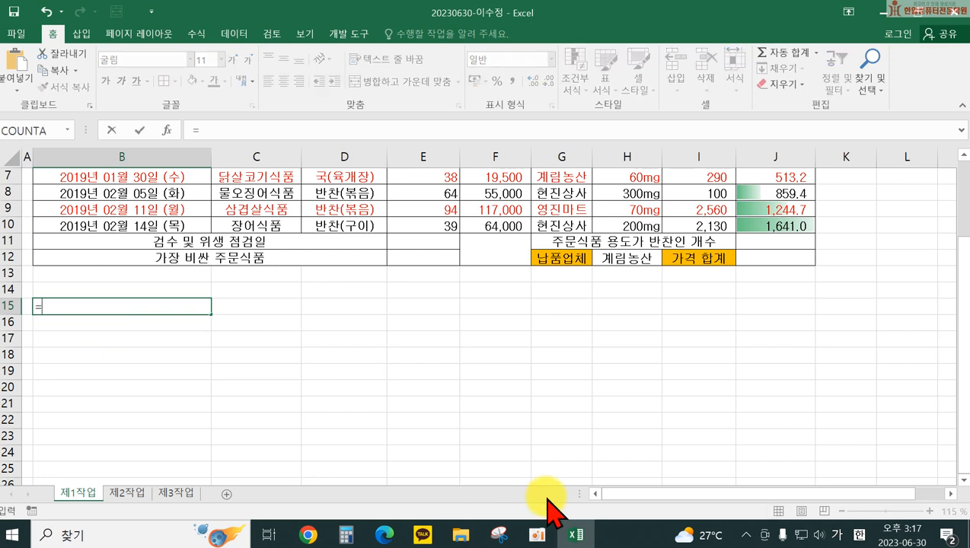
scroll(192, 336, "up", 2)
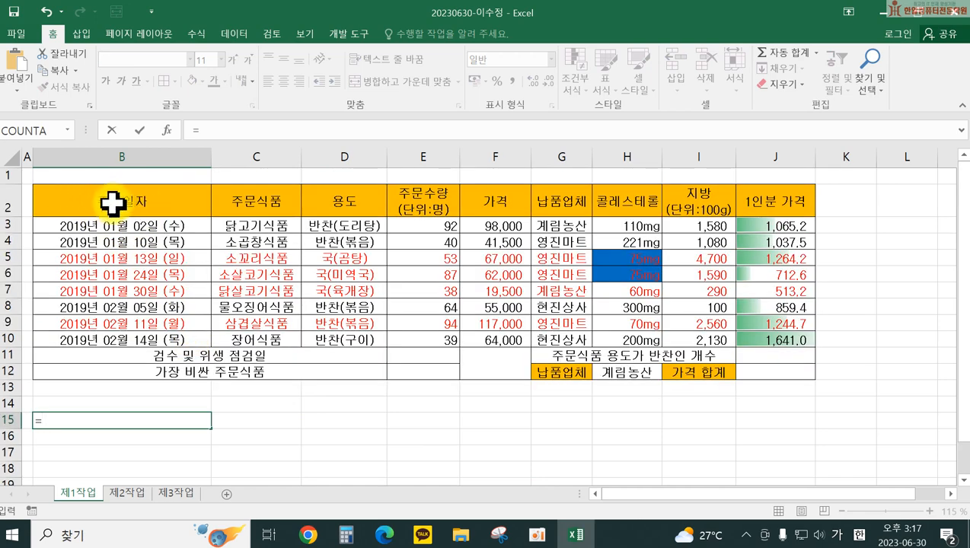
left_click(112, 201)
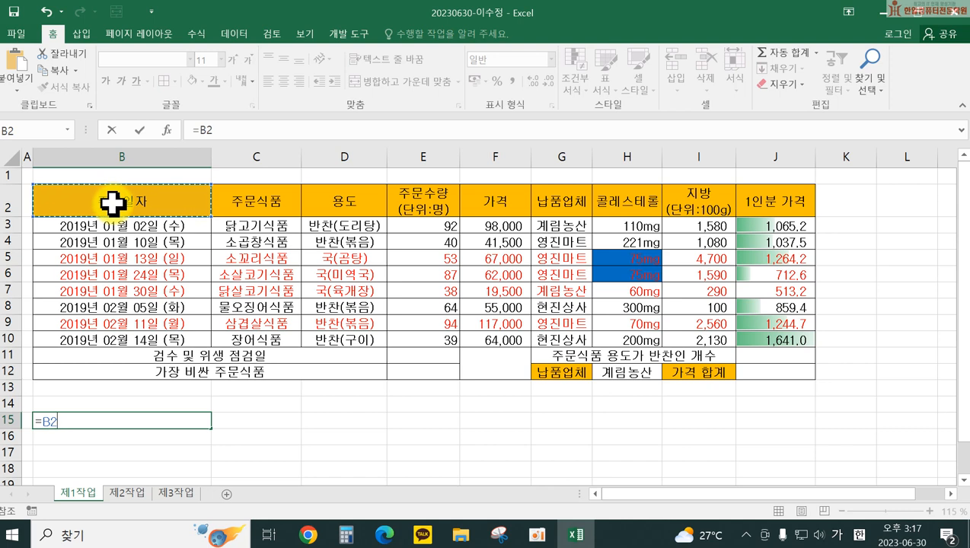
key("ctrl+Return")
key("Return")
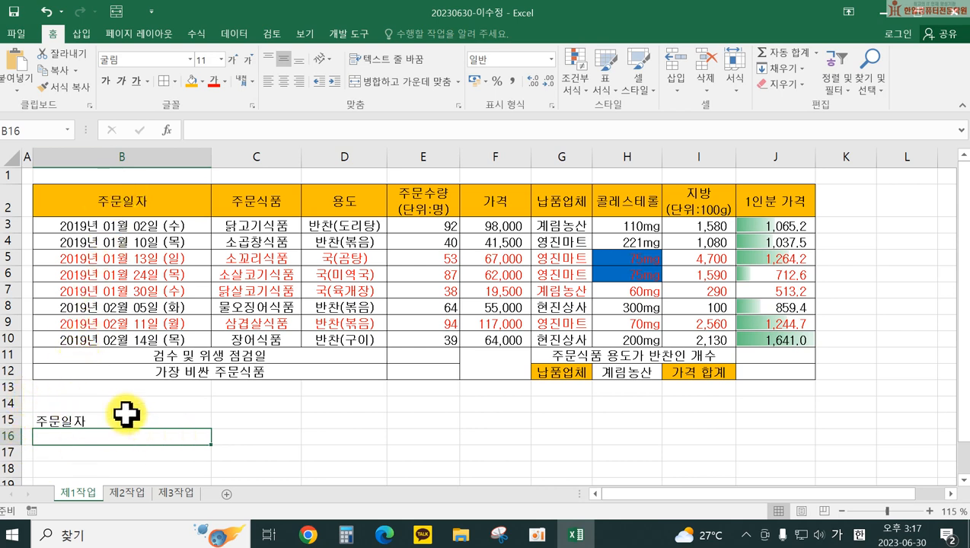
double_click(192, 420)
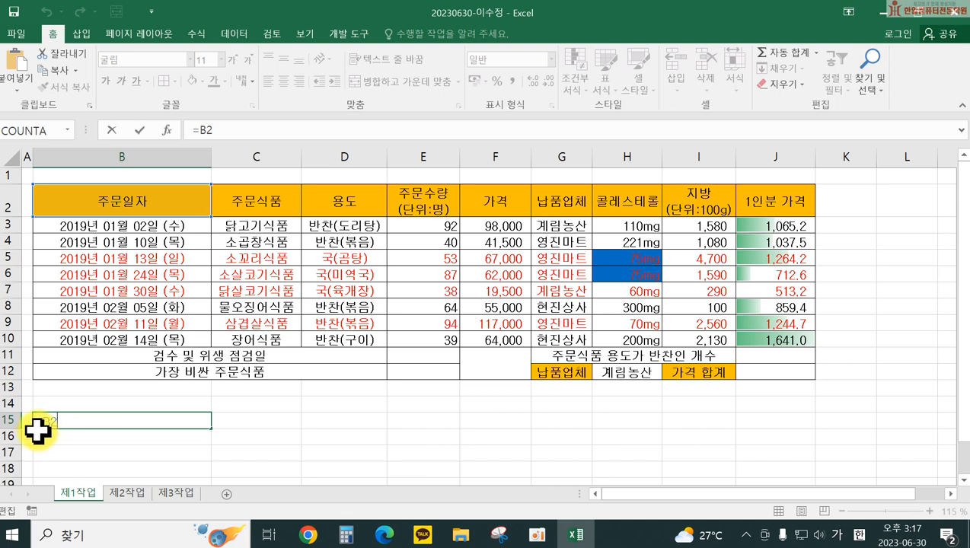
key("Return")
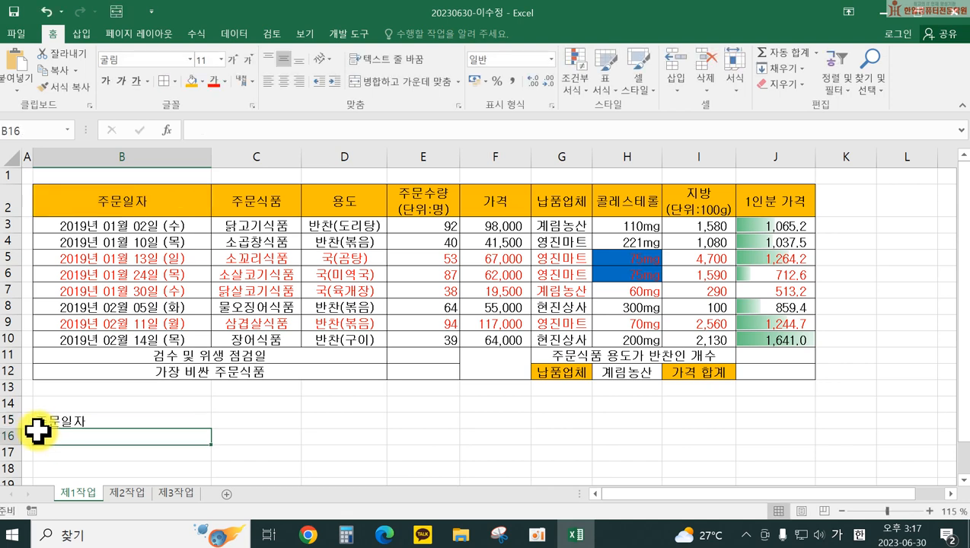
left_click(98, 420)
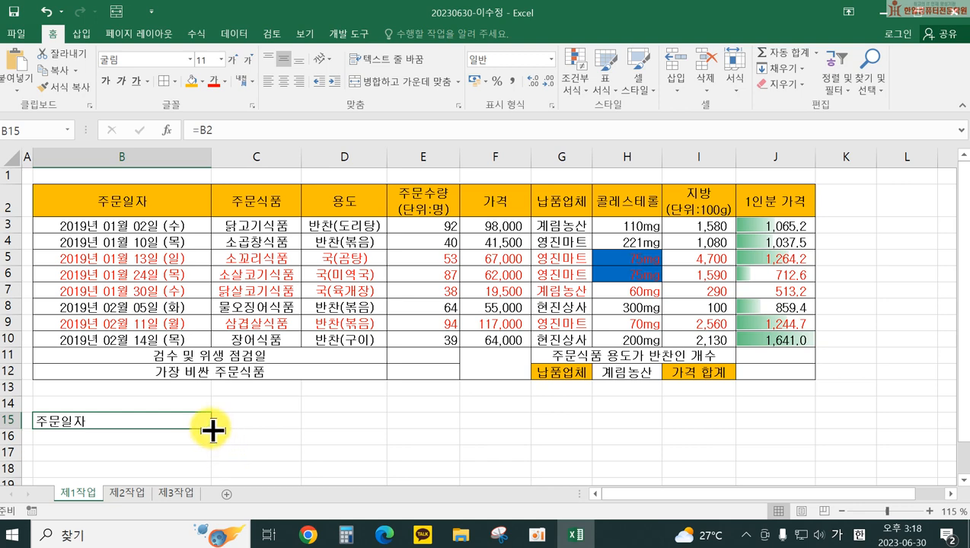
Step: Fill the B15 reference across to J15 to copy every table header into row 15
left_click_drag(210, 430, 786, 436)
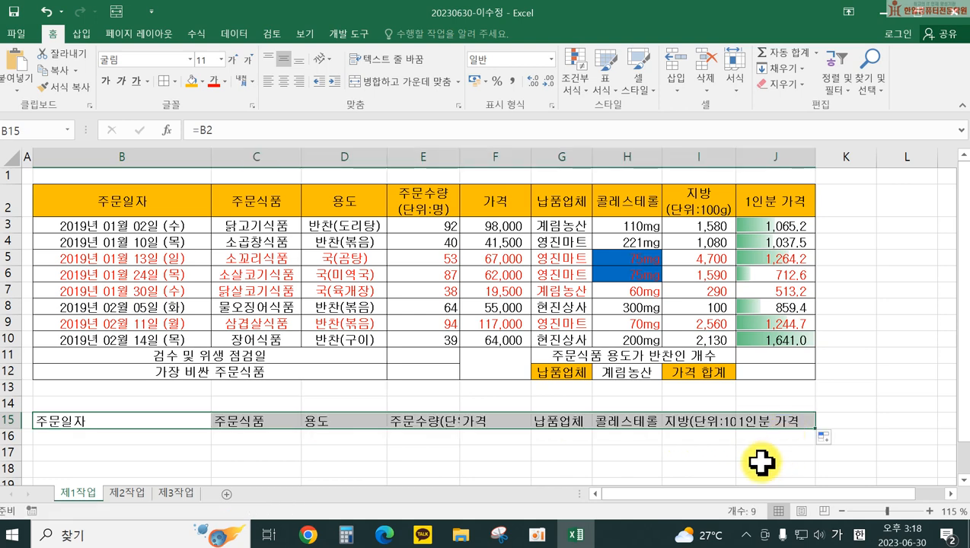
left_click(259, 418)
key("F2")
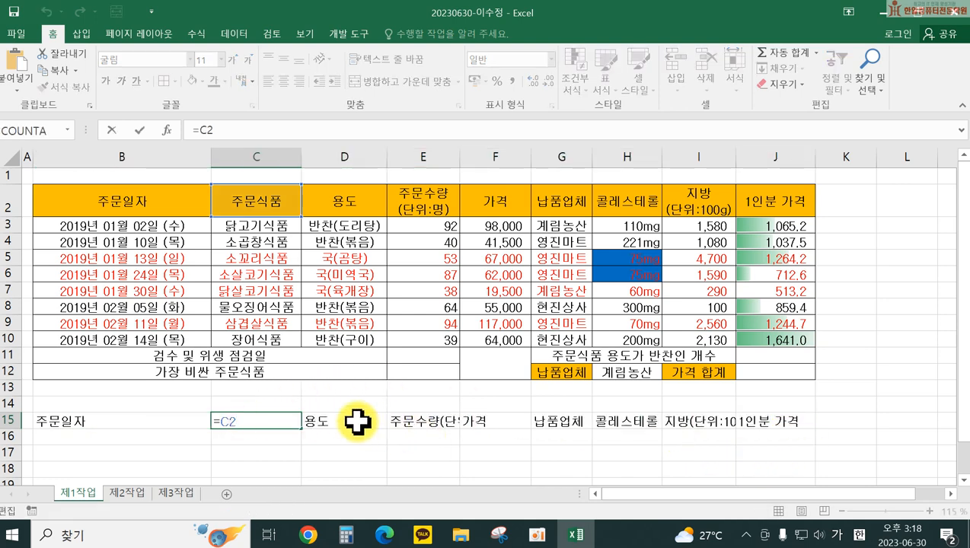
key("Return")
double_click(354, 423)
double_click(428, 423)
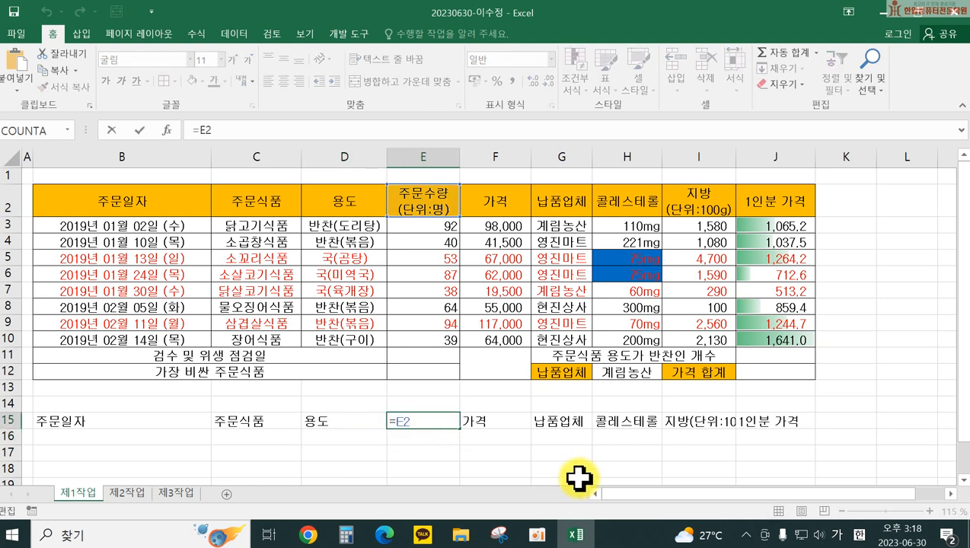
key("Return")
Step: Fill B15 down to B22 to pull in the order dates as serial numbers
left_click(101, 426)
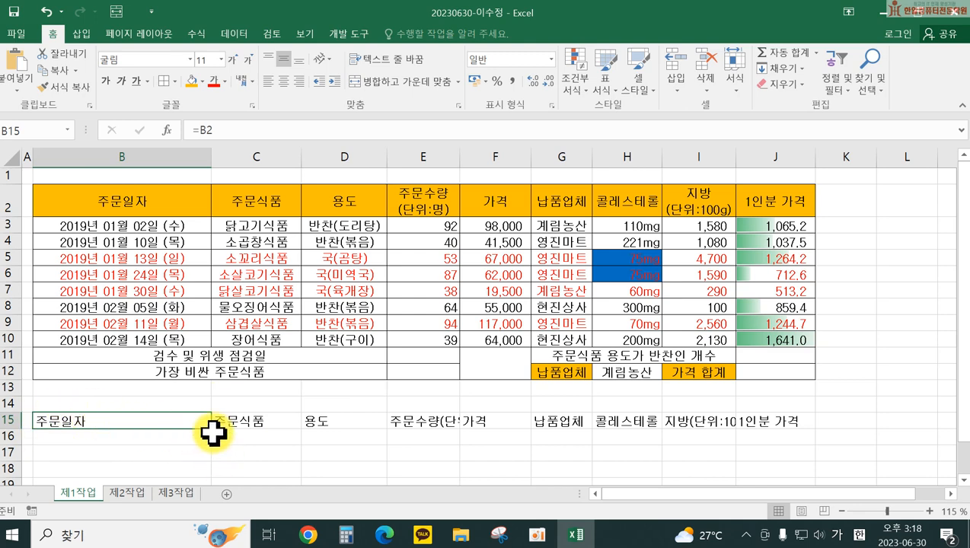
left_click_drag(213, 432, 207, 457)
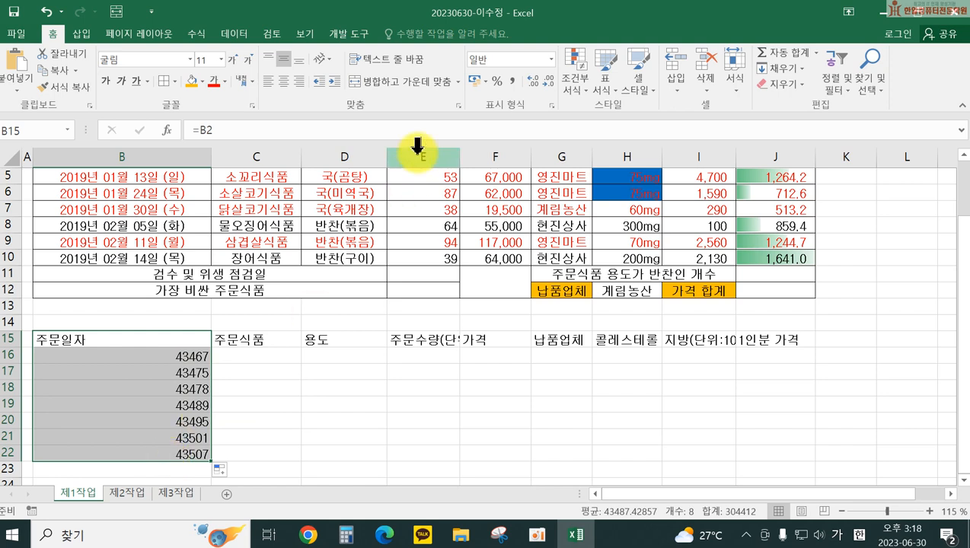
left_click(551, 60)
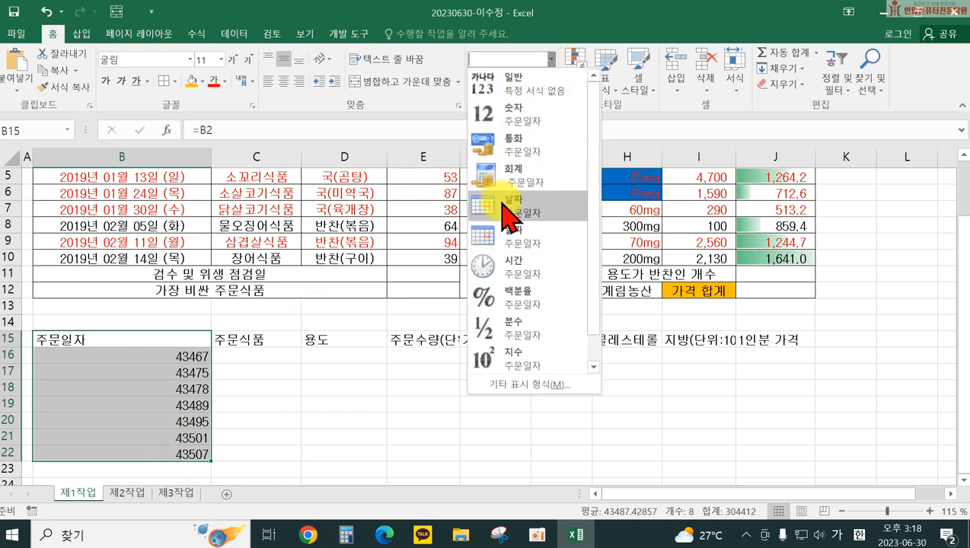
Step: Format B16:B22 as day-month-year dates like 2-1-19 instead of serial numbers
left_click_drag(186, 356, 158, 455)
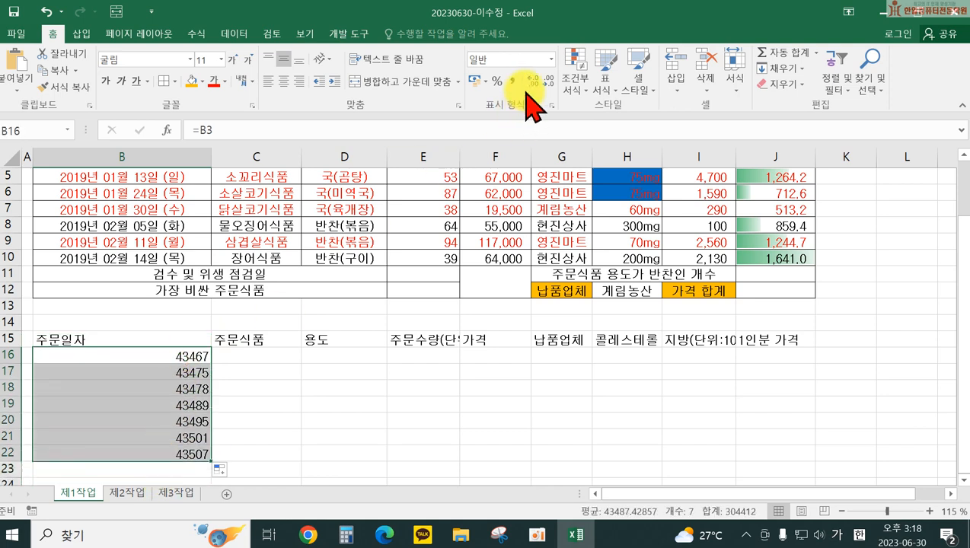
left_click(551, 59)
left_click(512, 205)
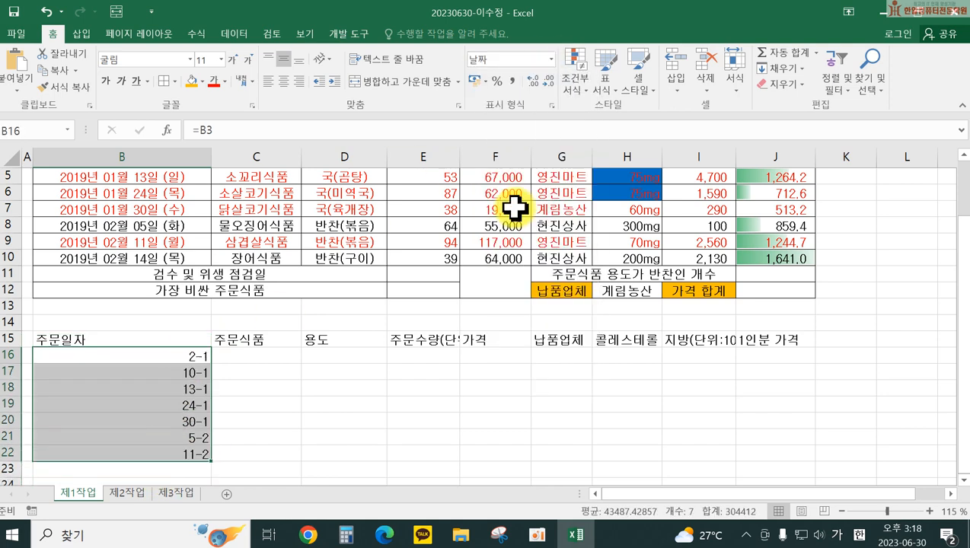
left_click(422, 367)
left_click_drag(156, 356, 159, 455)
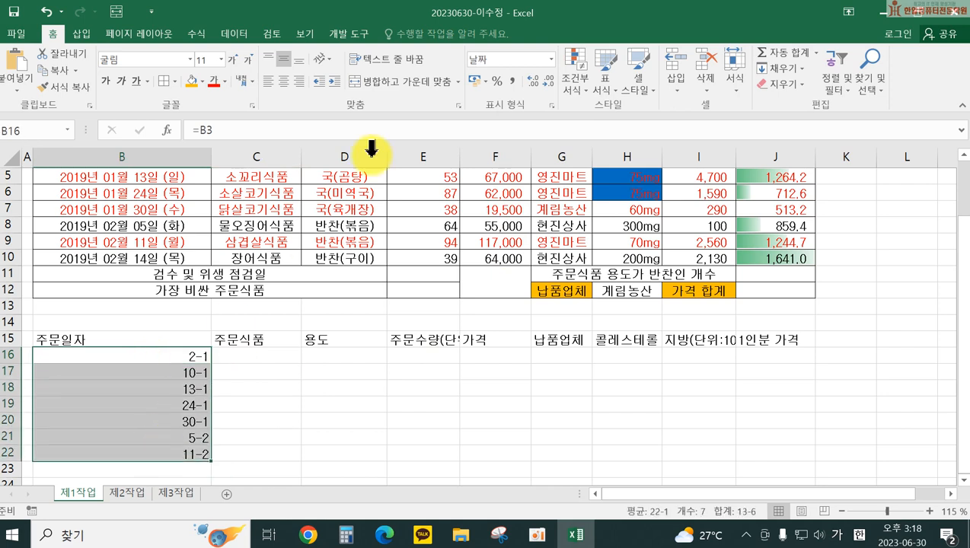
left_click(551, 59)
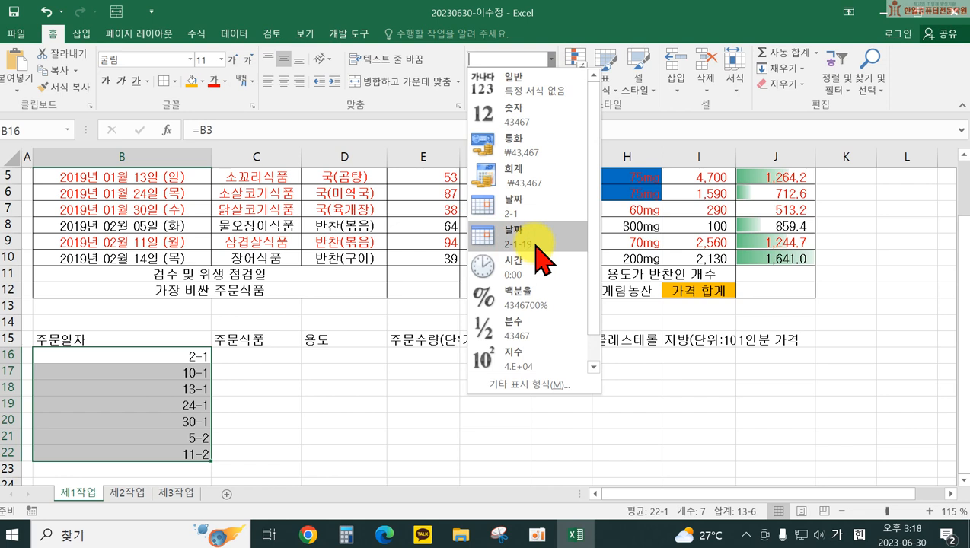
left_click(536, 242)
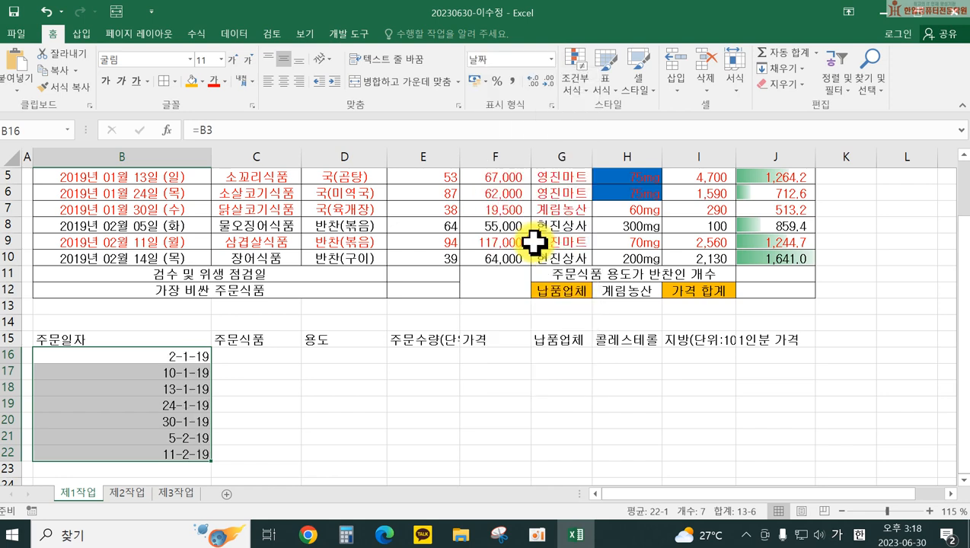
left_click(245, 402)
left_click(152, 340)
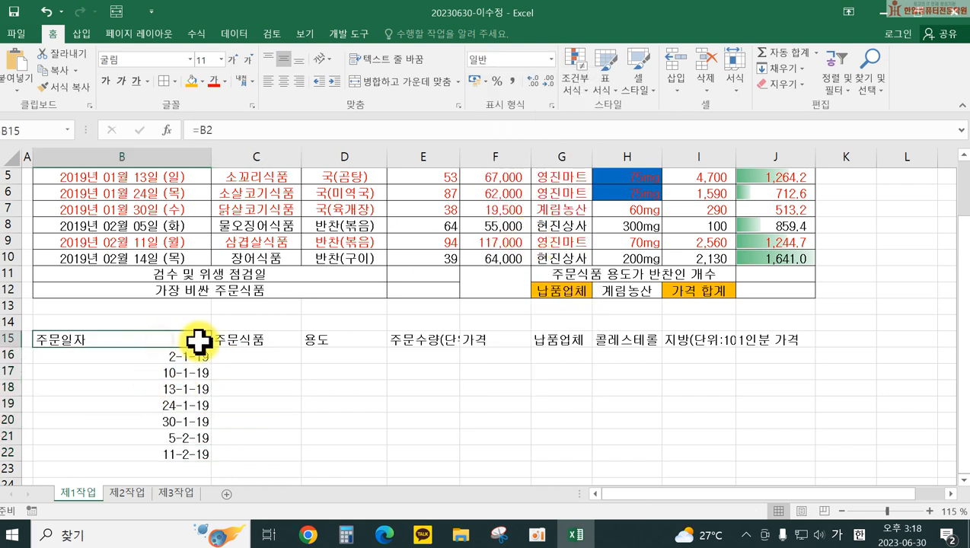
Step: Inspect the existing formulas in B15, C15 and B16 without changing them
double_click(135, 340)
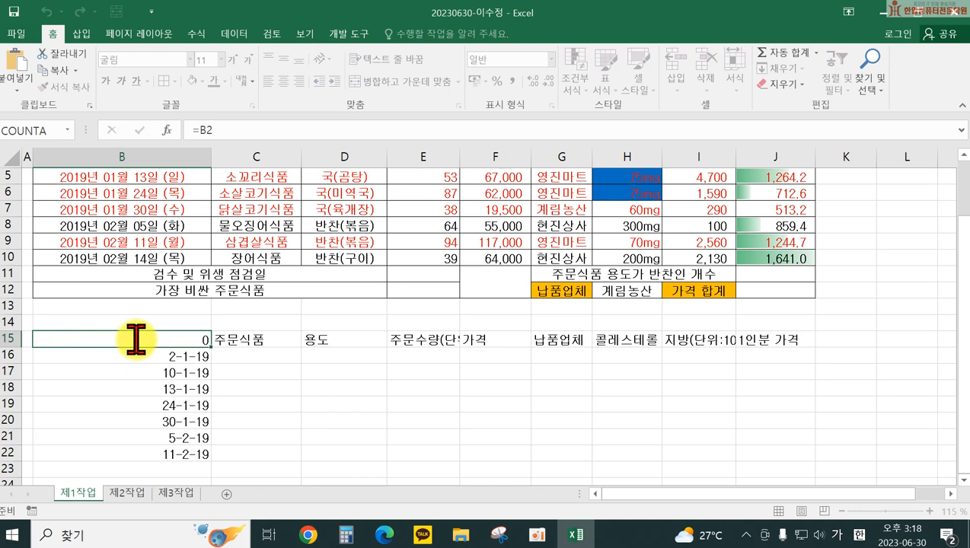
key("Return")
double_click(234, 339)
key("Return")
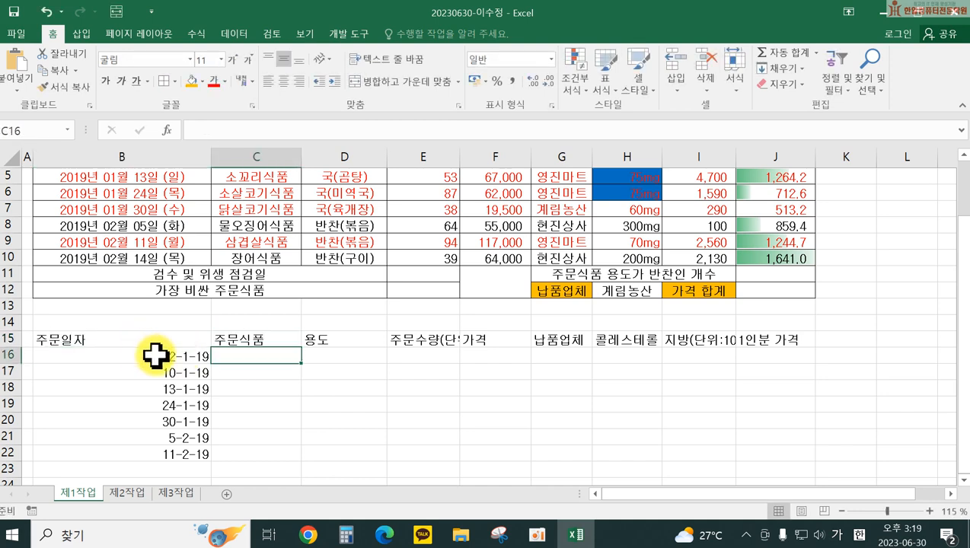
double_click(155, 354)
key("Return")
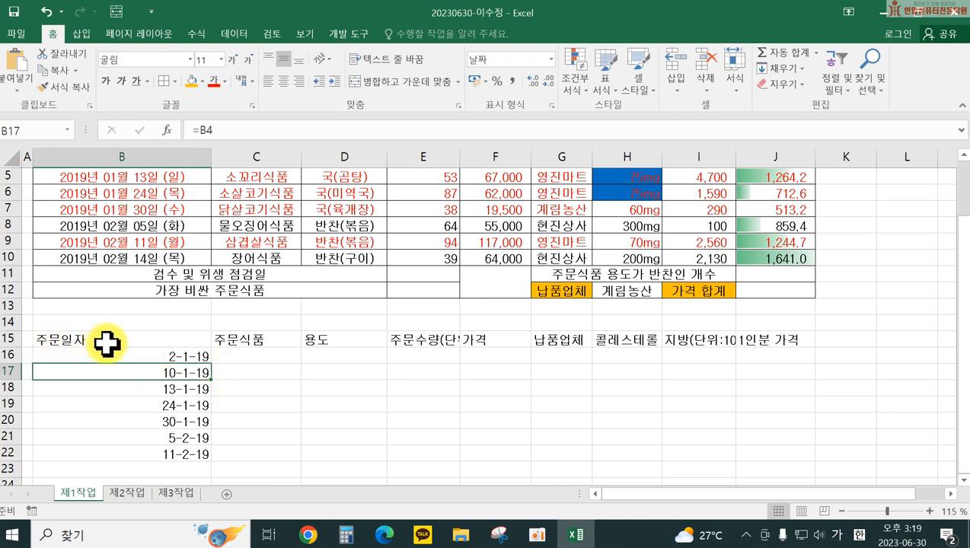
Step: Change B15 to the absolute reference =$B$2 and fill it across to J15 and down to B22
double_click(106, 344)
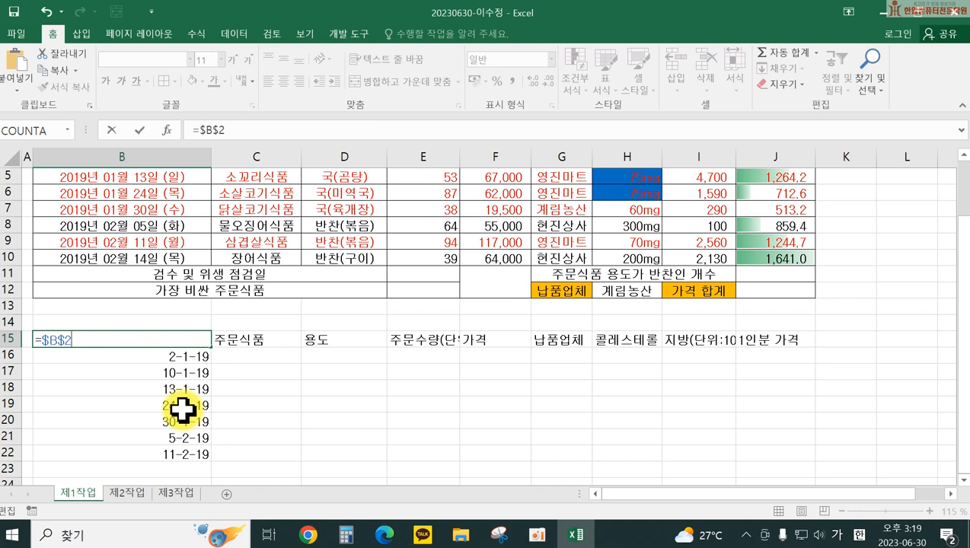
key("Return")
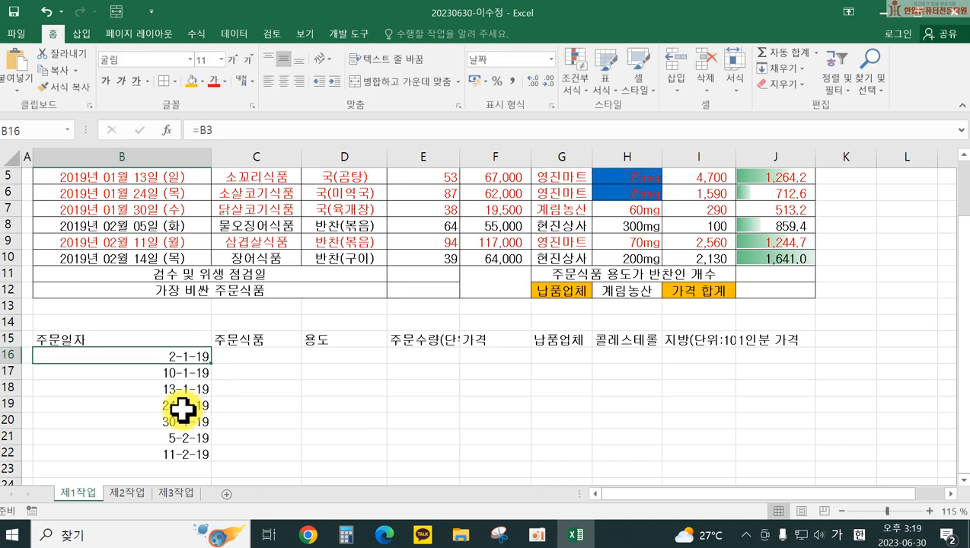
left_click(143, 341)
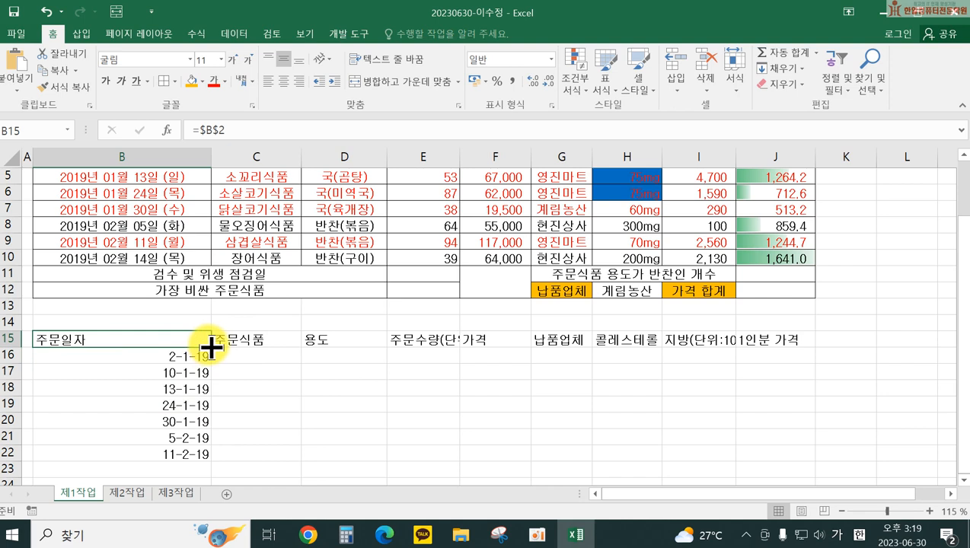
left_click_drag(211, 348, 792, 349)
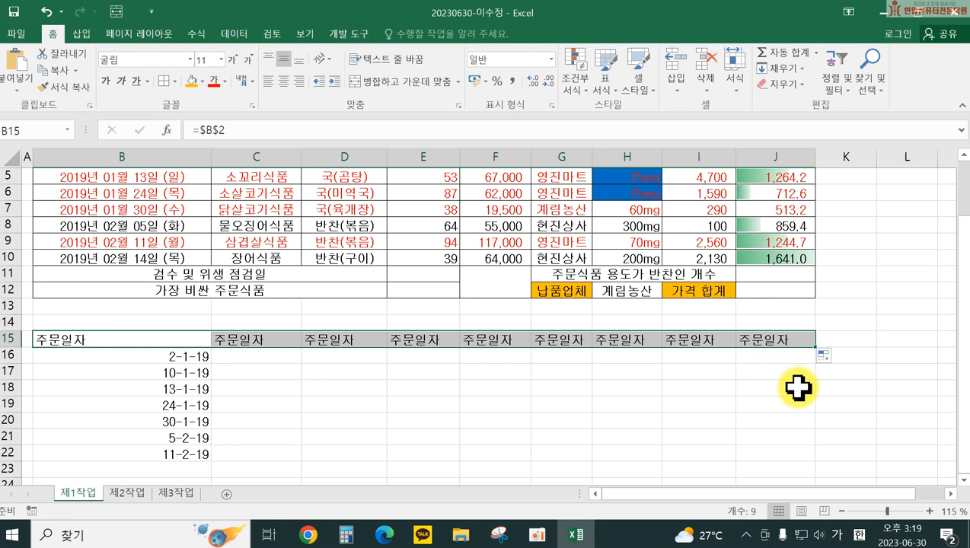
left_click(87, 339)
left_click_drag(214, 350, 213, 460)
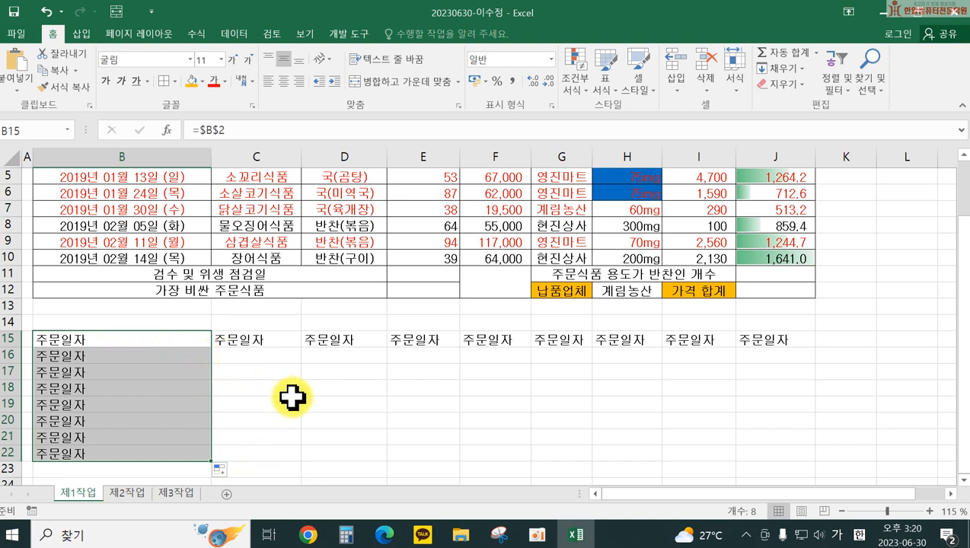
double_click(137, 341)
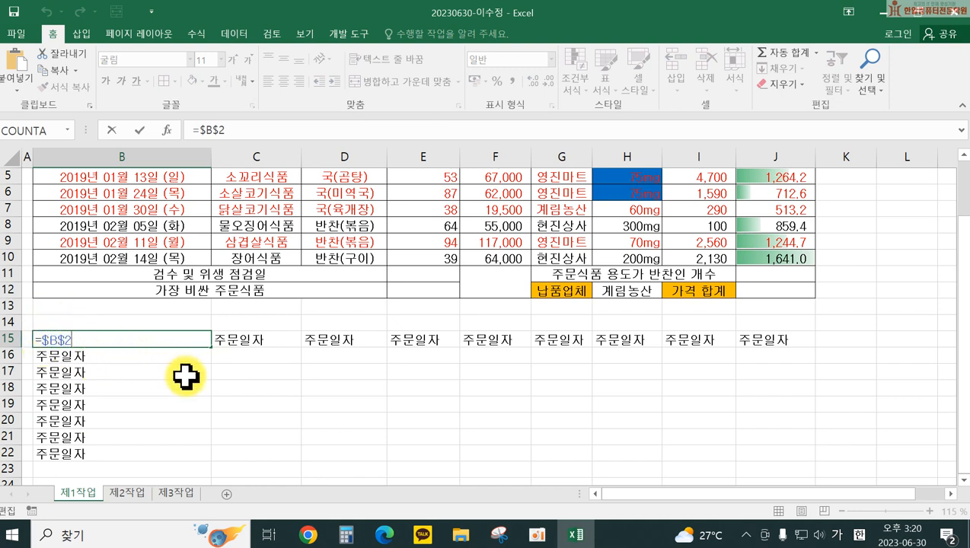
Step: Copy B15's formula across row 15 to J15 and down to B22
left_click(209, 348)
left_click_drag(211, 347, 780, 352)
left_click(123, 341)
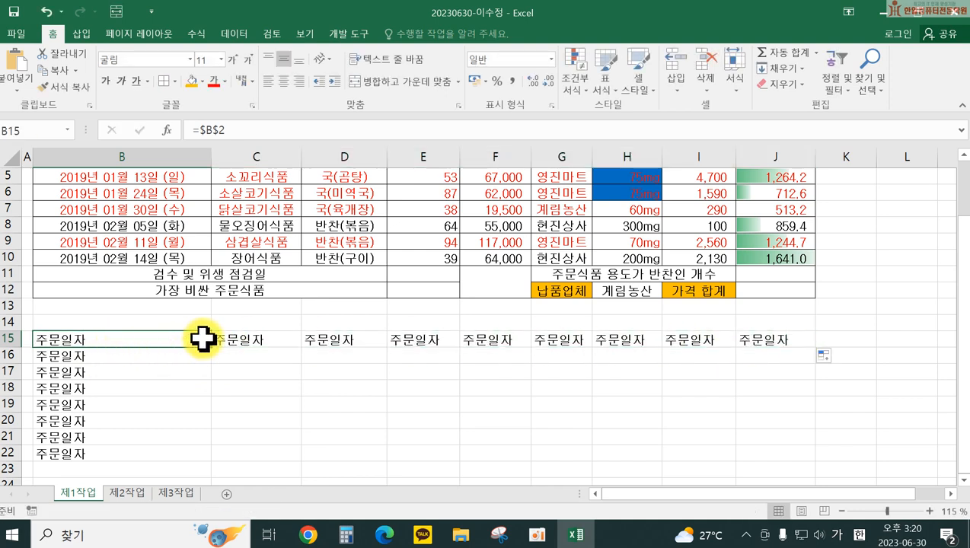
left_click_drag(214, 348, 204, 457)
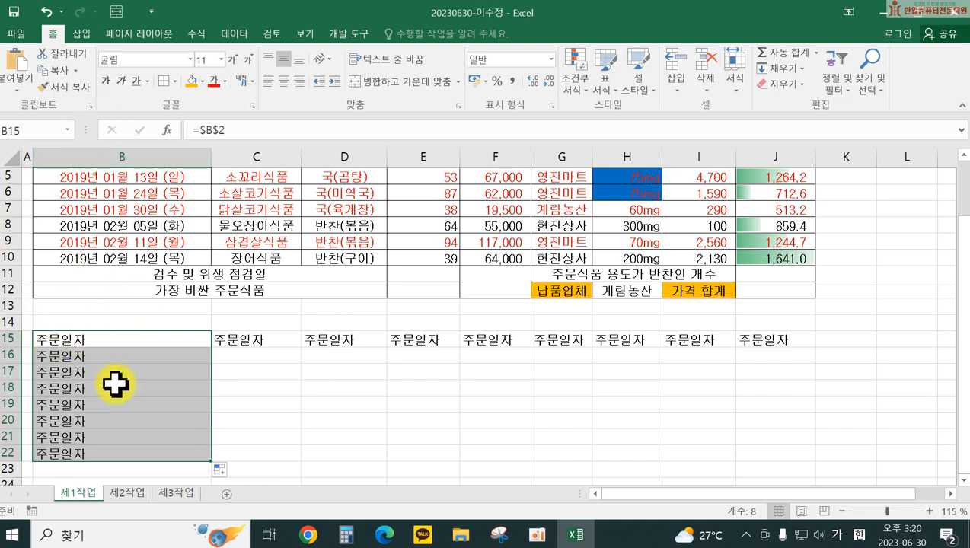
Step: Change B15 to the row-locked reference =B$2 and copy it across to J15
double_click(119, 336)
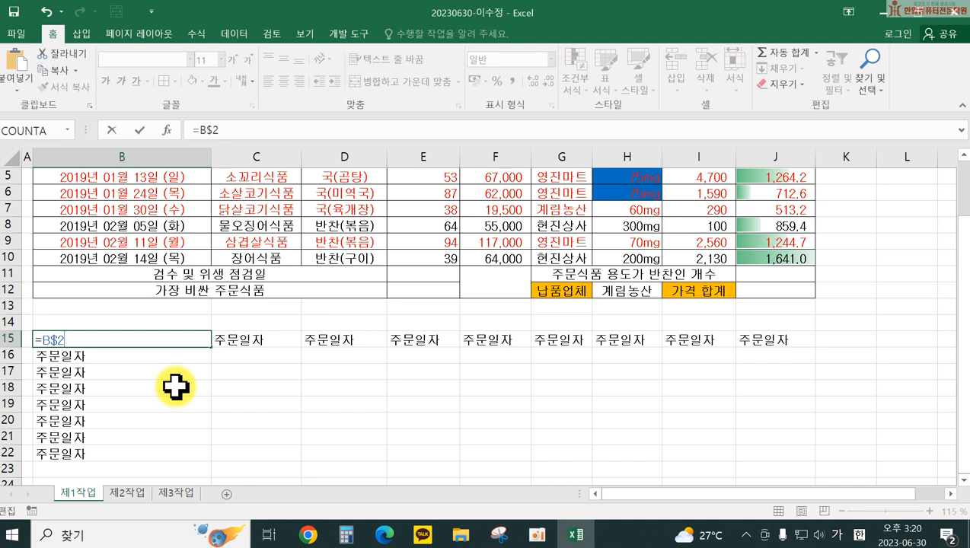
left_click_drag(90, 334, 34, 338)
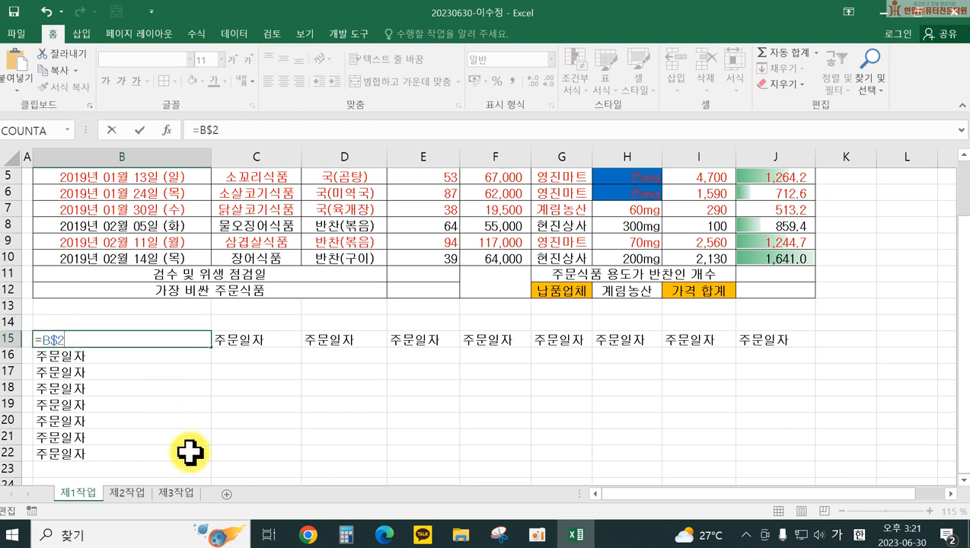
key("Return")
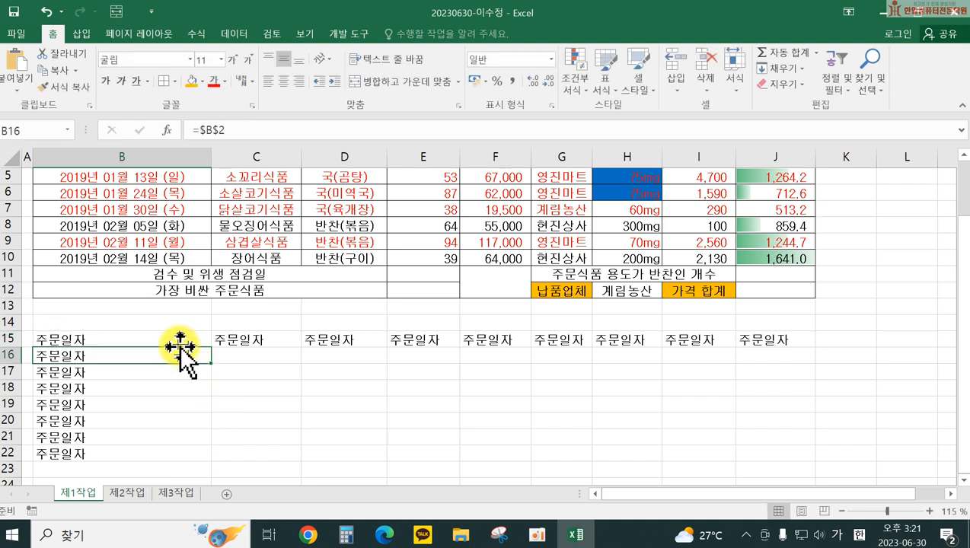
left_click(169, 340)
left_click_drag(209, 346, 773, 357)
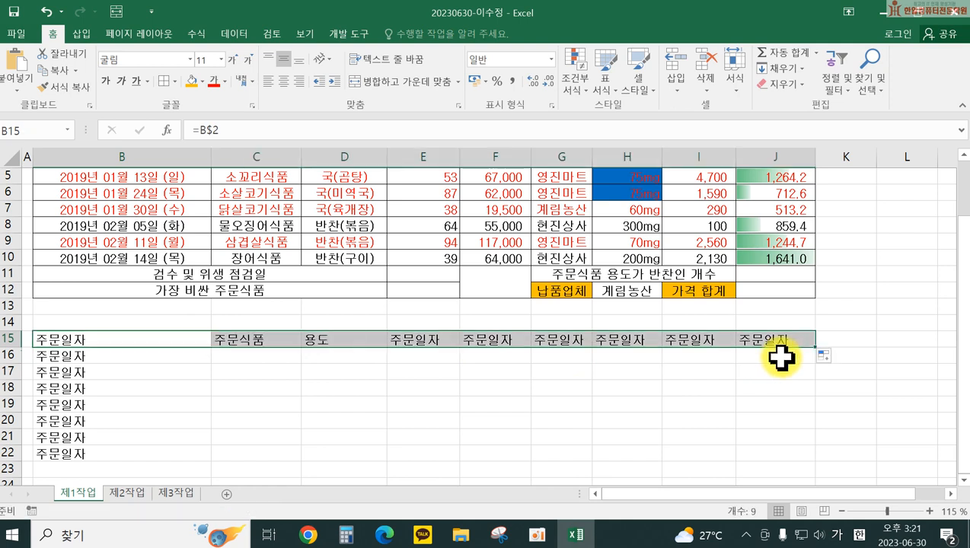
Step: Copy B15's row-locked formula down to B22, then reopen B15 for editing
double_click(133, 336)
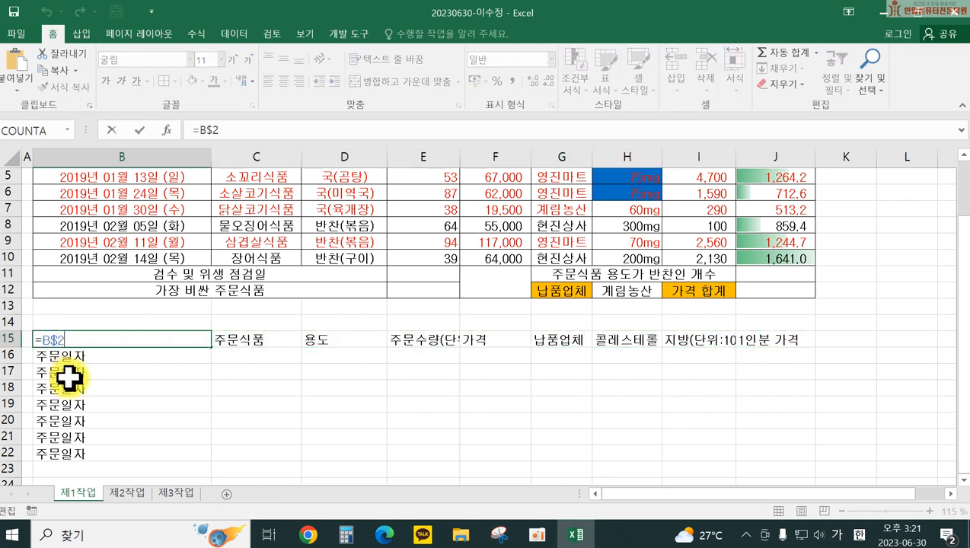
key("Return")
key("Up")
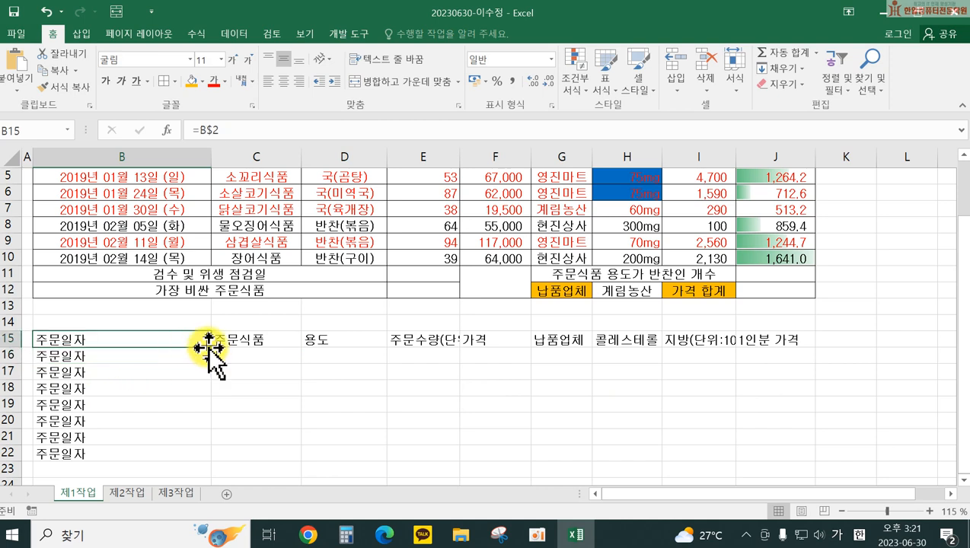
left_click_drag(211, 347, 210, 456)
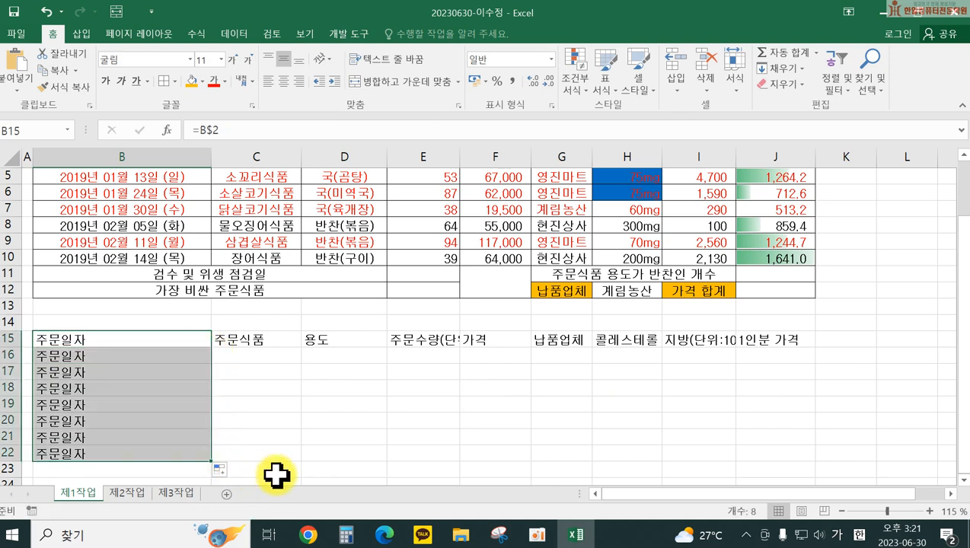
left_click(113, 339)
double_click(113, 339)
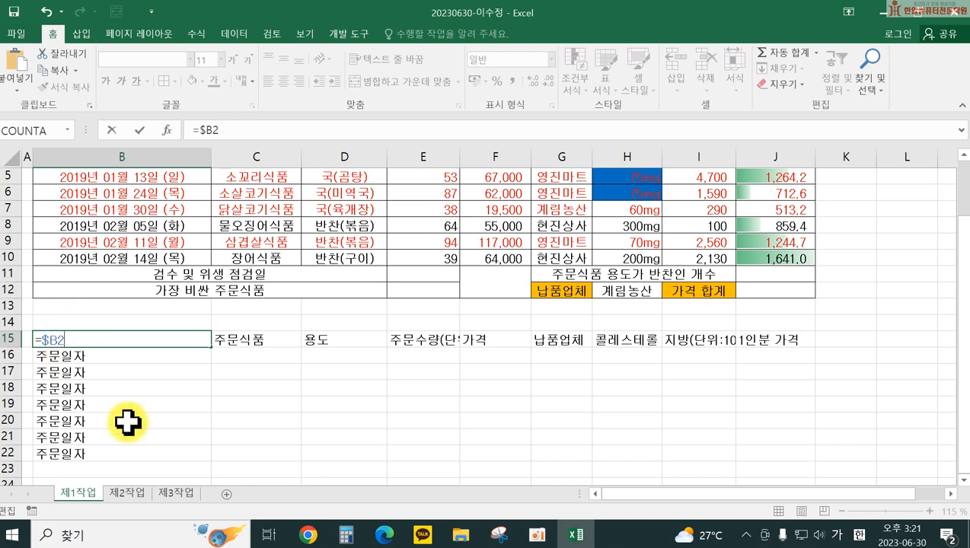
Step: Commit =$B2 in B15, fill it to J15 and down to B22, then select B3:J10
key("Return")
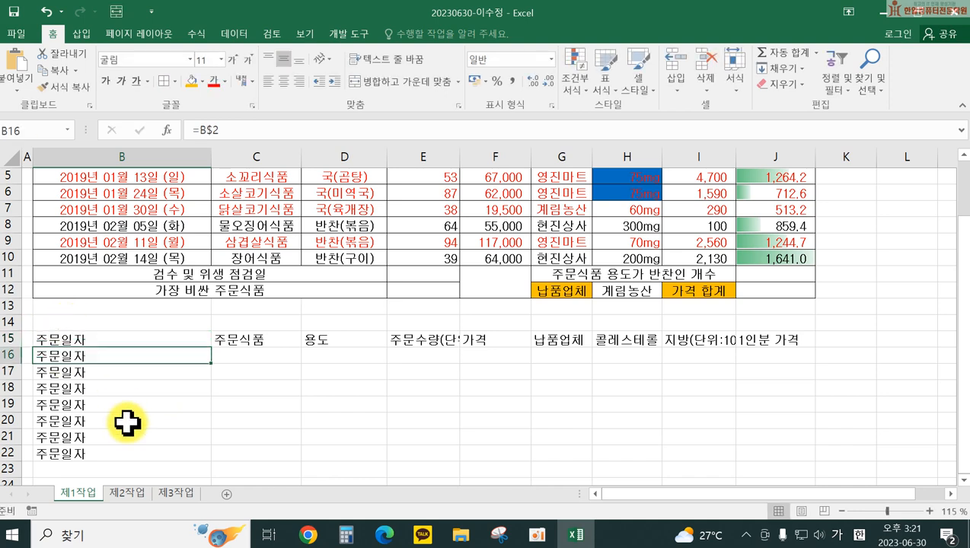
left_click(180, 335)
left_click_drag(213, 347, 795, 350)
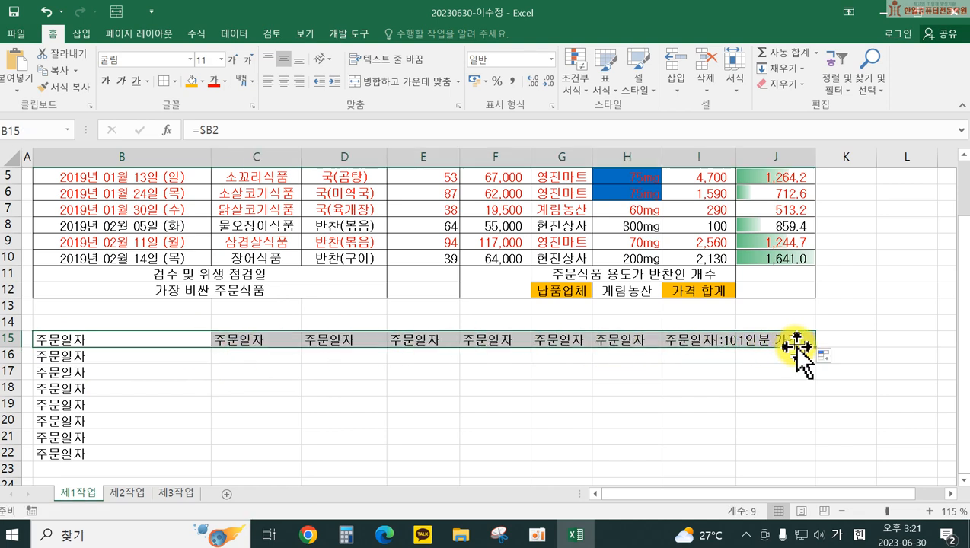
left_click(128, 337)
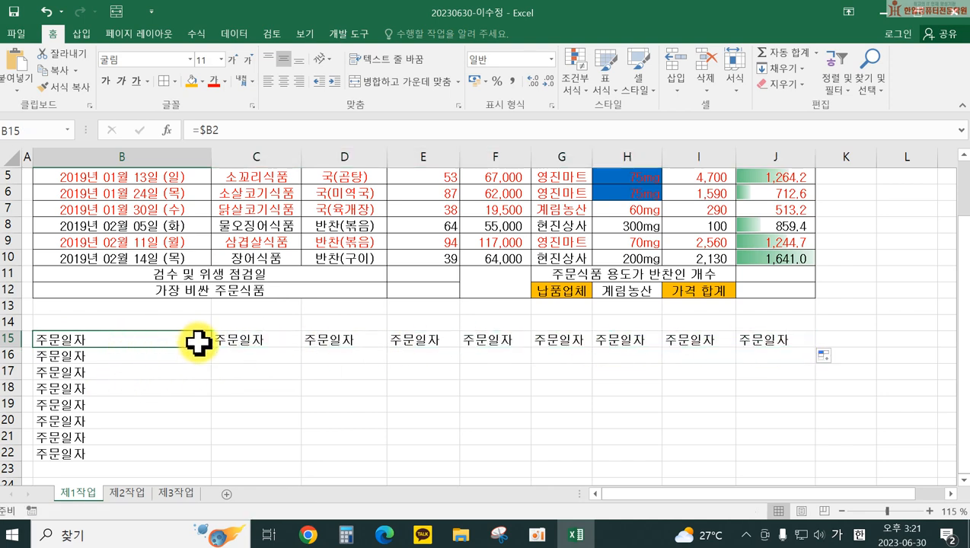
left_click_drag(209, 349, 210, 457)
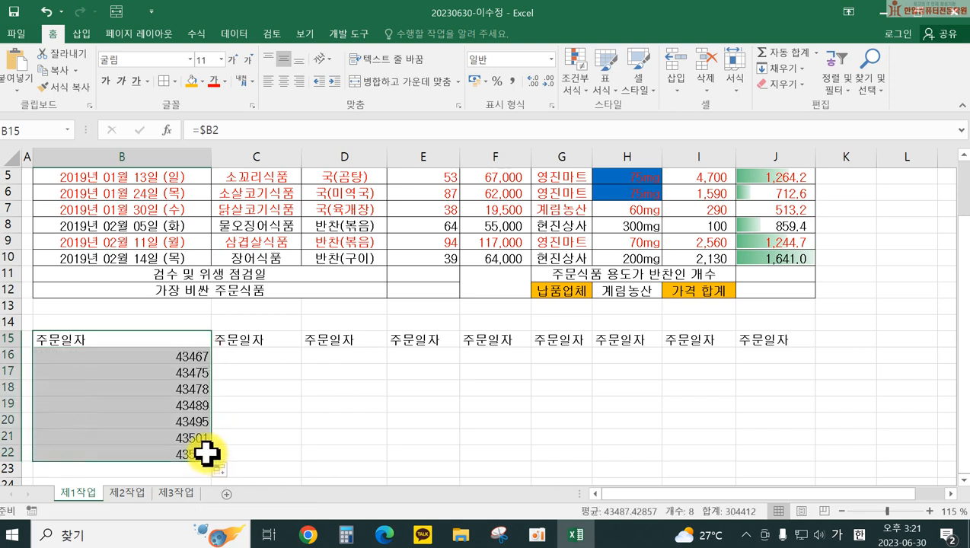
double_click(161, 338)
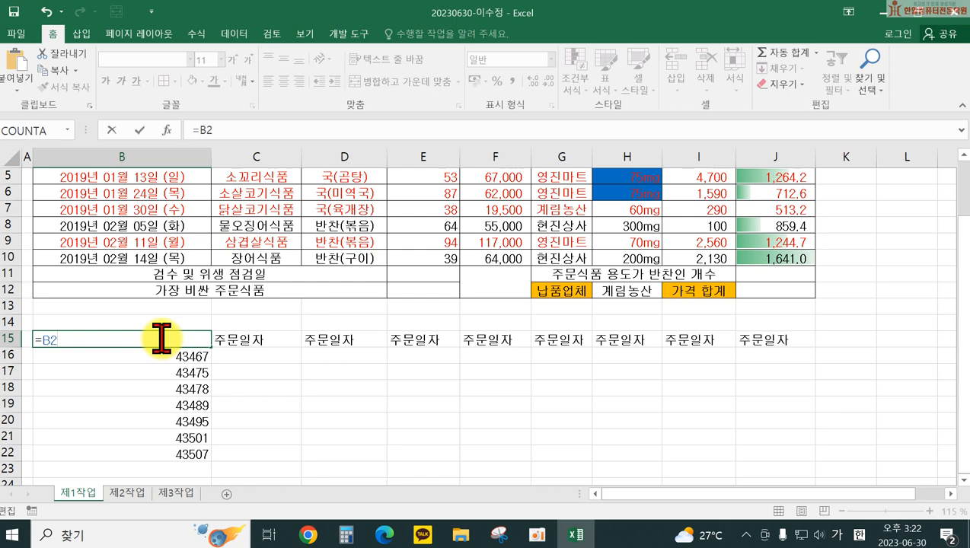
key("Return")
scroll(710, 321, "up", 2)
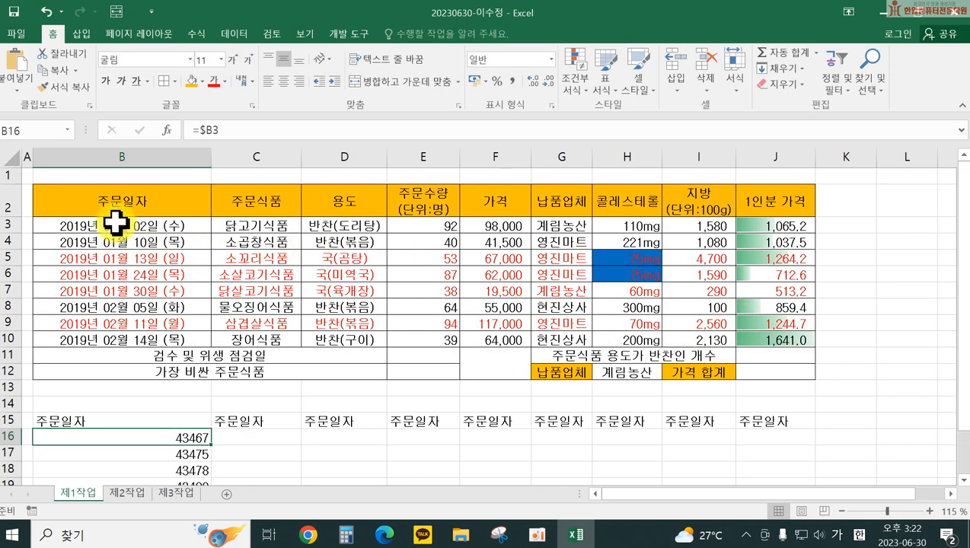
left_click_drag(115, 223, 798, 340)
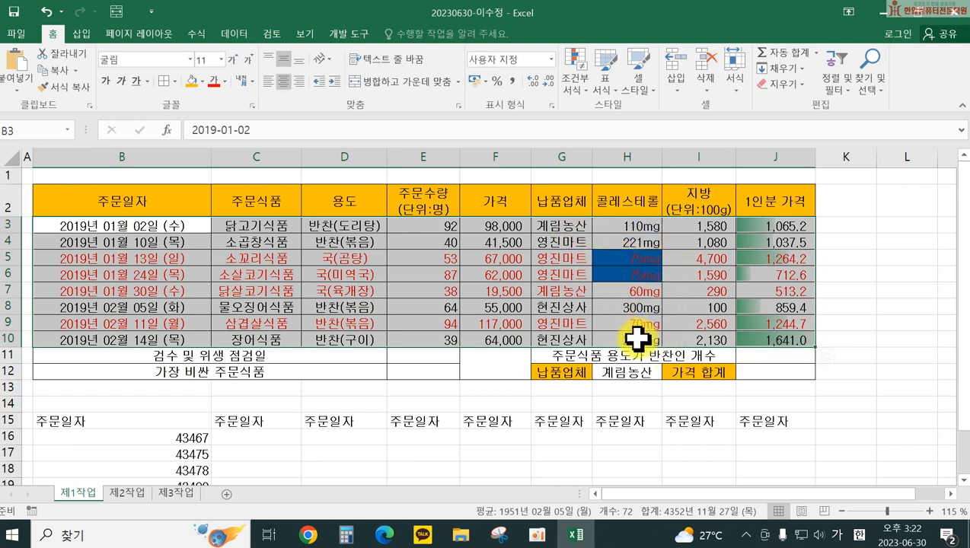
Step: In Manage Rules for B3:J10, review the =$H3<=75 formula rule and confirm it with OK
left_click(569, 88)
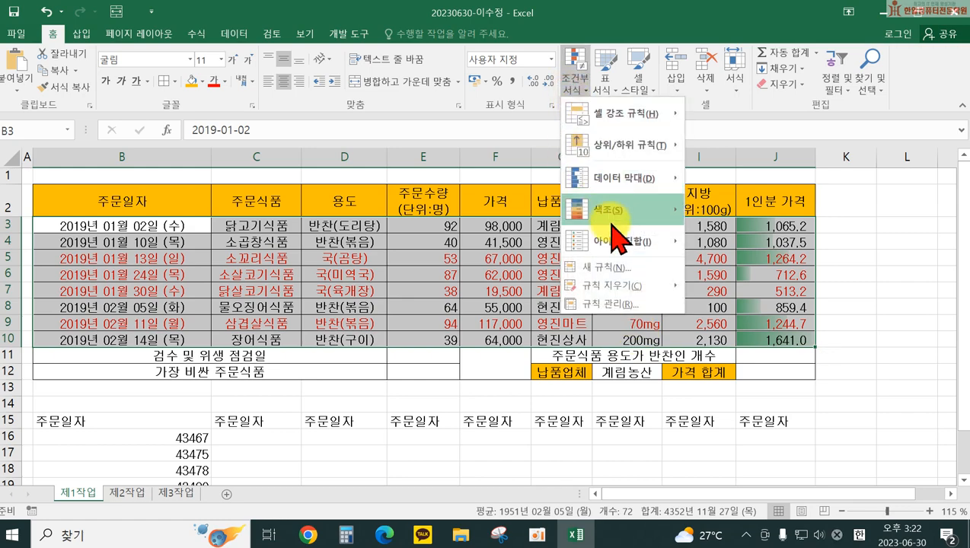
left_click(629, 318)
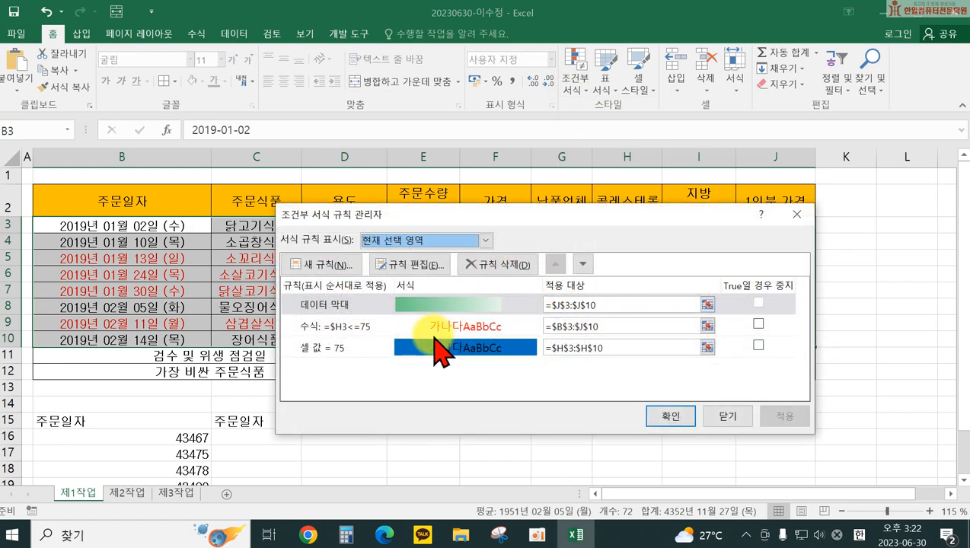
left_click(415, 326)
left_click(411, 265)
left_click_drag(533, 179, 353, 141)
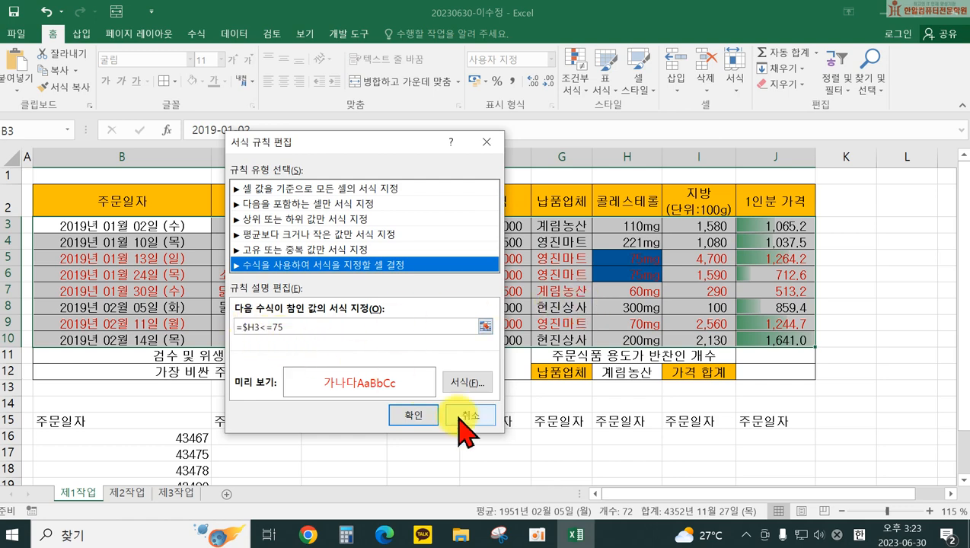
left_click(418, 419)
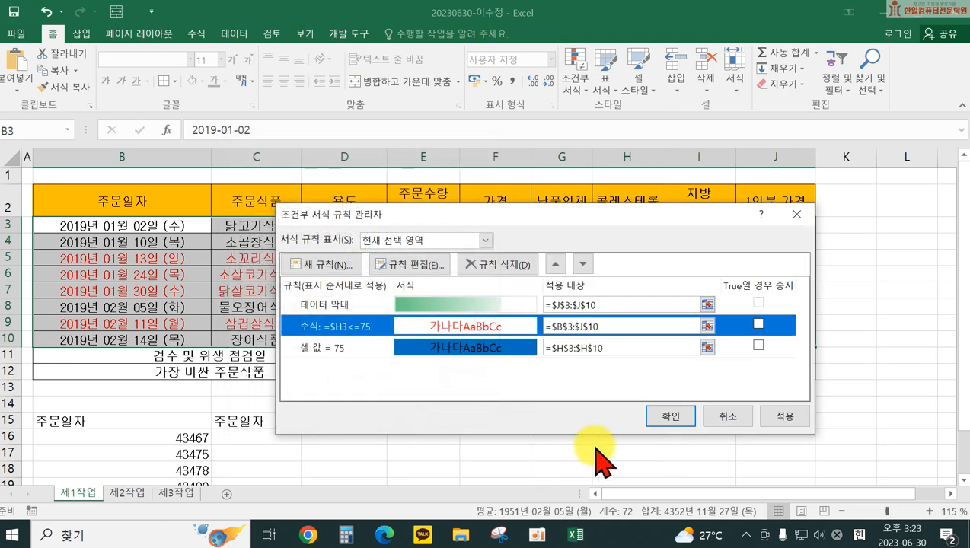
Step: Cancel the conditional formatting Rules Manager and go to the 제2작업 sheet
left_click(723, 417)
left_click(579, 424)
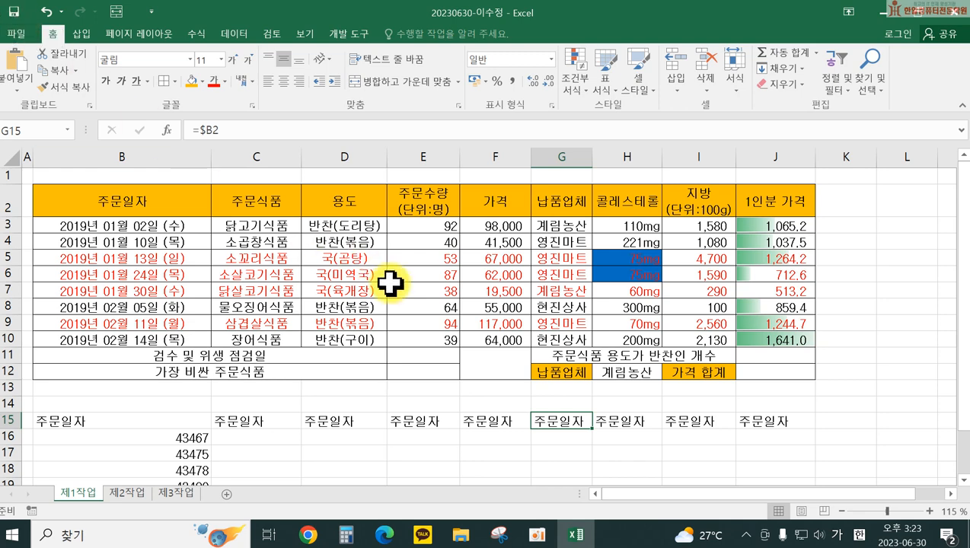
left_click(126, 492)
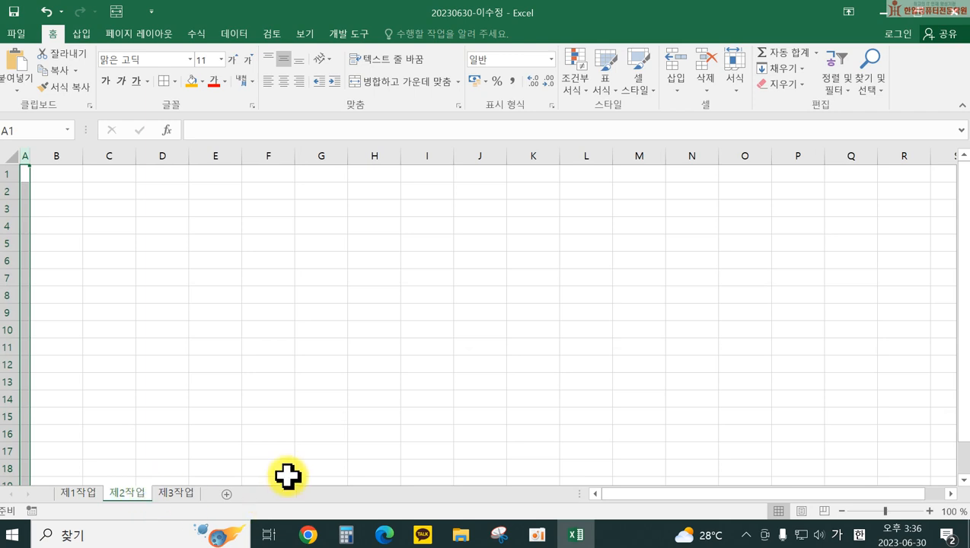
Step: Enter headers 학교, 지역, 경쟁률, 구분, 학과수, 모집인원, 커트라인, 지원자 across B4:I4
left_click(57, 223)
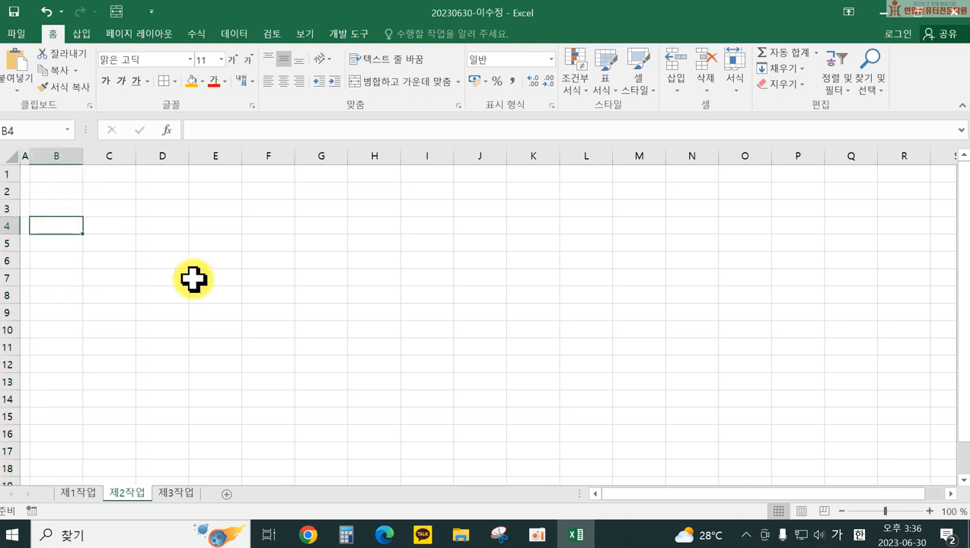
type("학교")
key("Tab")
type("지역")
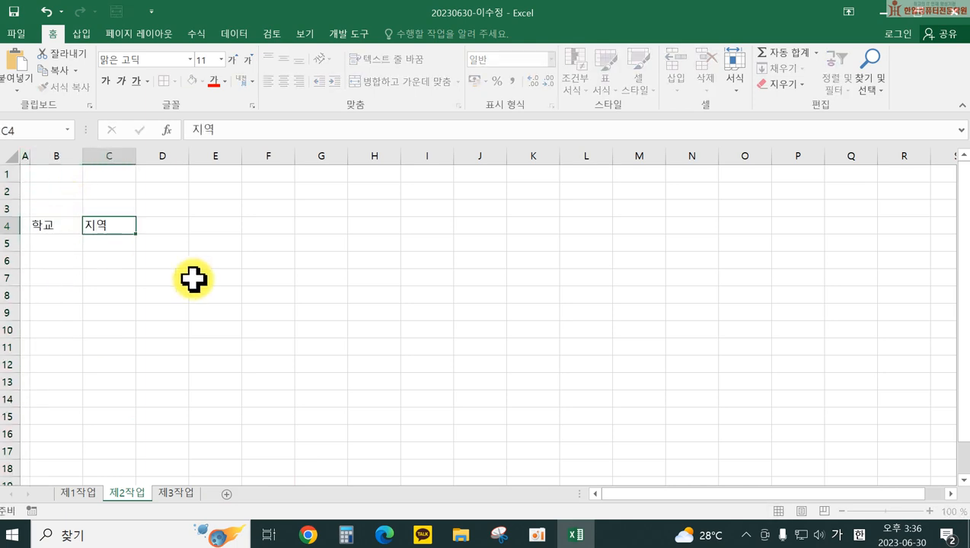
key("Tab")
type("경쟁ㅇㄹ")
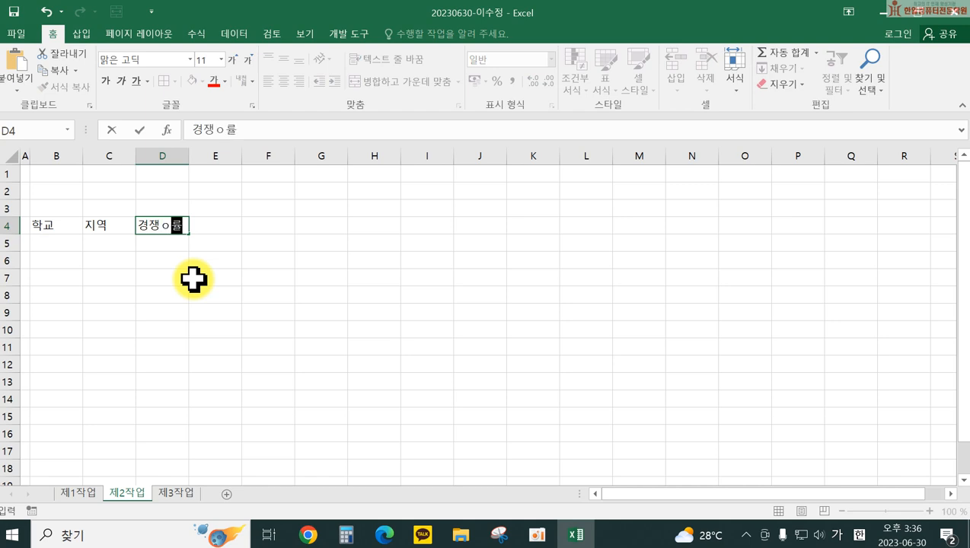
type("률")
key("Tab")
type("구분")
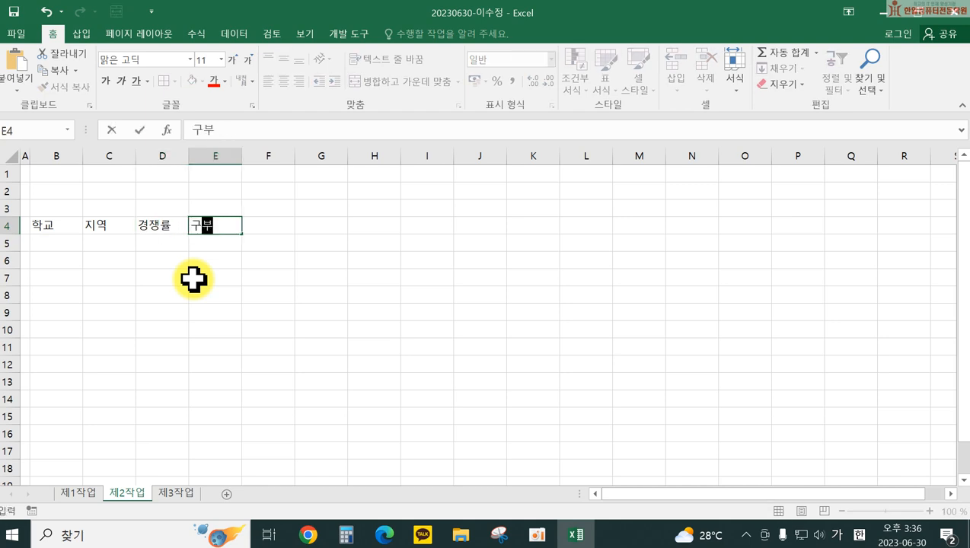
key("Tab")
type("학과수")
key("Tab")
type("모")
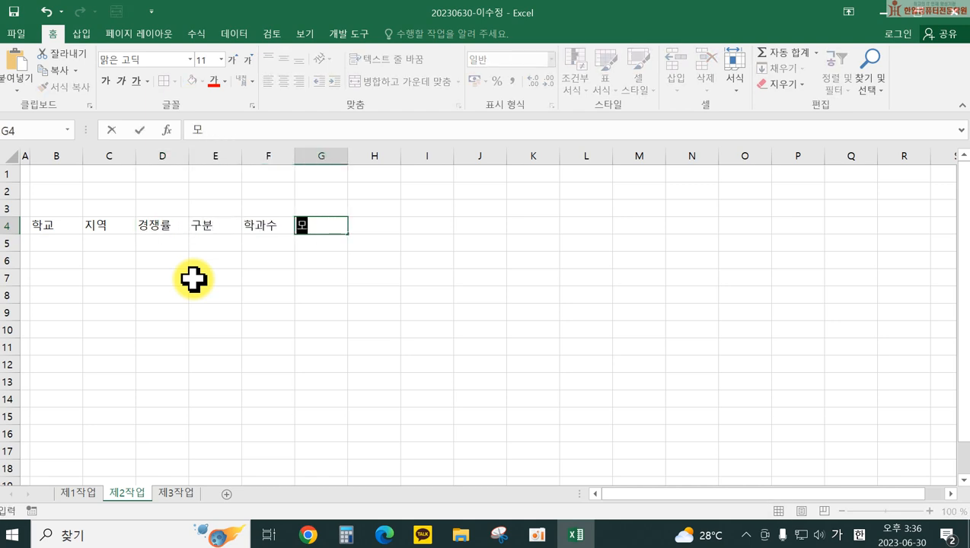
type("집인")
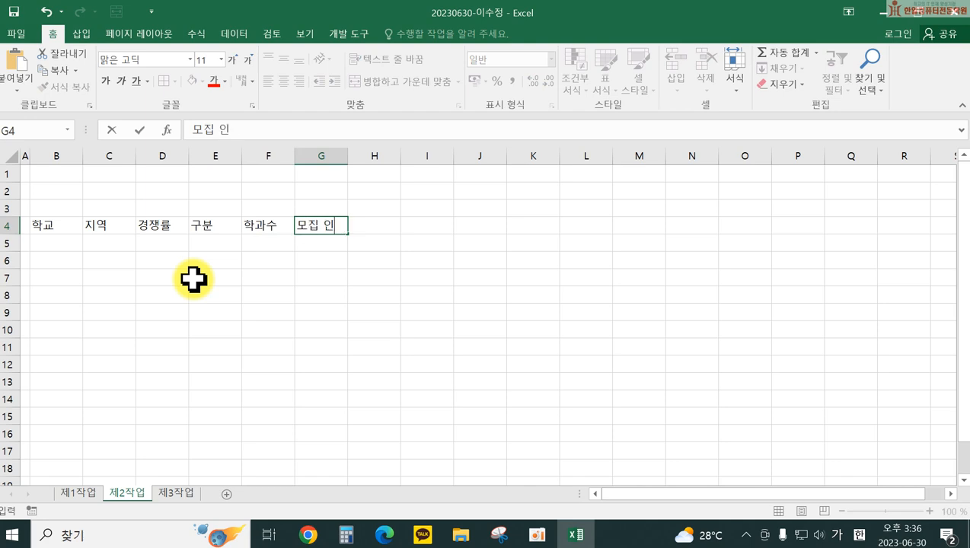
type("ㅇ원")
key("Tab")
type("커트")
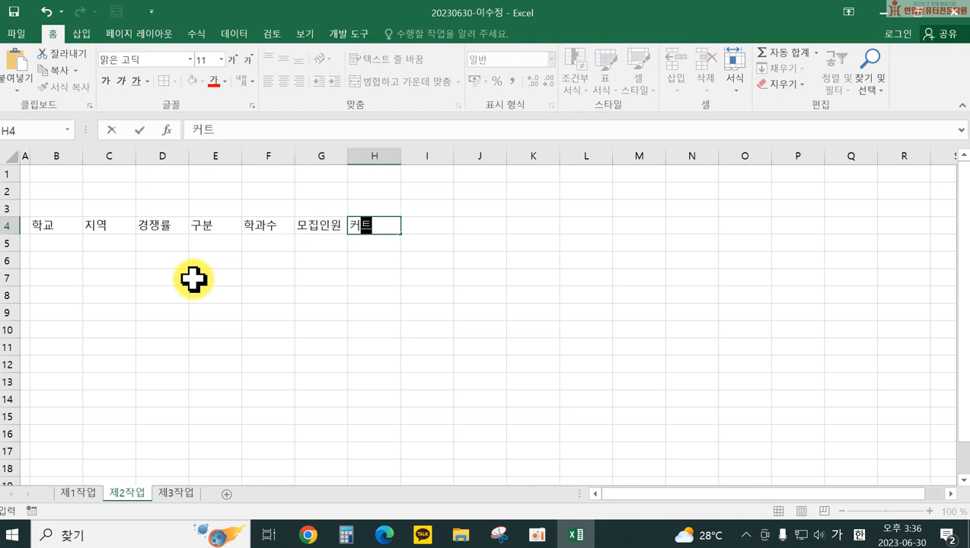
type("라인")
key("Tab")
type("지원자")
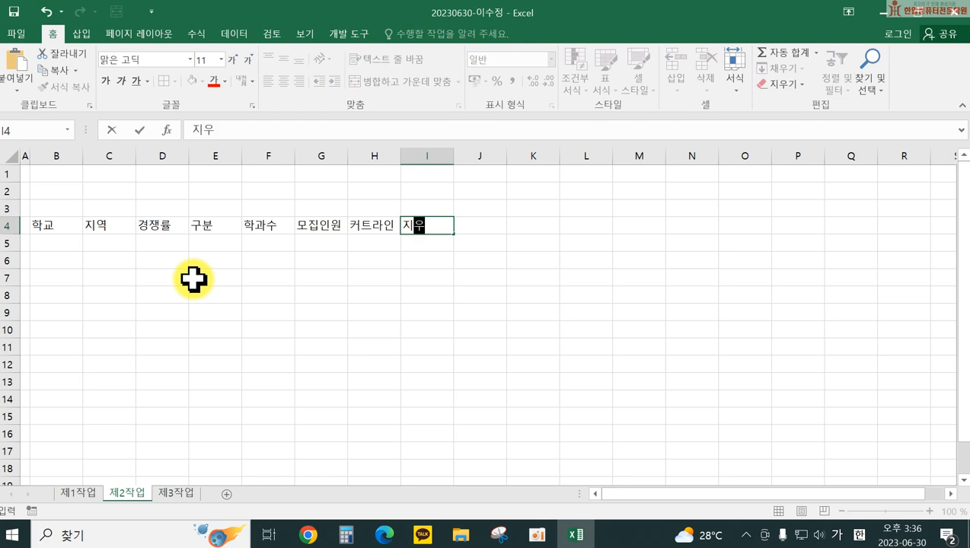
key("Tab")
Step: Put a two-line 모집인원 / 순위 header in J4, with 순 and 위 spaced apart
type("모집인우")
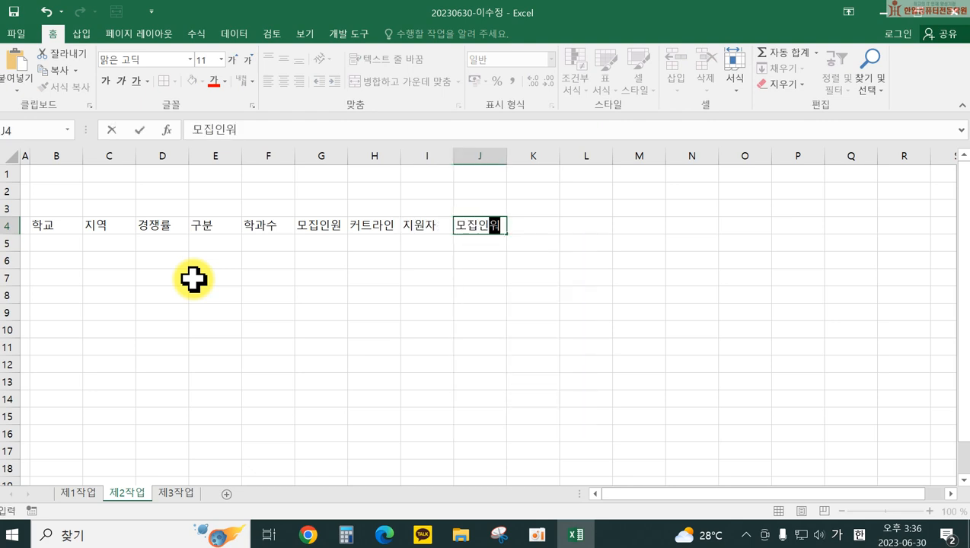
key("Return")
type("순위")
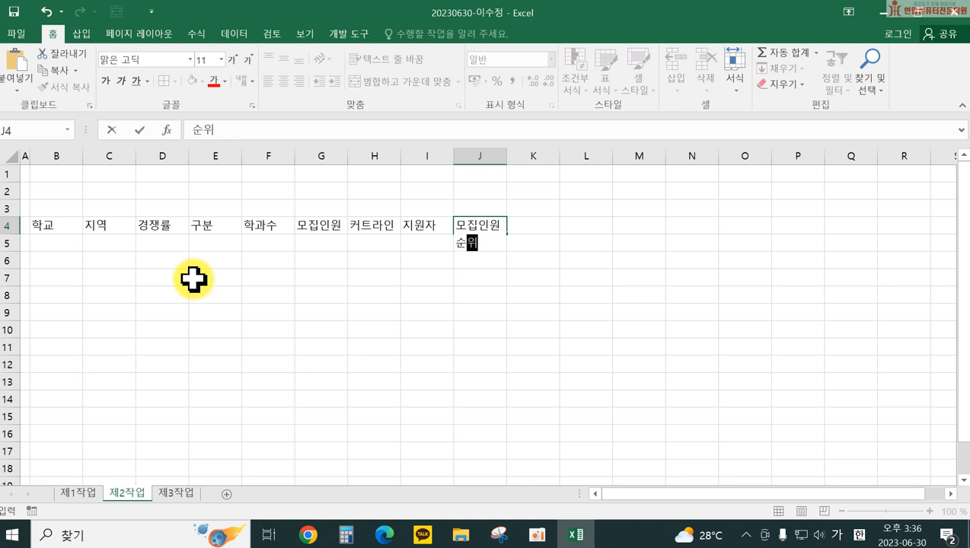
key("Return")
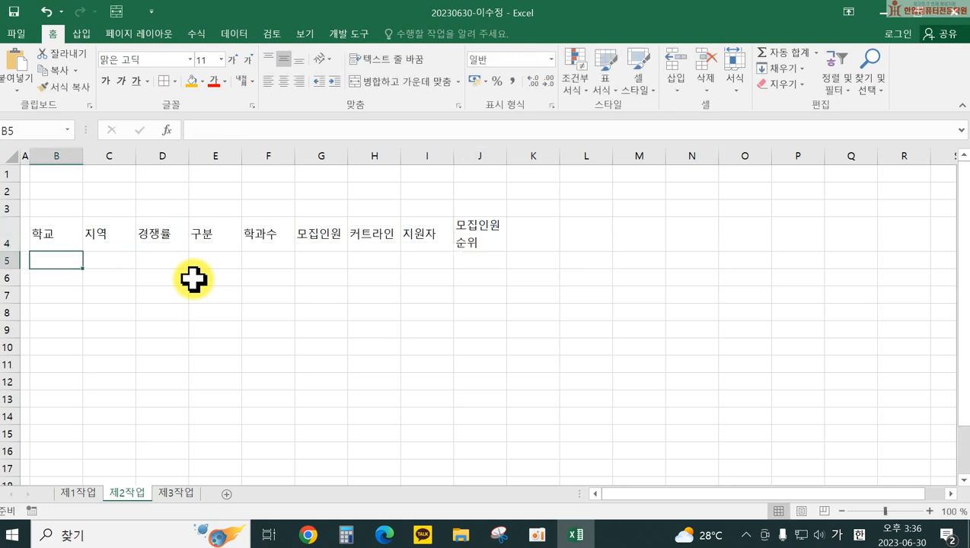
left_click(470, 238)
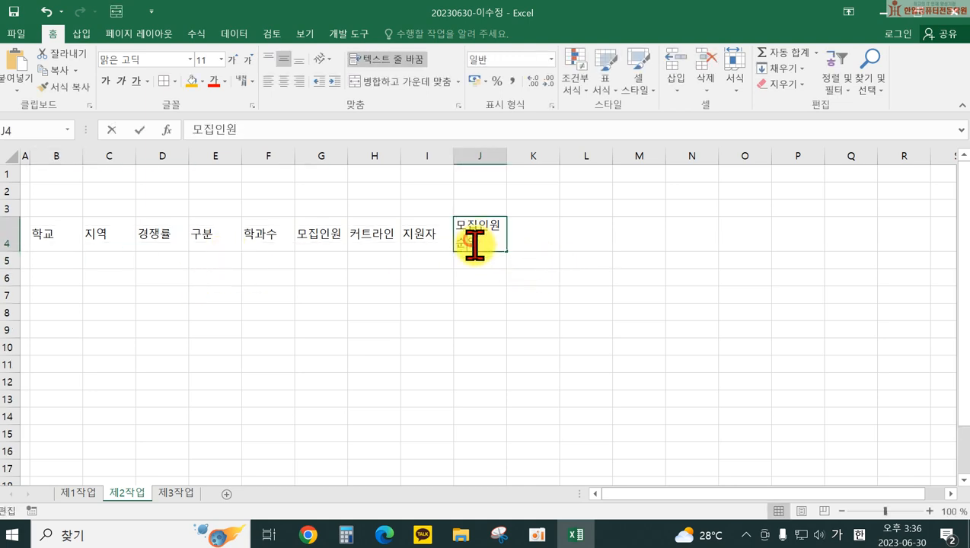
double_click(470, 238)
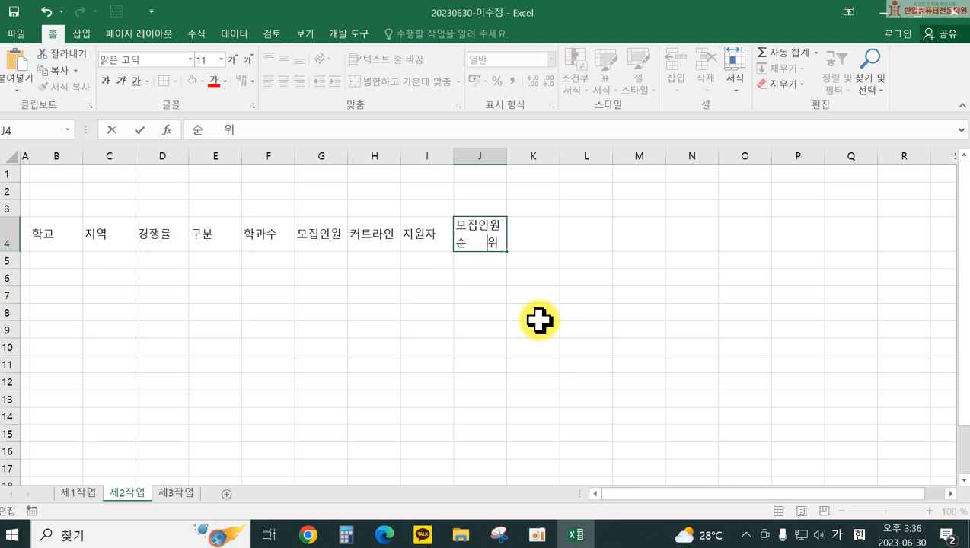
left_click(37, 255)
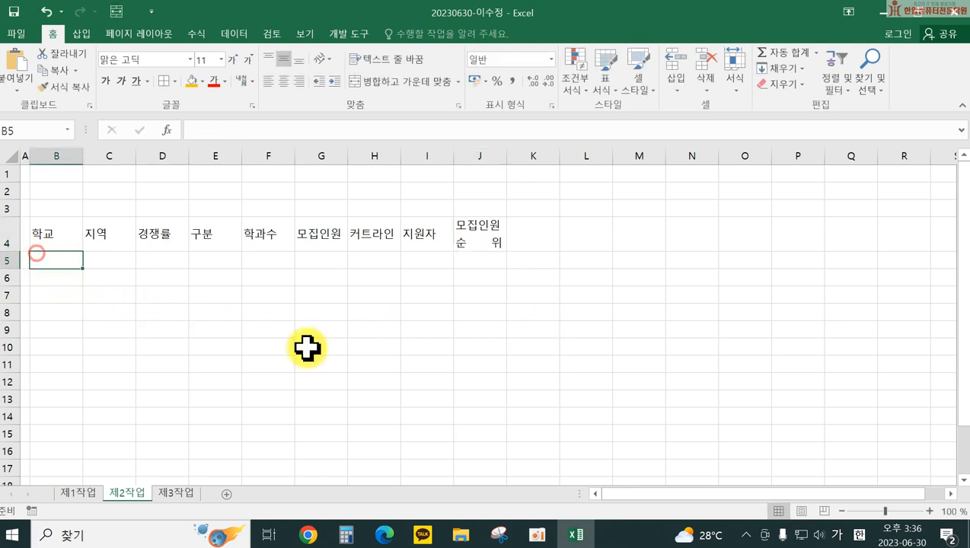
Step: Enter the eight school names 장안정보고 through 중앙공업고 in B5:B12 and widen column B
type("장안정보고")
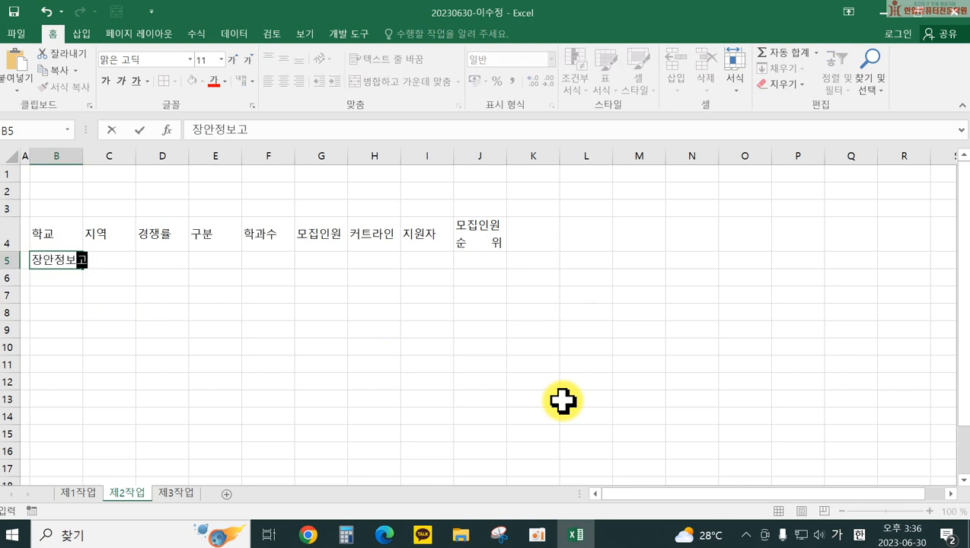
key("Return")
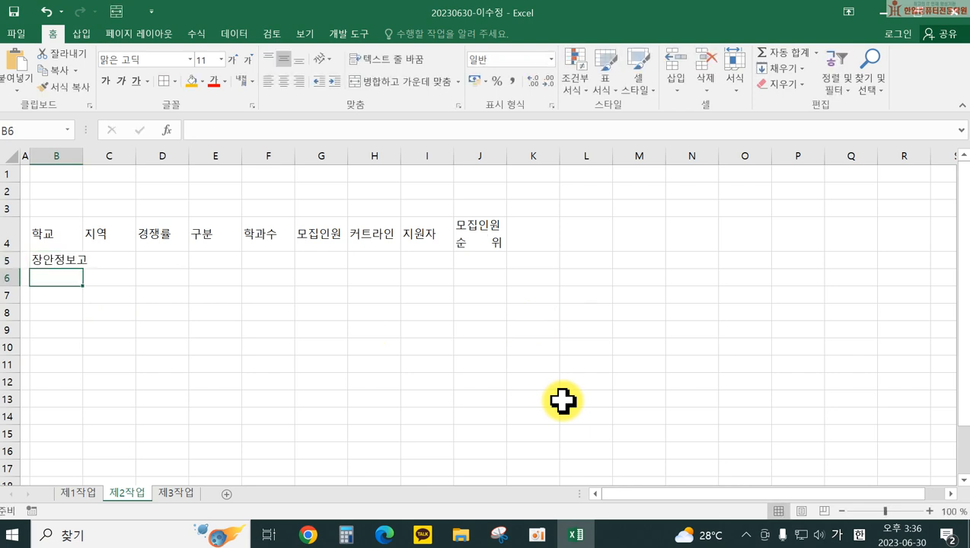
type("매리정보고")
key("Return")
type("한ㄱ국정보고")
key("Return")
type("천성정보고")
key("Return")
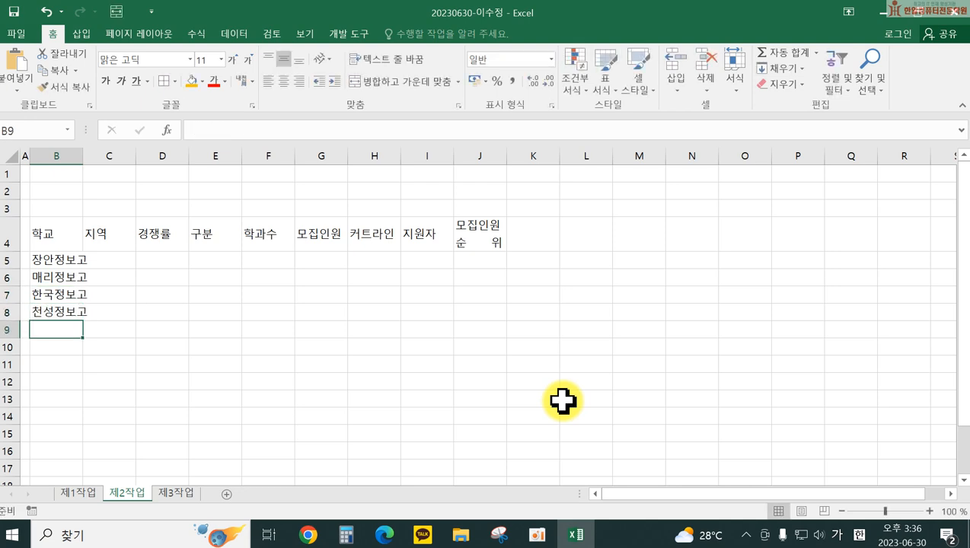
type("남ㅈ")
type("부전자고")
key("Return")
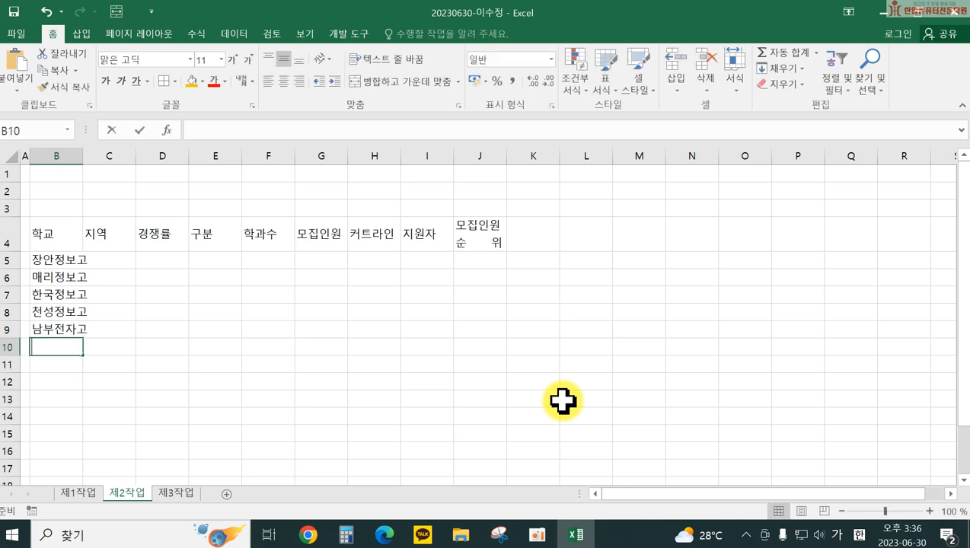
type("해양전자고")
key("Return")
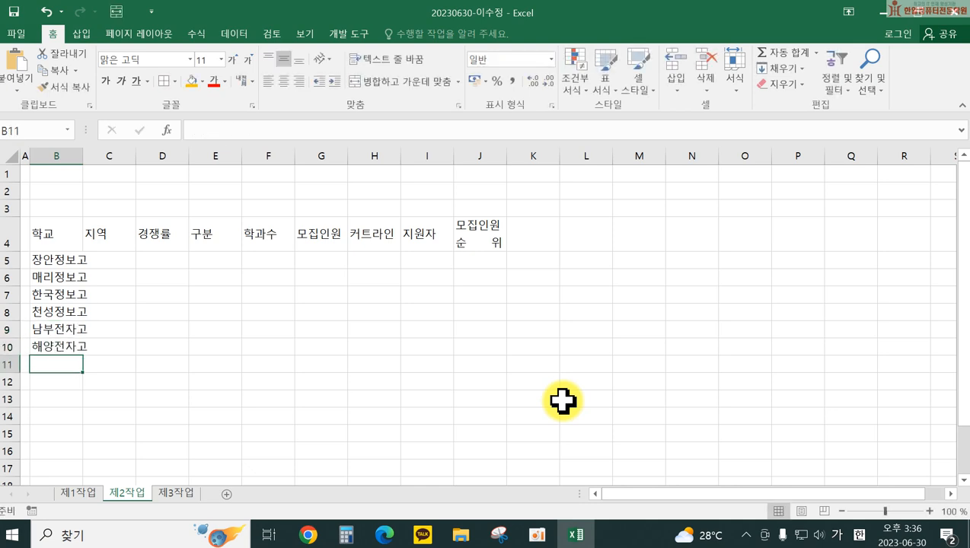
type("양지공업고")
key("Return")
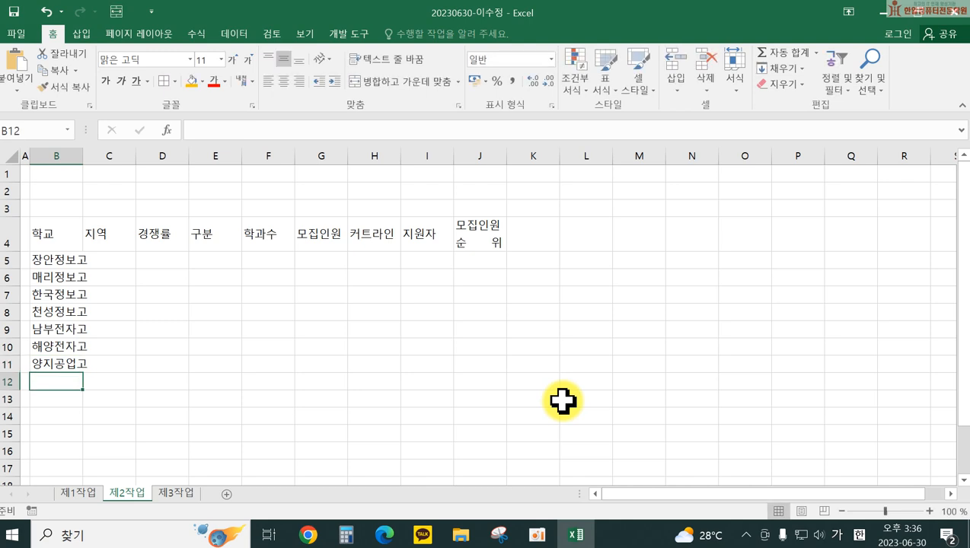
type("중앙공업고")
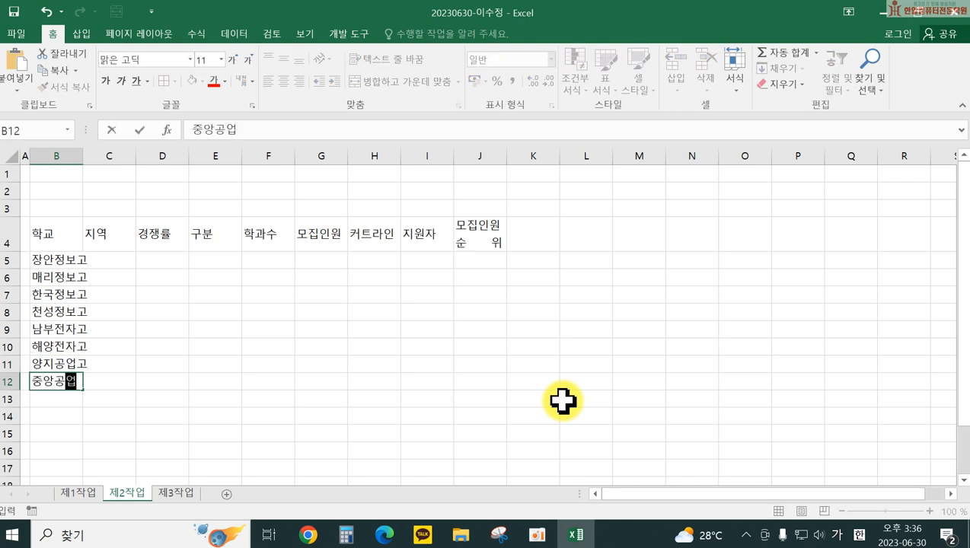
key("Return")
left_click_drag(83, 156, 104, 156)
Step: Enter the regions 수원, 여주, 오산, 평택, 성남, 이천, 여주, 하남 in C5:C12
left_click(137, 256)
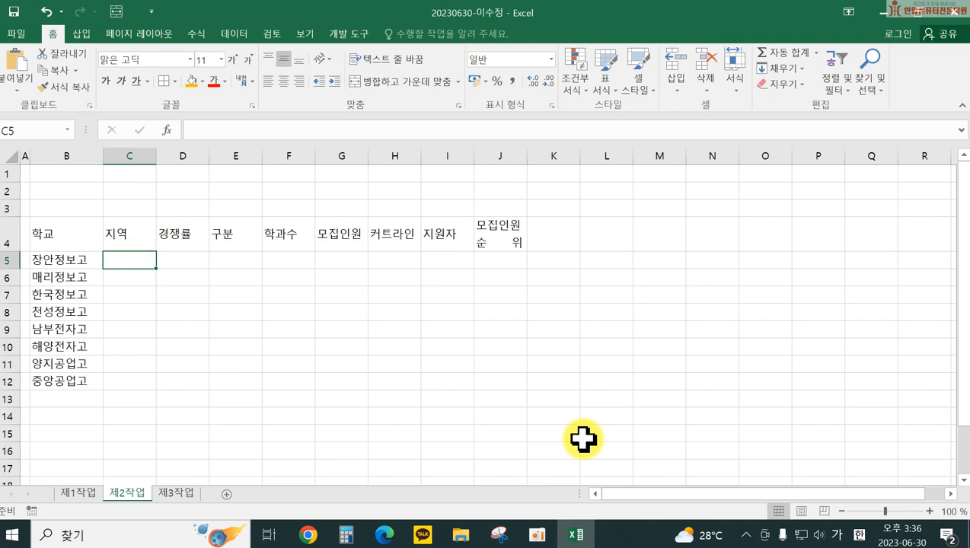
type("수원")
key("Return")
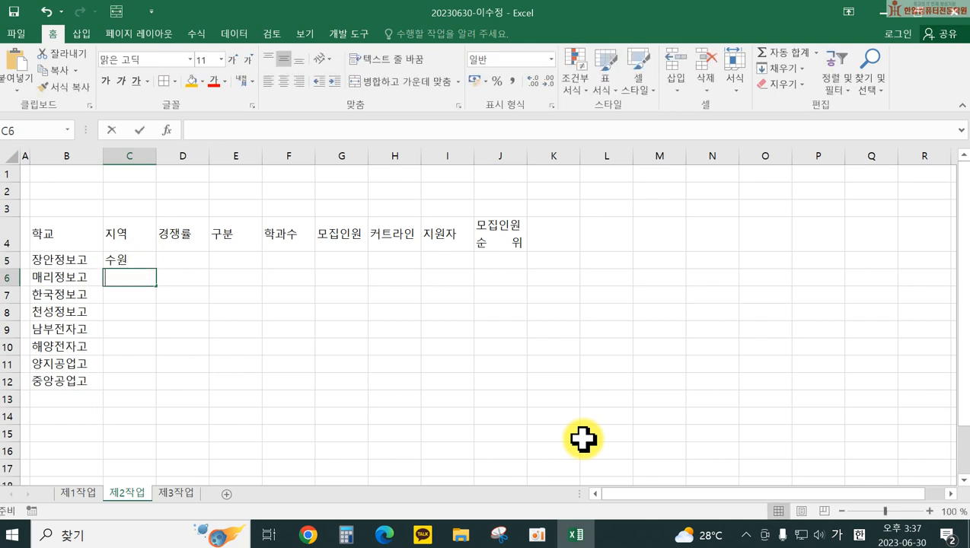
type("여주")
key("Return")
type("오산")
key("Return")
type("펴")
type("평택")
key("Return")
type("성남")
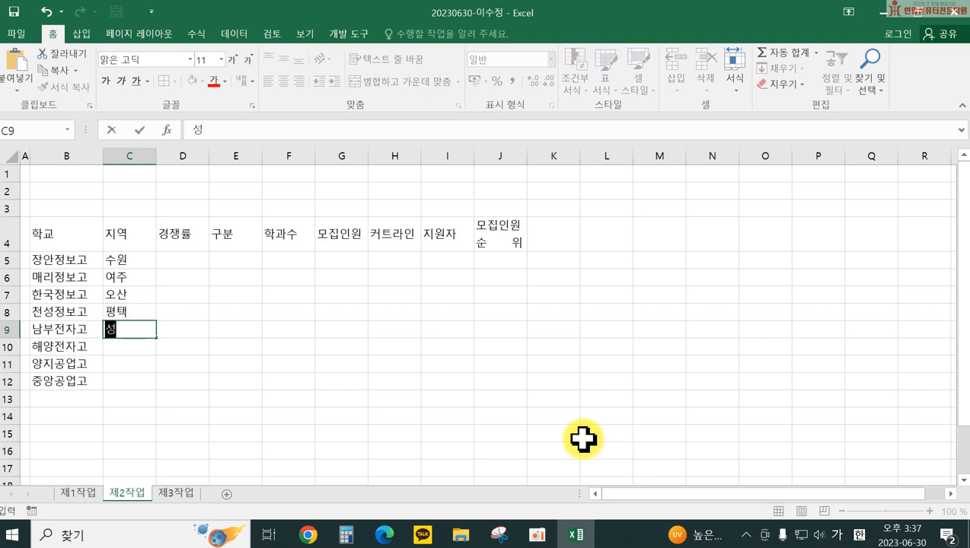
key("Return")
type("이천")
key("Return")
type("여주")
key("Return")
type("하남")
key("Return")
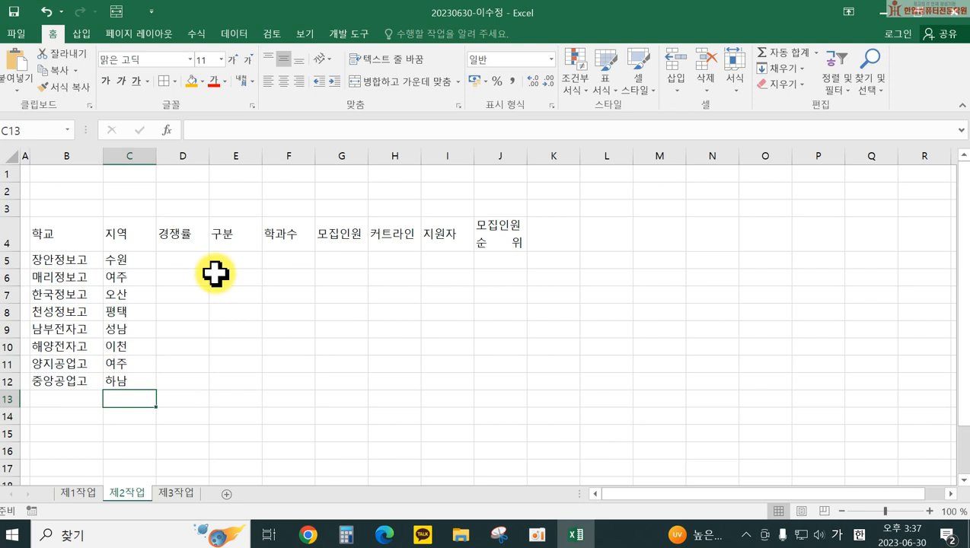
Step: Enter the 경쟁률 ratios in D5:D12 in 'x : 1' form, starting with 2.8 : 1
left_click(188, 260)
type("2.")
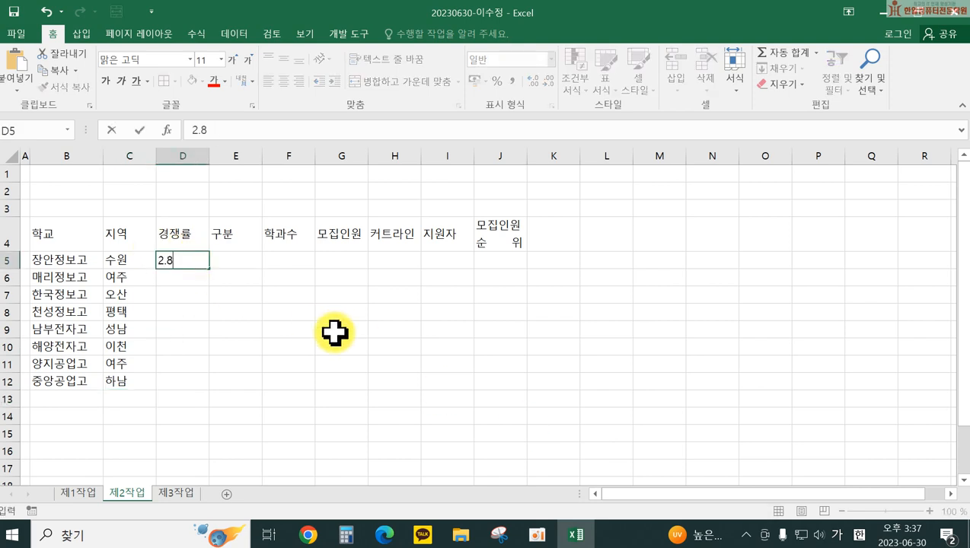
type("8 : 1")
key("Return")
type("1.")
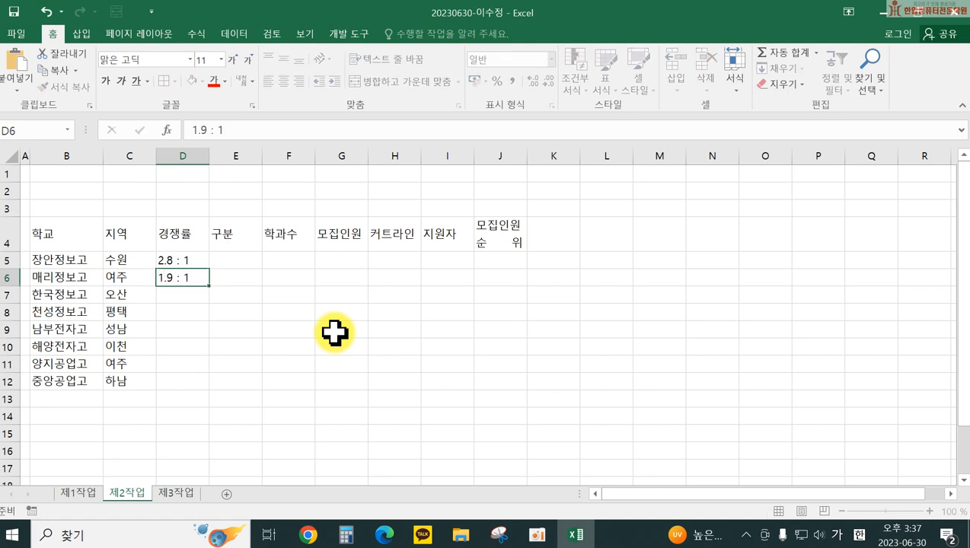
key("Return")
type("2")
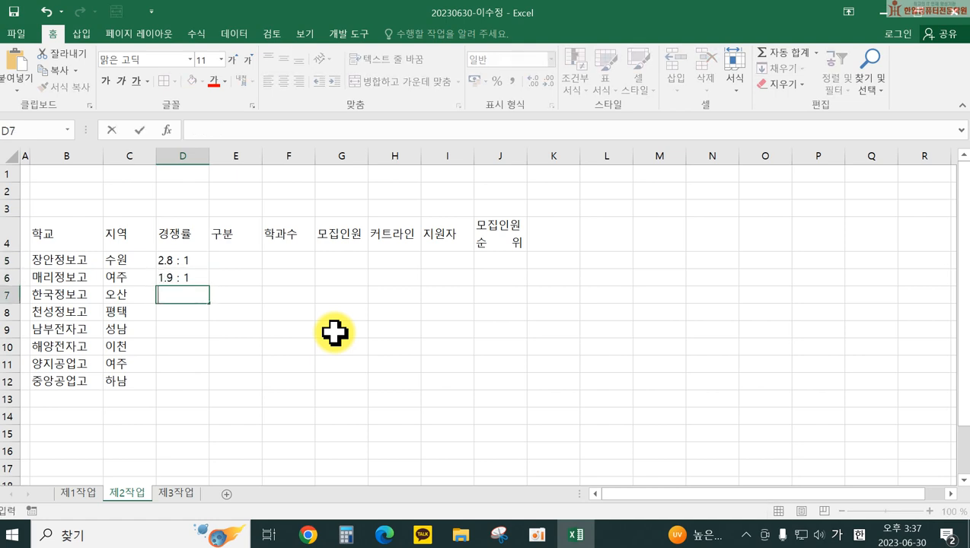
key("Return")
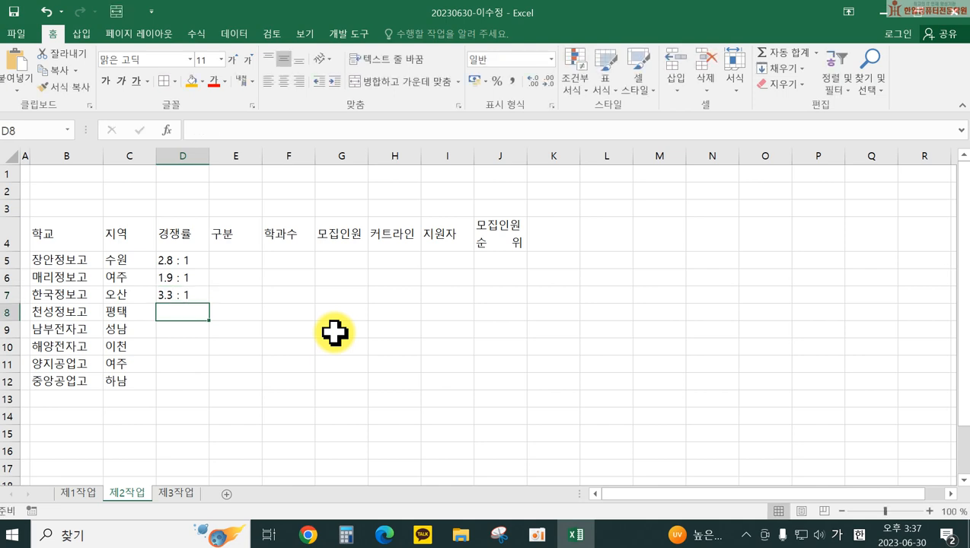
type("2.")
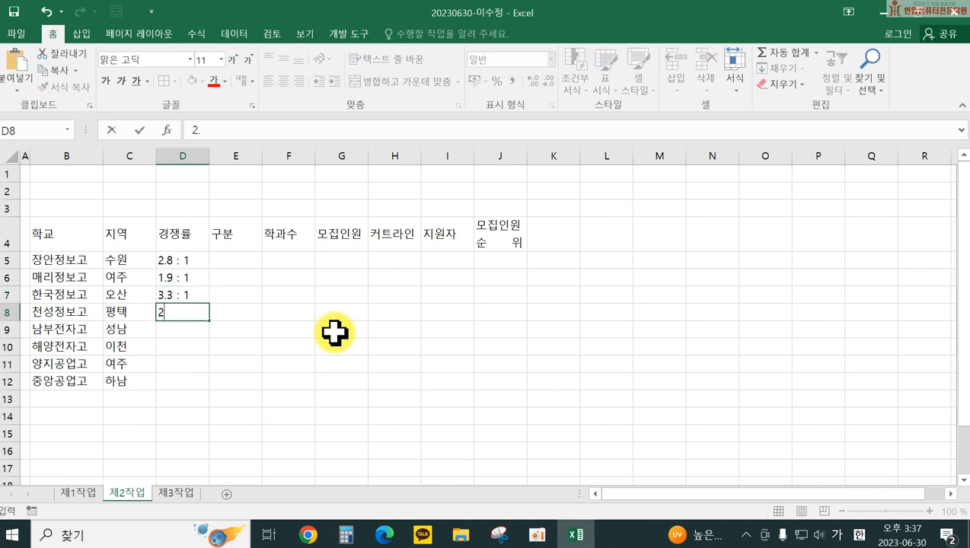
type("1 : 1")
key("Return")
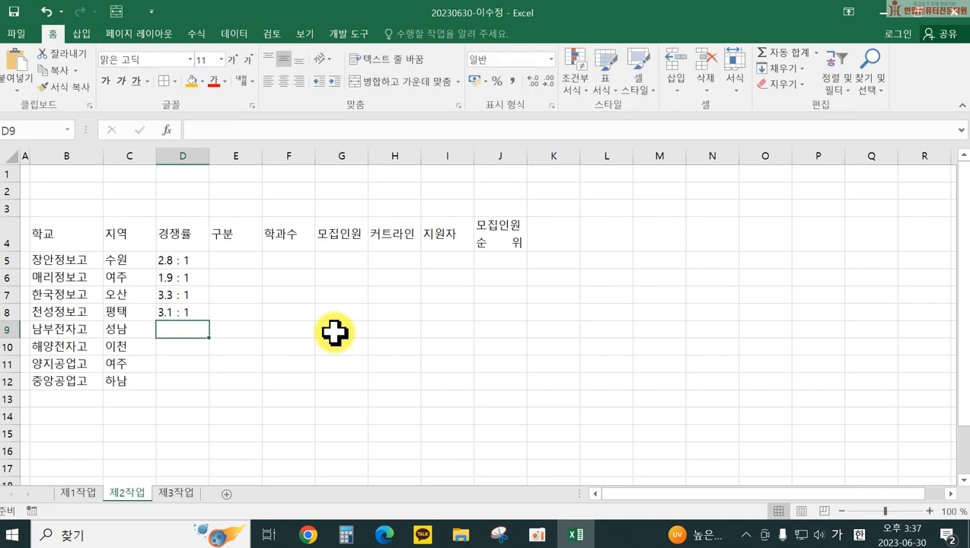
type("2.6 : 1")
key("Return")
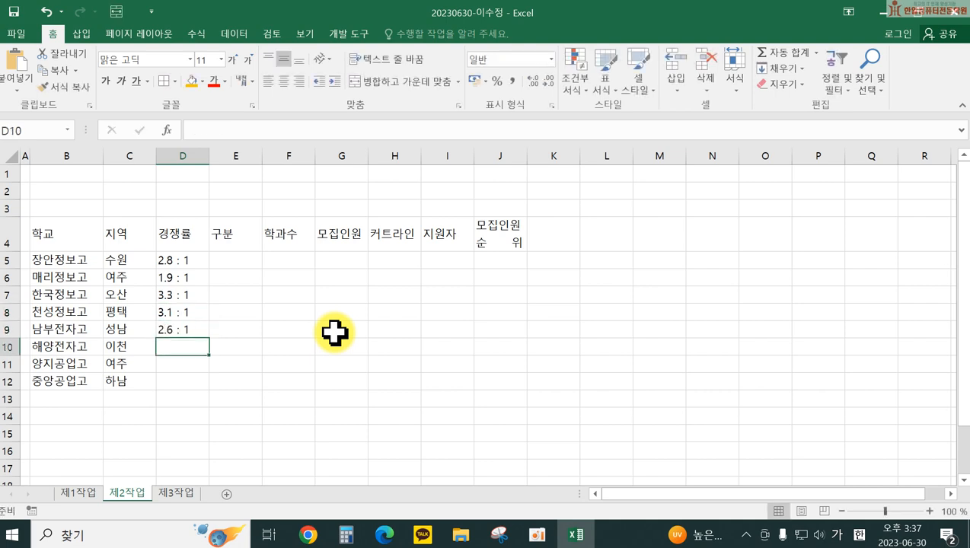
type("1.8 : 1")
key("Return")
type("2.")
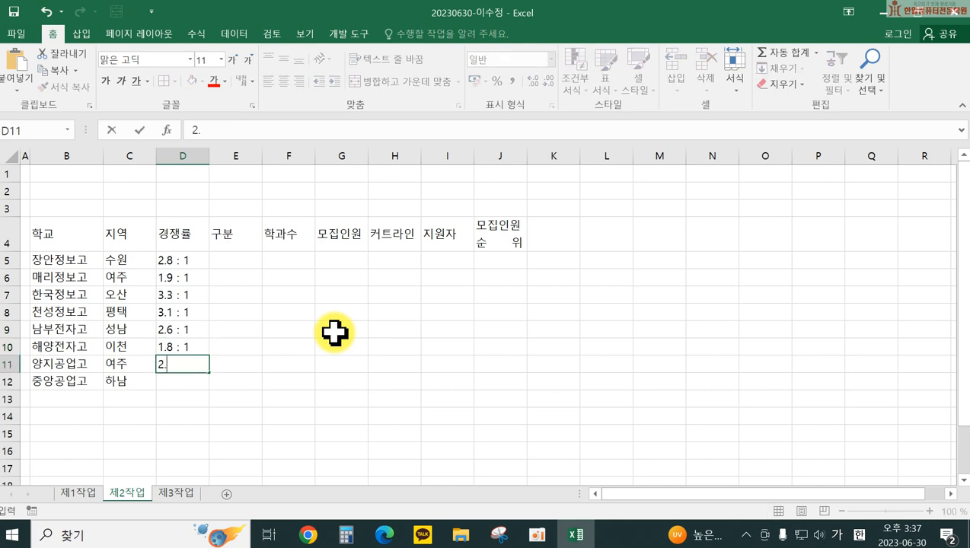
key("Return")
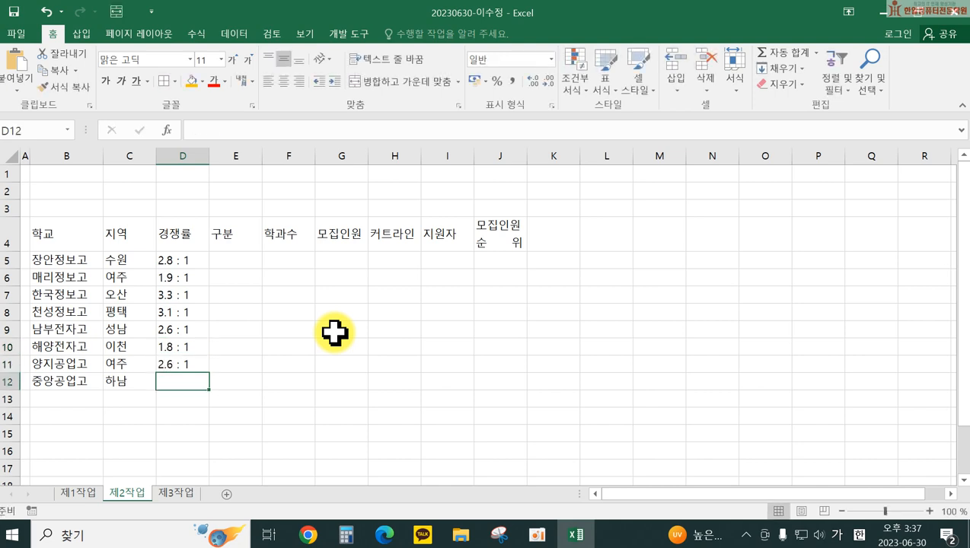
type("5.7 : 1")
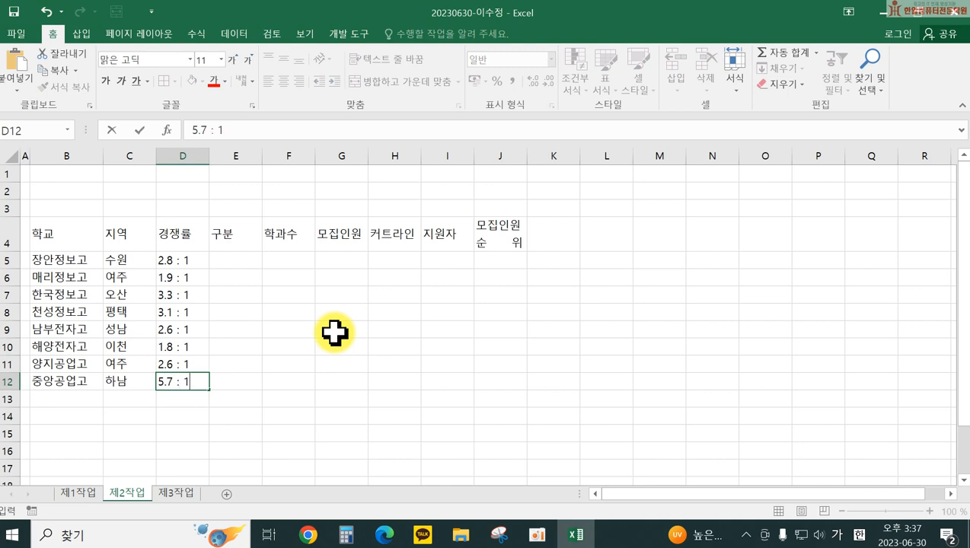
key("Return")
Step: Fill 구분 in E5:E12 alternating 특성화 and 일반, starting with 특성화
left_click(247, 261)
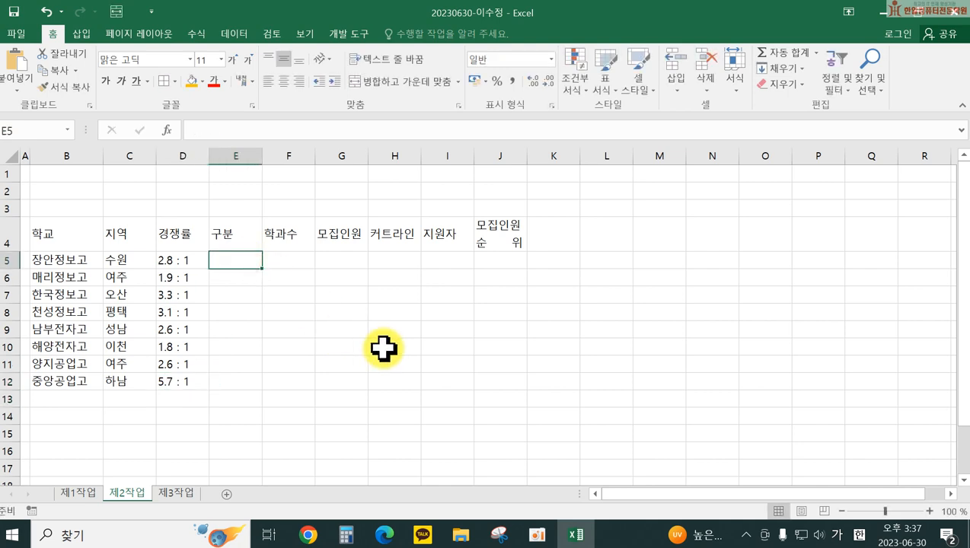
type("특성화")
key("Return")
type("일반")
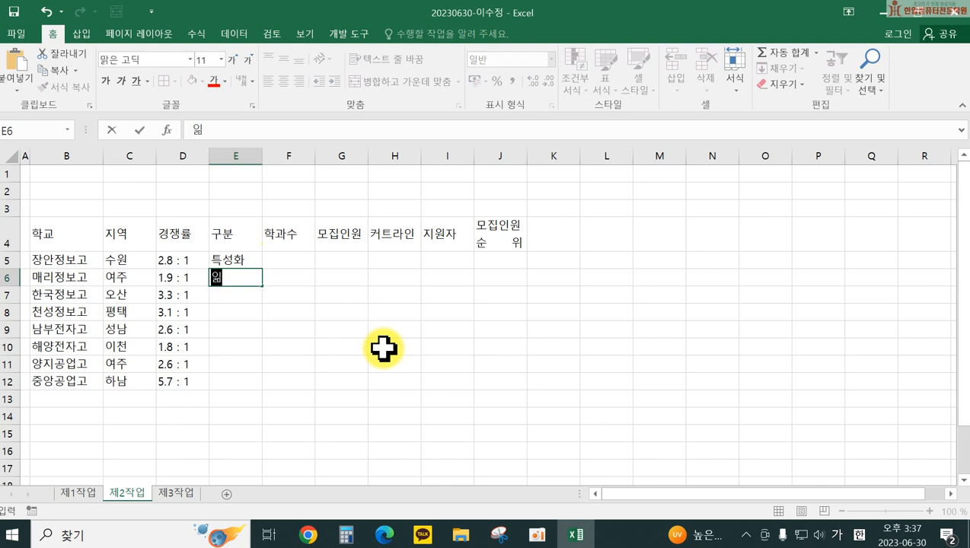
key("Return")
type("특성화")
key("Return")
type("일반")
key("Return")
type("특성화")
key("Return")
type("일반")
key("Return")
type("특성화")
key("Return")
type("일반")
key("Return")
left_click(284, 261)
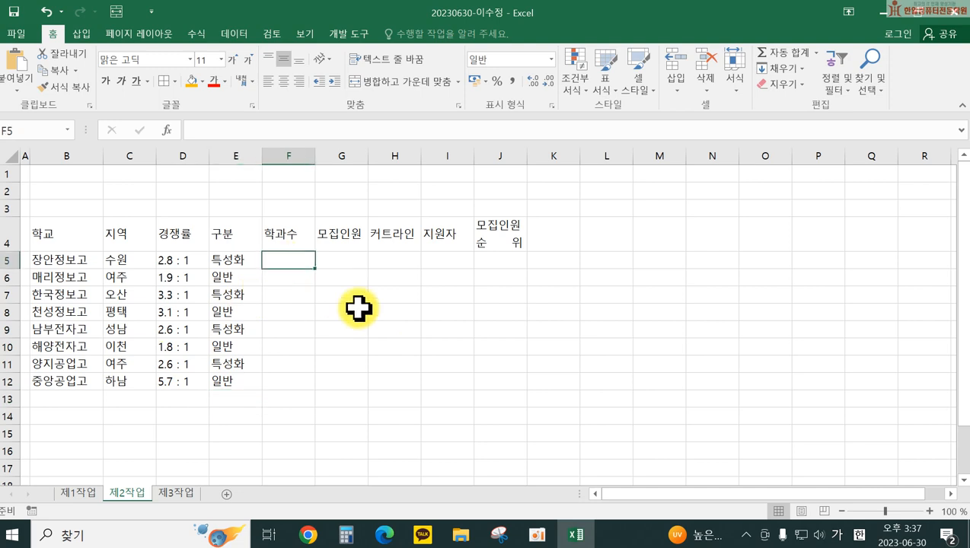
Step: Fill 학과수 F5:F12 with 3, 2, 4, 2, 3, 1, 2, 3 and enter 120 in G5
type("3 2 4 2 ")
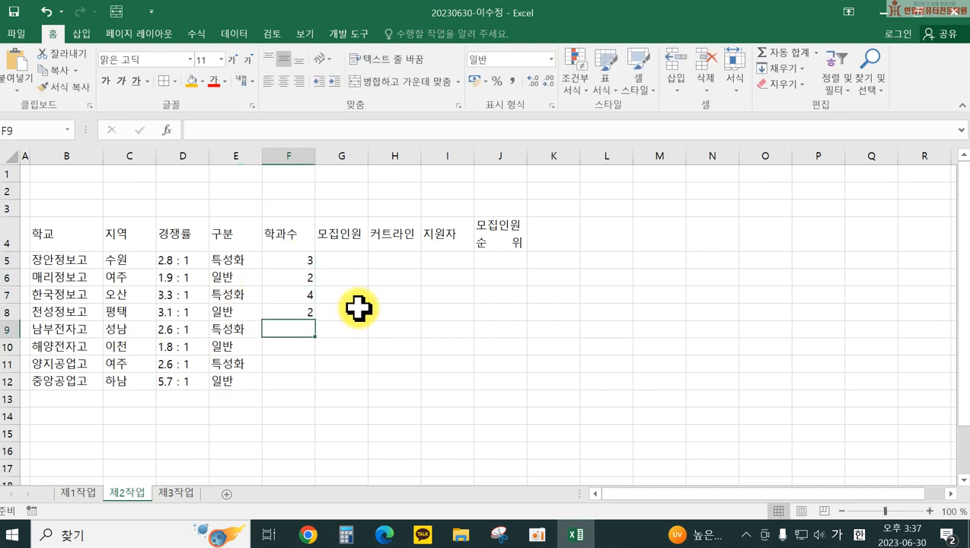
type("3 1 2 3")
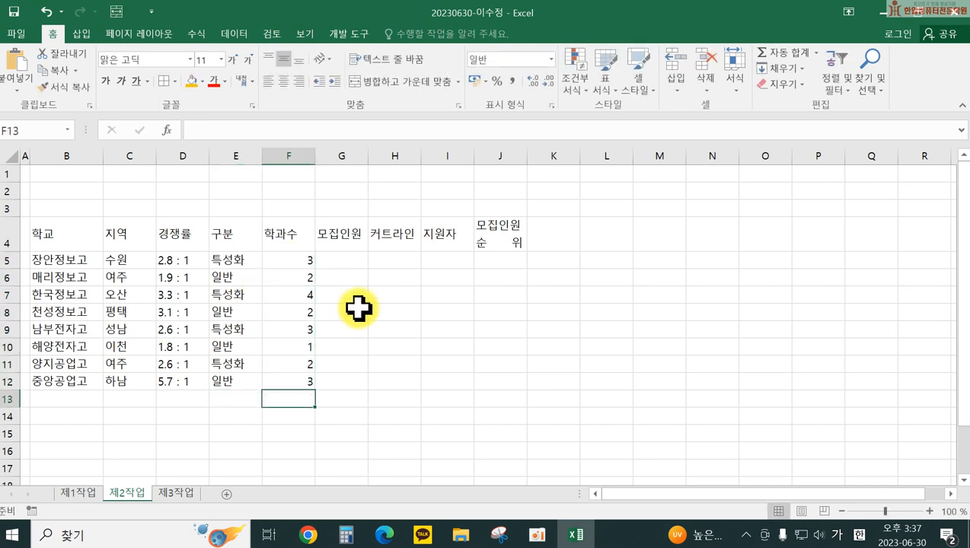
left_click(339, 254)
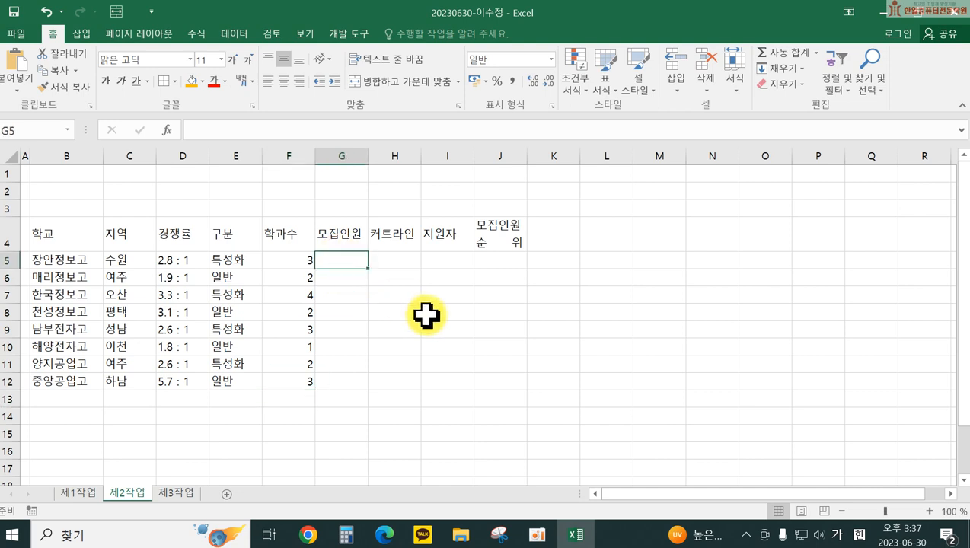
type("129")
key("Return")
type("]")
key("Escape")
key("Up")
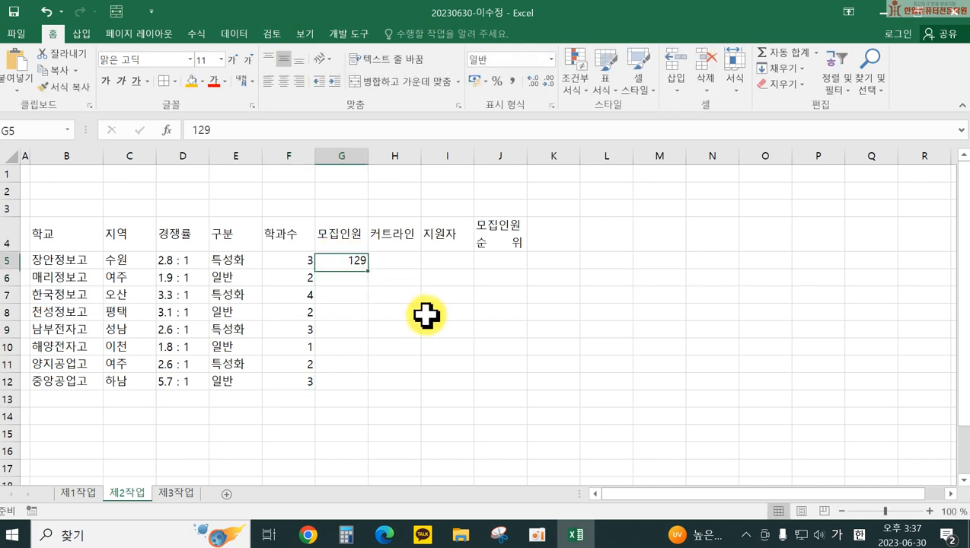
key("F2")
key("BackSpace")
key("Return")
Step: Enter the remaining 모집인원 values 350, 280, 300, 320, 240, 140, 245 in G6:G12
type("350")
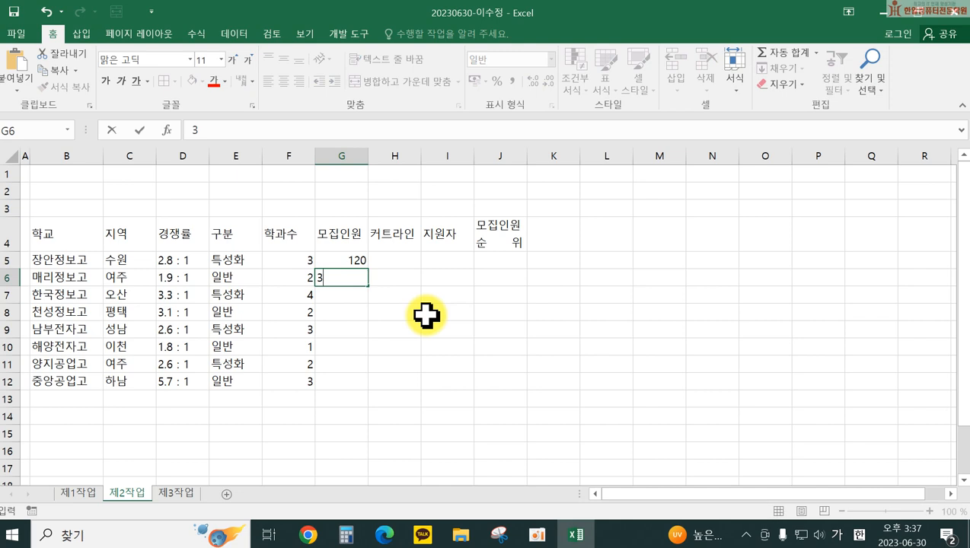
key("Return")
type("280")
key("Return")
type("300")
key("Return")
type("320")
key("Return")
type("240")
key("Return")
type("140")
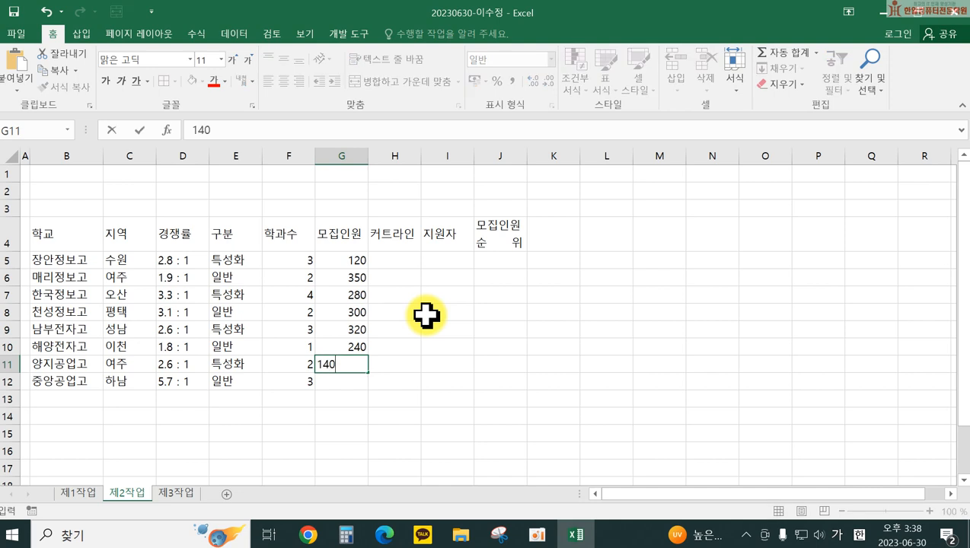
key("Return")
type("245")
key("Return")
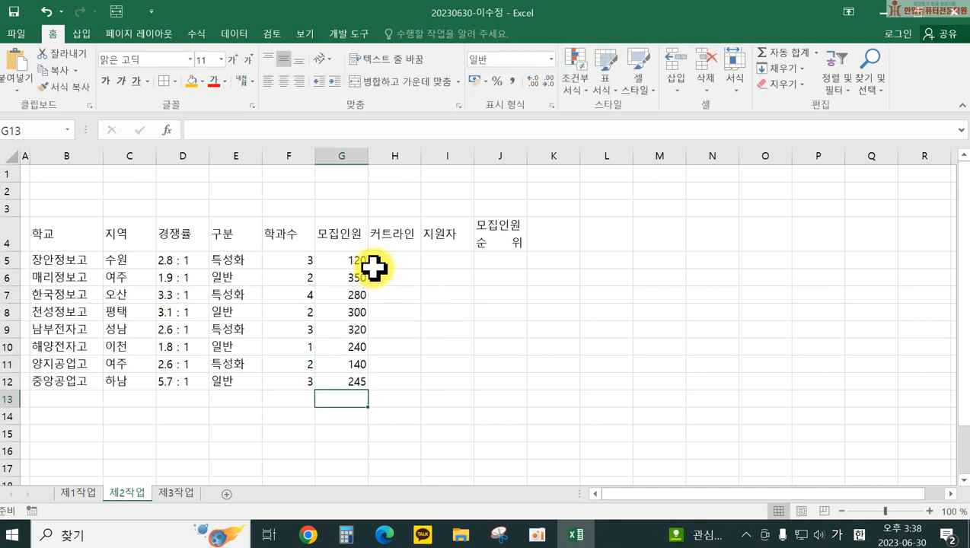
Step: Fill 커트라인 H5:H12 with 268, 271, 243, 235, 260, 237, 259, 267
left_click(395, 247)
left_click(395, 258)
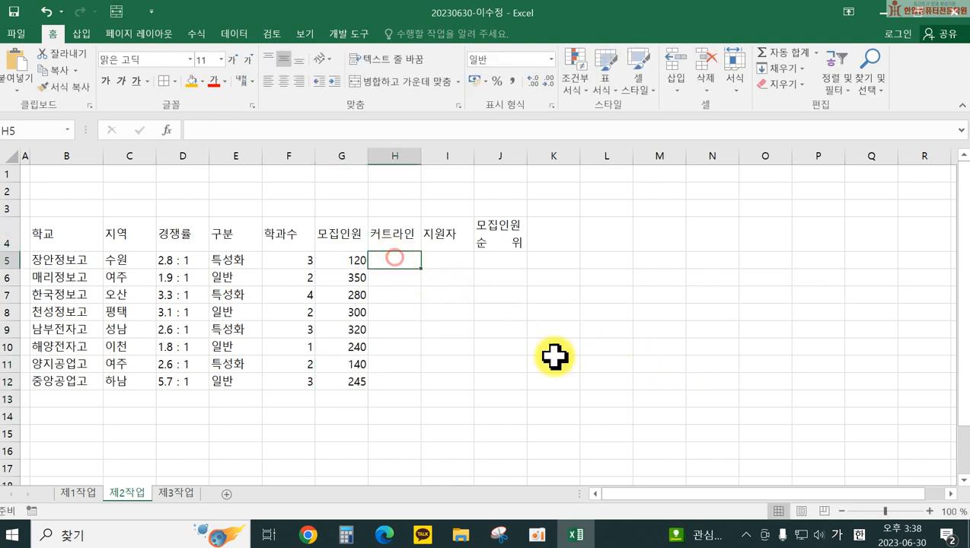
type("268")
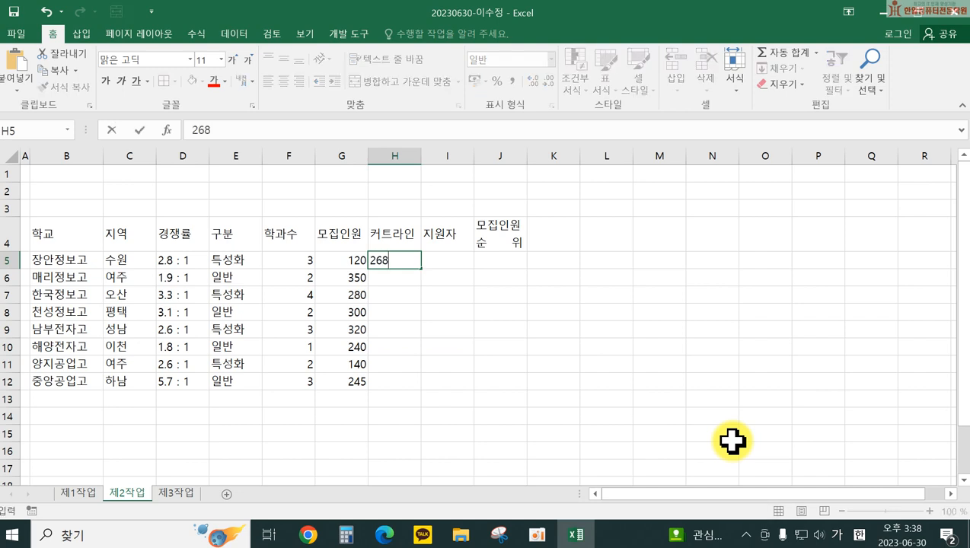
key("Return")
type("271")
key("Return")
type("243")
key("Return")
type("235")
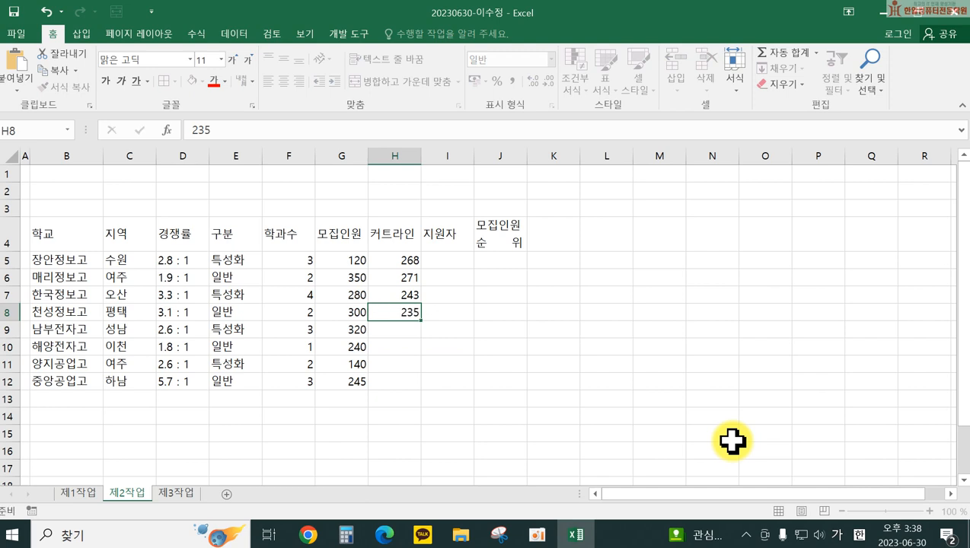
key("Return")
type("260")
key("Return")
type("237")
key("Return")
type("259")
key("Return")
type("267")
key("Return")
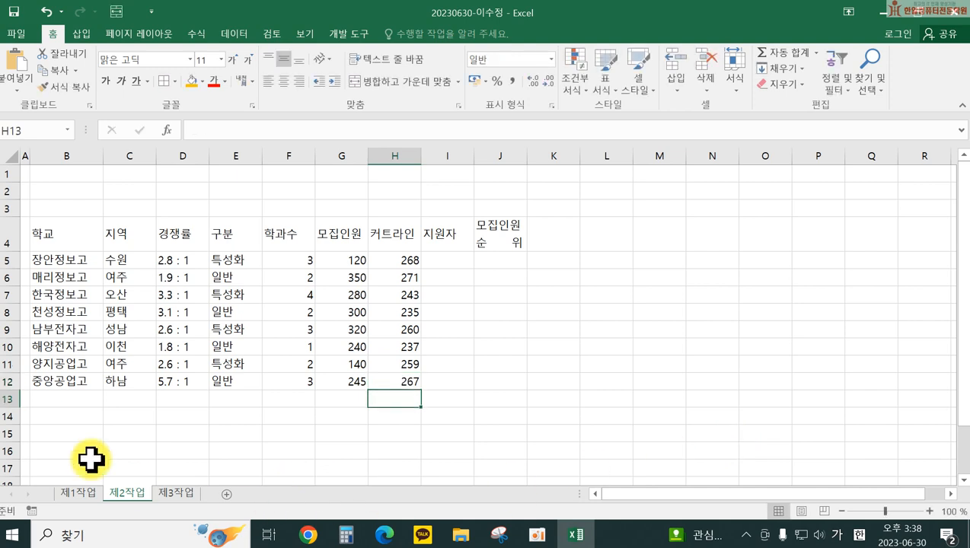
Step: Merge and center B13:D13, B14:D14, F13:F14 and G13:I13
left_click_drag(61, 399, 167, 401)
left_click(417, 81)
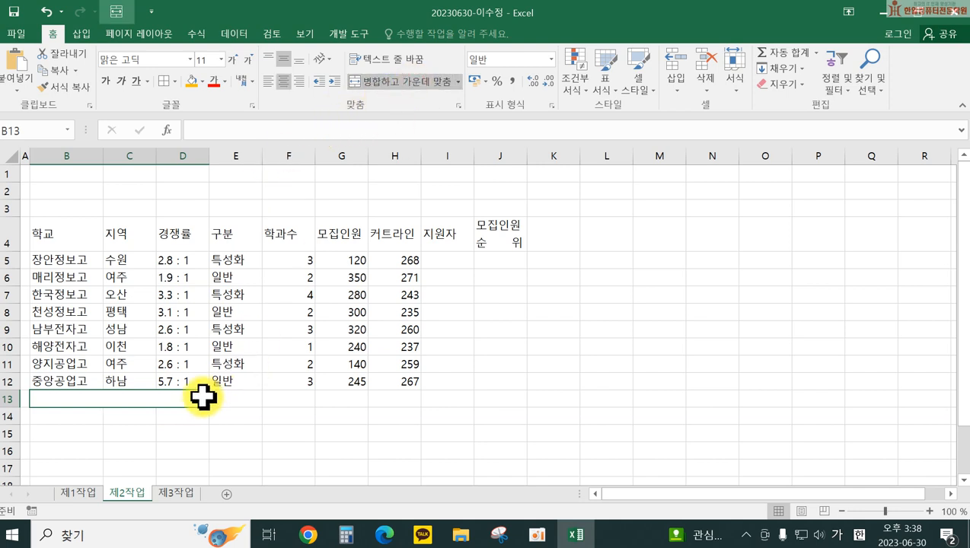
left_click_drag(210, 406, 210, 420)
left_click_drag(292, 398, 290, 416)
left_click(381, 79)
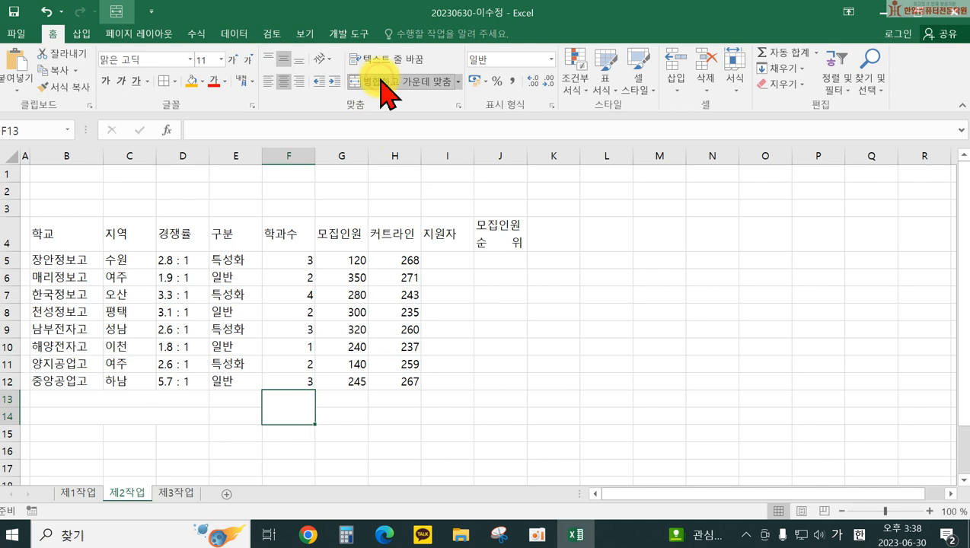
left_click_drag(326, 393, 443, 392)
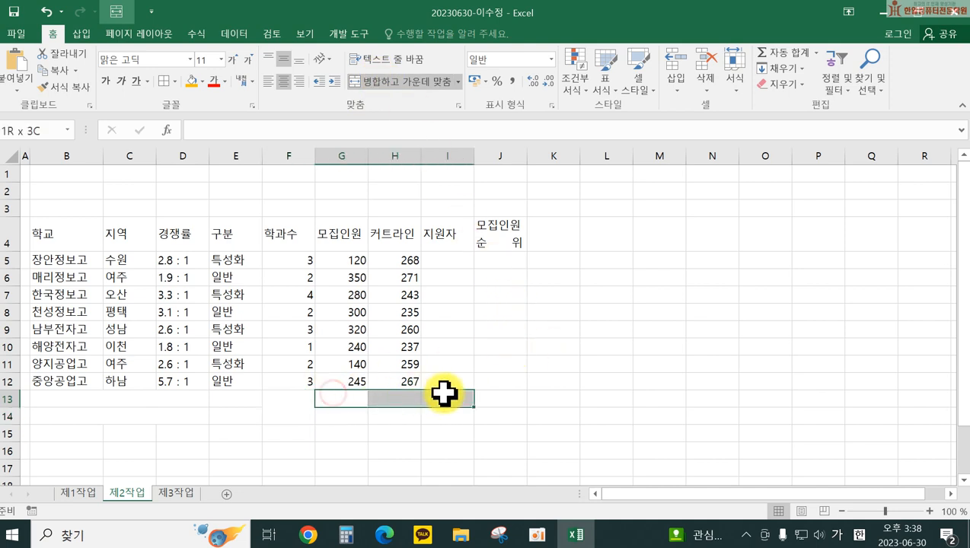
left_click(422, 82)
Step: Label B13 '전문계고 커트라인 평균', B14 '모집인원이 가장 많은 학교', G13 '특성화 전문계고 커트라인 평균'
left_click(97, 404)
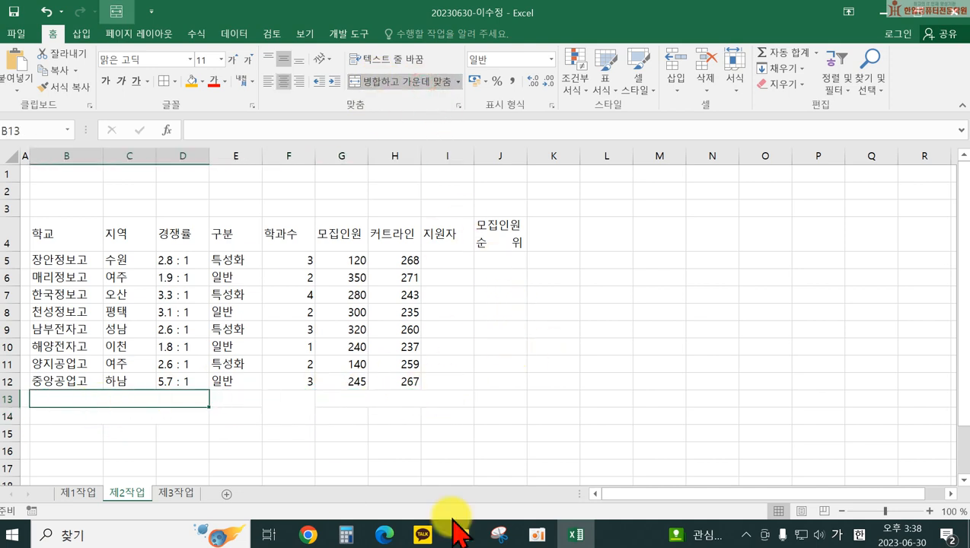
type("전ㅁ")
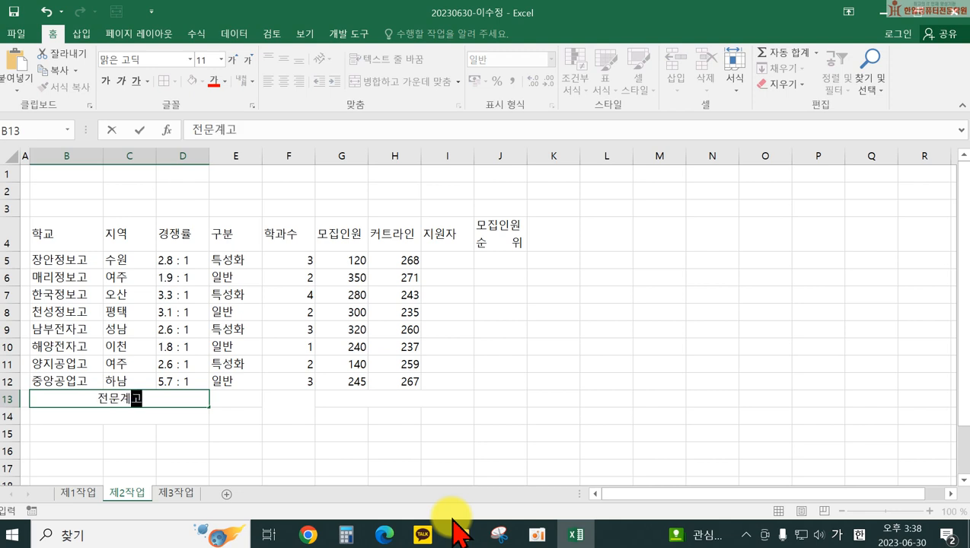
type("문계고 커트라인 ")
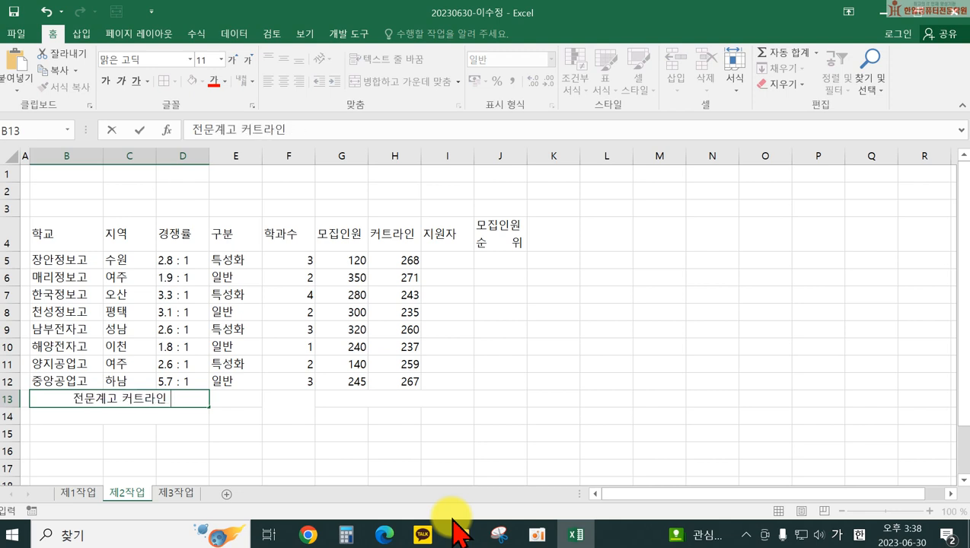
type("수ㅇ균")
key("Return")
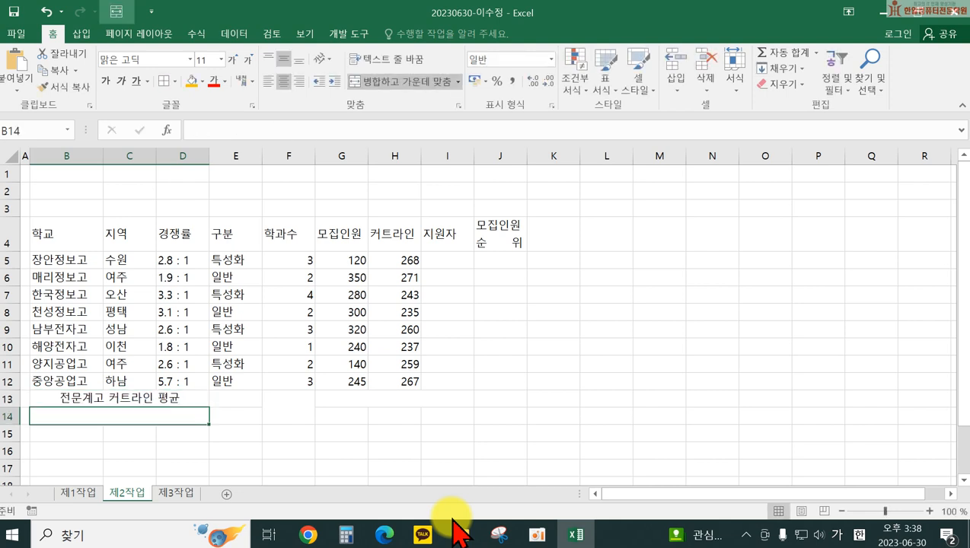
type("모지")
type("ㅂ인원이 가장 많은 학교")
key("Right")
key("Right")
key("Right")
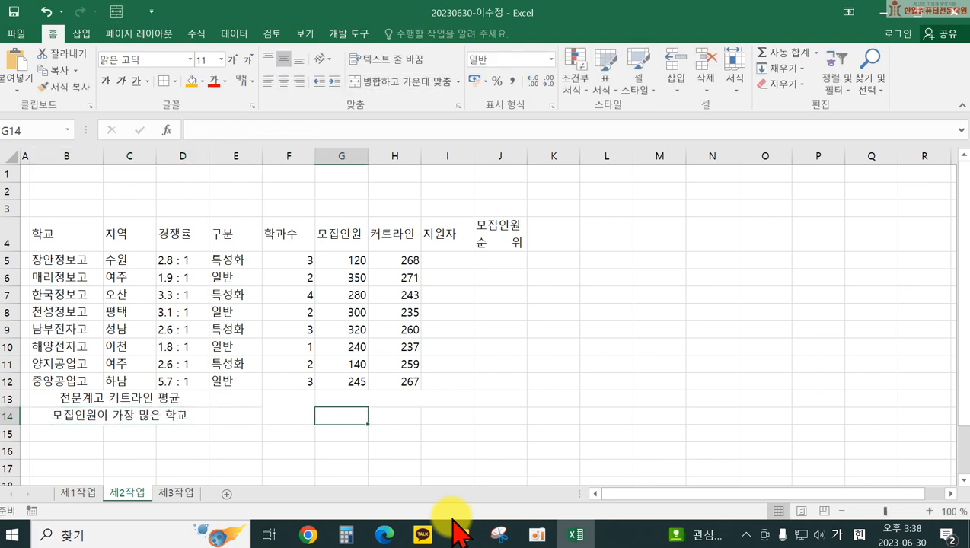
key("Right")
key("Up")
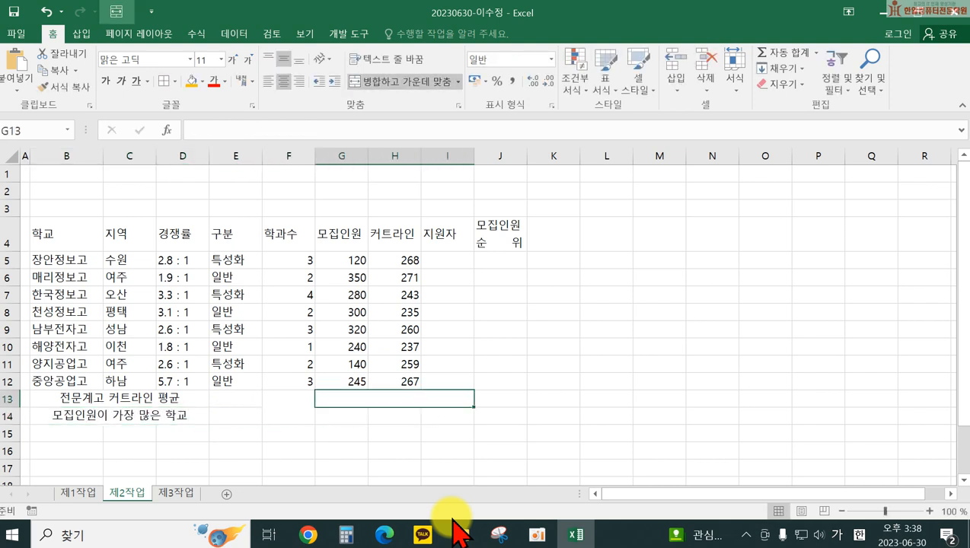
type("ㅡ")
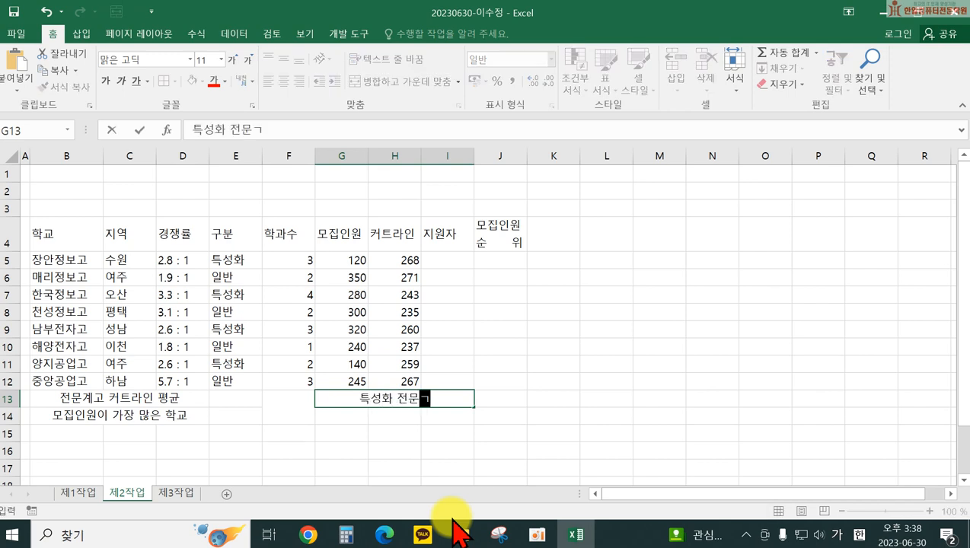
type("성화 전문계고 커트라인 평균")
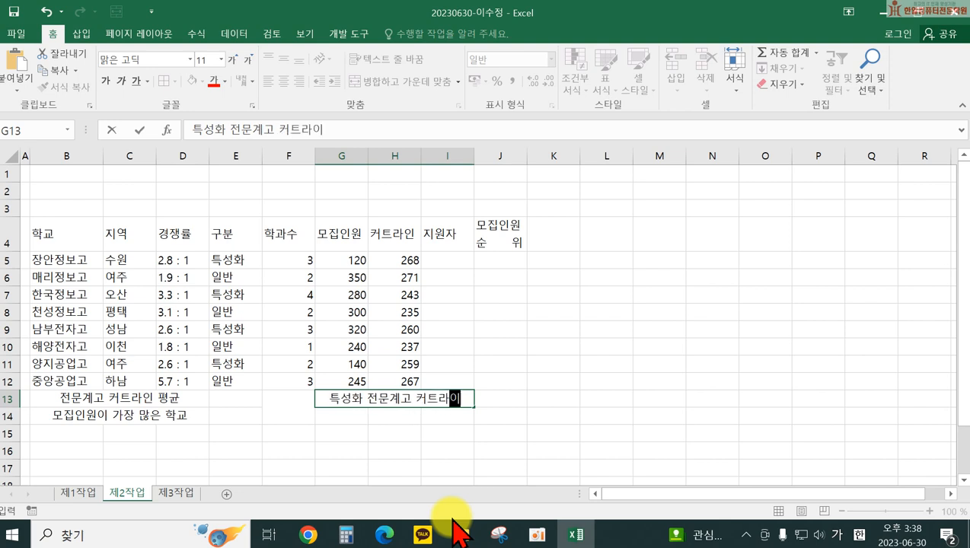
key("Return")
Step: Enter '학교', '장안정보고', '경쟁률' in G14:I14 and widen column H to fit
key("Left")
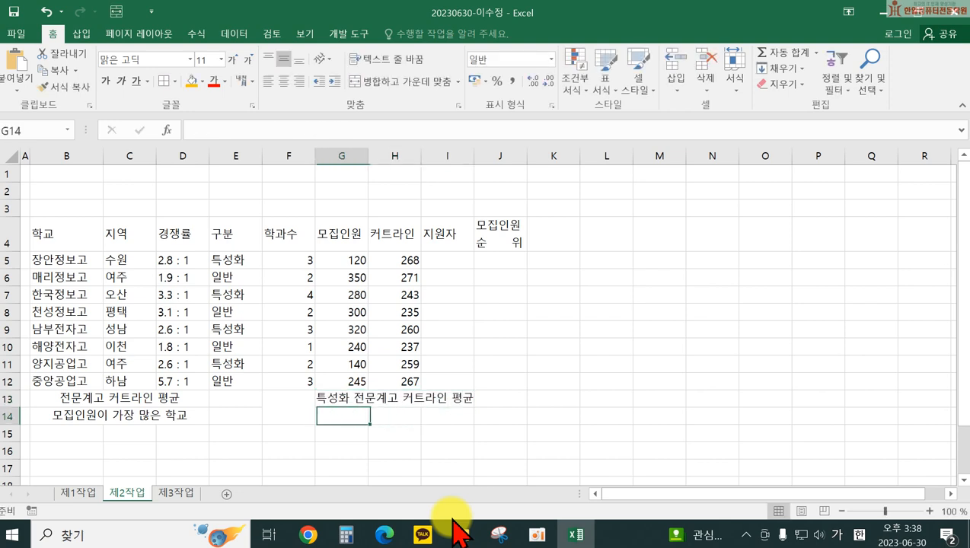
type("학교")
key("Tab")
type("장안")
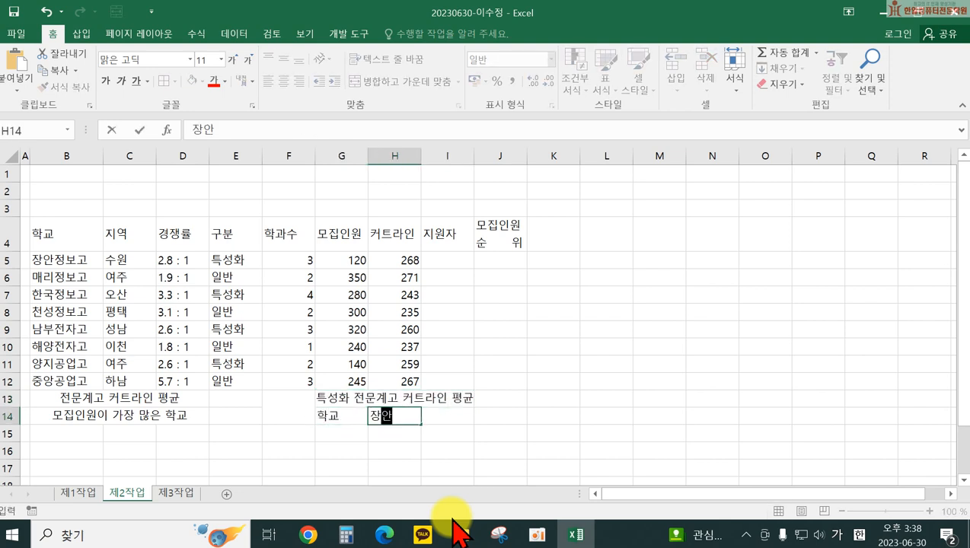
type("정보고")
key("Tab")
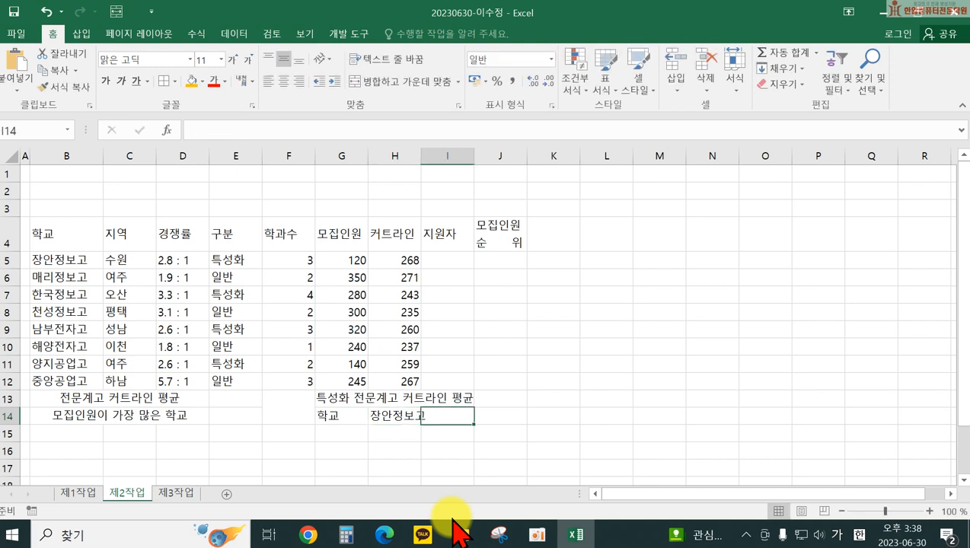
type("겨쟁률")
key("Return")
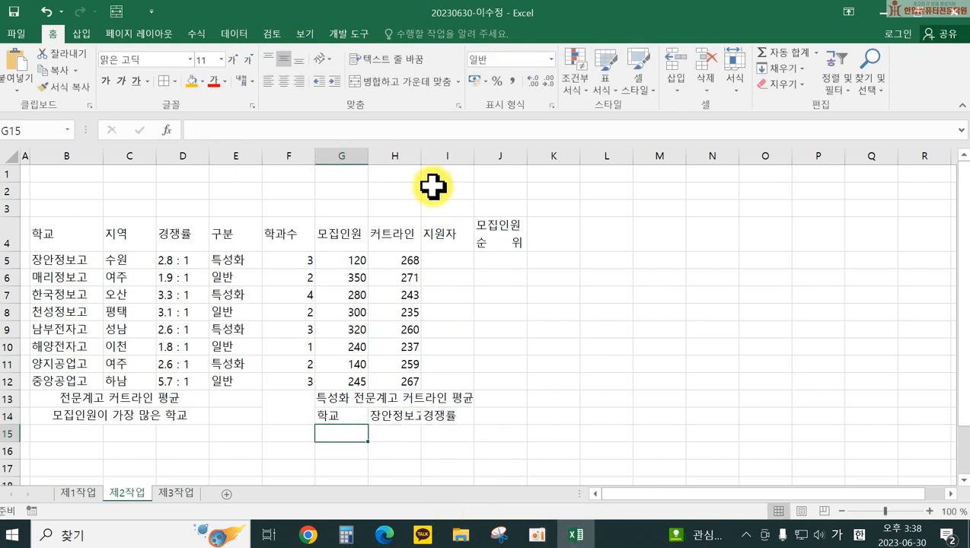
left_click_drag(421, 156, 434, 159)
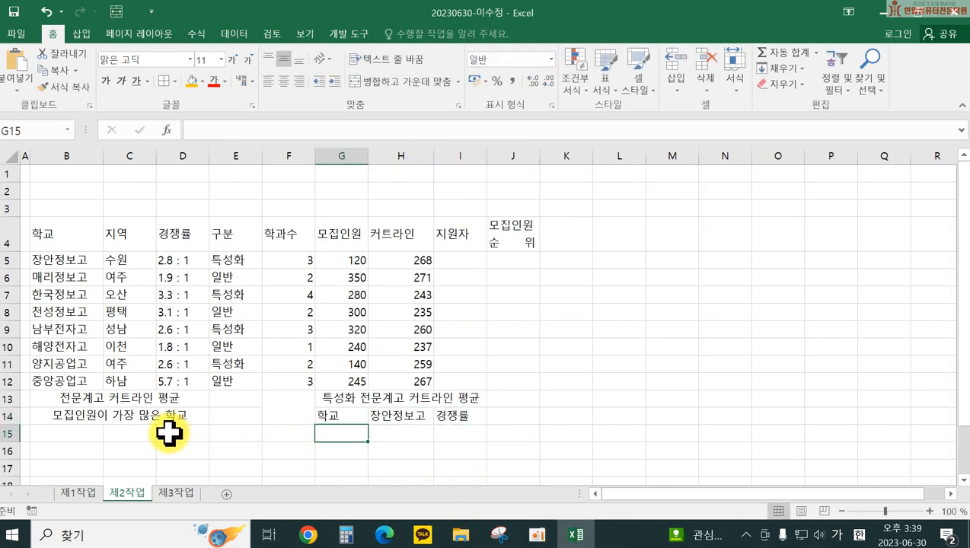
left_click(724, 347)
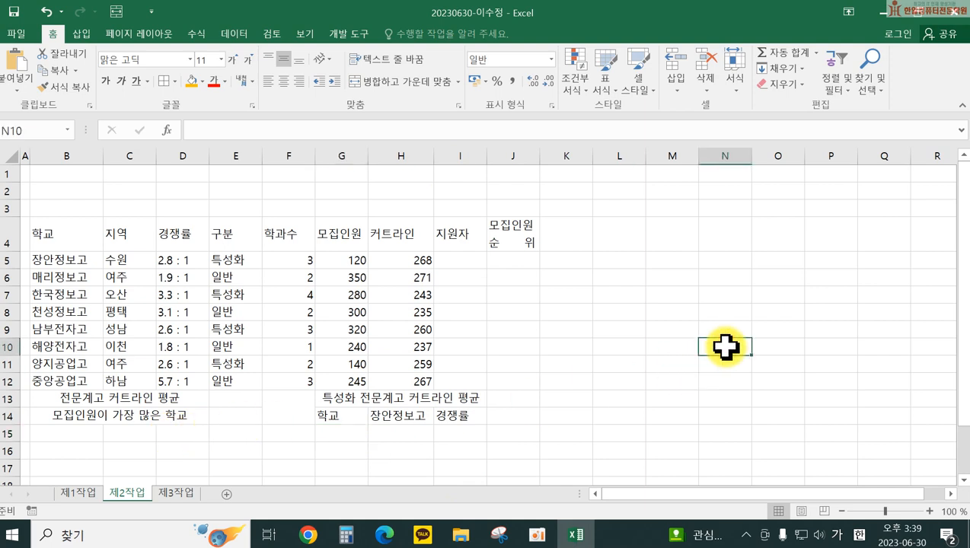
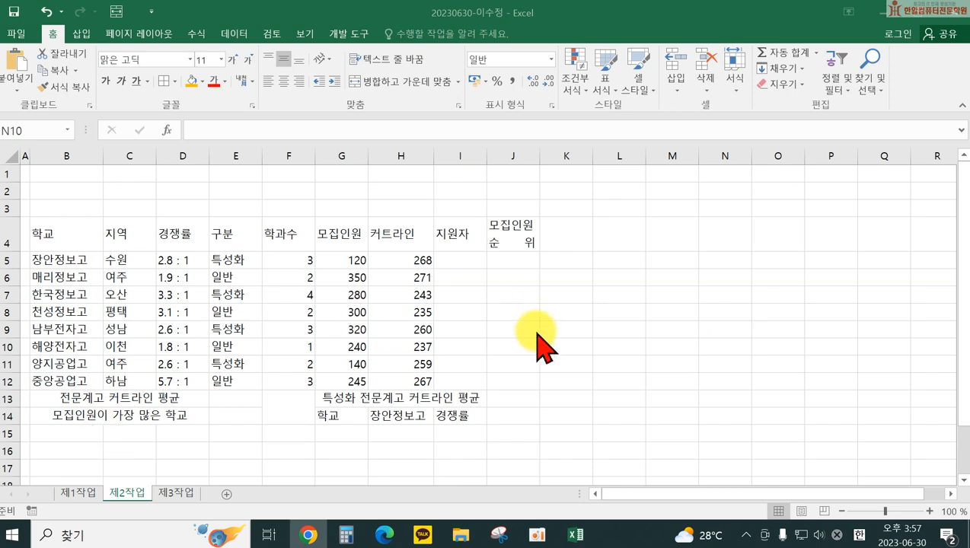
Step: Apply All Borders to the whole table B4:J14
left_click(67, 231)
mouse_move(123, 246)
left_mouse_down()
mouse_move(485, 384)
mouse_move(513, 412)
left_mouse_up()
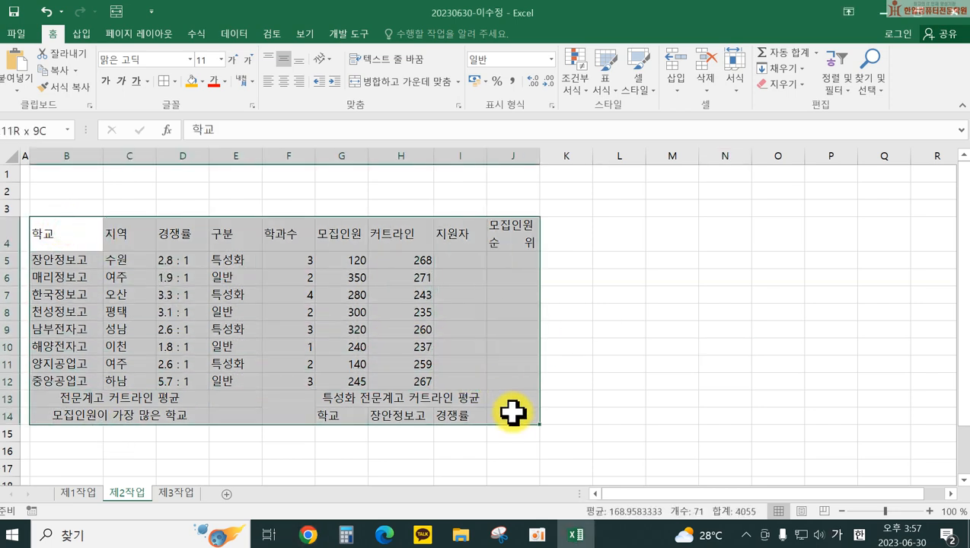
left_click(173, 81)
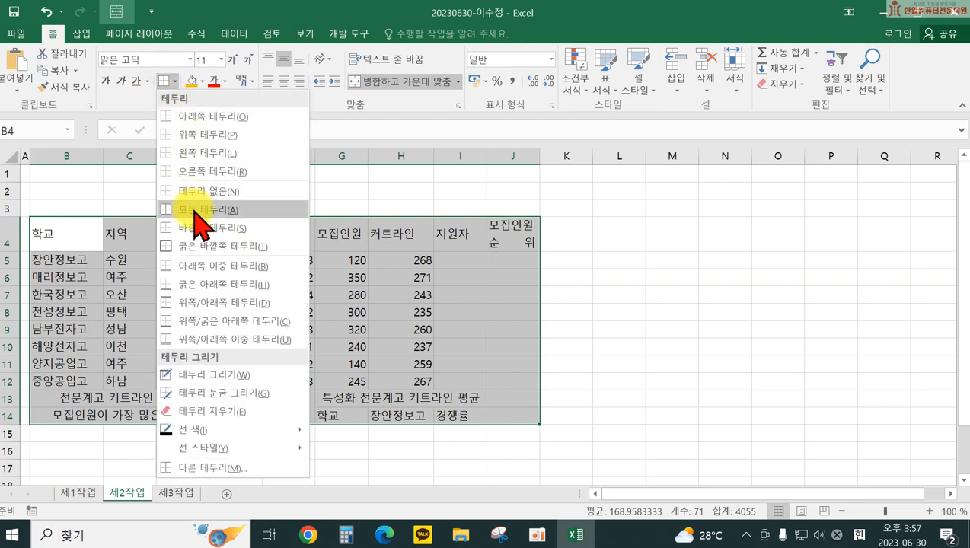
left_click(193, 210)
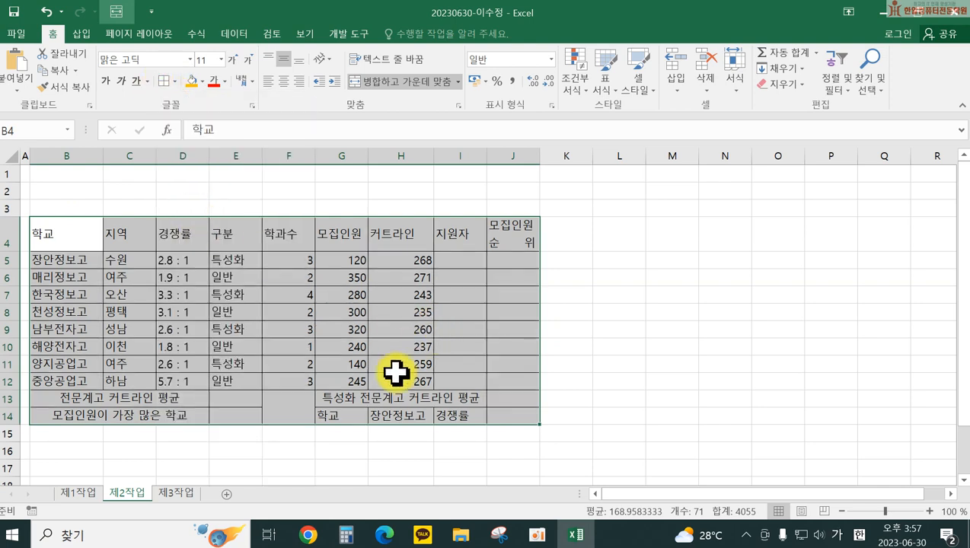
Step: On sheet 제1작업, cross out merged cell F11:F12 with both diagonal borders
left_click(83, 493)
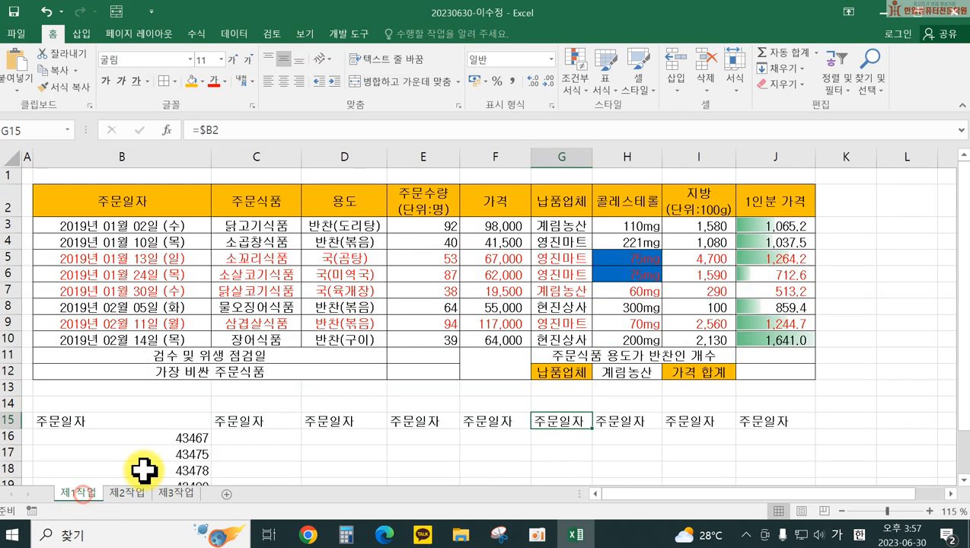
left_click(485, 363)
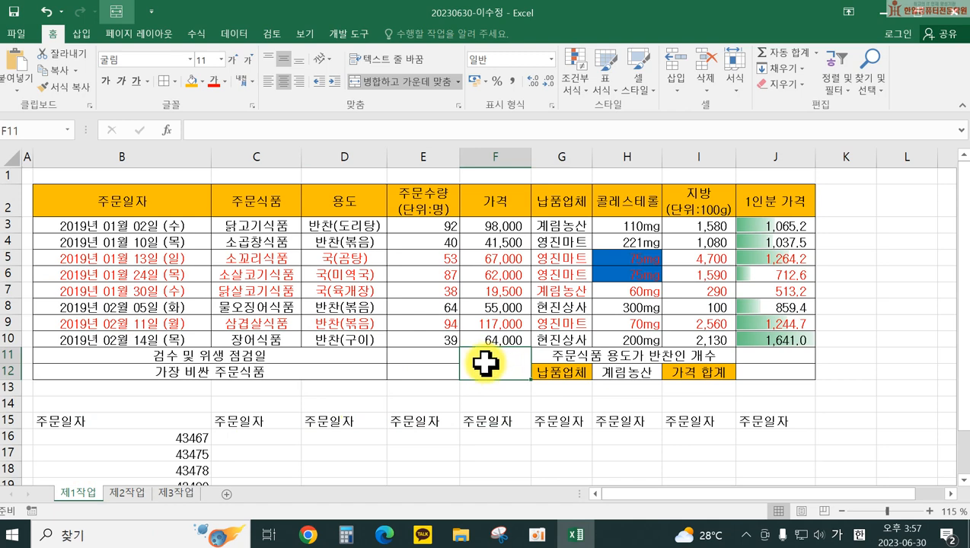
right_click(484, 362)
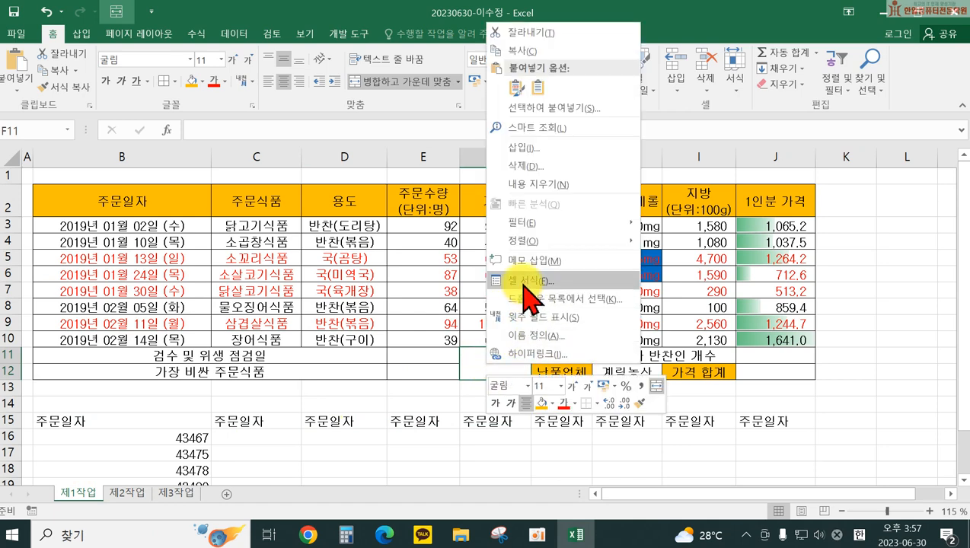
left_click(524, 277)
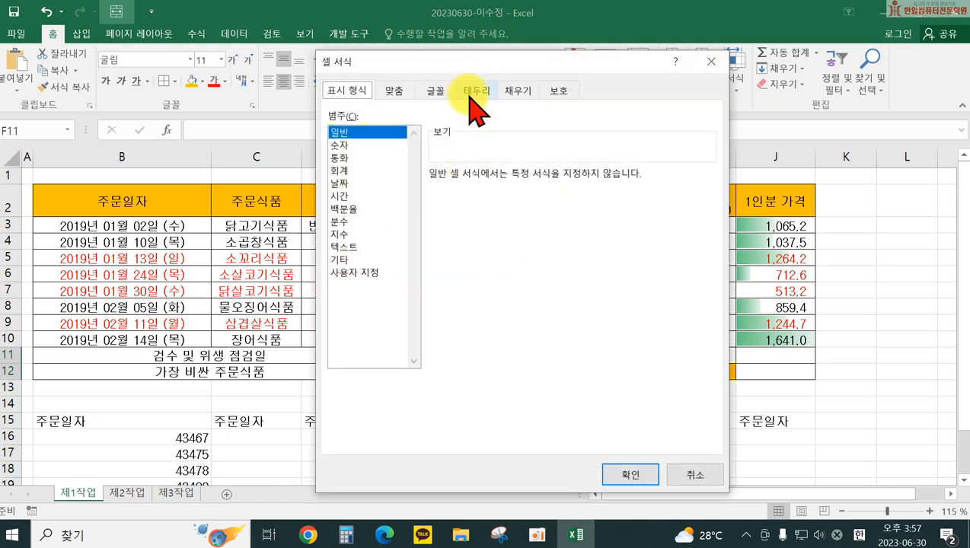
left_click(476, 90)
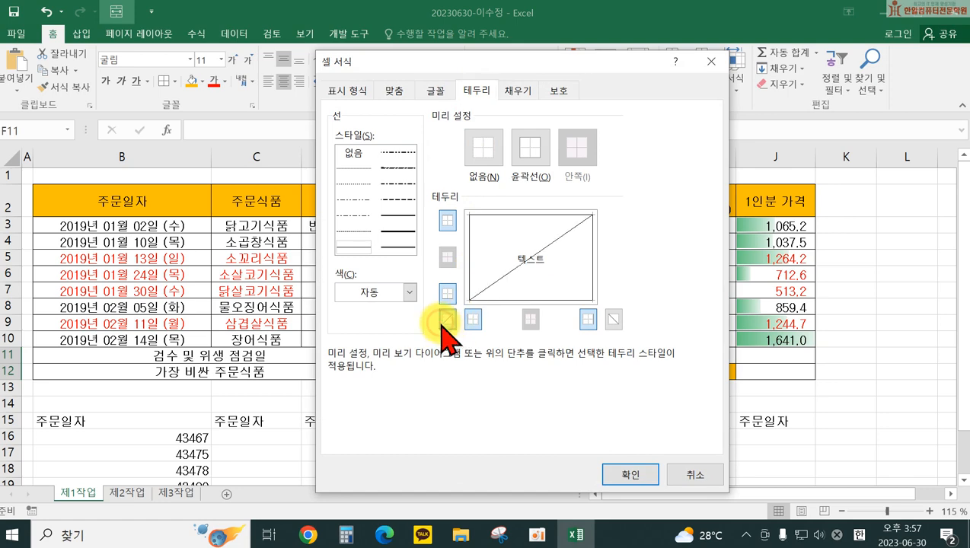
left_click(612, 319)
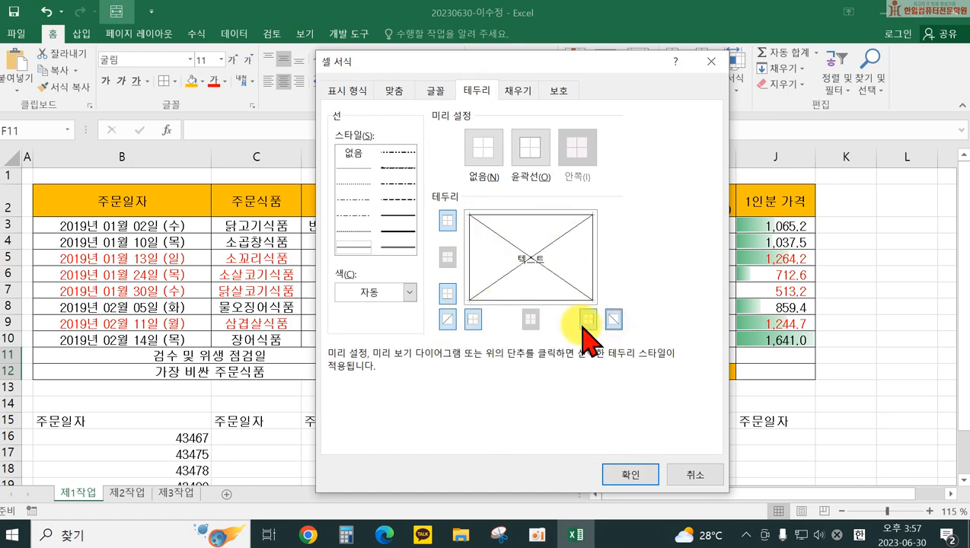
left_click(629, 473)
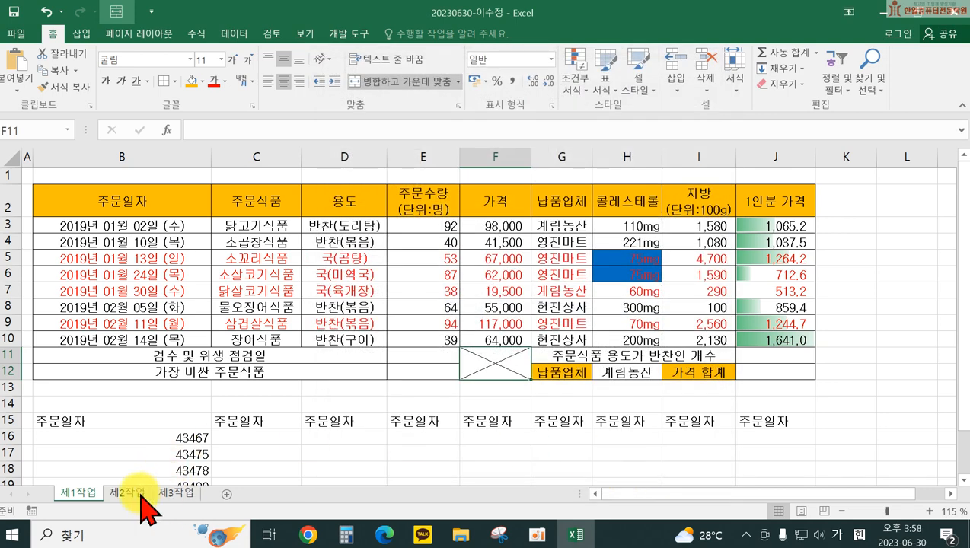
Step: Back on 제2작업, add both diagonal borders to merged cell F13:F14 to form an X
left_click(142, 498)
left_click(293, 401)
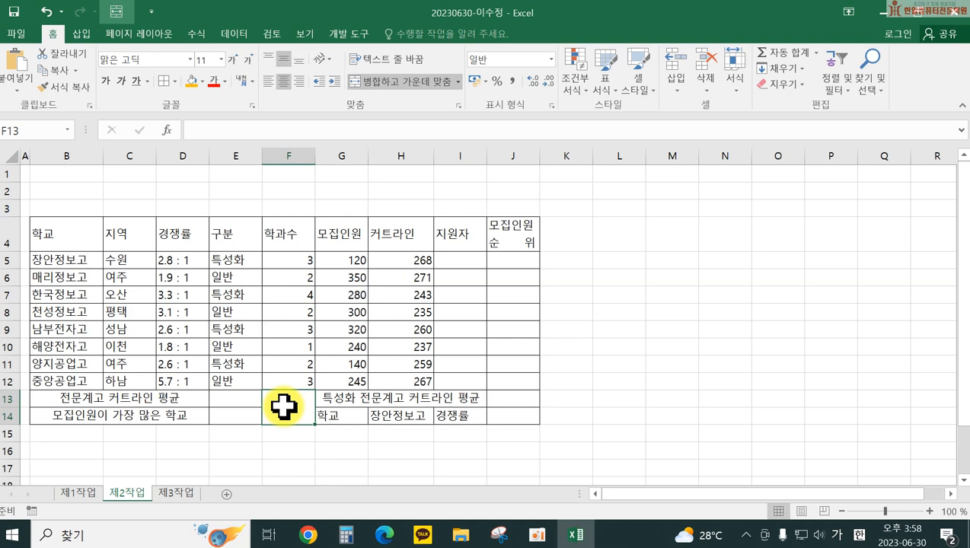
right_click(283, 408)
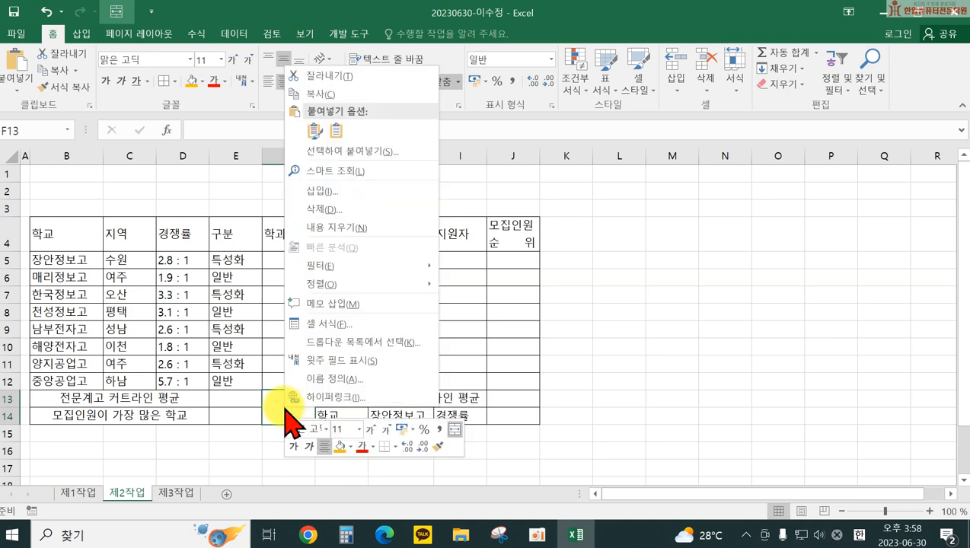
left_click(319, 326)
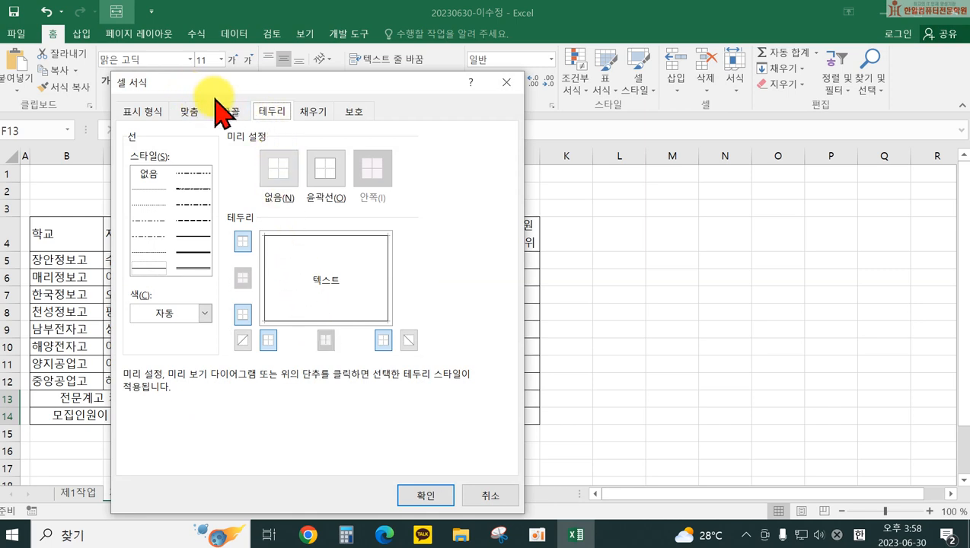
left_click(242, 340)
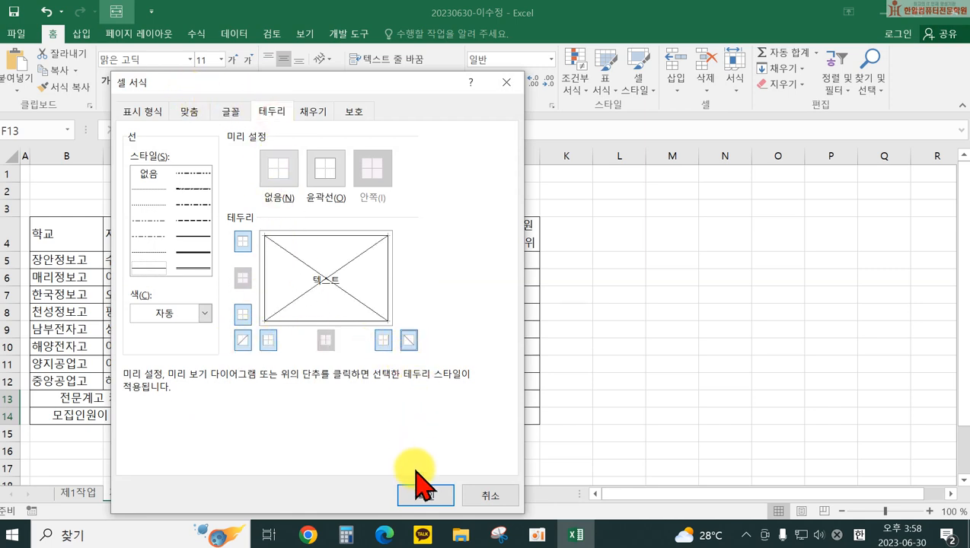
left_click(426, 495)
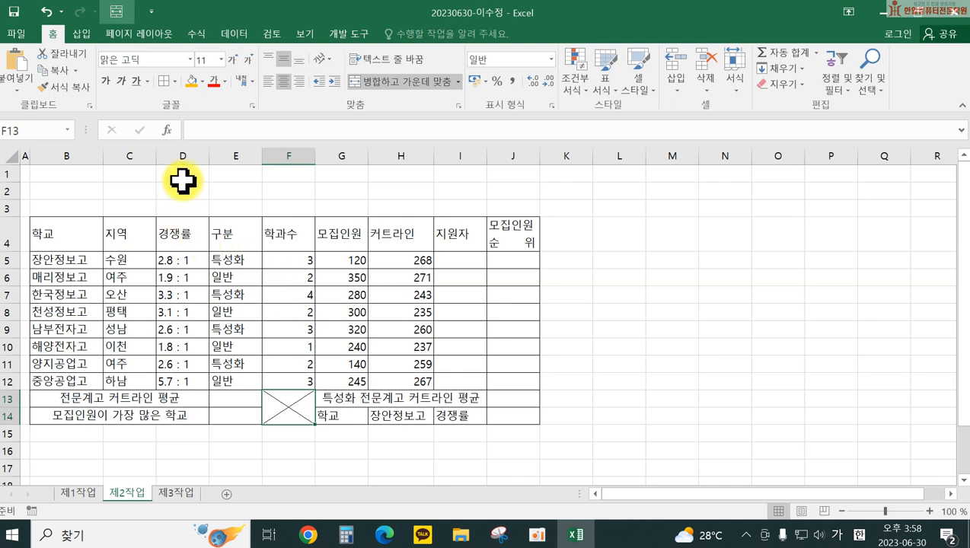
Step: Fill B4:J4, B13:D14, G13:J13, G14 and I14 yellow and center their text
left_click(92, 230)
left_click_drag(91, 230, 503, 231)
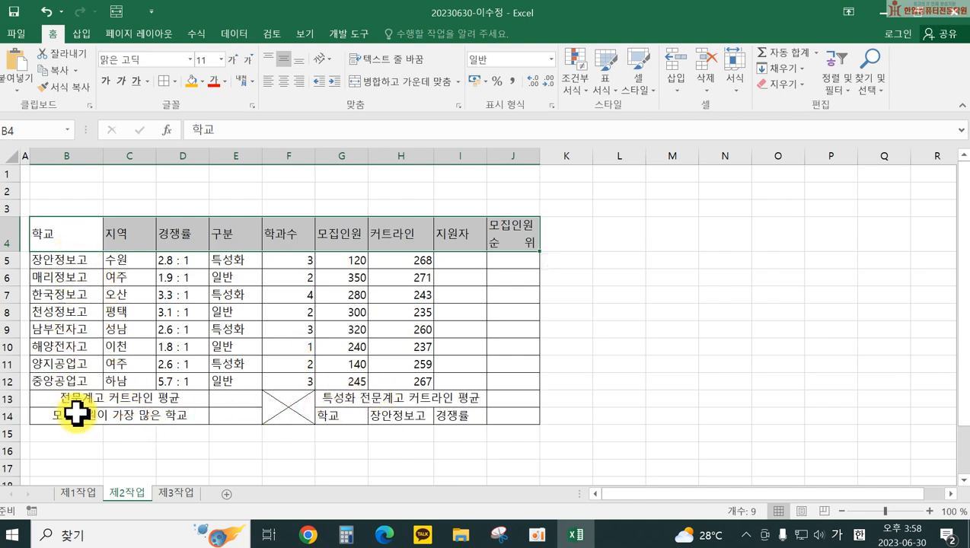
left_click_drag(80, 399, 85, 413)
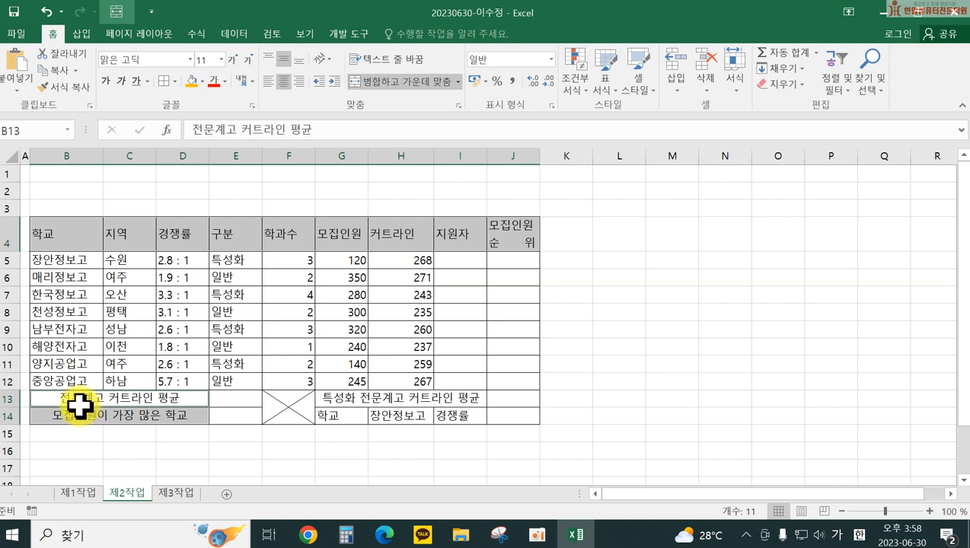
left_click(332, 400, "ctrl")
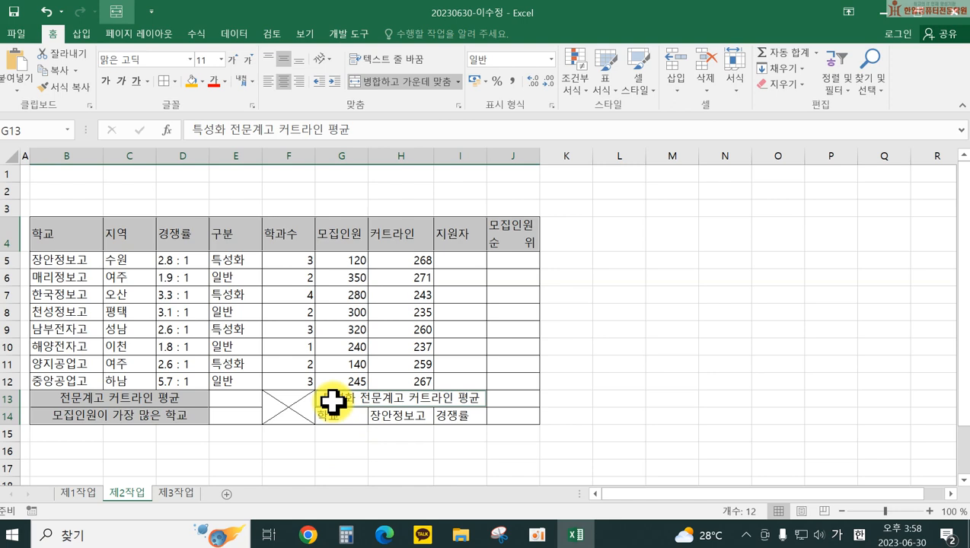
left_click(336, 415, "ctrl")
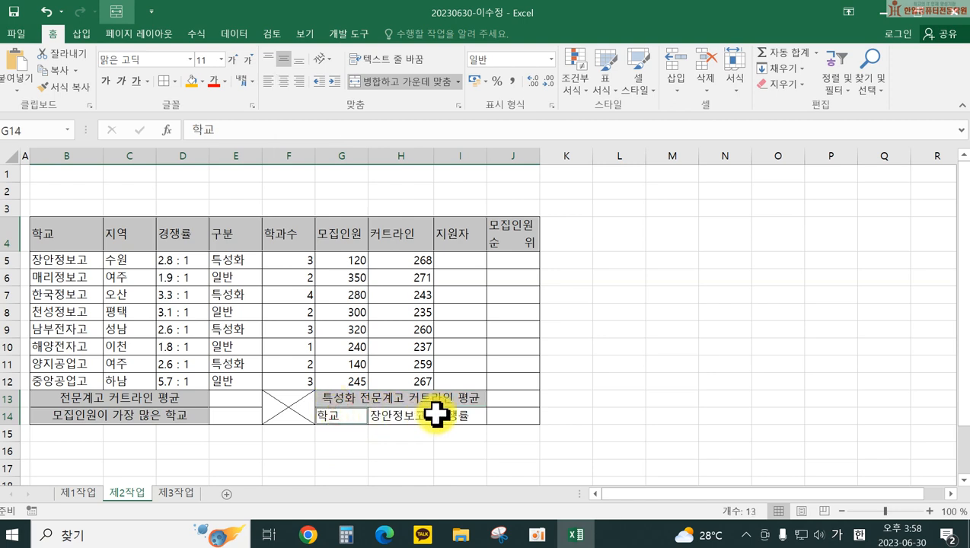
left_click(446, 416, "ctrl")
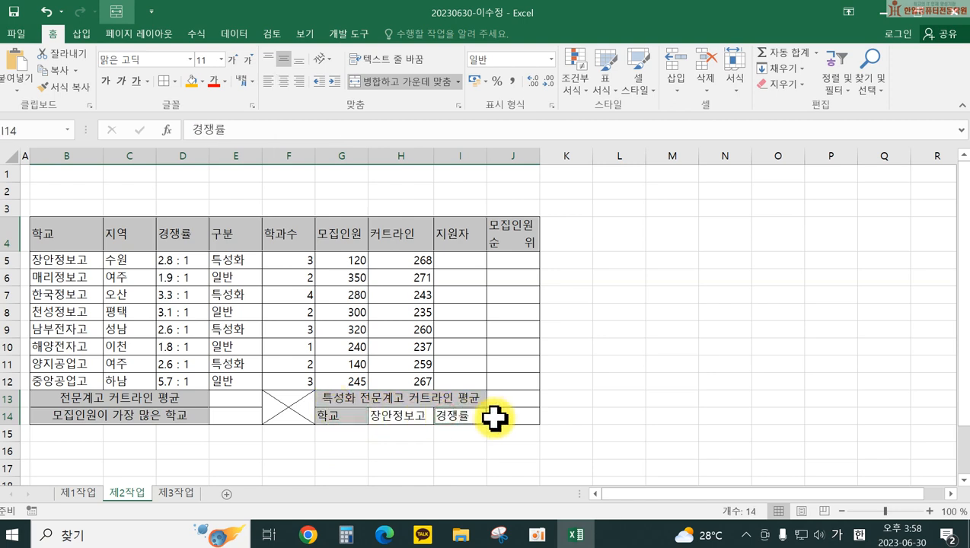
left_click(202, 83)
left_click(225, 193)
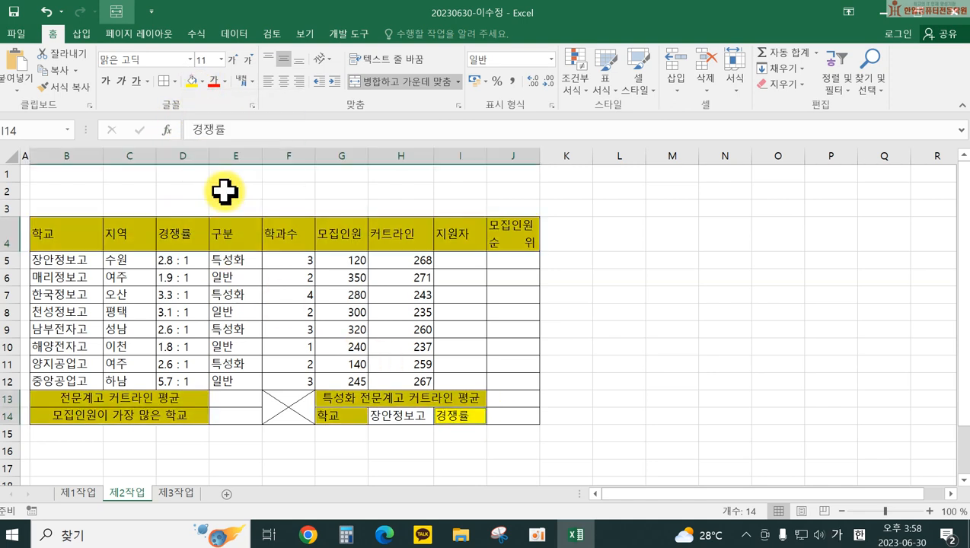
left_click(283, 81)
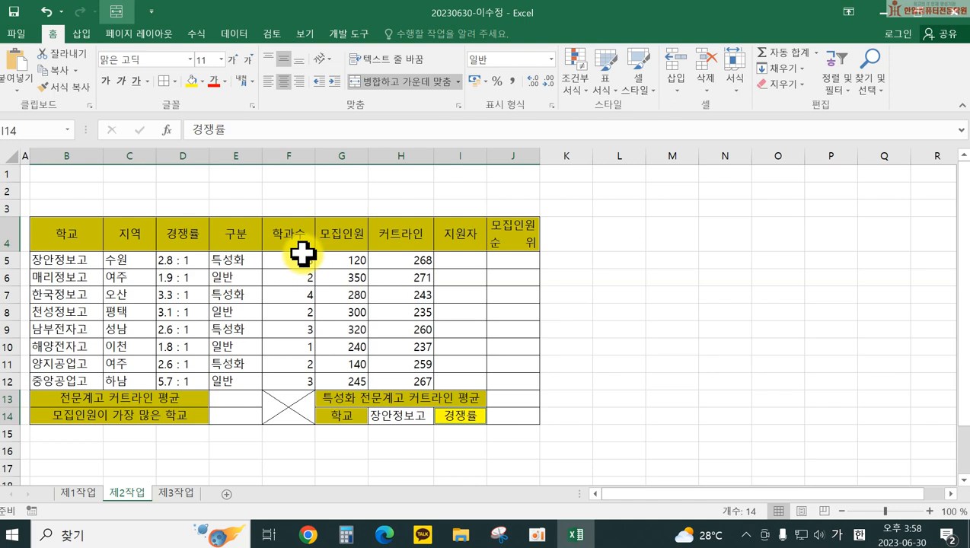
Step: Add a List data validation to H14 with source =$B$5:$B$12
left_click(393, 415)
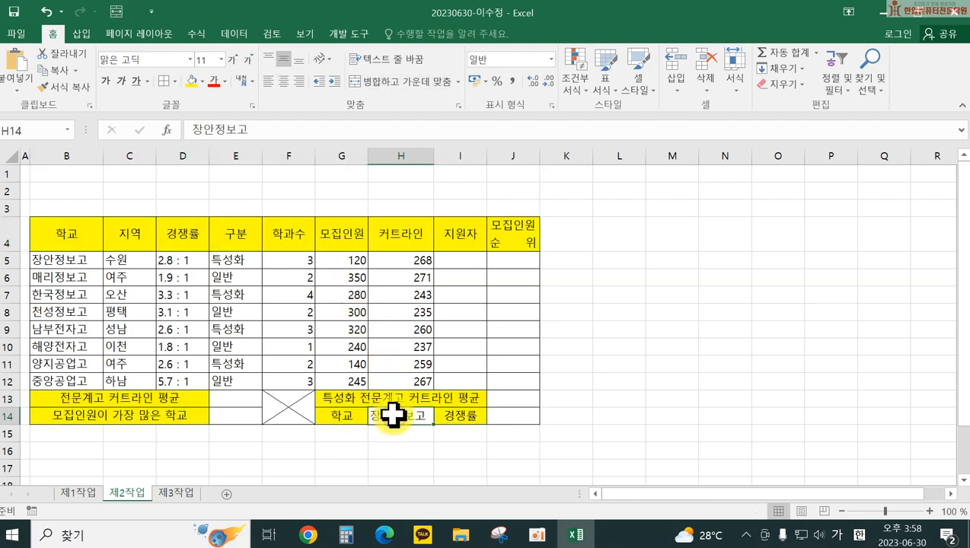
right_click(395, 417)
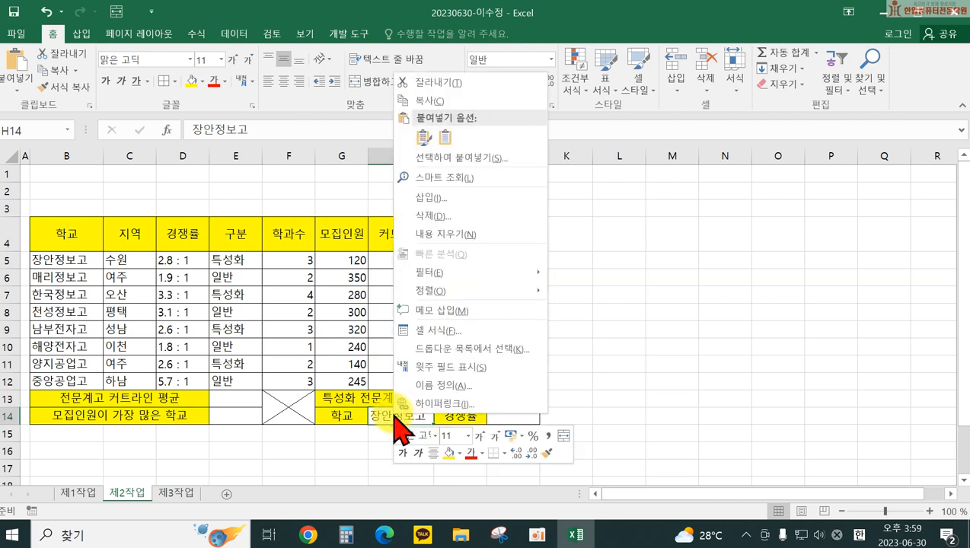
left_click(382, 424)
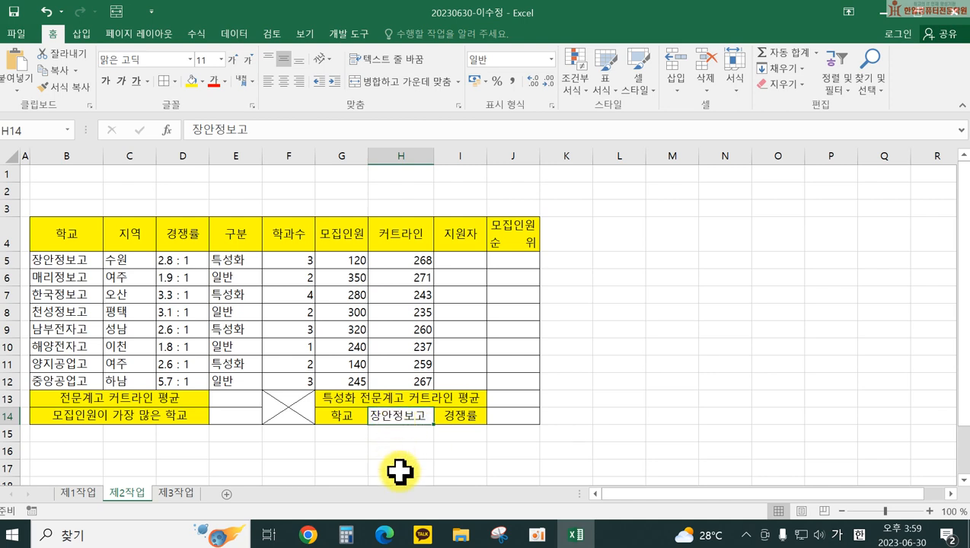
left_click(236, 33)
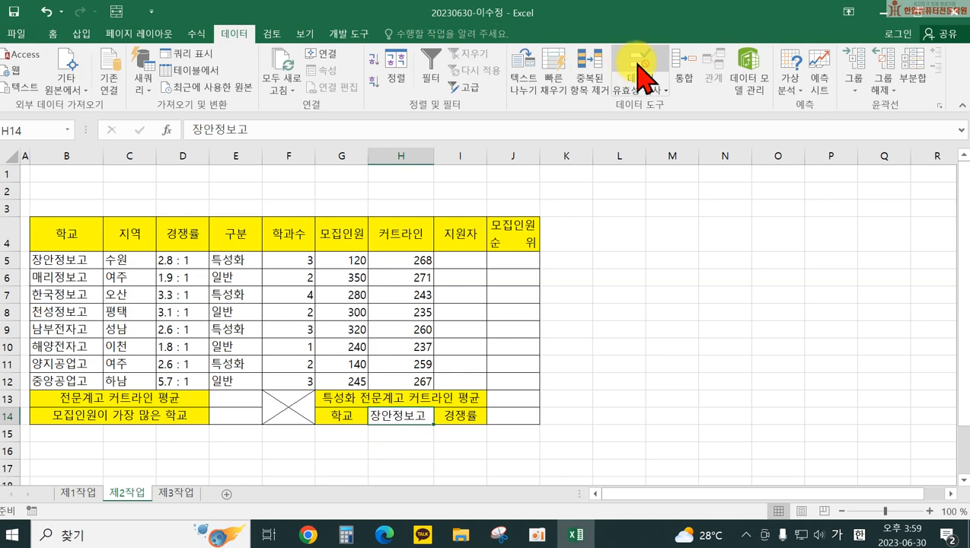
left_click(638, 68)
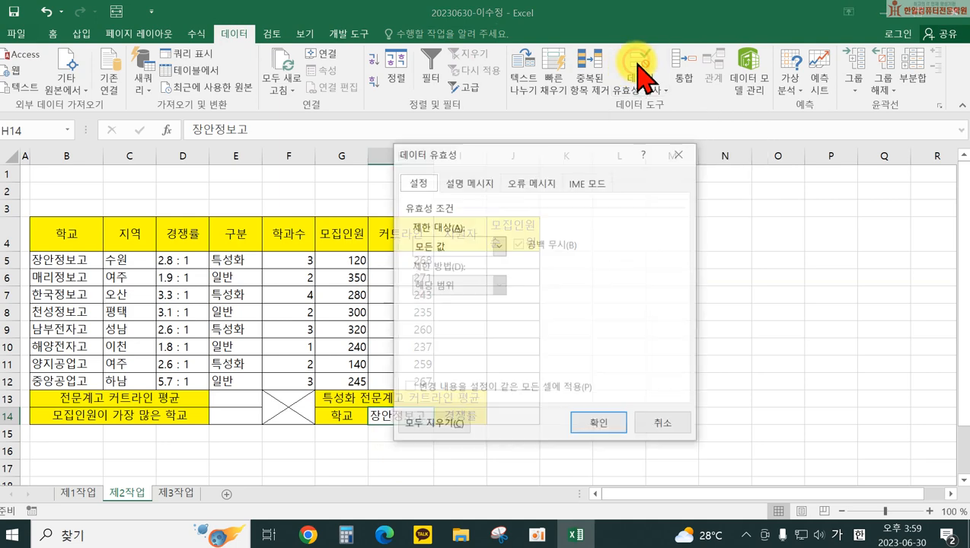
left_click(495, 244)
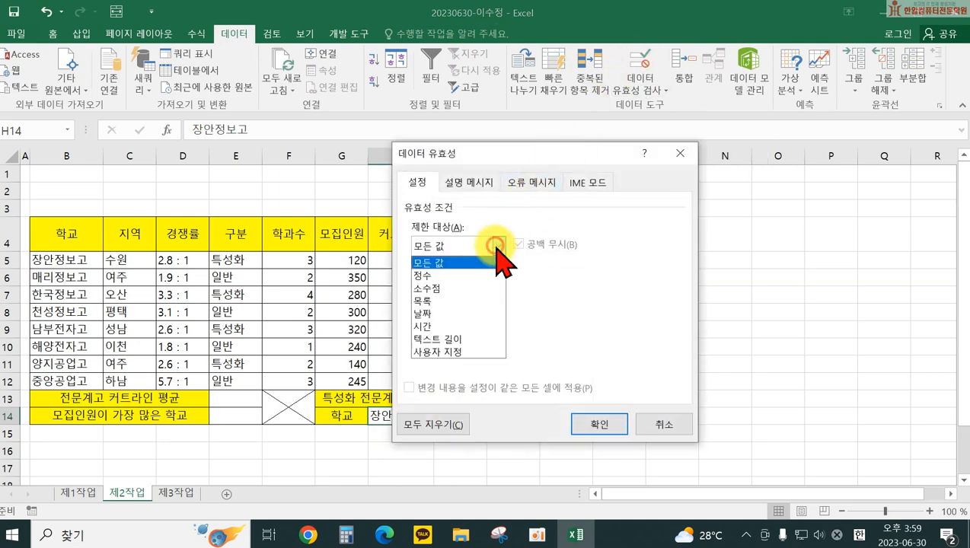
left_click(448, 301)
left_click(438, 323)
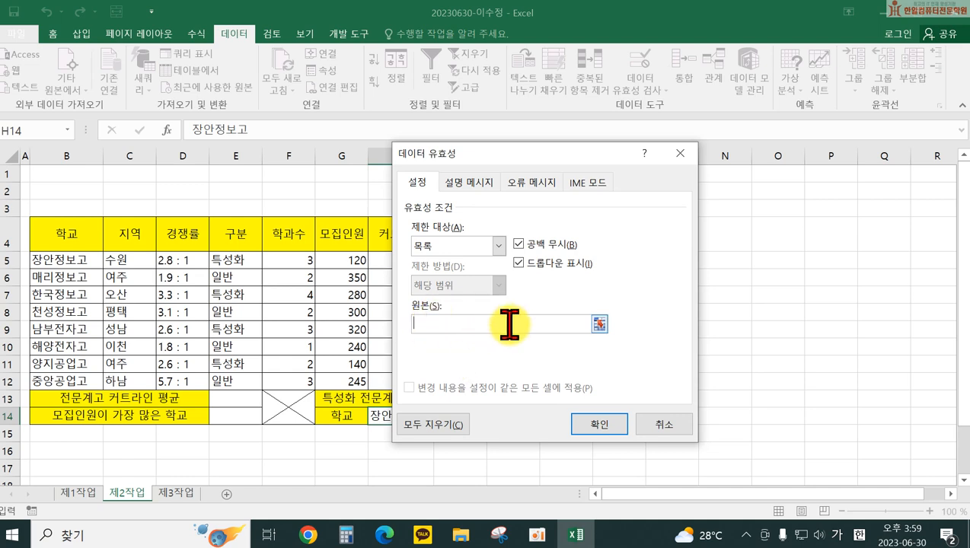
left_click_drag(69, 259, 60, 379)
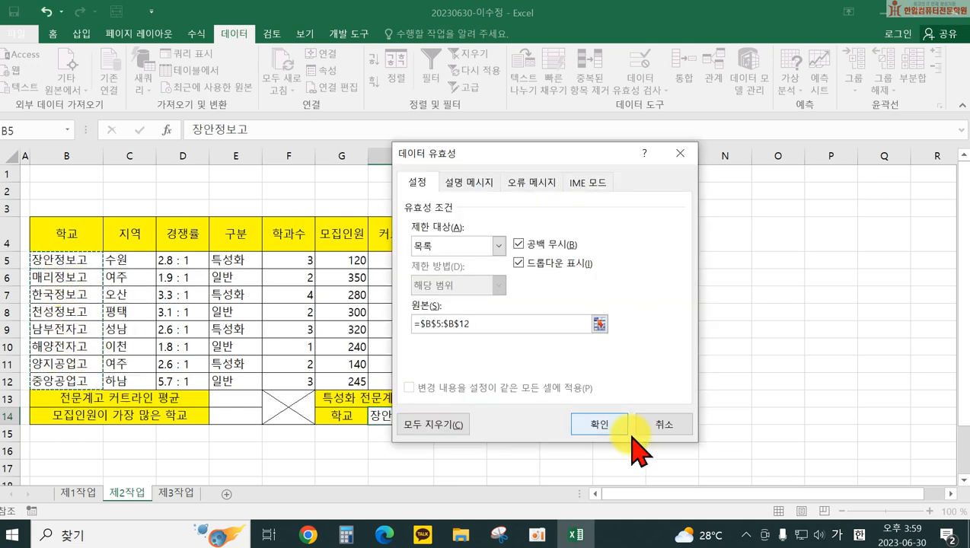
left_click(607, 426)
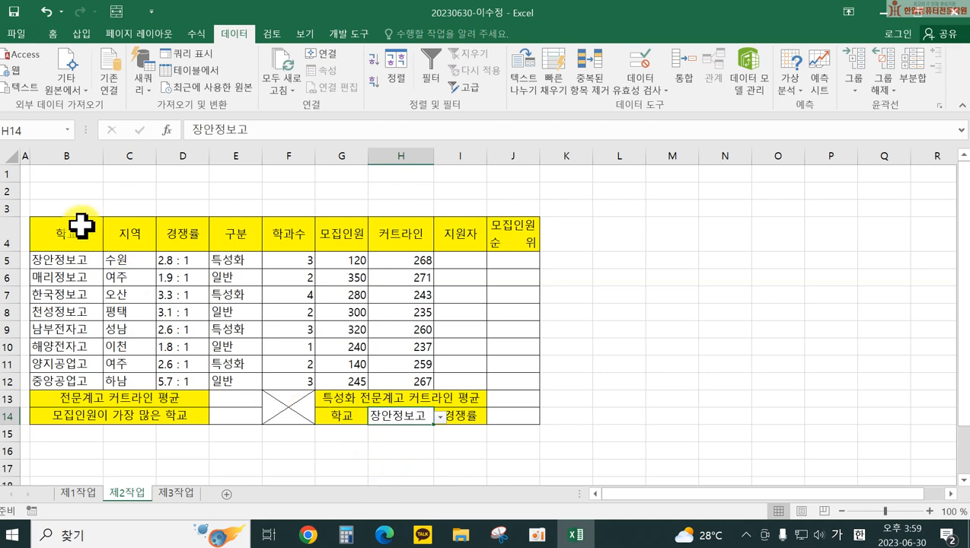
Step: Center the entries in B5:E12 and H14, then select the 모집인원 values G5:G12
left_click_drag(59, 260, 223, 381)
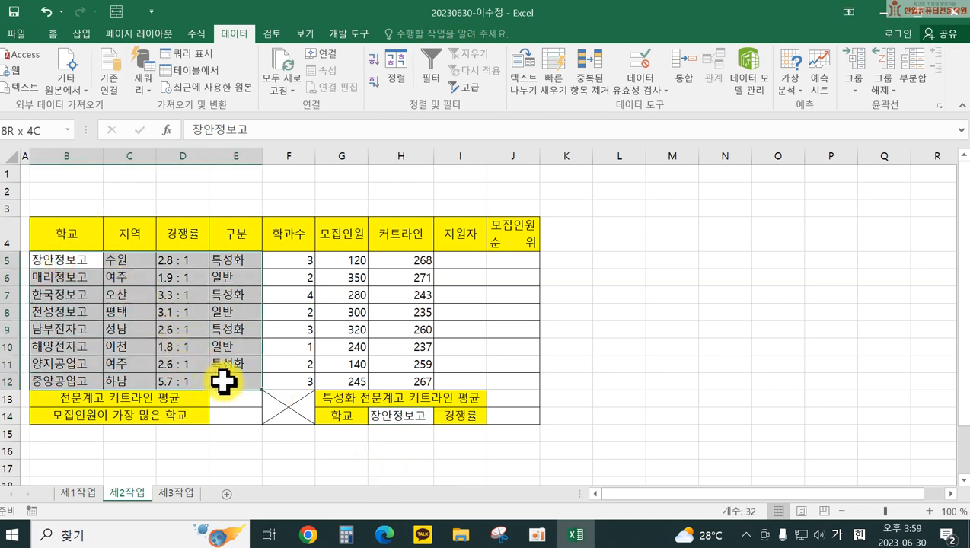
left_click(52, 34)
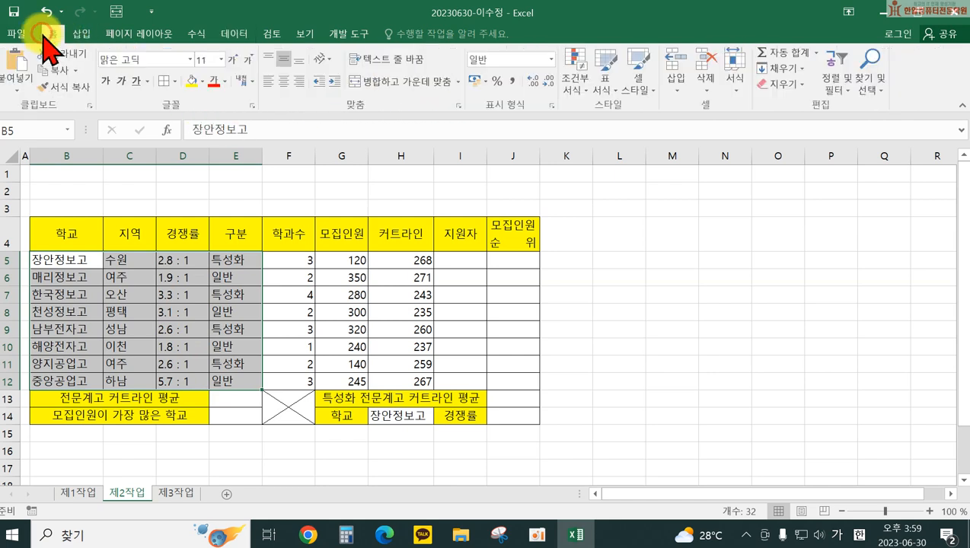
left_click(283, 81)
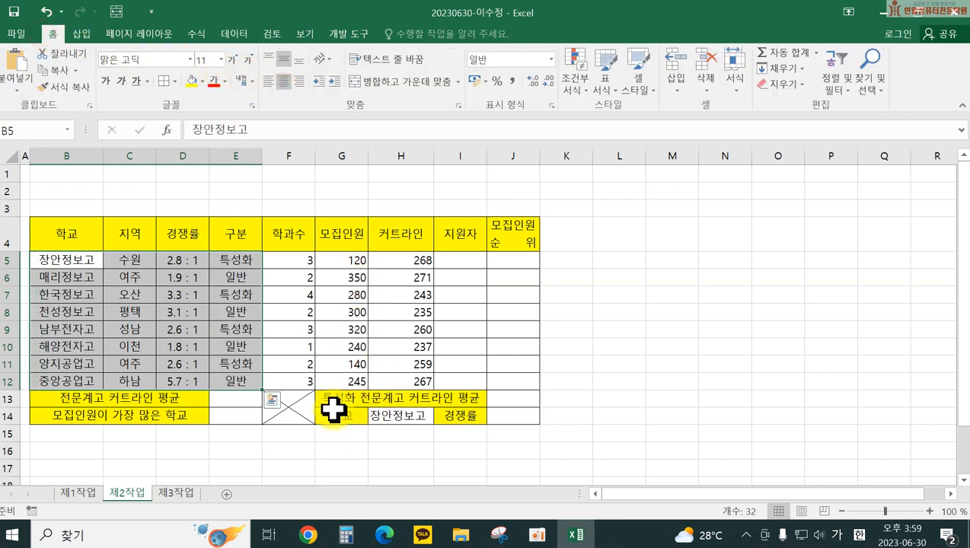
left_click(392, 421)
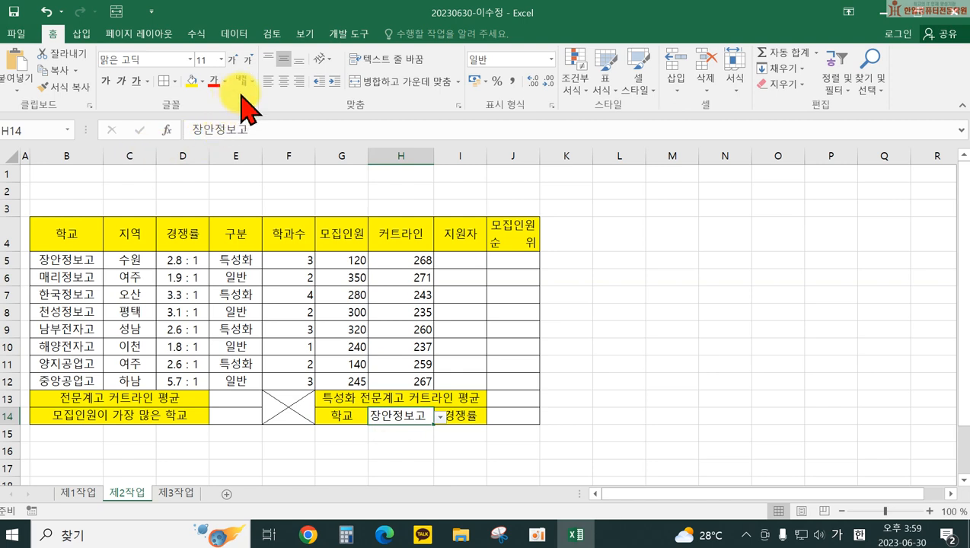
left_click(283, 81)
left_click(627, 305)
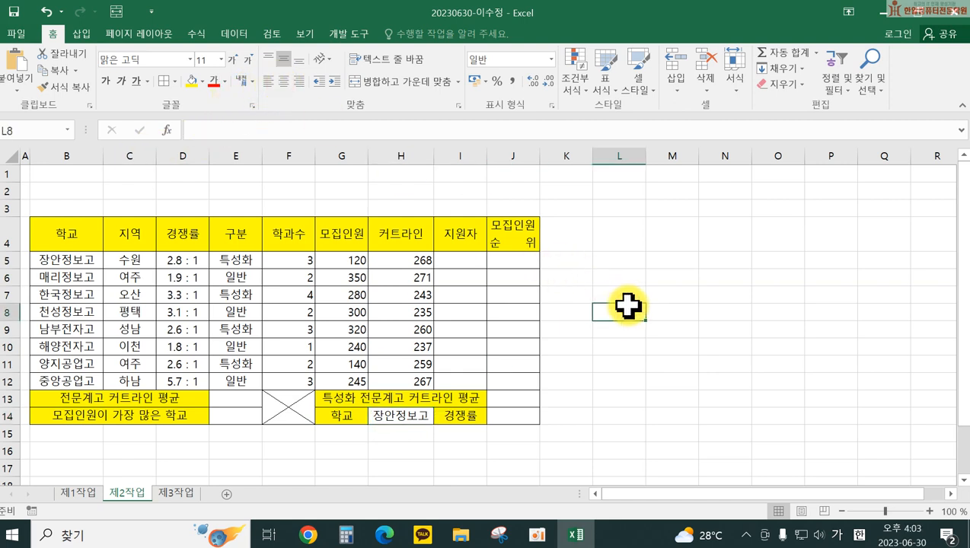
left_click(336, 259)
left_click_drag(335, 282, 335, 376)
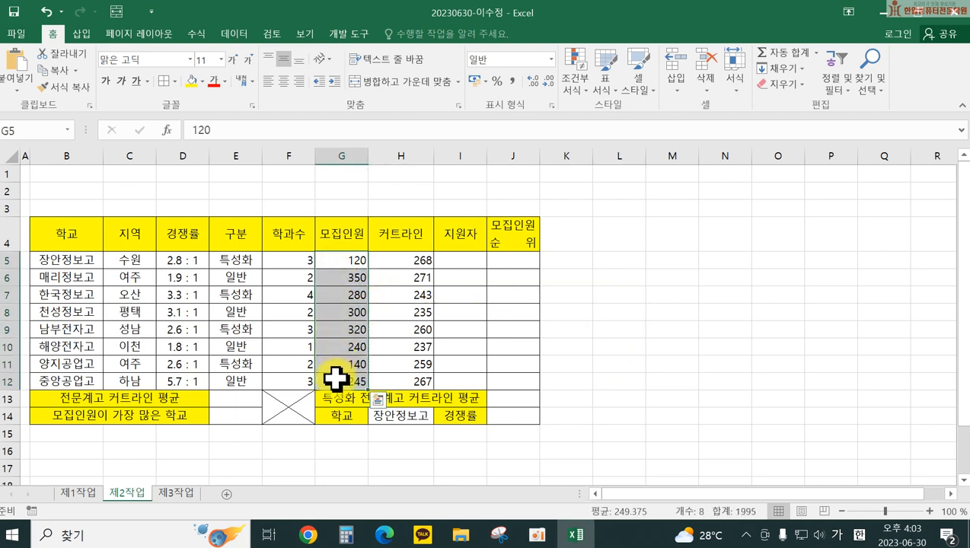
Step: Give G5:G12 the custom number format 0"명" so values read like 120명
right_click(339, 357)
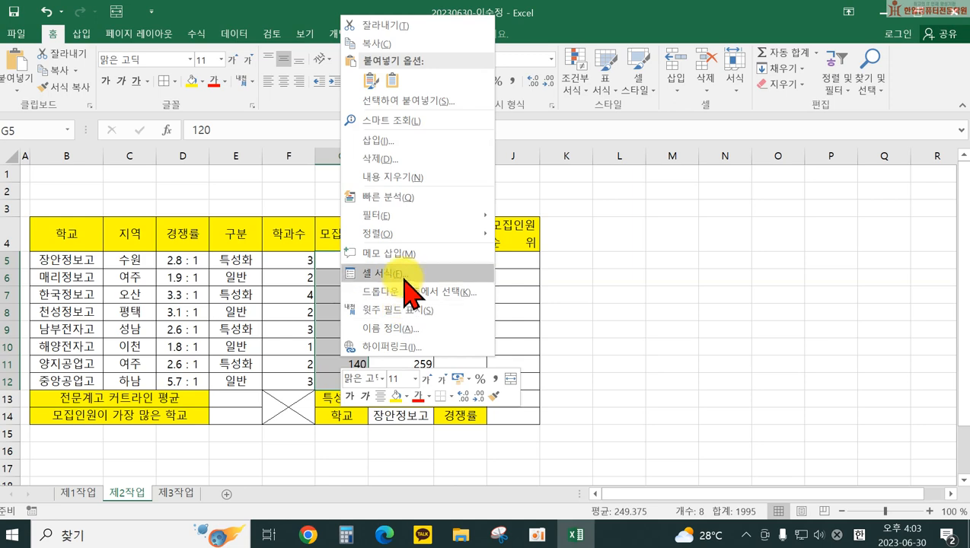
left_click(410, 283)
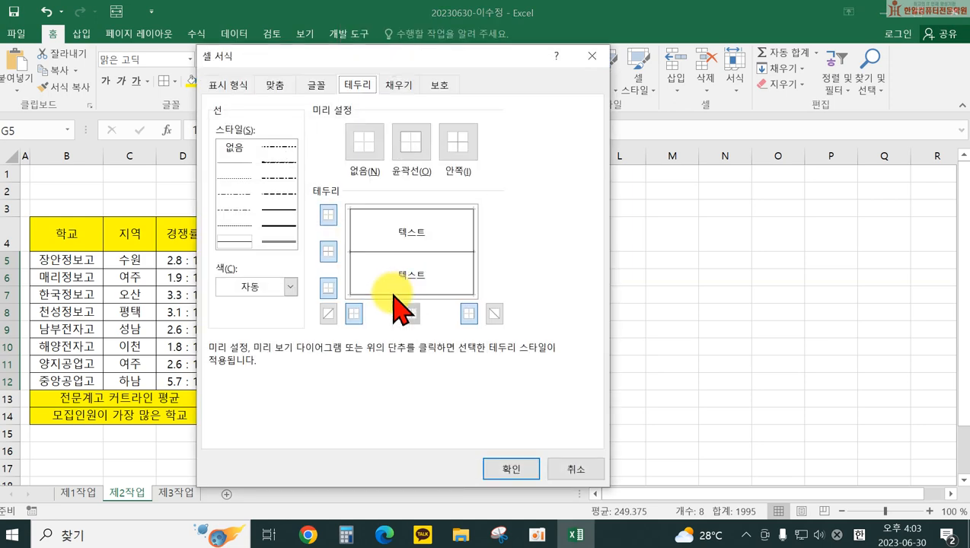
left_click(227, 84)
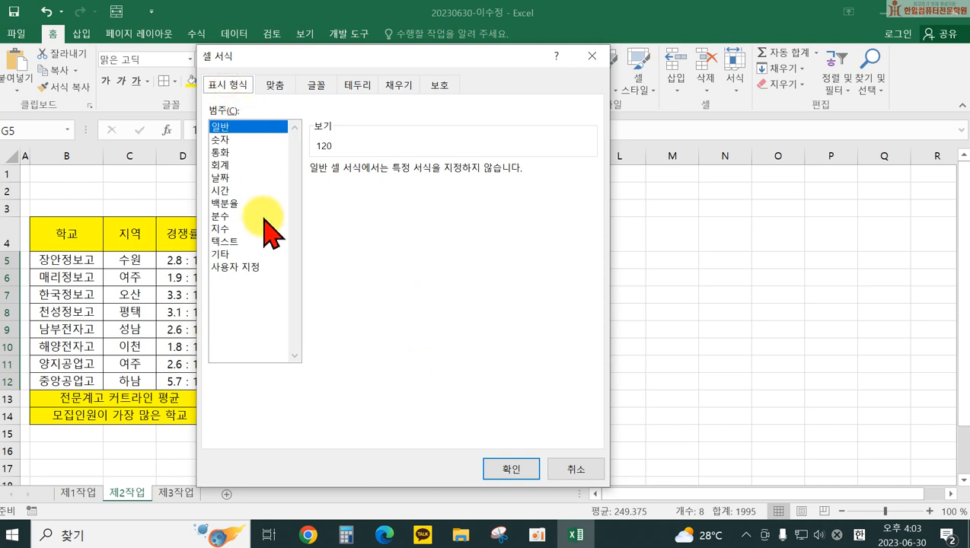
left_click(240, 267)
left_click_drag(355, 187, 292, 185)
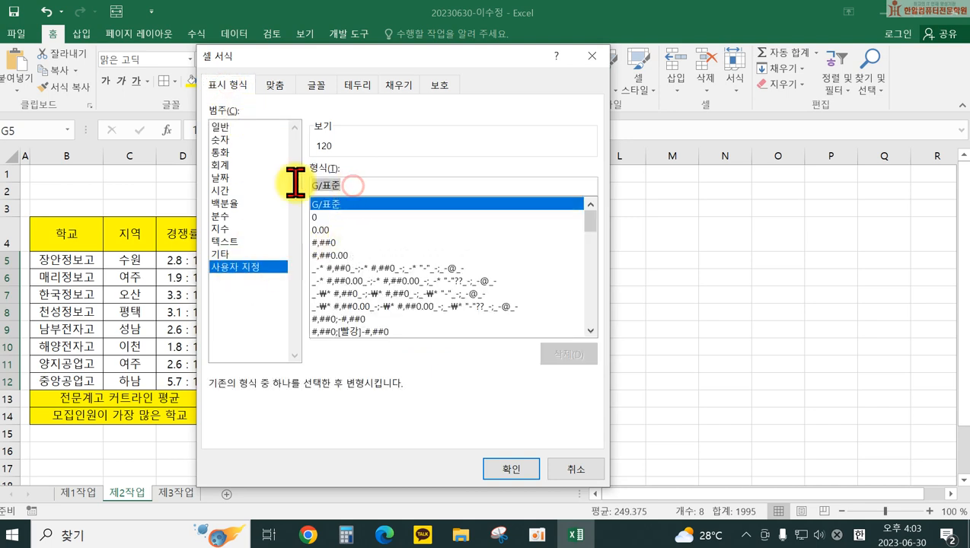
type("0")
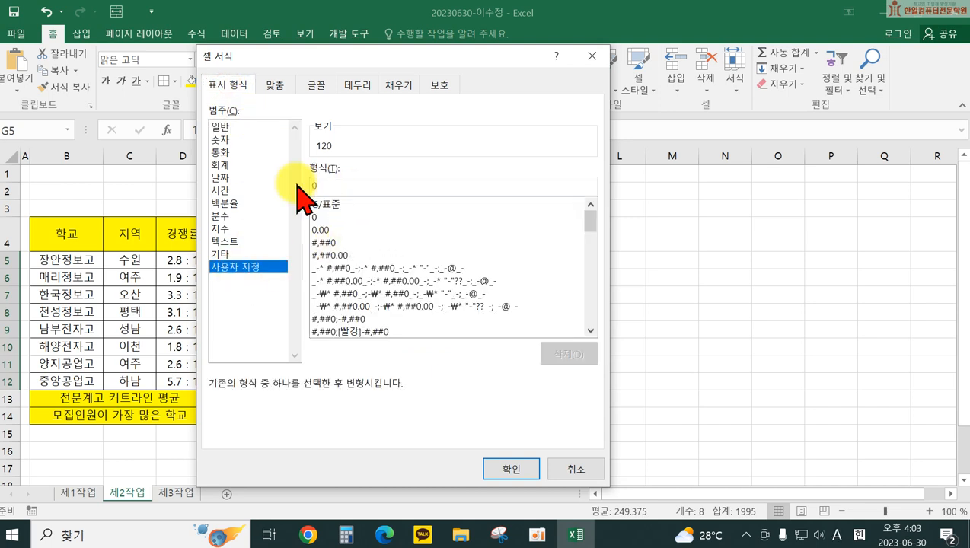
type("a")
key("BackSpace")
type("명")
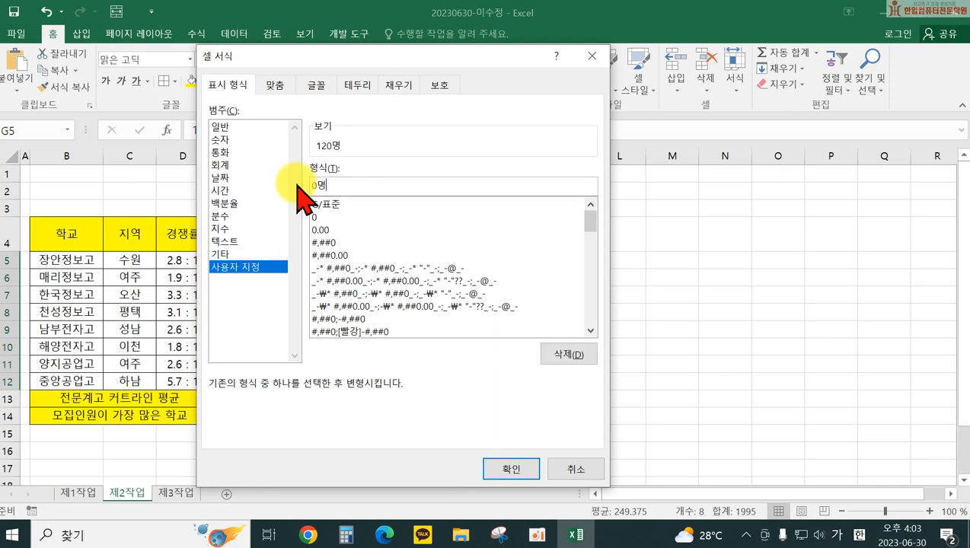
key("Return")
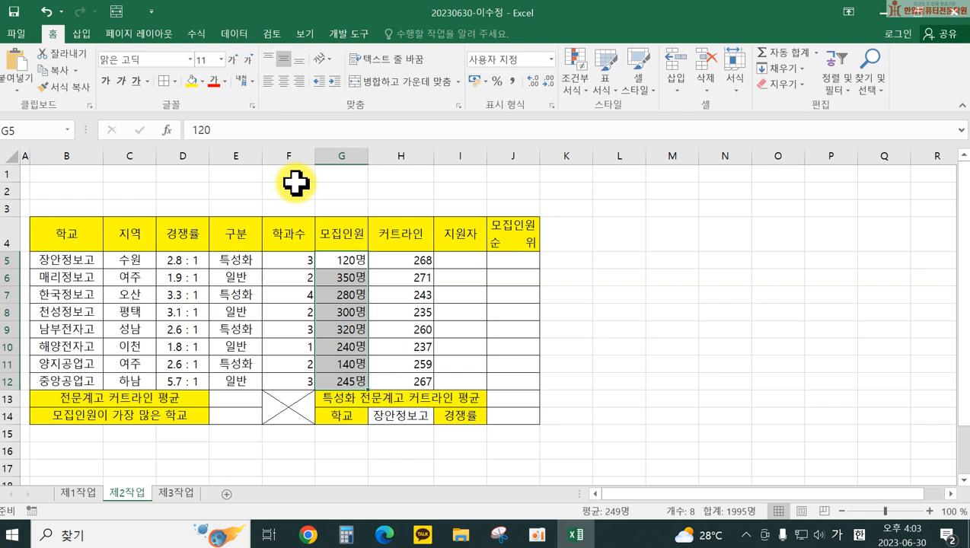
Step: Name the range F5:F12 '학과수' in the Name Box
left_click_drag(278, 258, 284, 373)
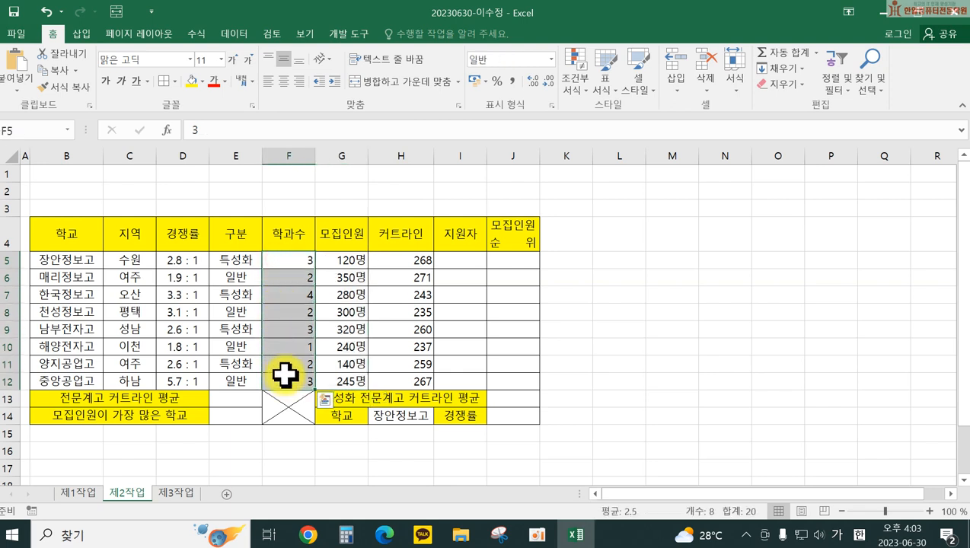
left_click(37, 131)
type("ㅎ")
type("과수")
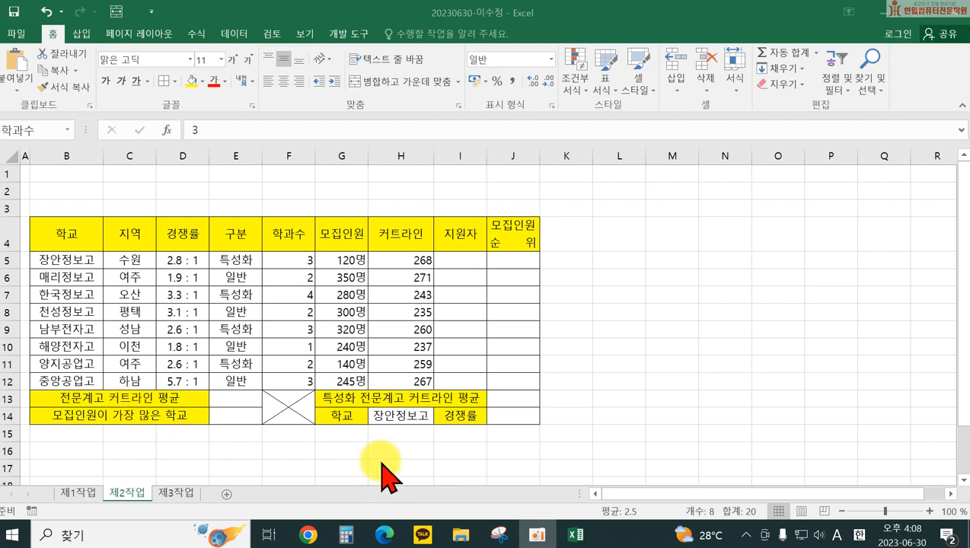
Step: Add an Equal To 3 conditional format with orange fill to F5:F12
left_click_drag(296, 261, 288, 380)
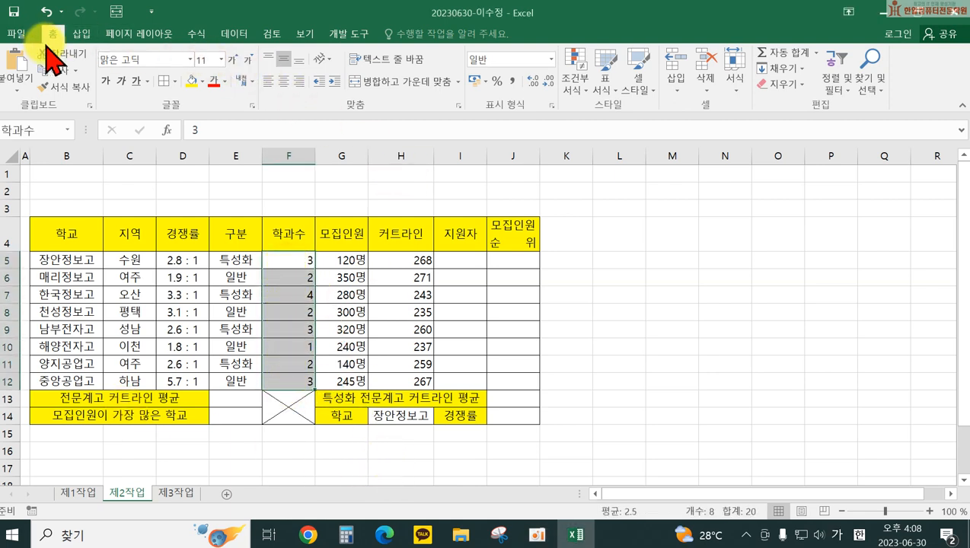
left_click(572, 84)
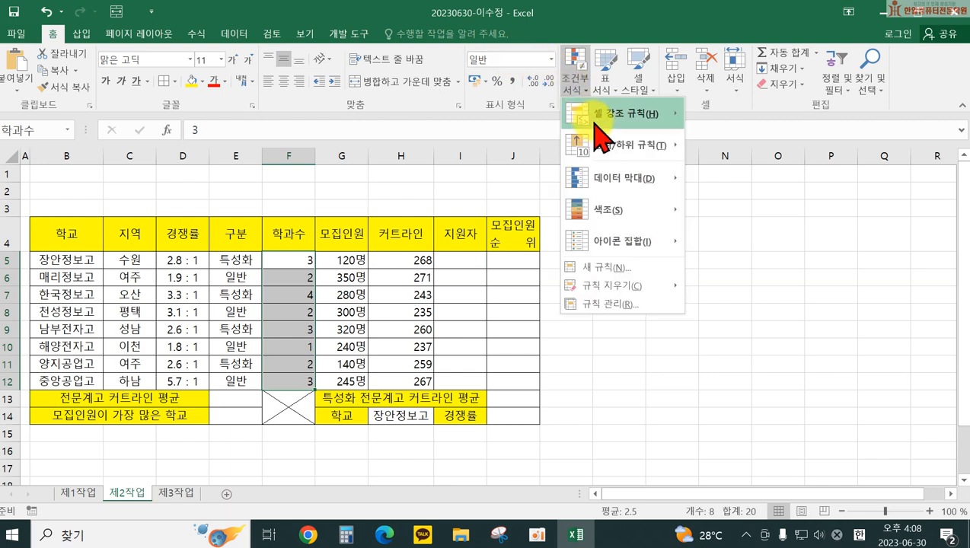
mouse_move(610, 116)
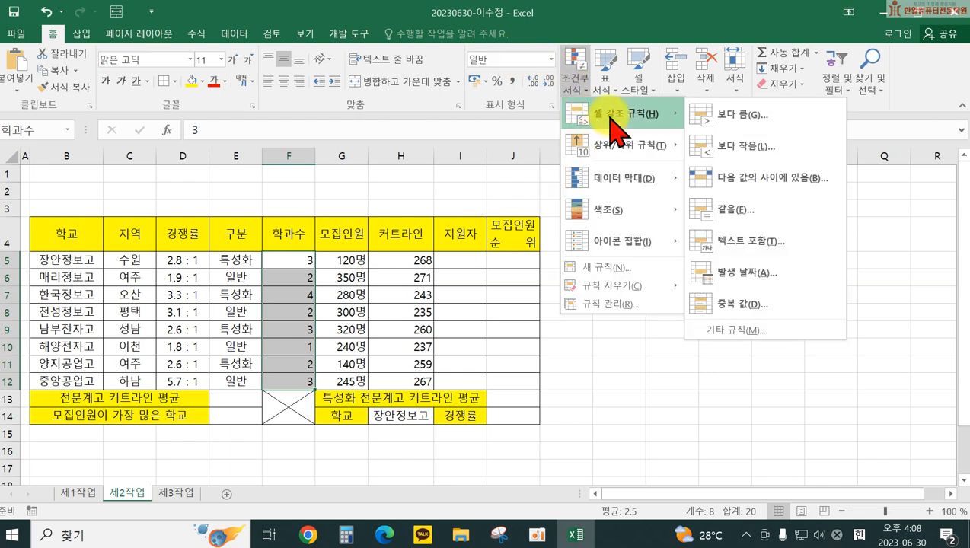
left_click(758, 207)
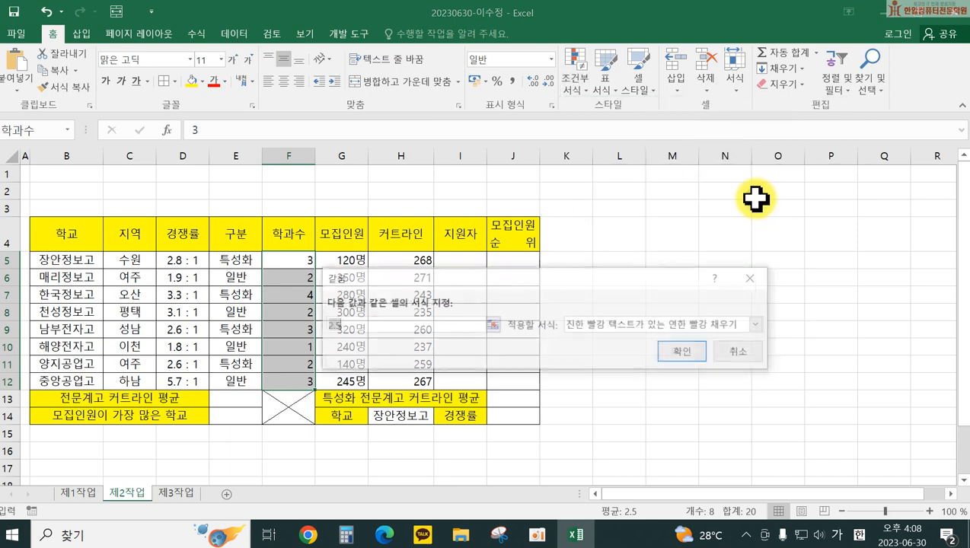
type("3")
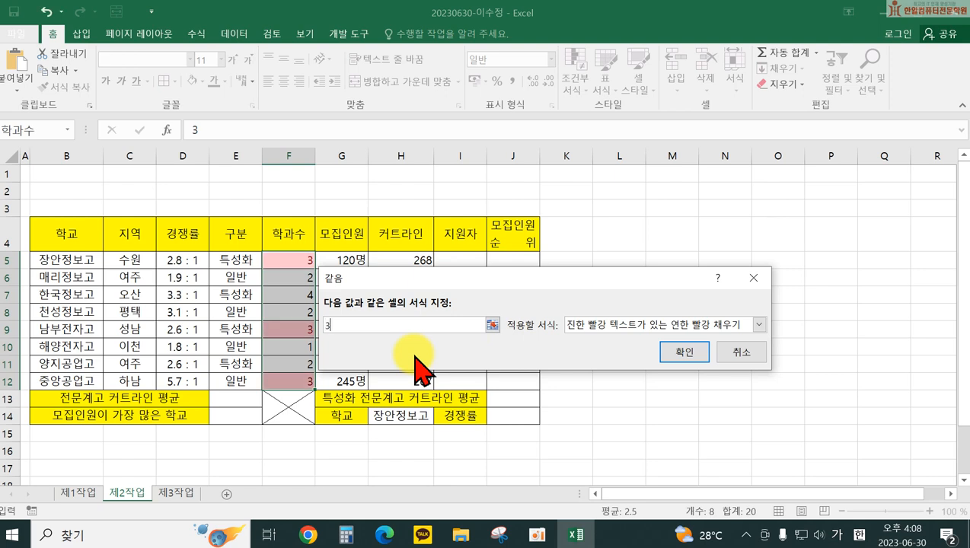
left_click(601, 325)
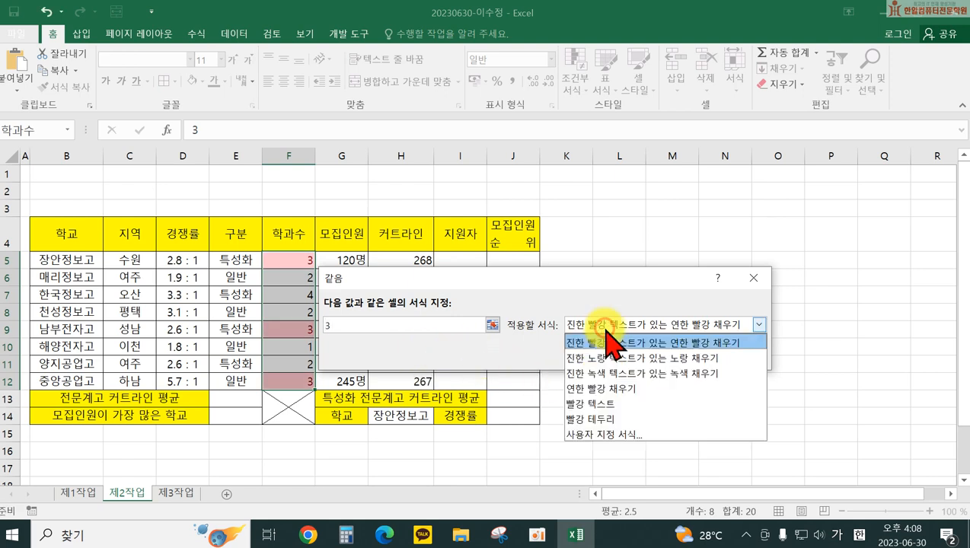
left_click(623, 435)
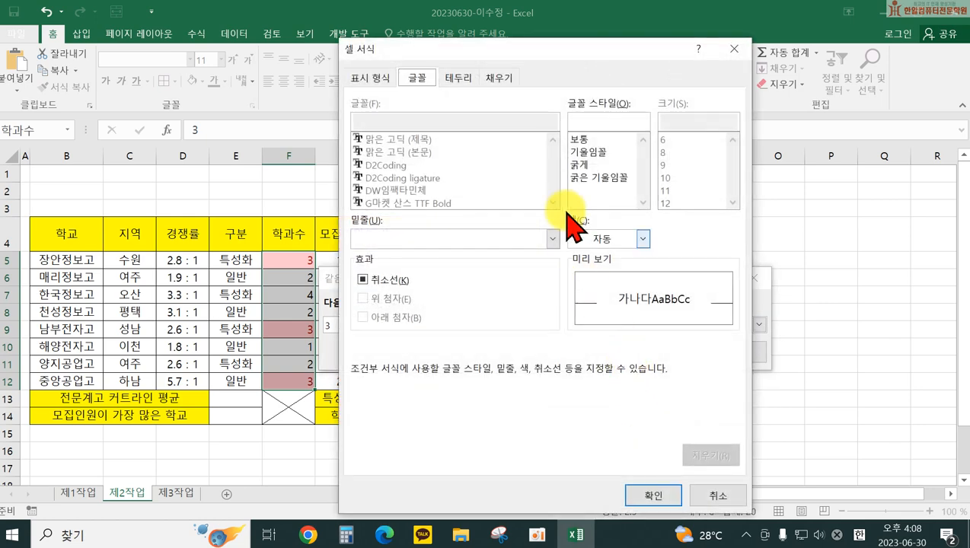
left_click(500, 78)
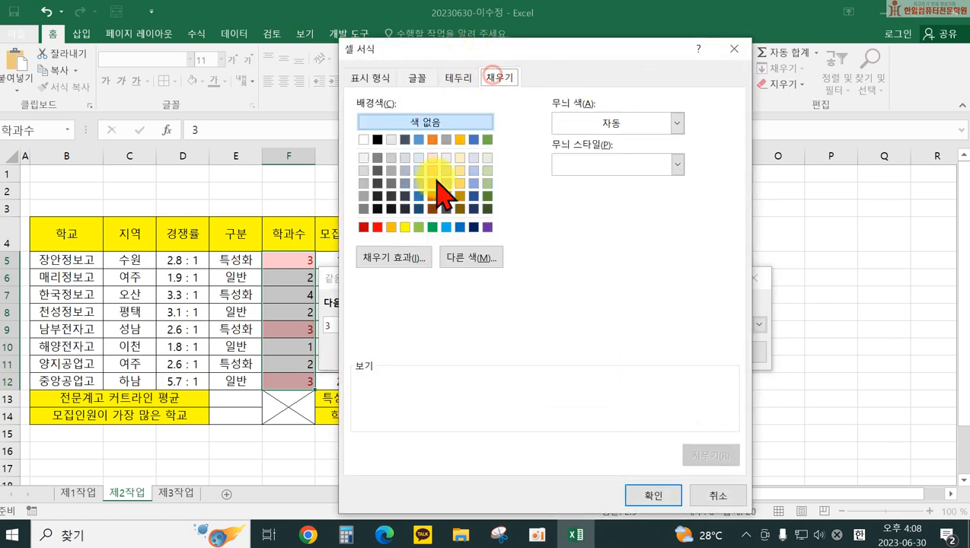
left_click(391, 227)
left_click(651, 493)
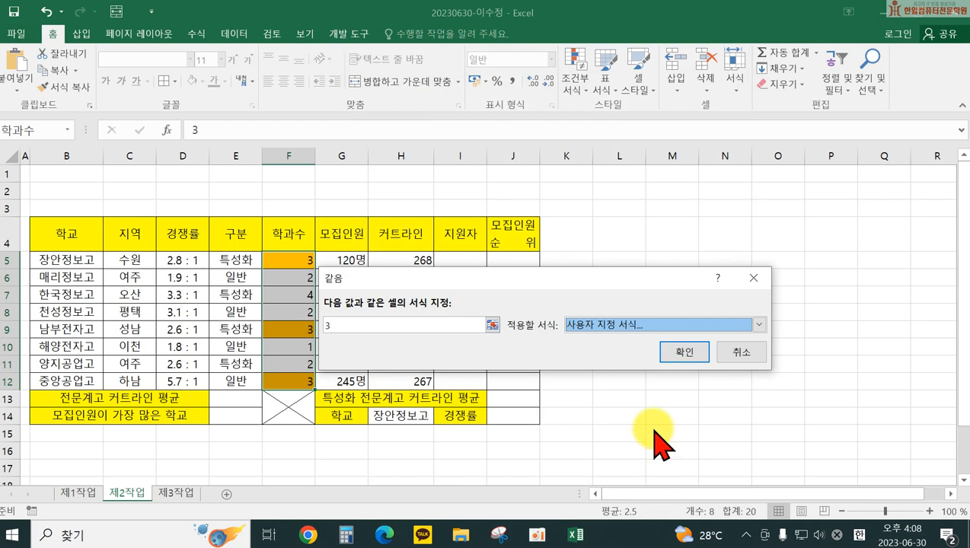
left_click(676, 353)
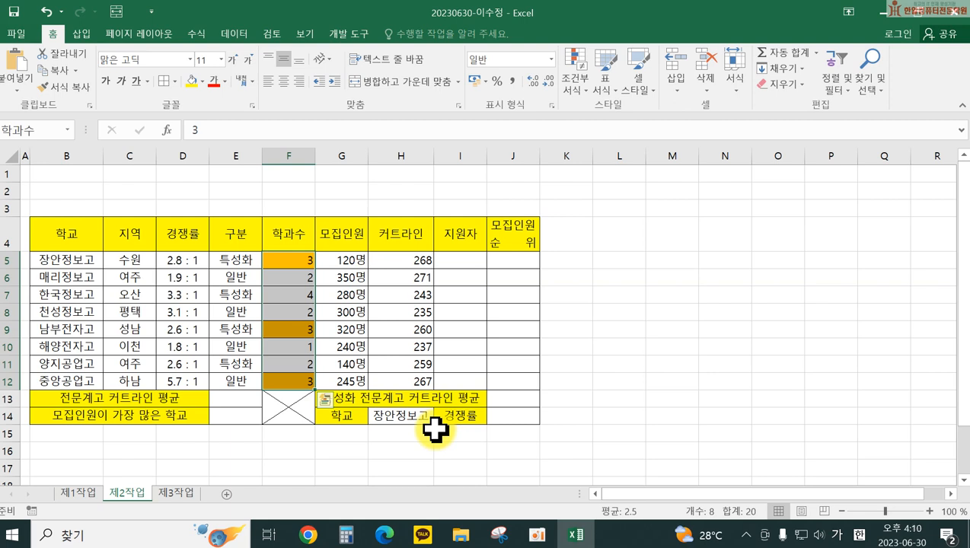
left_click(595, 417)
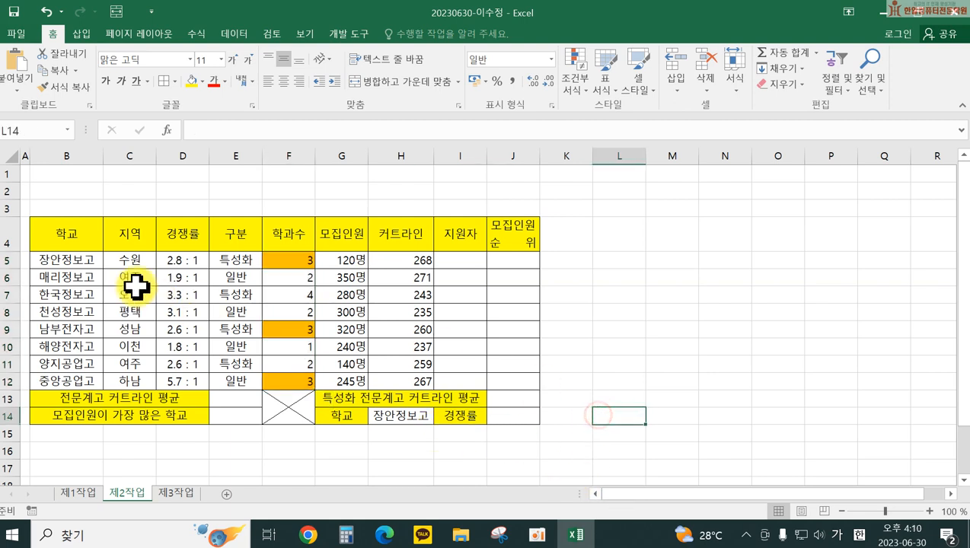
Step: Create a new formula rule =$F5=3 for the data rows B5:J12
mouse_move(66, 262)
left_mouse_down()
mouse_move(439, 316)
mouse_move(491, 364)
mouse_move(495, 383)
left_mouse_up()
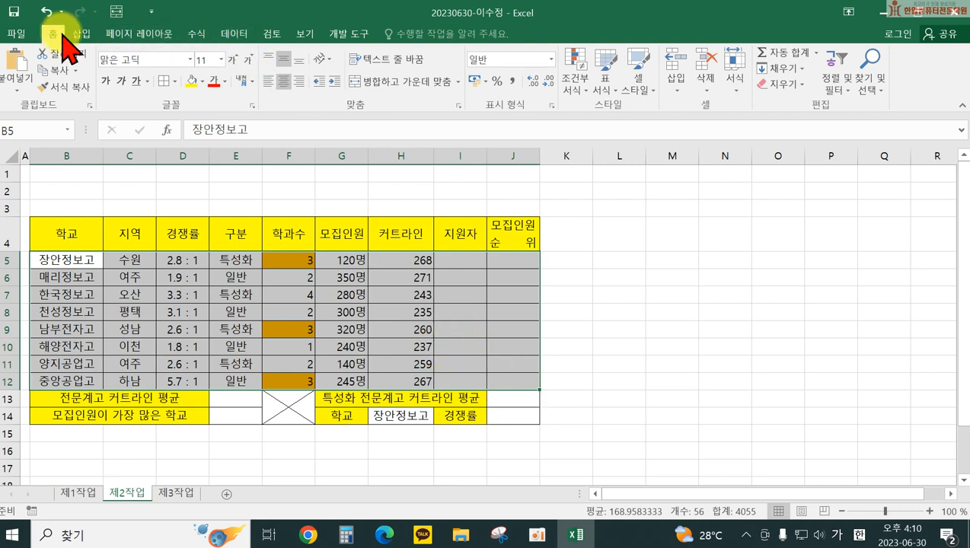
left_click(574, 76)
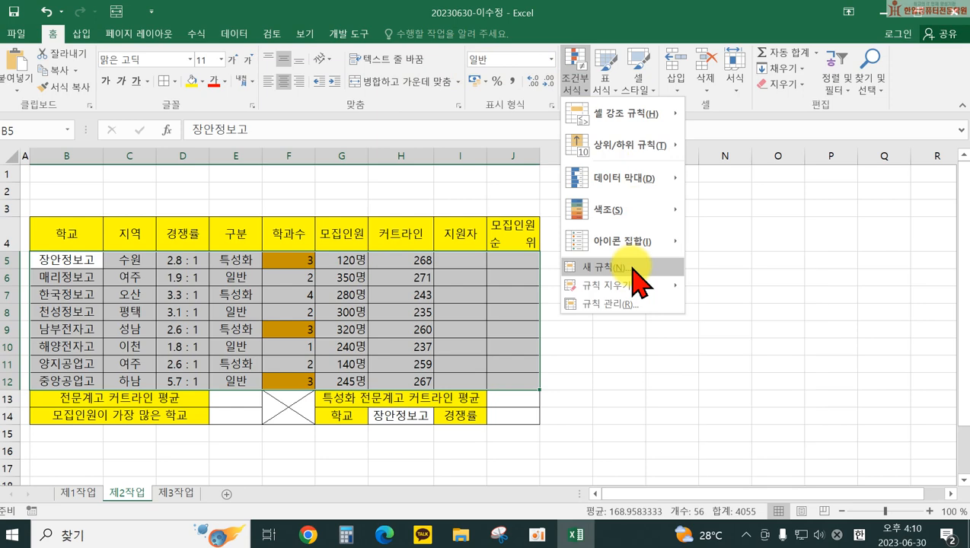
left_click(634, 268)
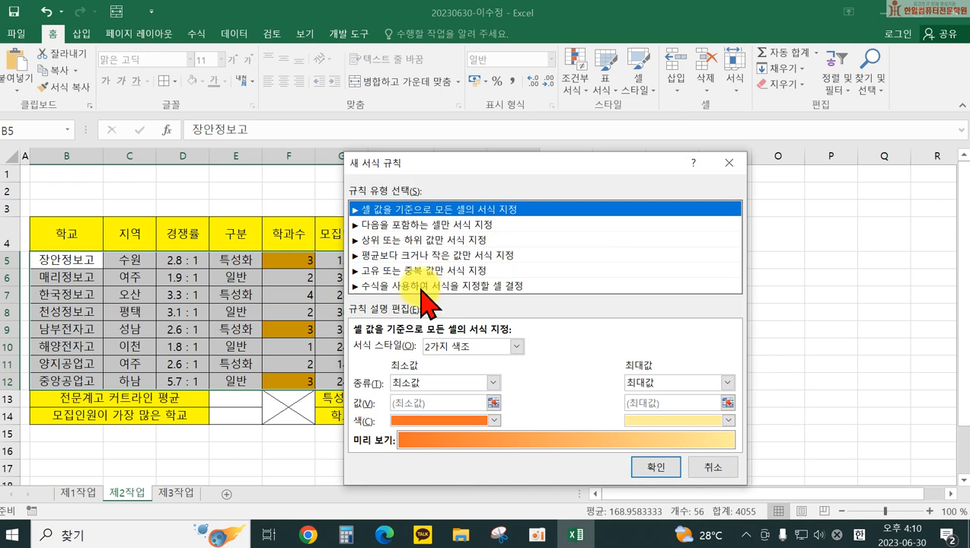
left_click(426, 287)
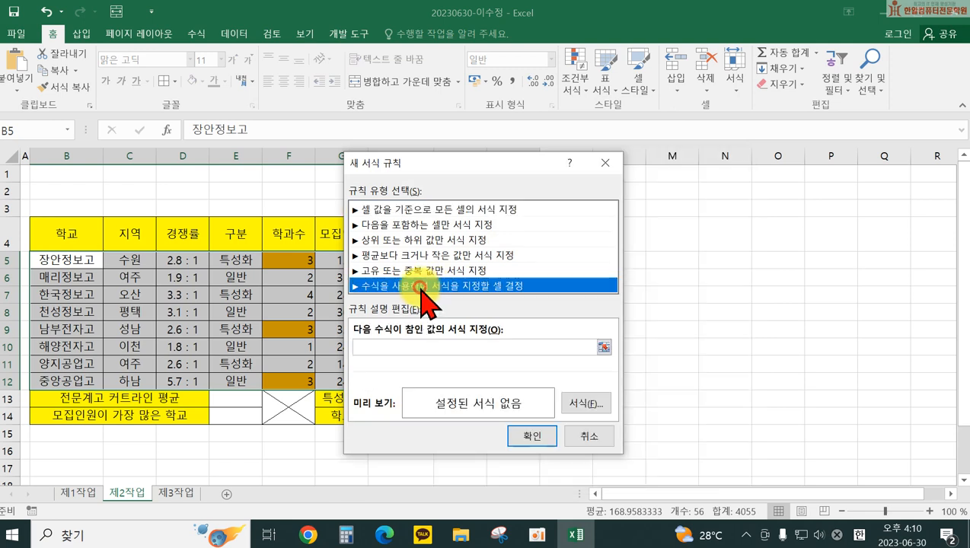
left_click(367, 347)
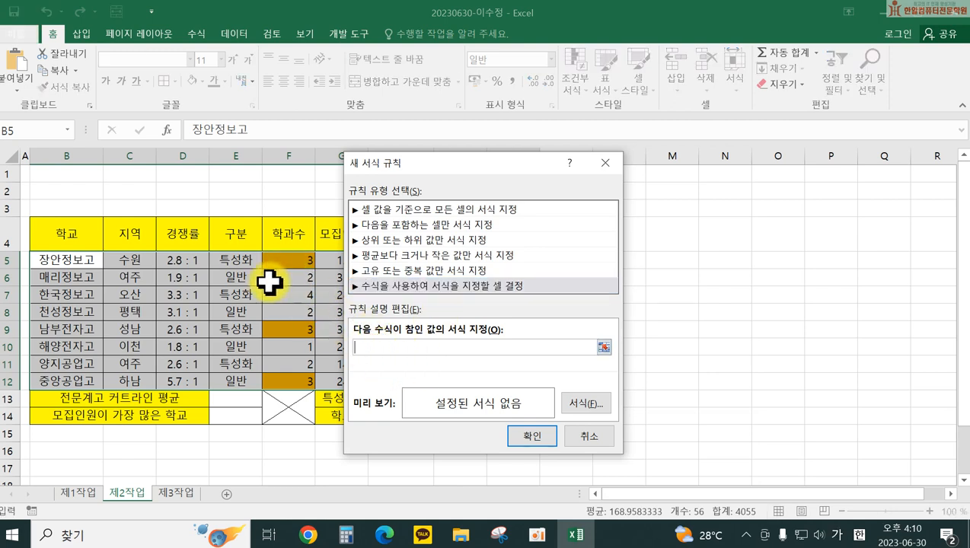
left_click(287, 263)
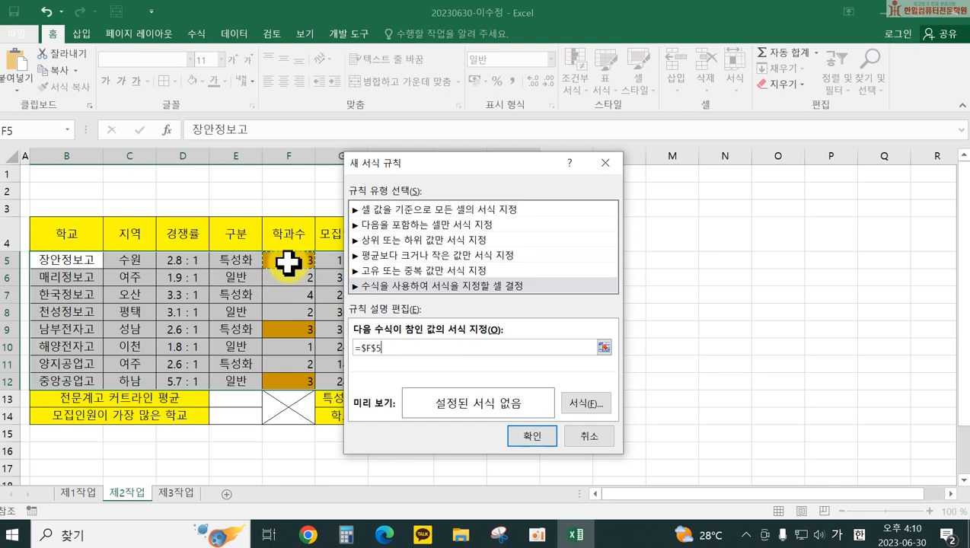
left_click(387, 349)
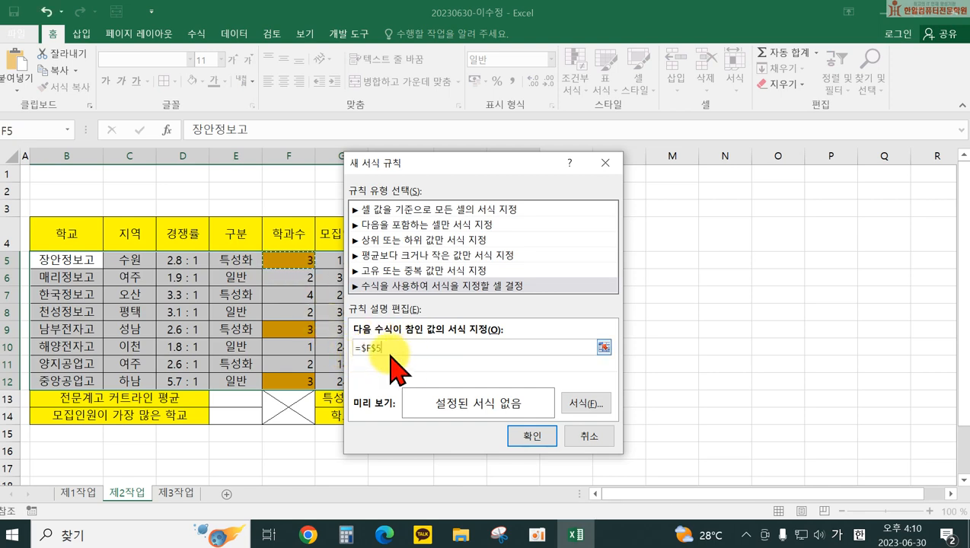
key("F4")
key("F4")
type("=3")
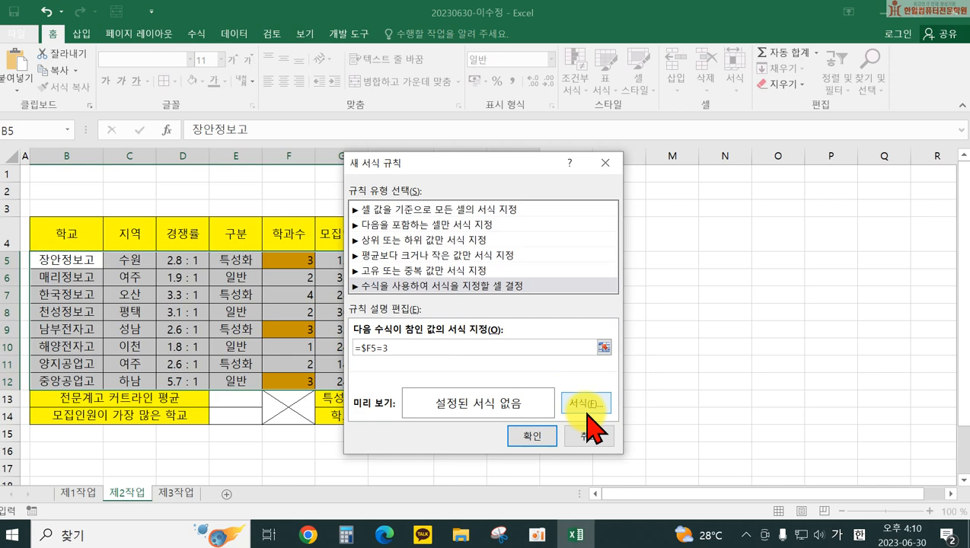
Step: Set the rule's font color to blue and apply it to the rows
left_click(587, 408)
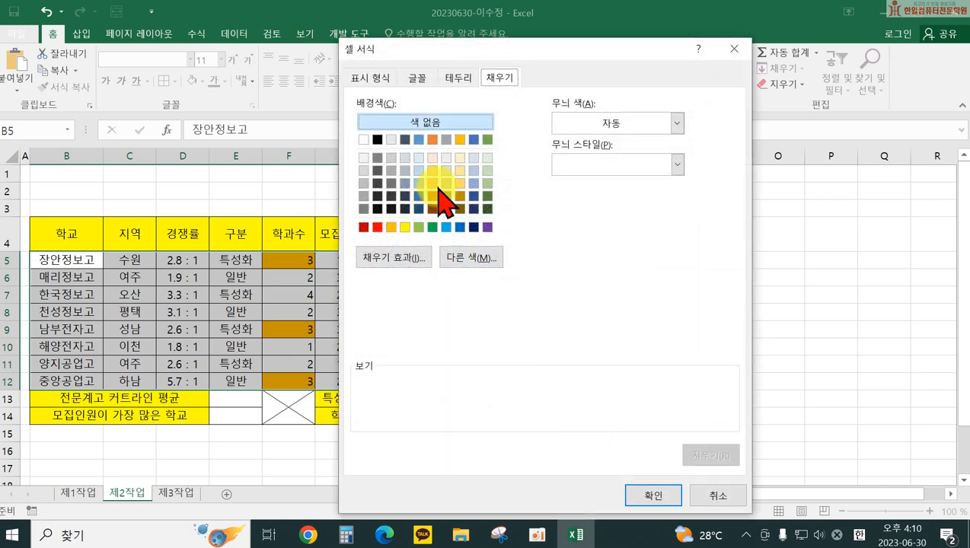
left_click(416, 77)
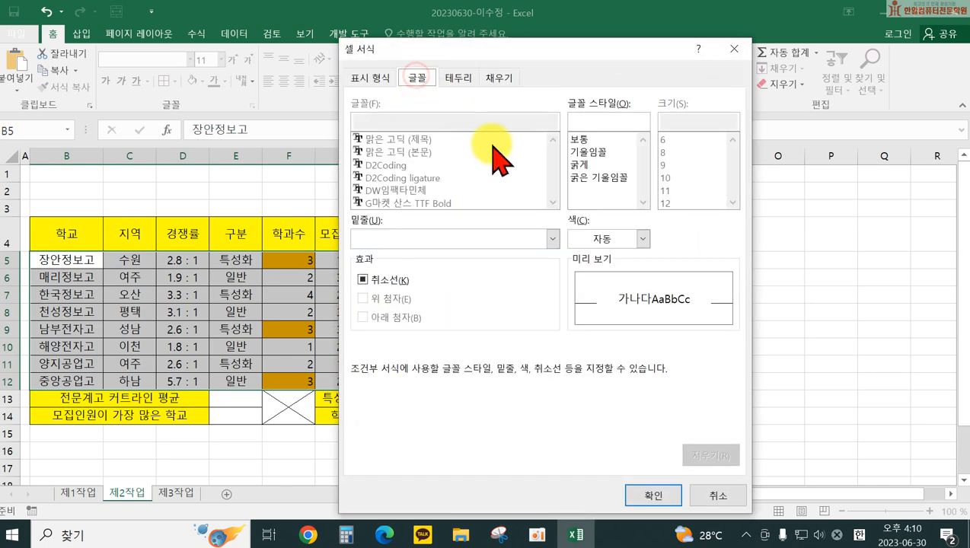
left_click(612, 240)
left_click(656, 363)
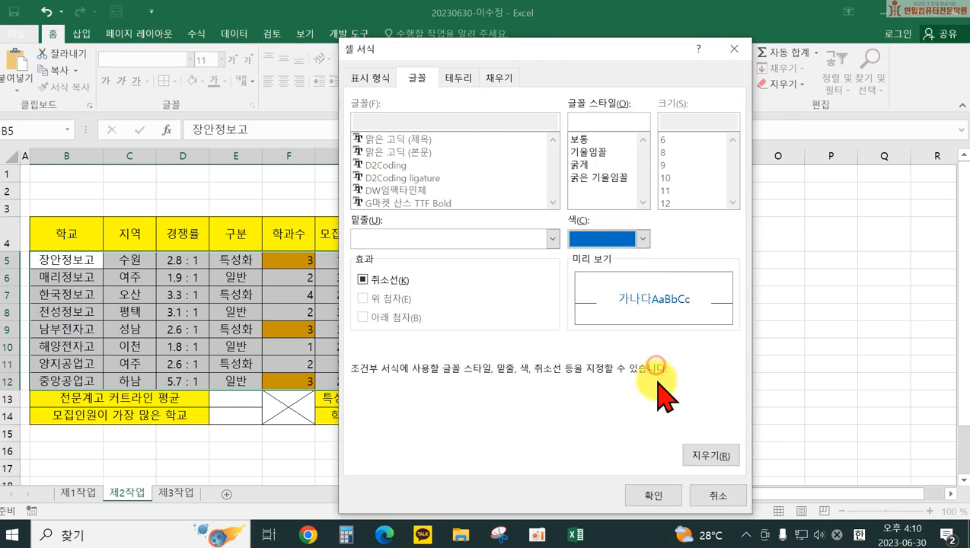
left_click(653, 495)
left_click(535, 435)
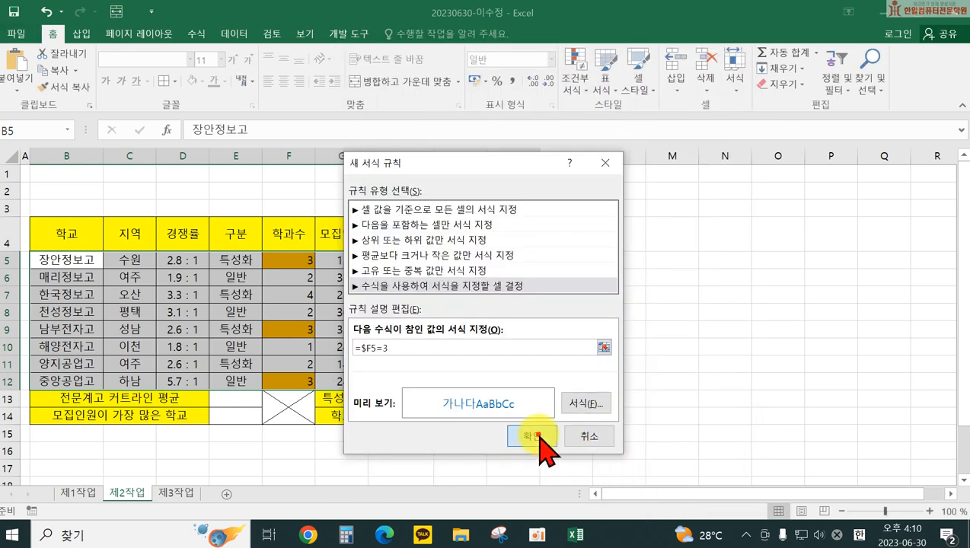
left_click(635, 386)
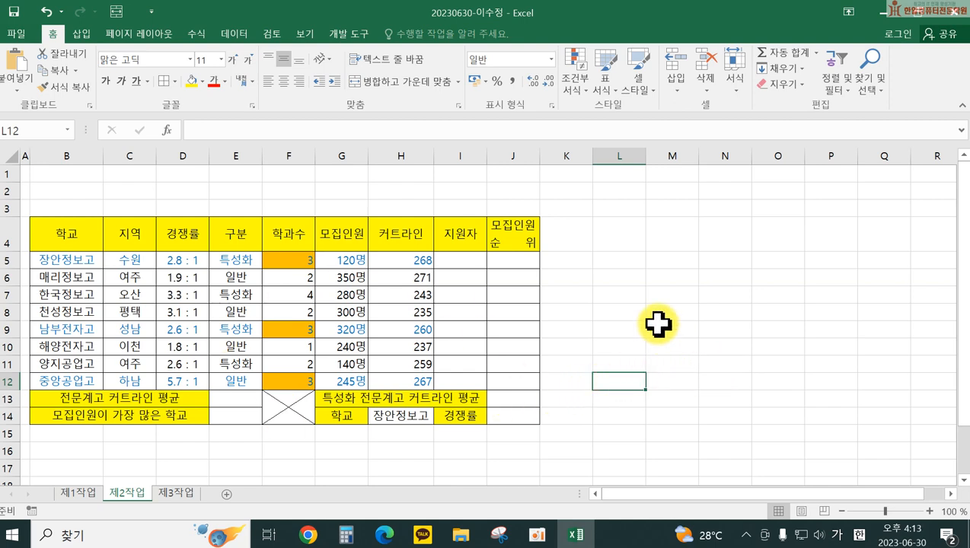
Step: Put a thick outside border around the whole table B4:J14
left_click_drag(69, 230, 525, 417)
left_click(175, 82)
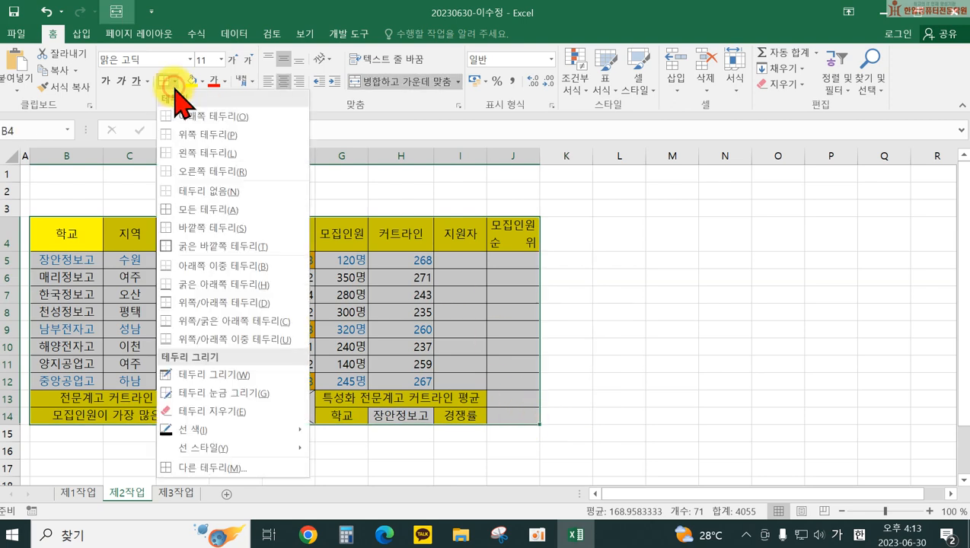
left_click(186, 247)
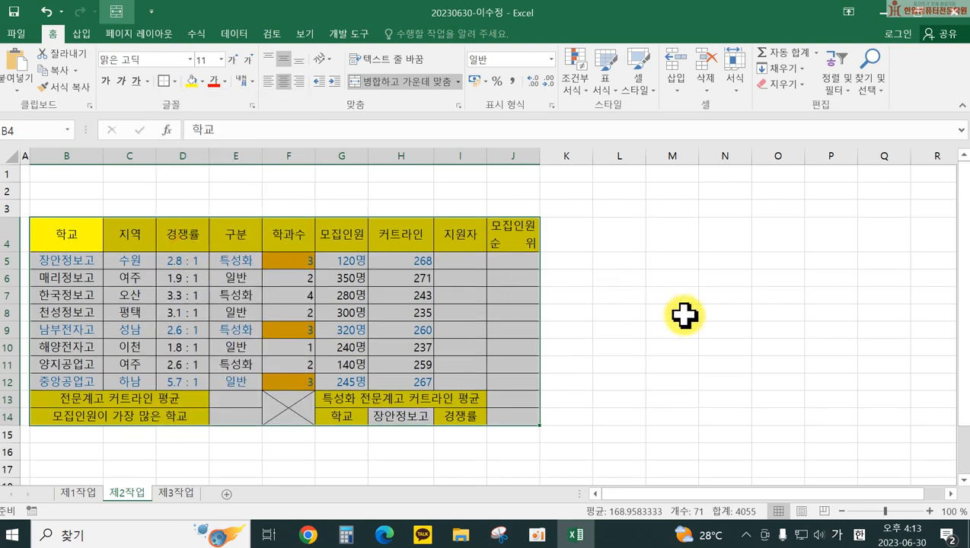
left_click(684, 316)
Step: Put a thick outside border around the data rows B5:J12
left_click_drag(76, 262, 509, 379)
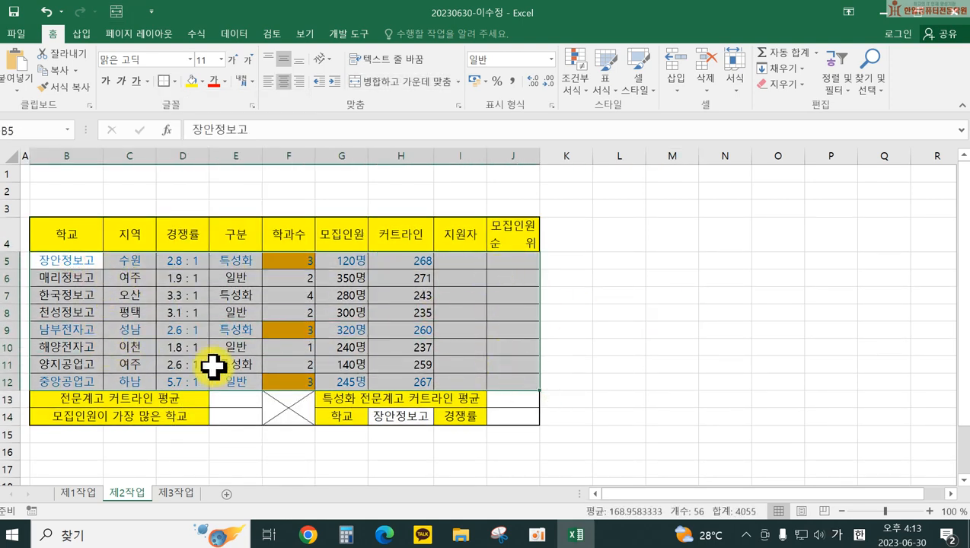
left_click(162, 80)
left_click(683, 330)
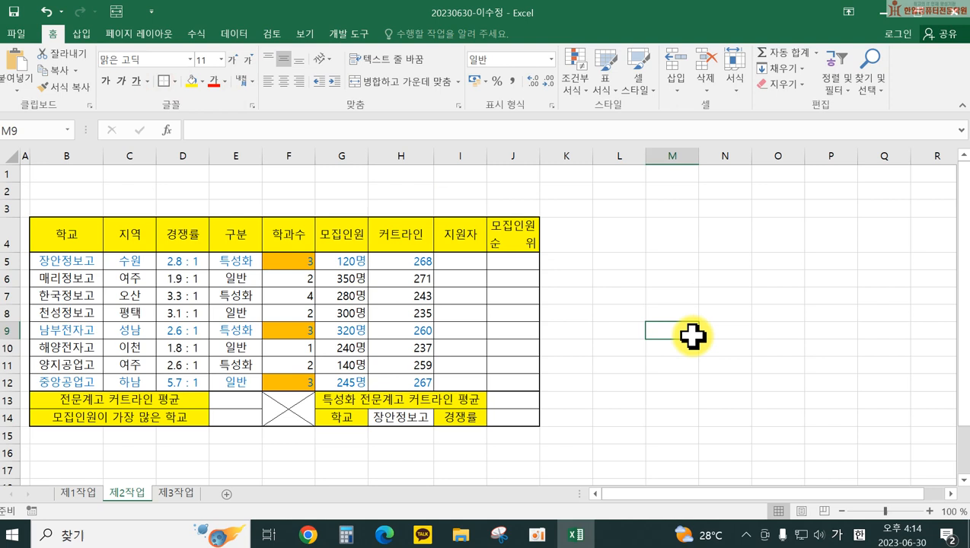